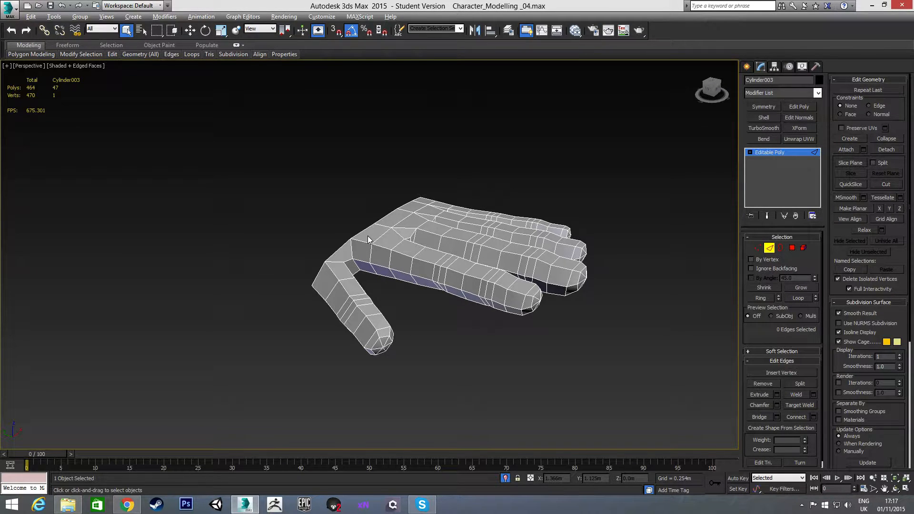
In the bottom view, reposition the vertices along the open base of the thumb near where it joins the palm.
alt+middle_drag(391, 241, 466, 242)
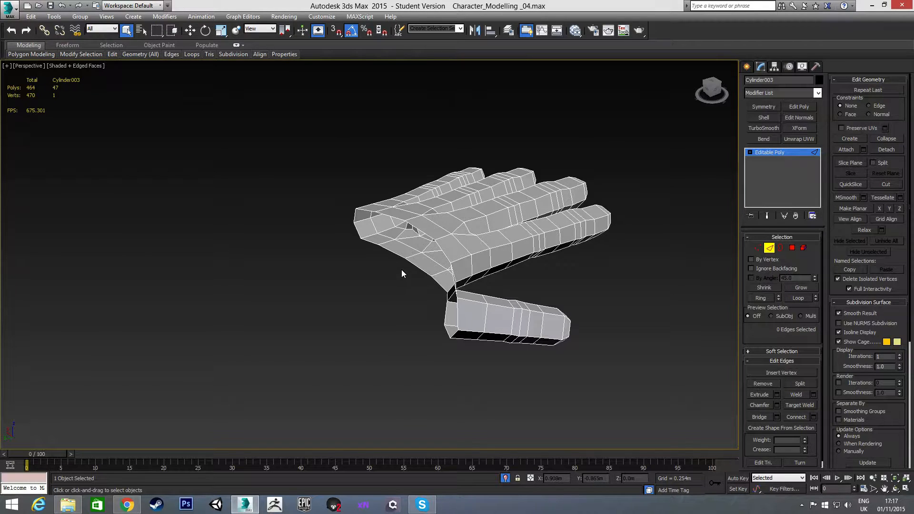
scroll(417, 255, up, 2)
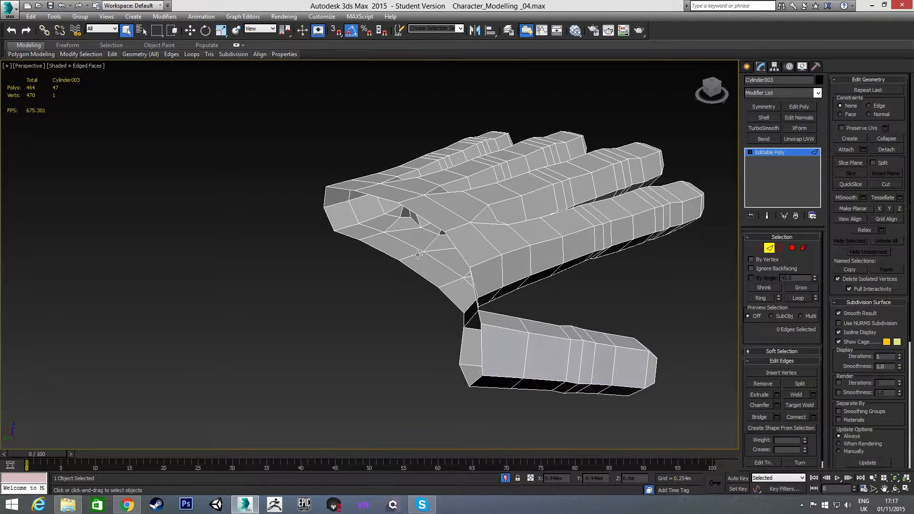
middle_drag(405, 276, 425, 271)
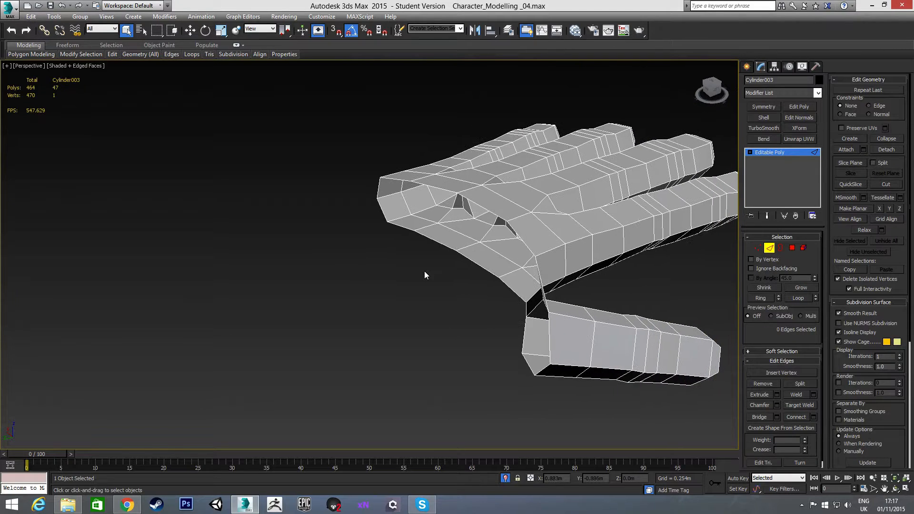
key(f)
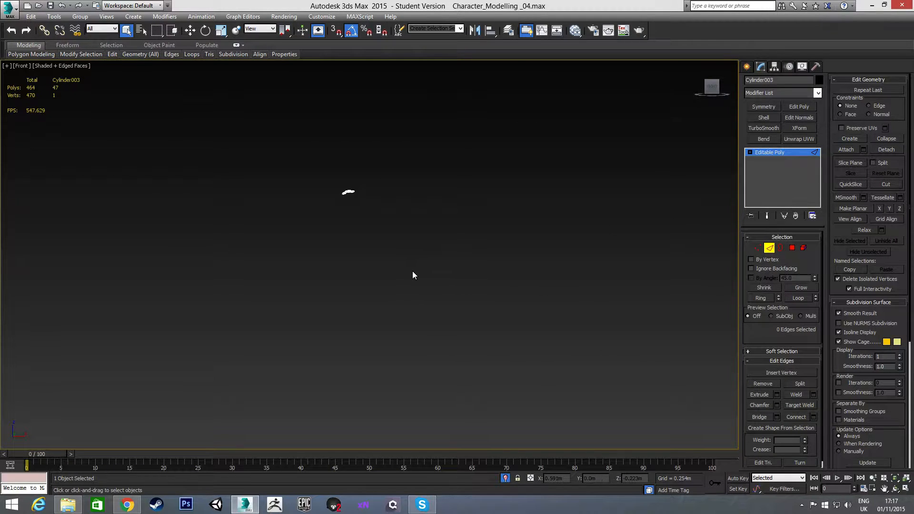
key(v)
click(424, 295)
scroll(363, 276, up, 10)
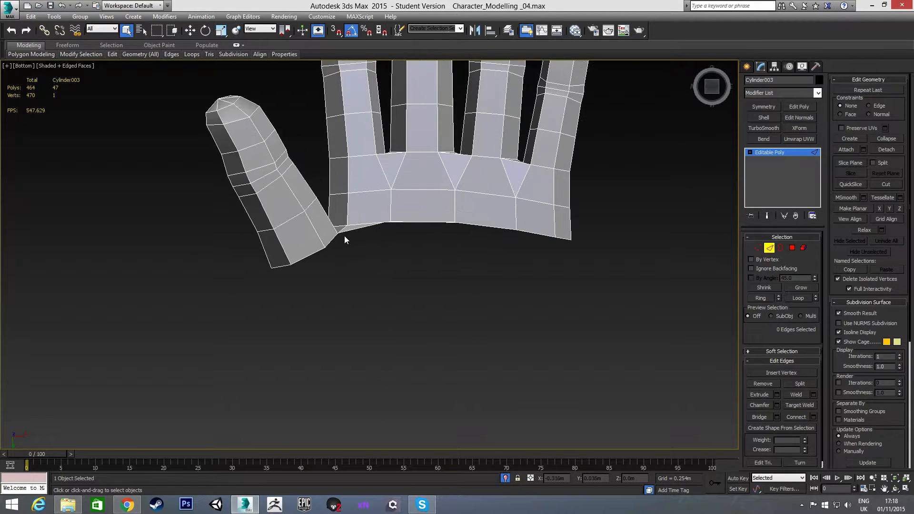
scroll(345, 236, up, 3)
key(1)
click(336, 233)
key(w)
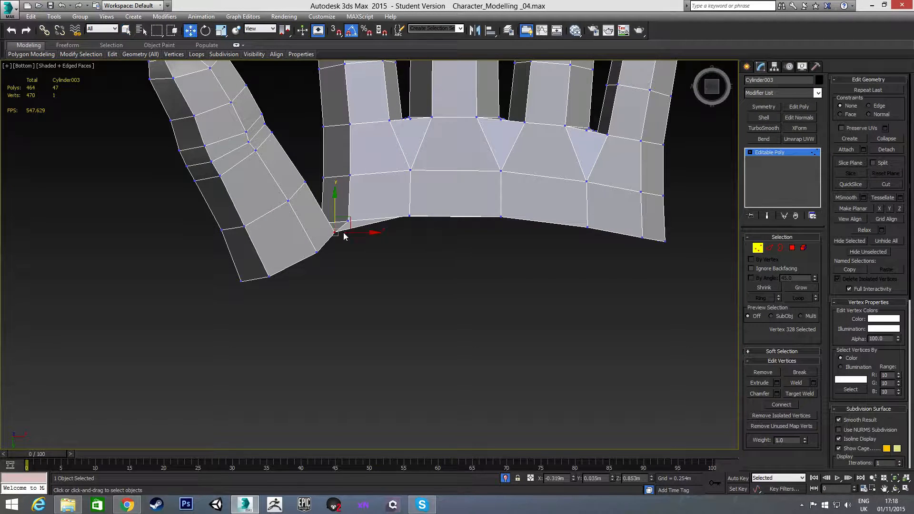
drag(343, 225, 327, 252)
click(318, 252)
scroll(357, 265, down, 2)
middle_drag(376, 272, 366, 241)
Extrude the short edge between the thumb and palm three times toward the wrist to form a curved polygon strip.
key(2)
scroll(366, 246, down, 2)
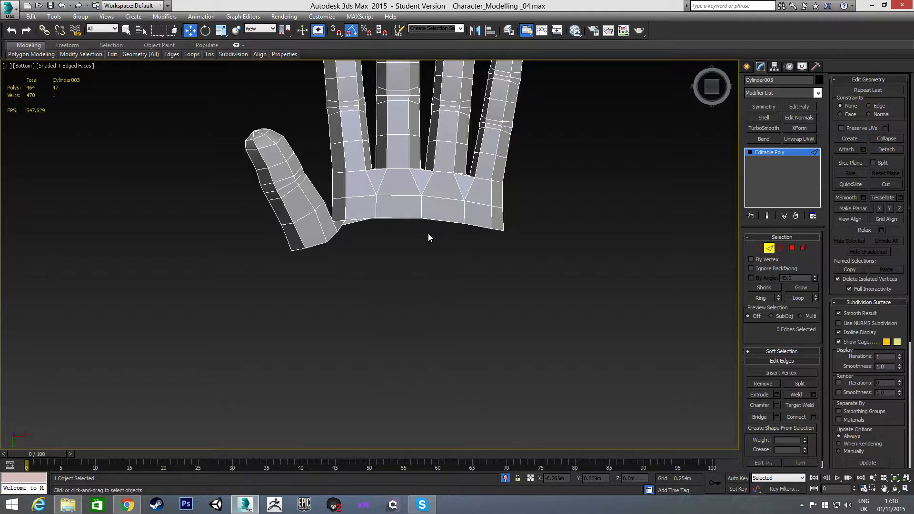
click(341, 230)
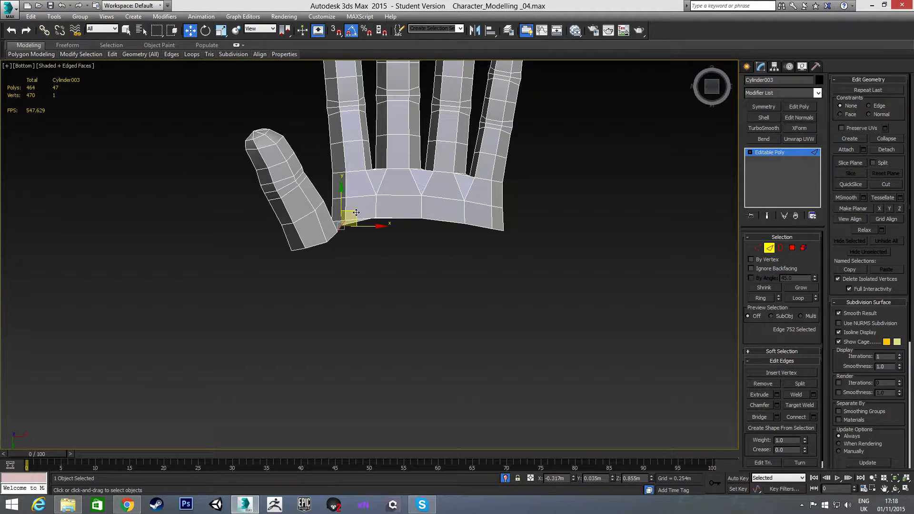
shift+drag(355, 212, 382, 245)
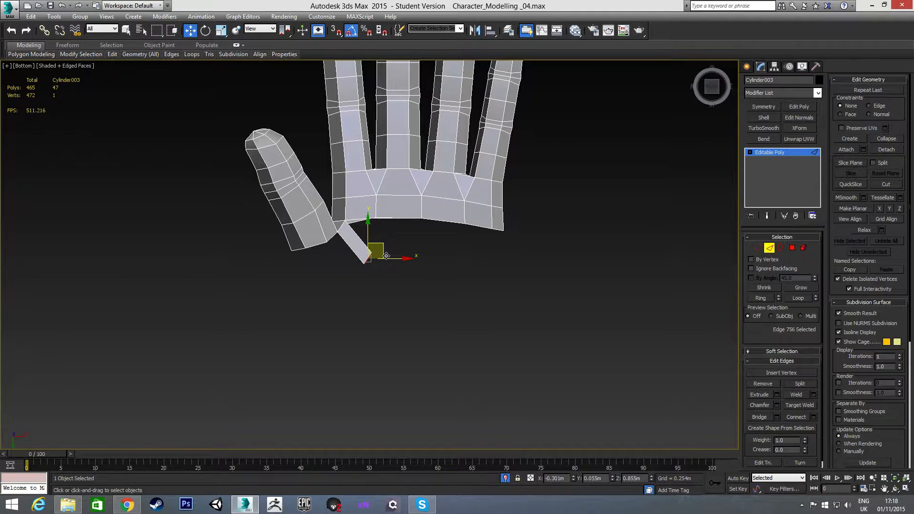
shift+drag(382, 246, 401, 316)
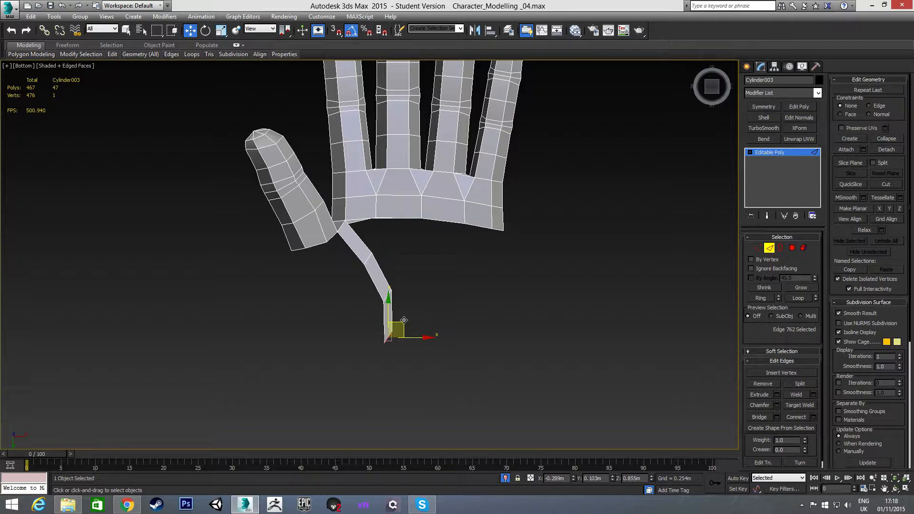
Shift the strip's three cross edges slightly along X toward the middle of the hand.
middle_drag(432, 298, 443, 278)
scroll(443, 278, up, 2)
click(354, 217)
drag(379, 219, 390, 220)
click(381, 269)
drag(409, 270, 415, 272)
click(386, 332)
drag(409, 328, 415, 329)
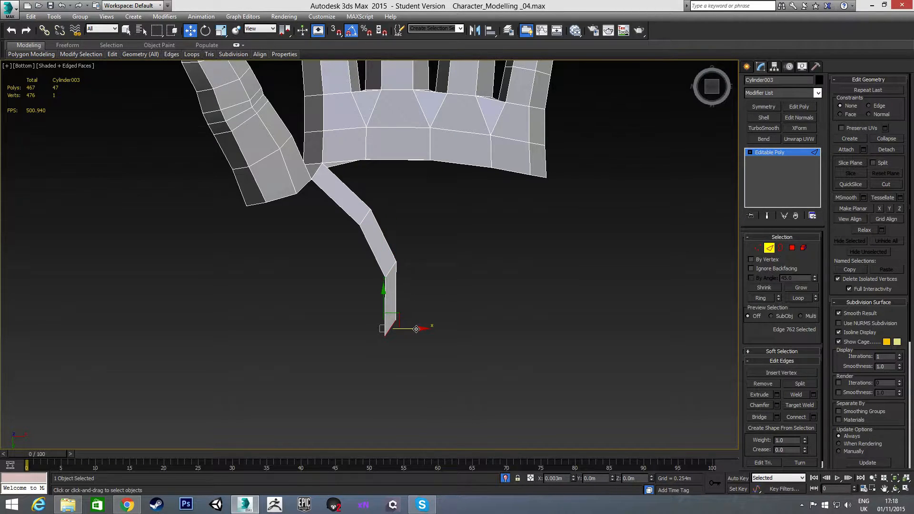
Move the strip's three thumb-side vertices outward to widen it and level its wrist end.
key(1)
click(386, 335)
drag(401, 326, 371, 313)
click(387, 277)
drag(393, 268, 361, 262)
click(359, 224)
drag(364, 217, 346, 216)
drag(336, 252, 404, 334)
click(367, 352)
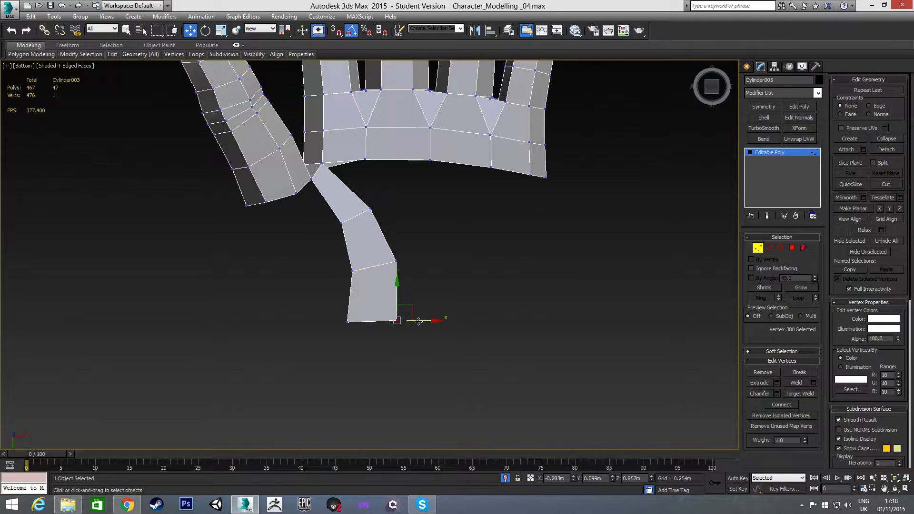
click(388, 338)
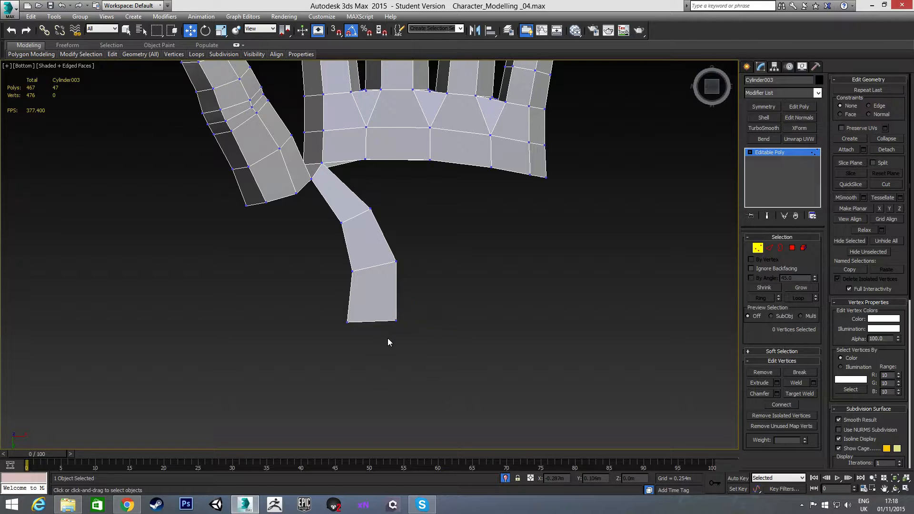
Lower the strip's three cross edges along Z, then lower two of them further to curve it beneath the palm.
key(2)
click(352, 217)
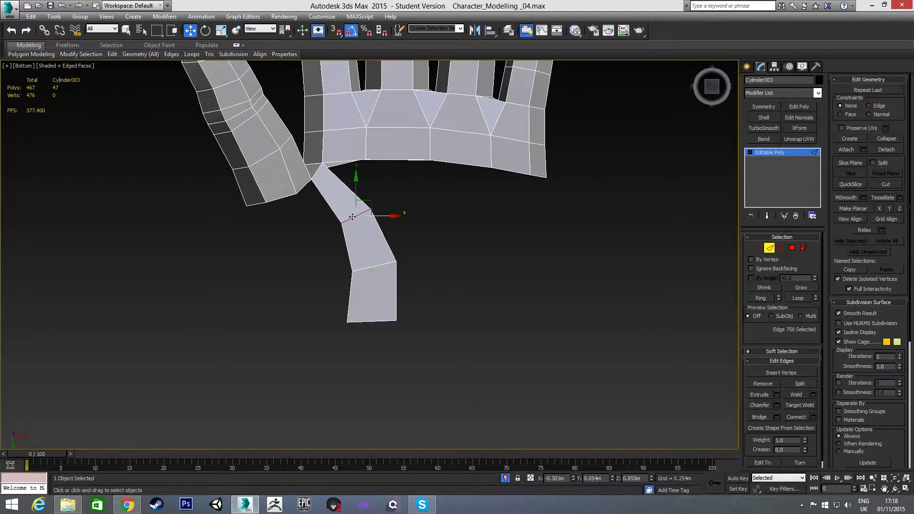
ctrl+click(370, 266)
ctrl+click(375, 321)
alt+middle_drag(374, 321, 305, 352)
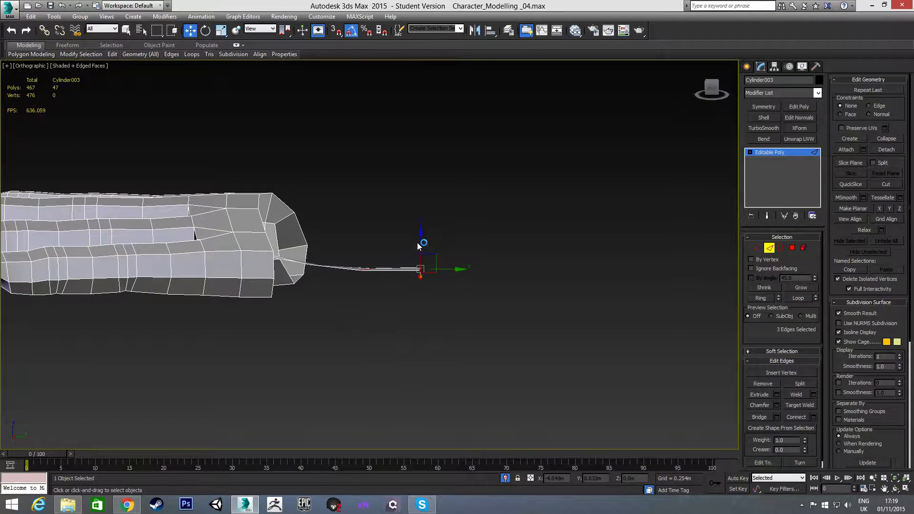
drag(421, 238, 432, 297)
alt+middle_drag(375, 272, 219, 282)
drag(312, 242, 314, 257)
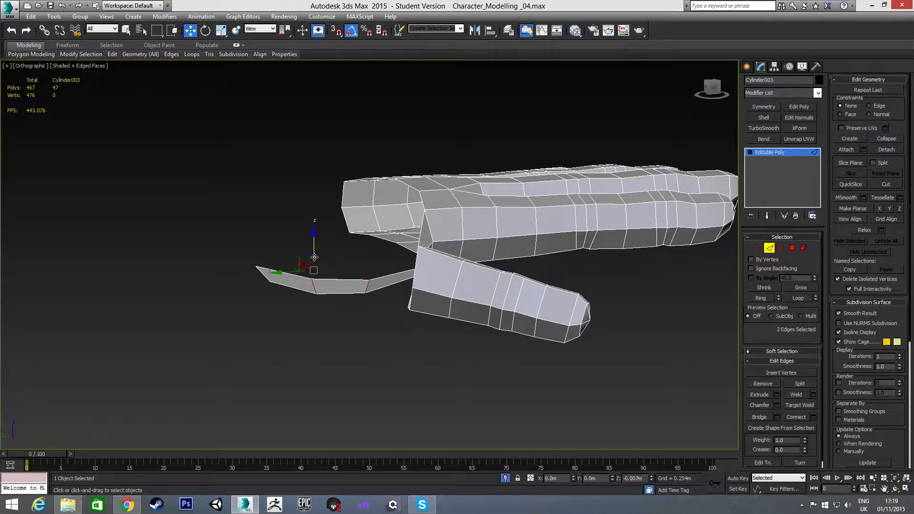
alt+middle_drag(321, 292, 376, 304)
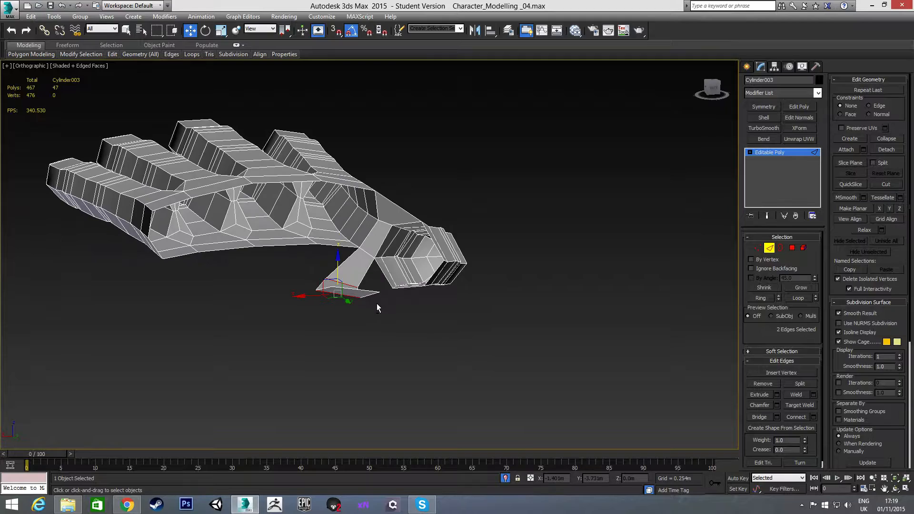
Lower the three vertices along the strip's thumb-side border along Z to tilt the strip outward.
key(1)
drag(305, 267, 339, 305)
mouse_move(324, 302)
alt+middle_down()
mouse_move(315, 295)
mouse_move(339, 309)
alt+middle_up()
drag(301, 267, 326, 296)
alt+middle_drag(312, 278, 362, 302)
scroll(362, 301, up, 2)
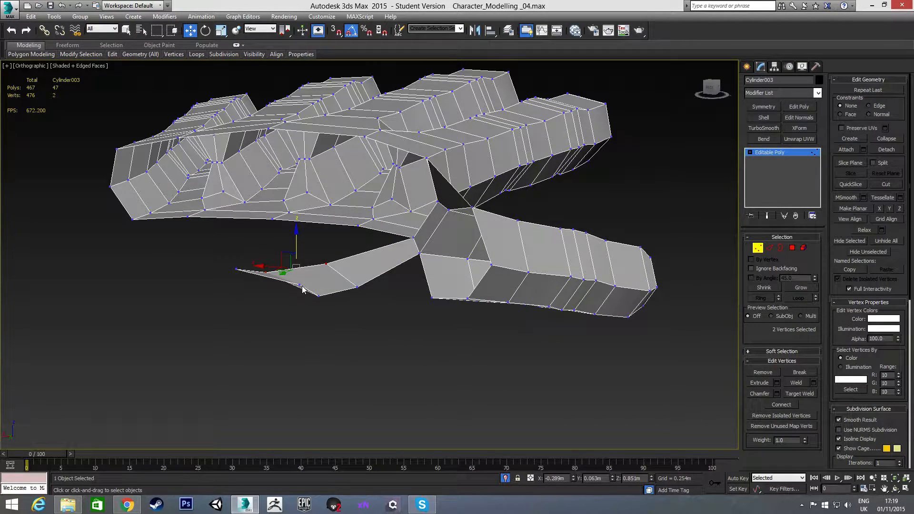
click(300, 285)
ctrl+click(319, 296)
ctrl+click(357, 287)
drag(323, 260, 323, 272)
alt+middle_drag(307, 292, 278, 313)
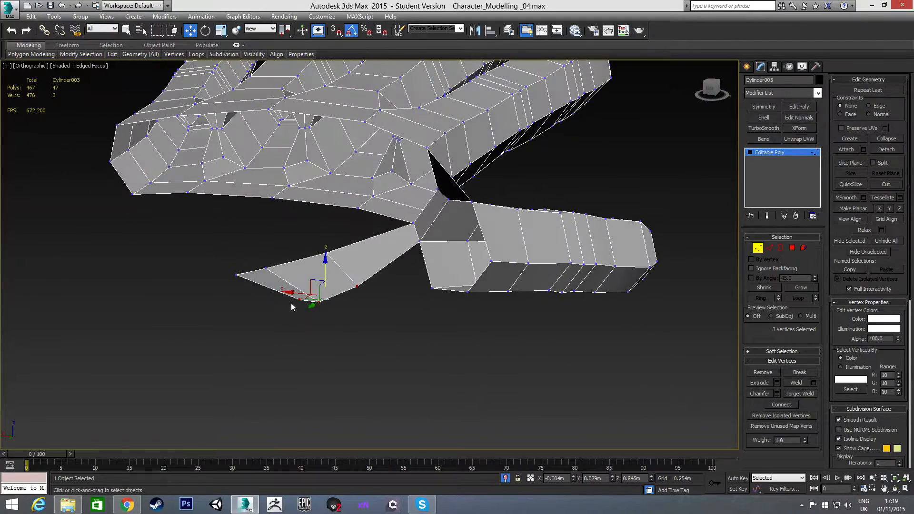
Fine-tune along Z the thumb-side vertex at the strip's wrist end and the palm-side vertex nearest the hand.
click(299, 301)
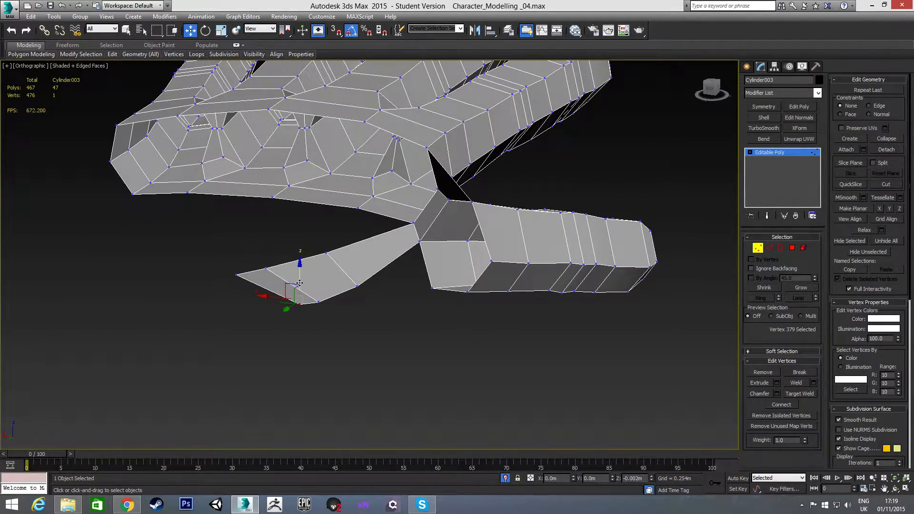
alt+middle_drag(326, 299, 513, 210)
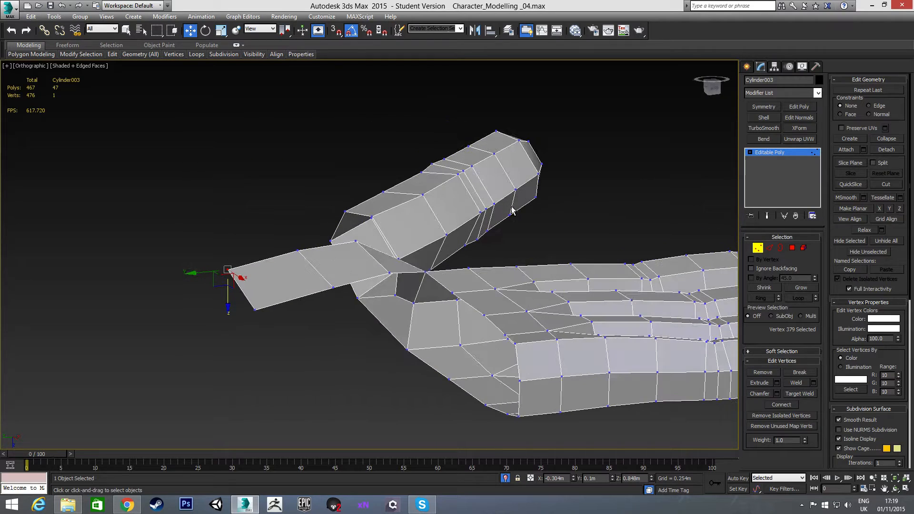
click(390, 273)
drag(389, 294, 390, 301)
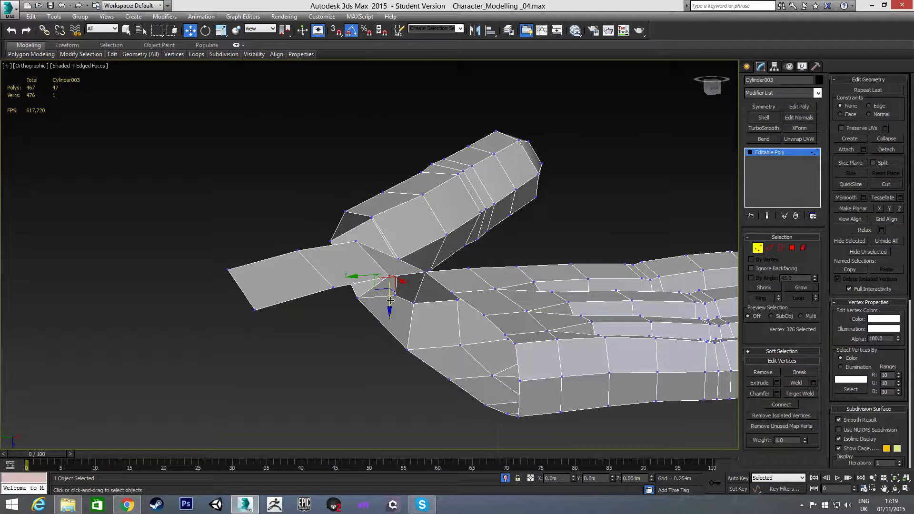
From the bottom view, extrude the two thumb base edges beside the strip three times toward the wrist, following its curve.
middle_drag(334, 253, 350, 309)
key(v)
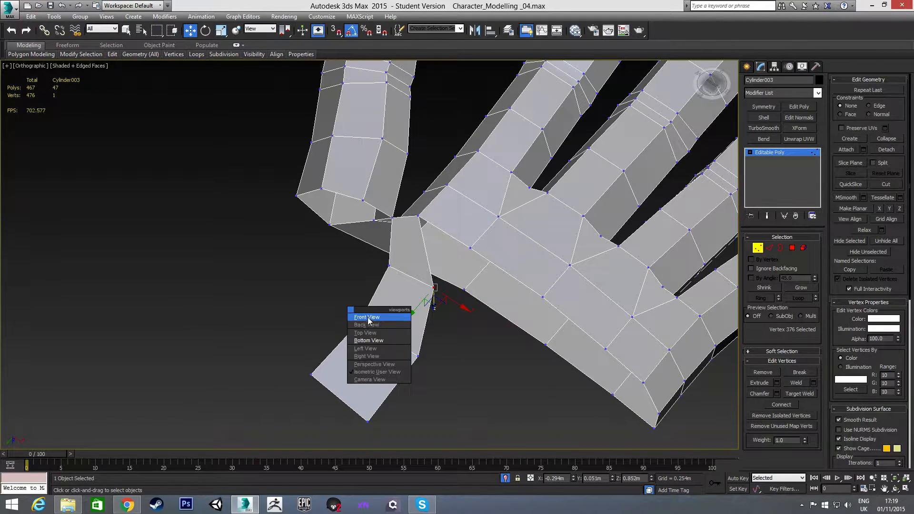
click(381, 341)
scroll(383, 248, up, 10)
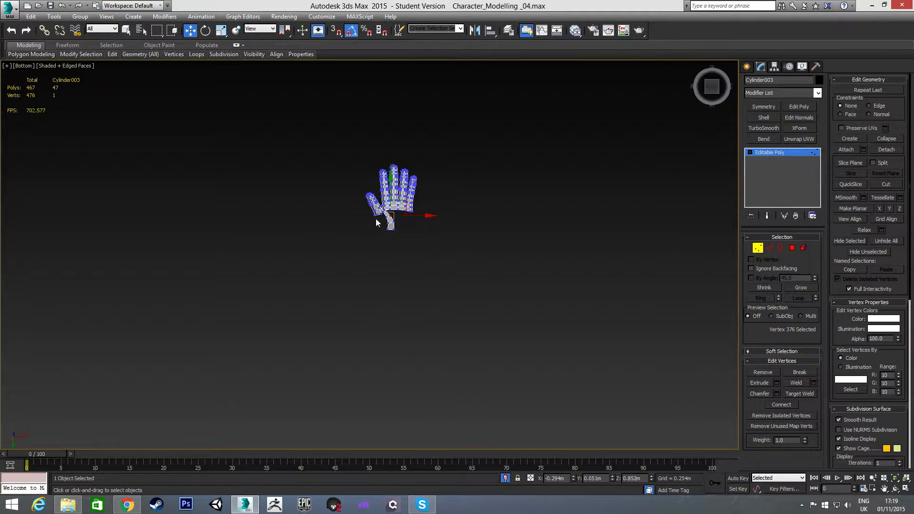
key(2)
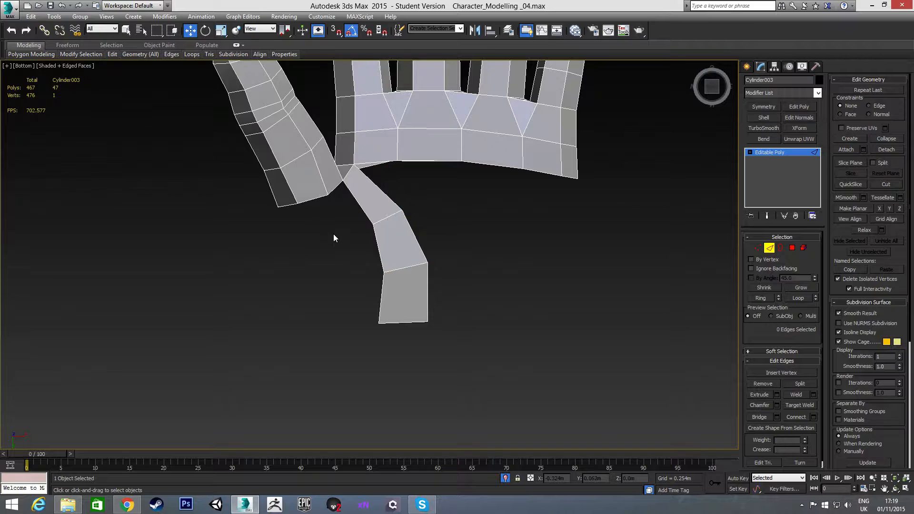
scroll(333, 233, up, 3)
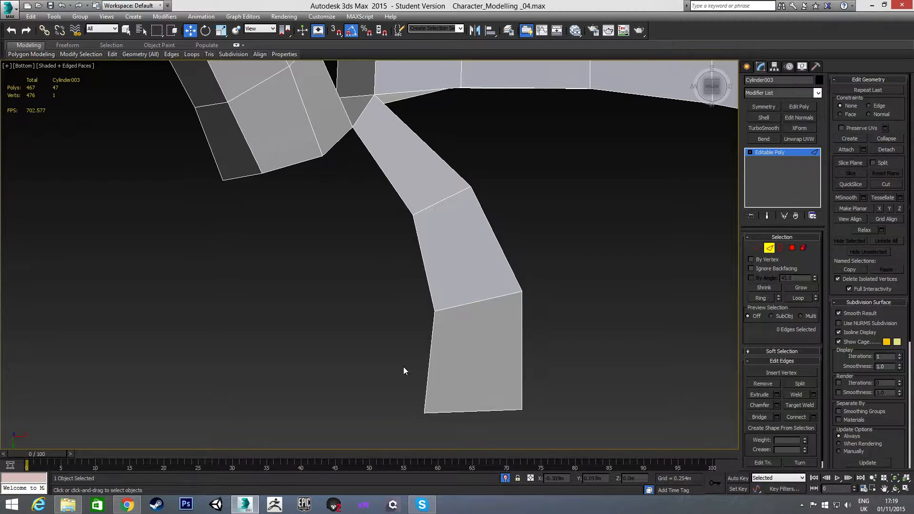
click(302, 163)
ctrl+click(336, 143)
shift+drag(327, 140, 399, 425)
scroll(362, 327, down, 6)
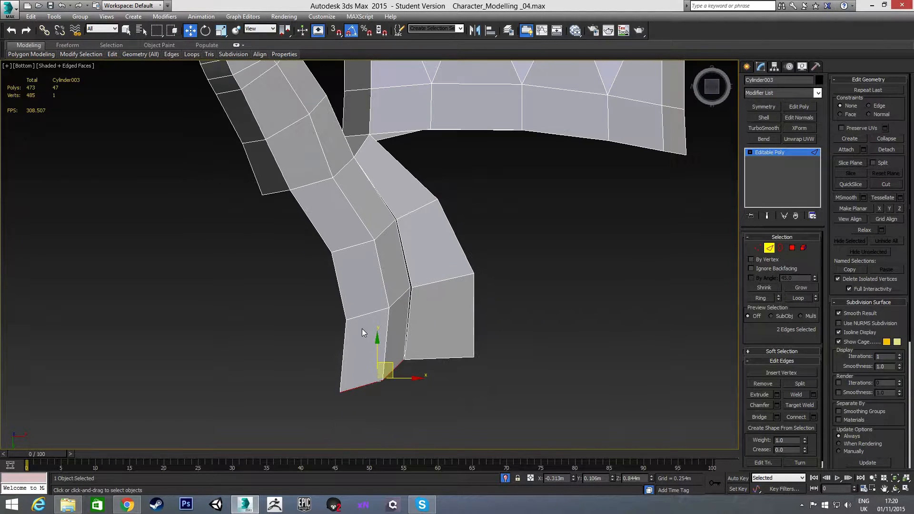
Move the new strips' two outer wrist-end vertices level with the end of the first strip.
middle_drag(362, 327, 352, 319)
scroll(372, 321, down, 2)
scroll(371, 322, up, 5)
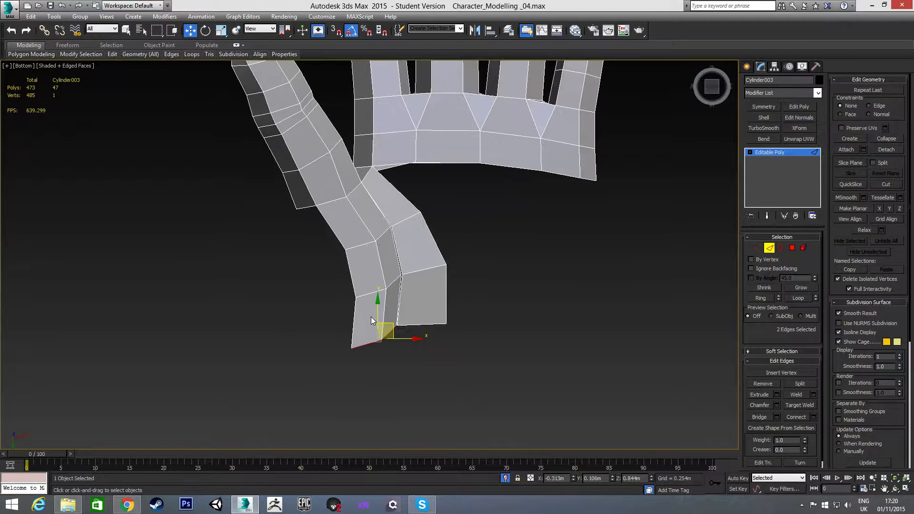
key(1)
click(385, 350)
drag(398, 337, 382, 317)
click(343, 361)
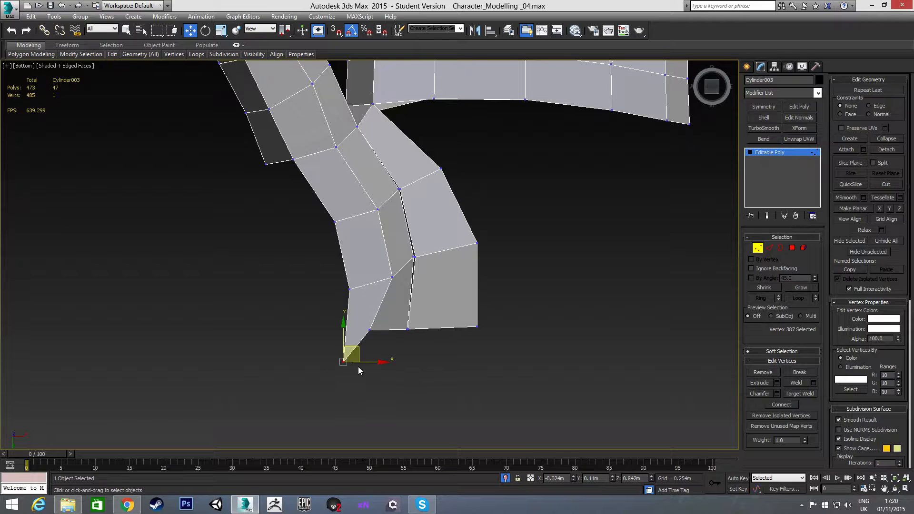
drag(359, 347, 423, 337)
Move all five wrist-end vertices along Y toward the wrist, then shift the adjacent vertex row the same way.
click(401, 351)
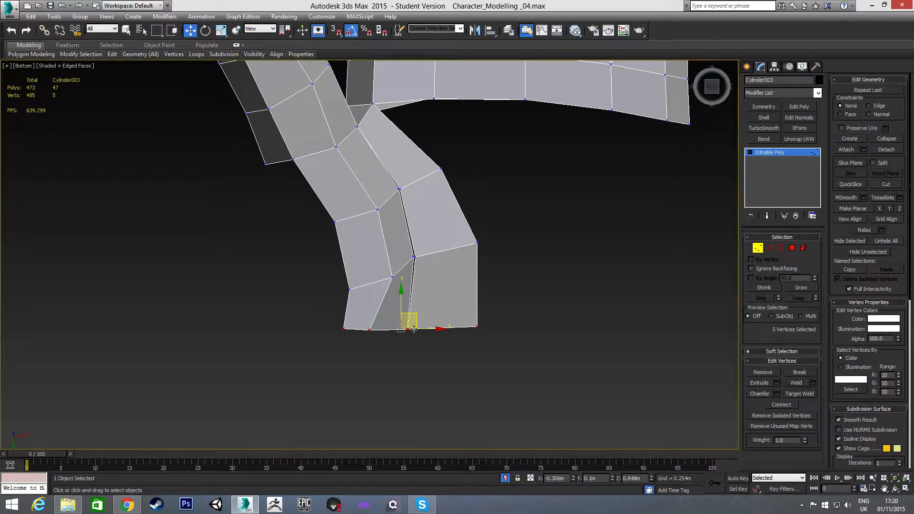
drag(399, 299, 398, 307)
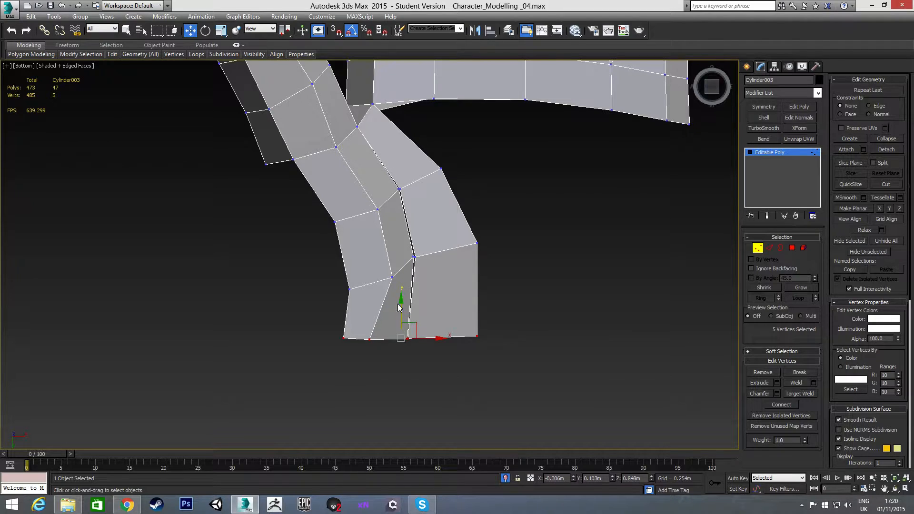
drag(503, 299, 503, 299)
drag(408, 233, 408, 239)
click(326, 241)
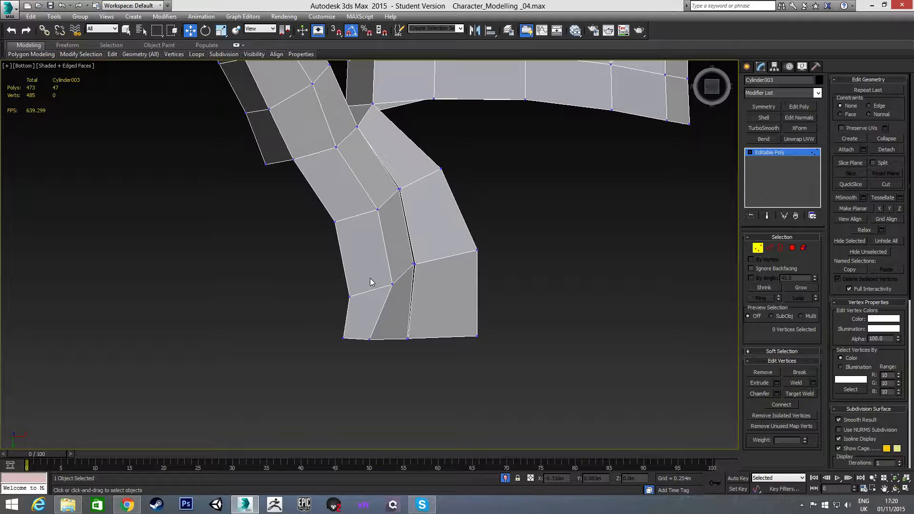
Move the new strips' middle and outer vertices away from the palm to widen the polygons and smooth the thumb's outline.
drag(402, 300, 395, 258)
click(377, 209)
drag(386, 202, 322, 209)
click(335, 221)
click(350, 297)
drag(364, 282, 341, 280)
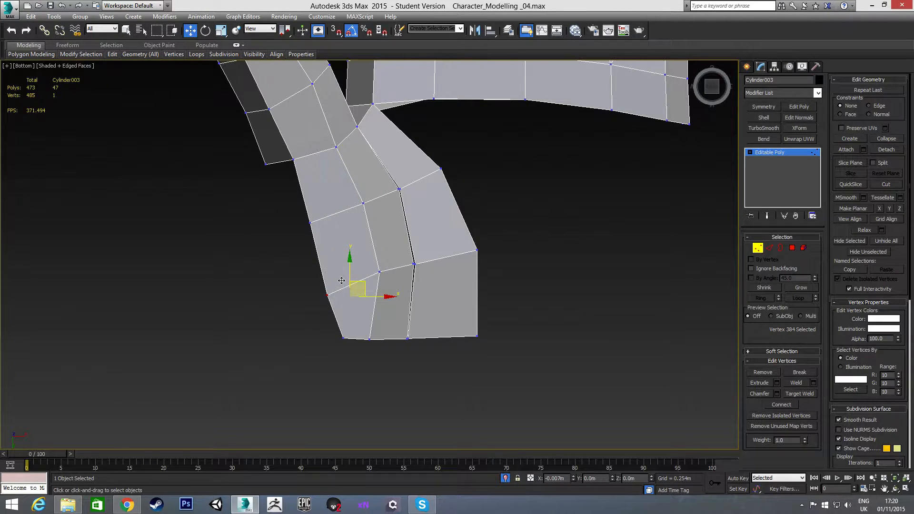
click(310, 222)
drag(334, 222, 330, 222)
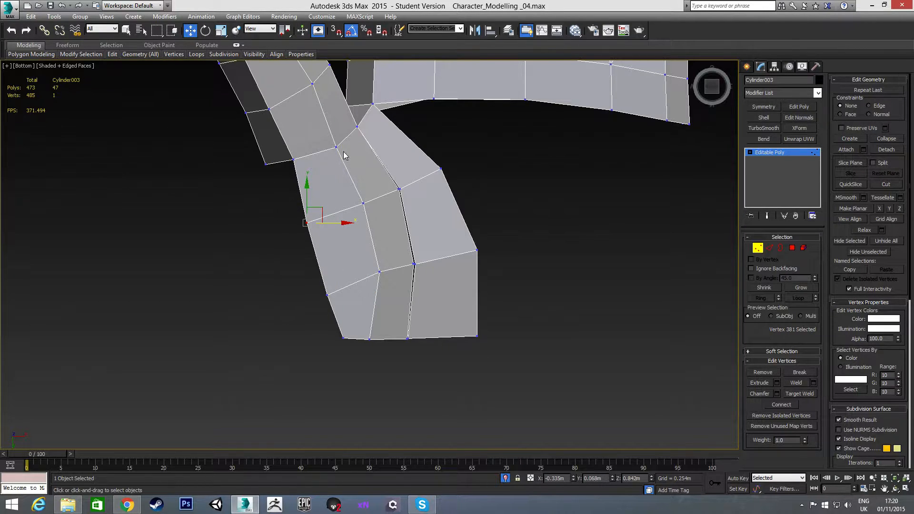
Shift the seam and neighbouring vertices in each of the three rows toward the palm to even out the polygon widths.
drag(353, 186, 420, 194)
drag(373, 246, 443, 269)
drag(370, 320, 440, 339)
click(437, 367)
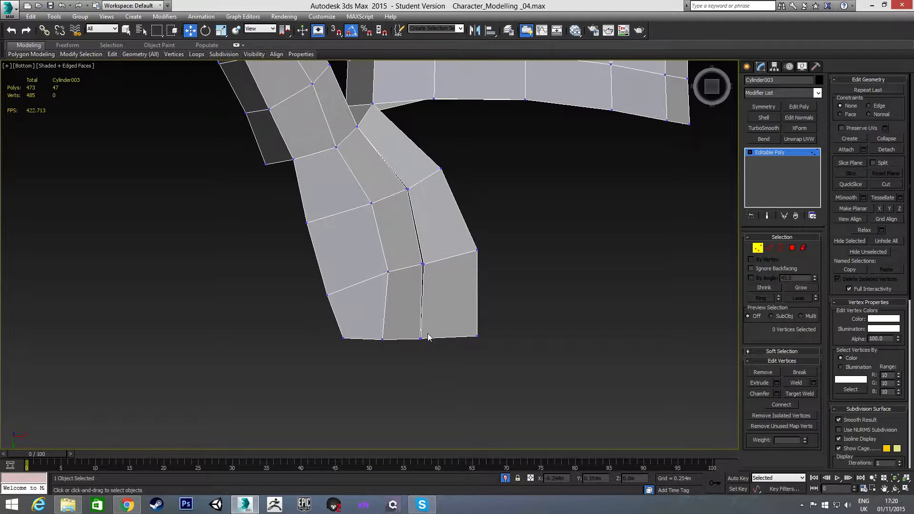
Weld the pairs of overlapping vertices along the open seam on the thumb-side palm.
drag(423, 210, 401, 184)
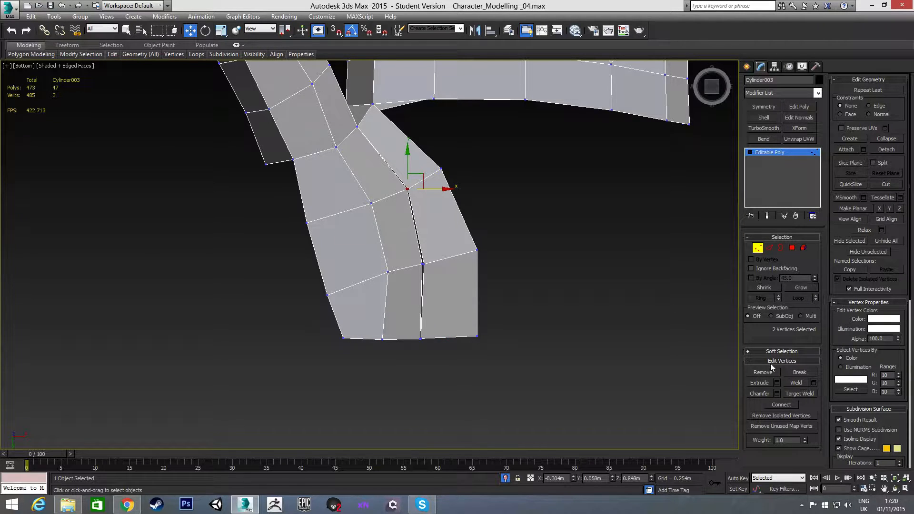
click(793, 384)
drag(417, 253, 430, 272)
click(422, 338)
Lower the seam's wrist-end vertex and a neighbouring vertex in Z to round the thumb base.
alt+middle_drag(464, 253, 298, 364)
middle_drag(365, 358, 355, 329)
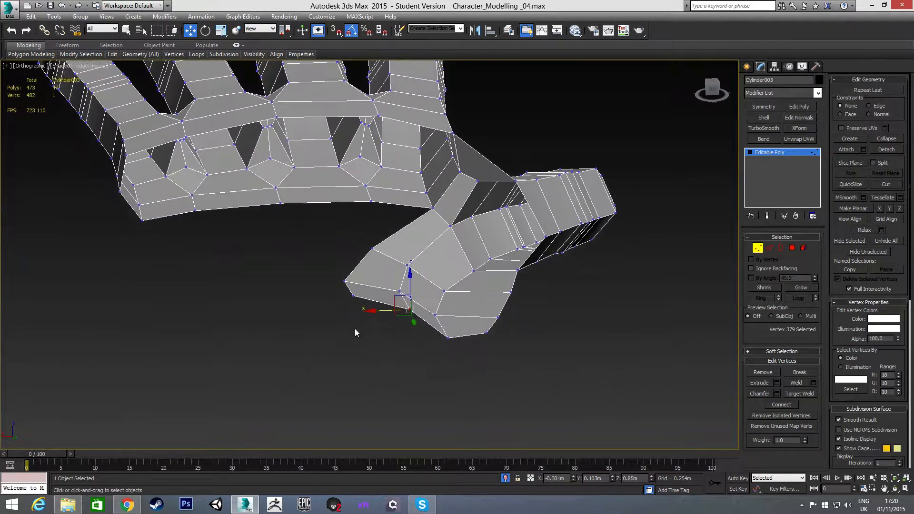
scroll(359, 324, up, 2)
drag(454, 340, 454, 340)
drag(431, 260, 430, 303)
click(432, 315)
alt+middle_drag(496, 319, 471, 283)
drag(406, 278, 408, 287)
mouse_move(425, 296)
alt+middle_down()
mouse_move(446, 292)
mouse_move(427, 292)
alt+middle_up()
Lower the two middle-column vertices above the wrist end in Z to continue the rounded form.
click(420, 287)
ctrl+click(437, 272)
drag(428, 253, 428, 262)
alt+middle_drag(428, 262, 578, 330)
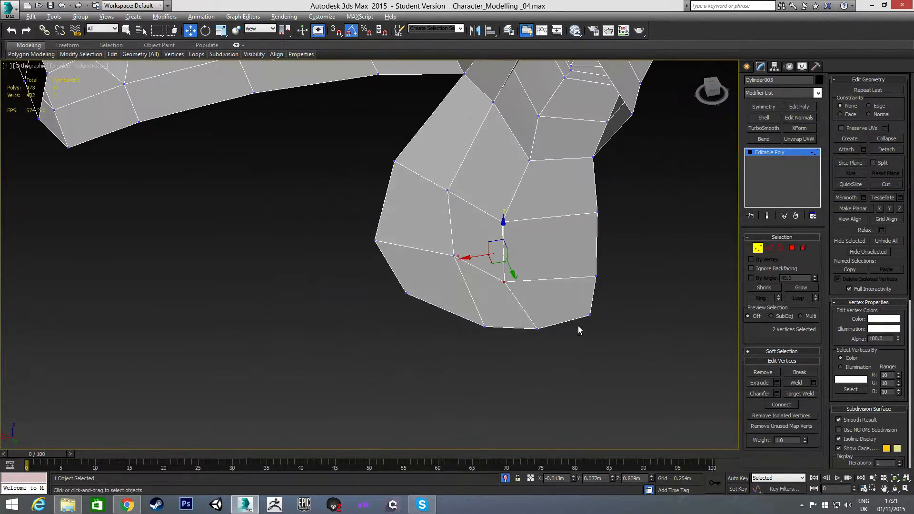
Adjust the Z height of the two wrist-end vertices nearest the palm.
drag(498, 346, 498, 346)
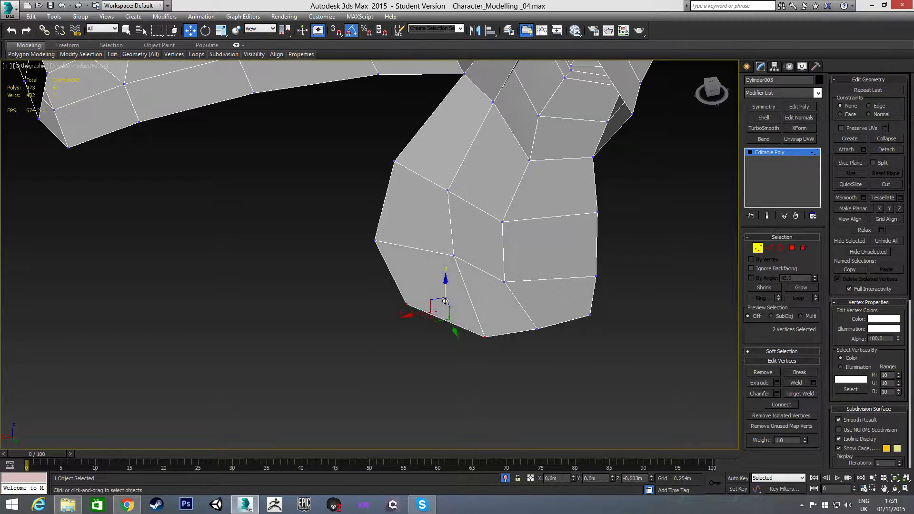
alt+middle_drag(464, 310, 486, 289)
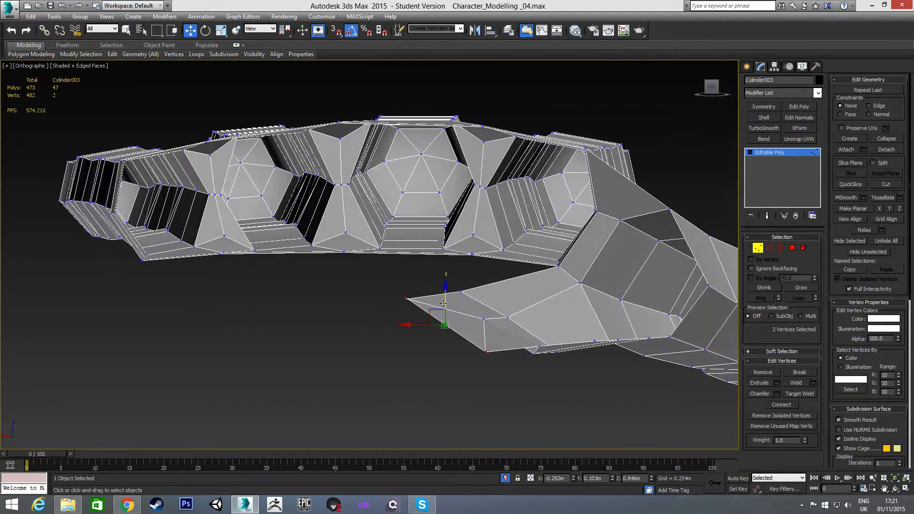
drag(446, 301, 447, 293)
Lower the two middle vertices of the thumb strip's outer edge in Z.
alt+middle_drag(573, 348, 527, 347)
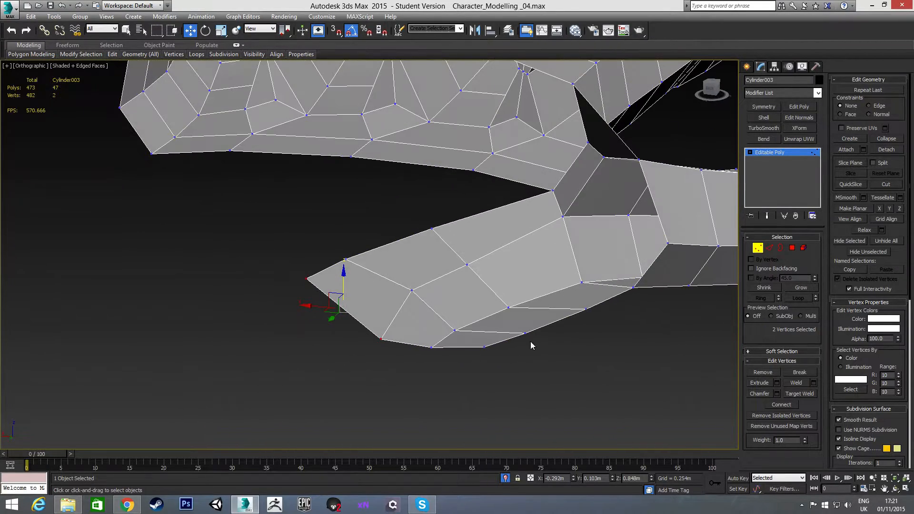
drag(532, 340, 534, 341)
ctrl+drag(564, 303, 600, 326)
drag(556, 289, 558, 323)
middle_drag(573, 339, 534, 247)
alt+middle_drag(505, 353, 561, 288)
scroll(510, 305, down, 3)
middle_drag(544, 336, 538, 283)
scroll(537, 283, up, 2)
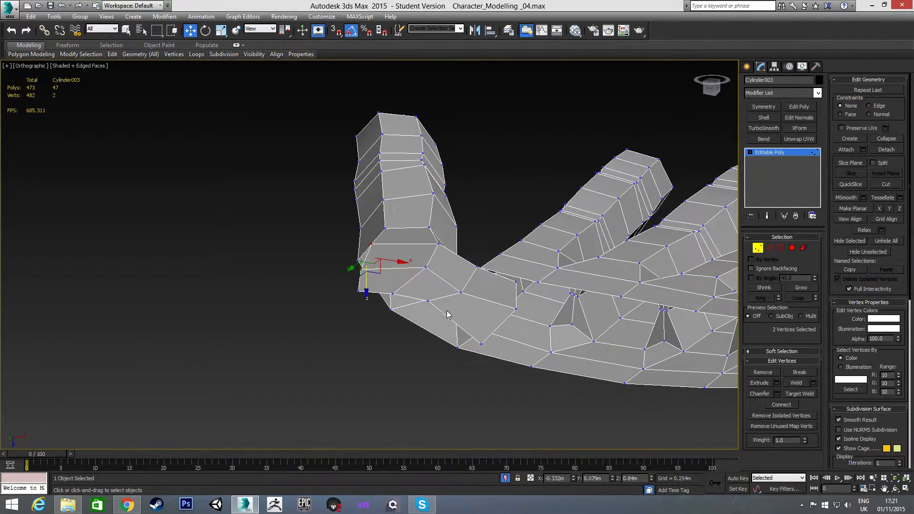
Lower the seam vertex near the thumb base, and move the seam's wrist-end vertex up and toward the palm.
click(462, 293)
drag(462, 319, 462, 303)
alt+middle_drag(433, 318, 488, 304)
click(471, 300)
alt+middle_drag(473, 325, 385, 313)
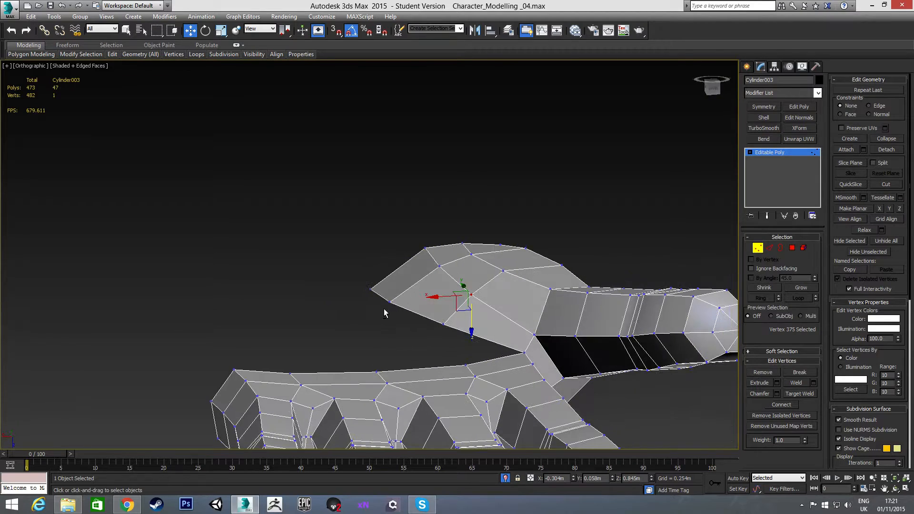
click(424, 251)
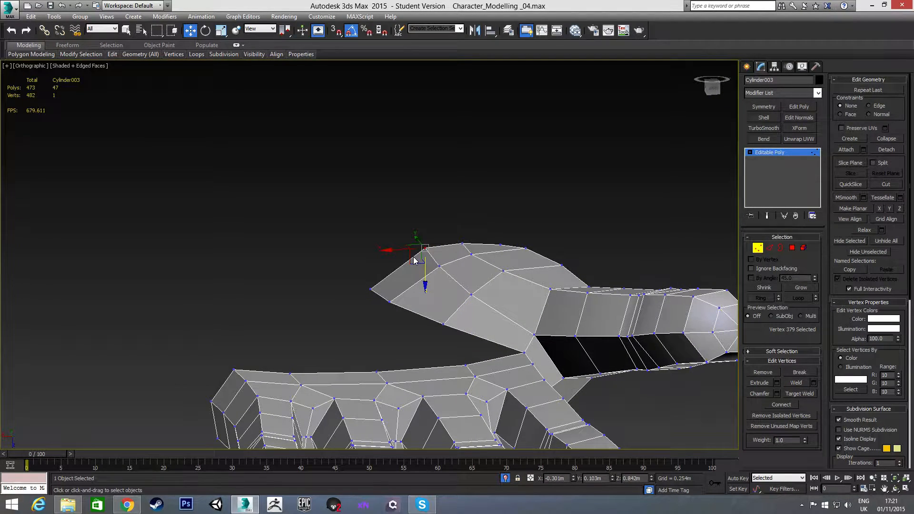
drag(412, 261, 403, 272)
alt+middle_drag(403, 272, 334, 281)
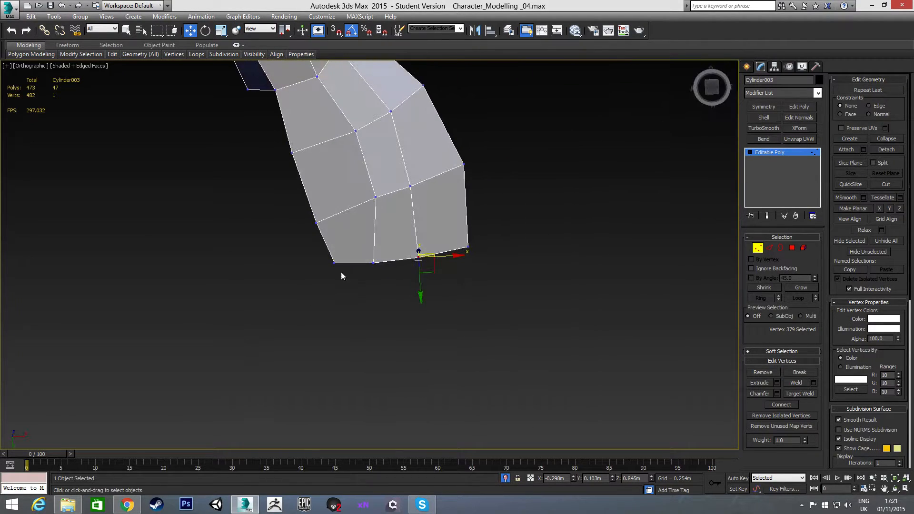
In the bottom view, shift the thumb strip's two middle-column vertices along X away from the palm.
middle_drag(373, 184, 364, 276)
scroll(364, 276, down, 2)
key(v)
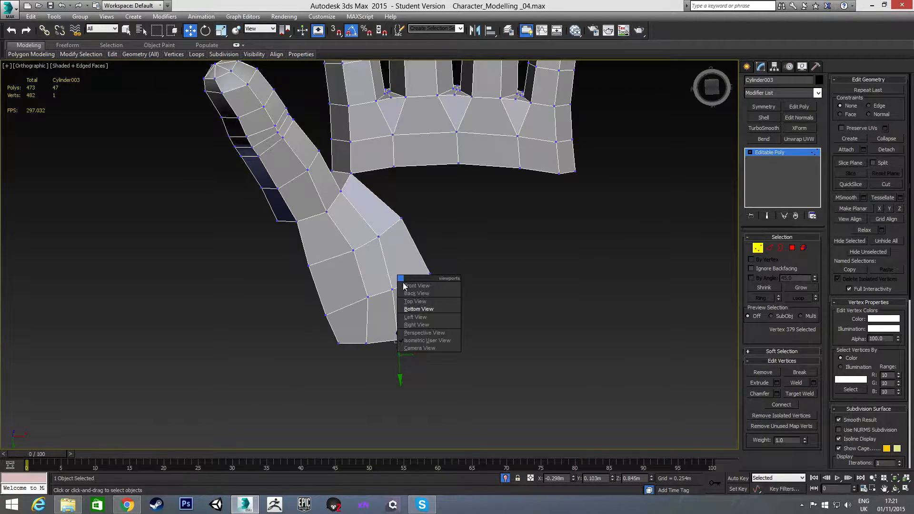
click(407, 308)
scroll(406, 300, up, 15)
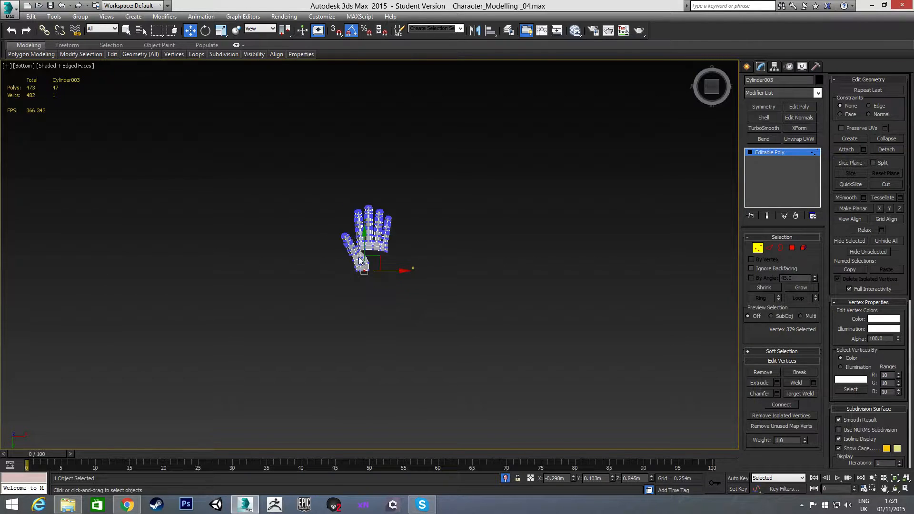
key(2)
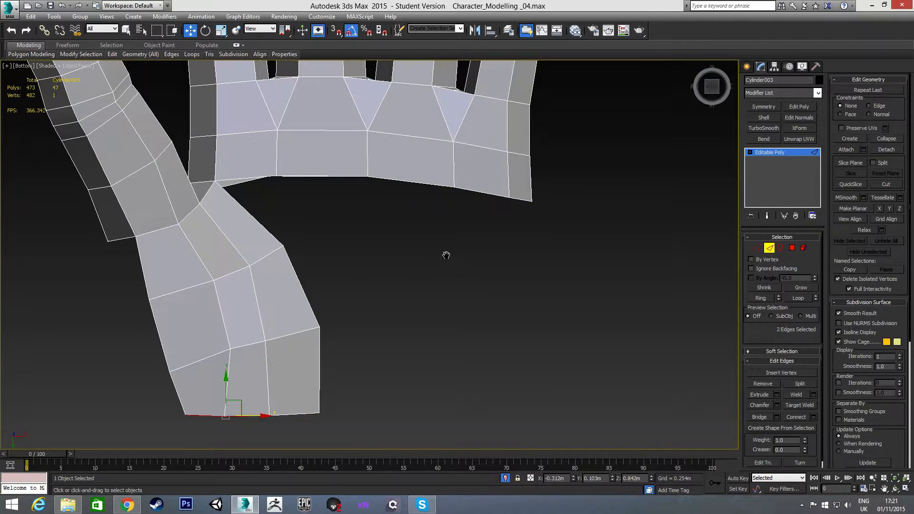
middle_drag(446, 255, 469, 248)
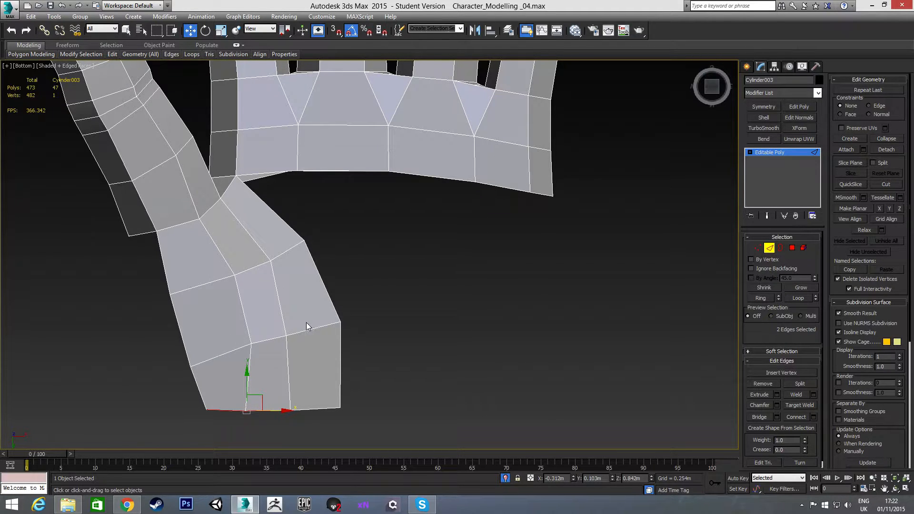
key(1)
click(235, 275)
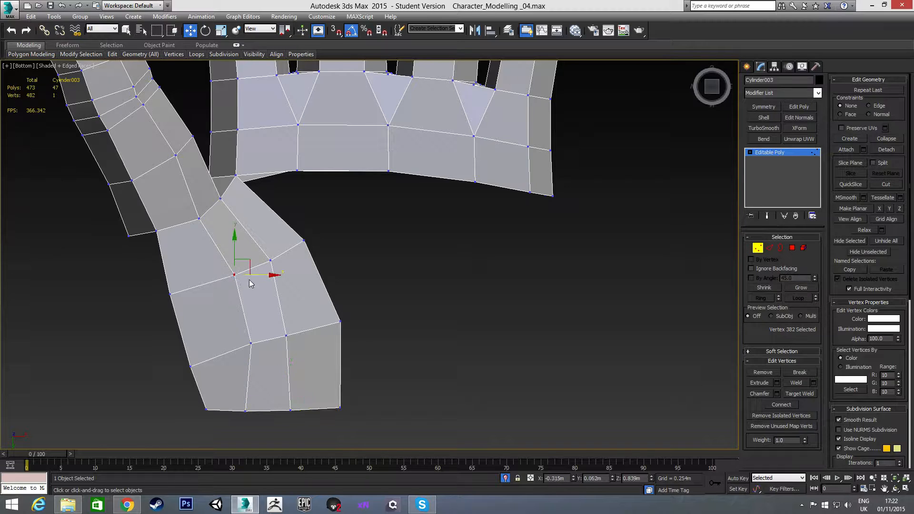
drag(258, 277, 249, 277)
click(250, 343)
drag(271, 343, 320, 338)
Align the seam's wrist-end vertex in X with the seam vertex in the row above it.
click(286, 335)
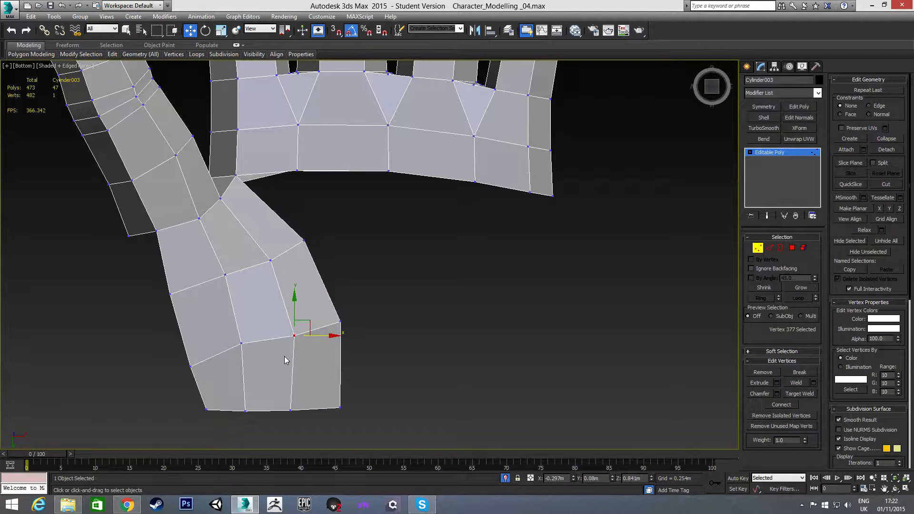
click(291, 409)
drag(315, 410, 319, 411)
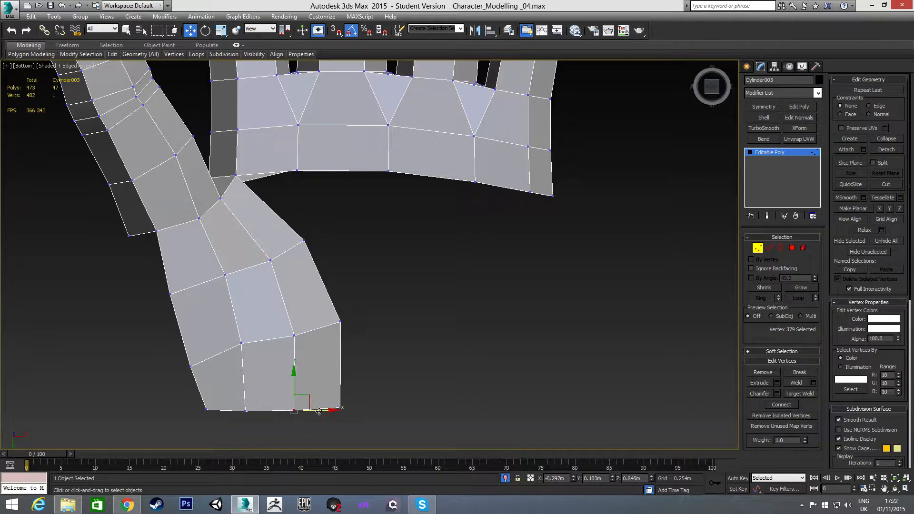
Move the three vertices on the thumb strip's palm-side edge along X toward the palm centre.
click(303, 241)
drag(318, 241, 328, 241)
click(339, 321)
drag(366, 324, 372, 331)
click(339, 408)
drag(370, 409, 383, 410)
click(417, 330)
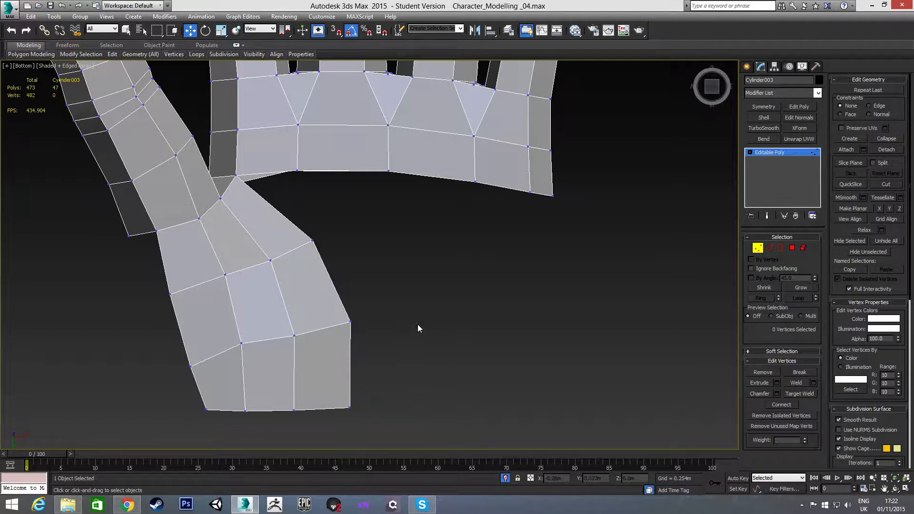
Extrude the two bottom palm edges under the ring and little fingers down to the wrist in three rows of polygons.
key(2)
click(491, 186)
ctrl+click(450, 178)
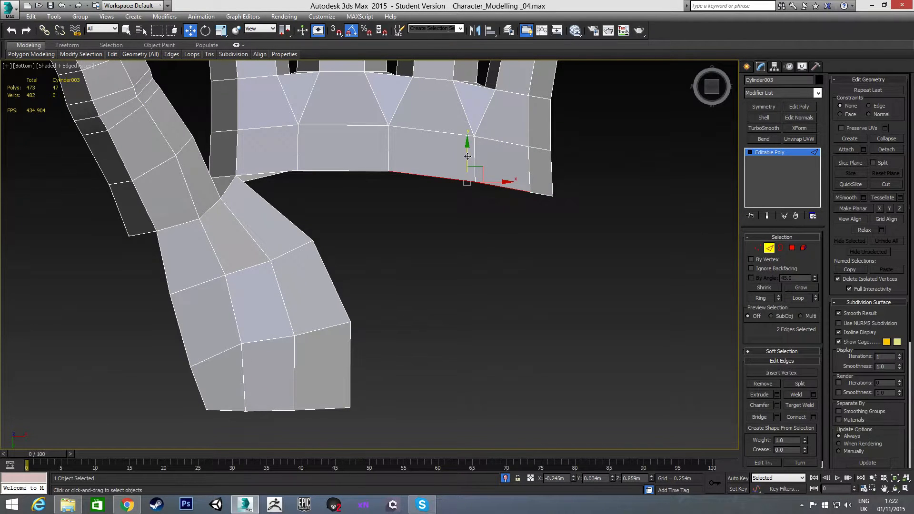
shift+drag(469, 154, 470, 376)
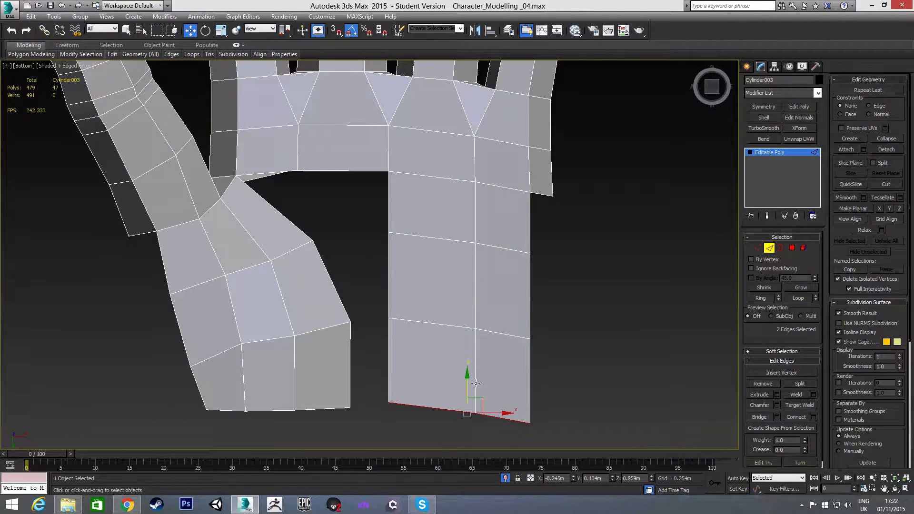
Move the new strip's three wrist-end vertices along Y, level with the wrist end of the thumb strip.
middle_drag(447, 362, 449, 299)
key(1)
click(389, 339)
drag(389, 317, 390, 321)
click(476, 350)
drag(476, 326, 475, 321)
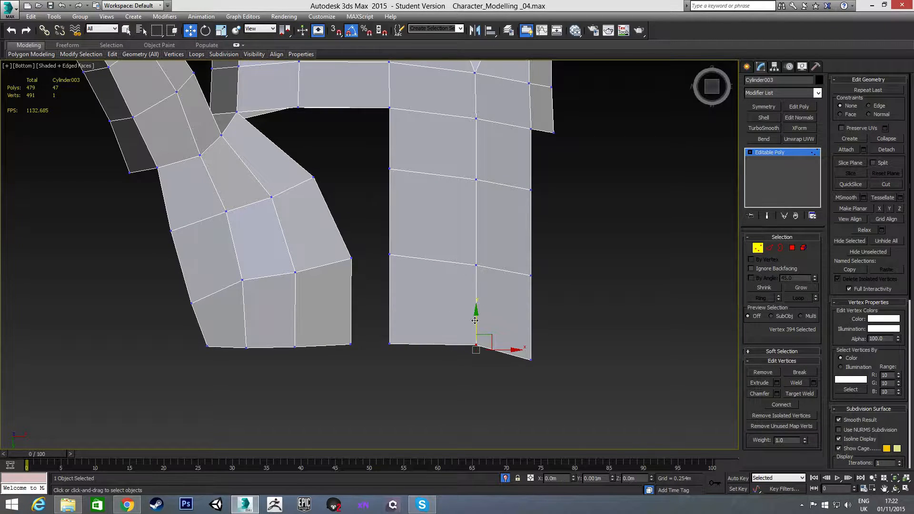
click(530, 359)
drag(530, 333, 530, 321)
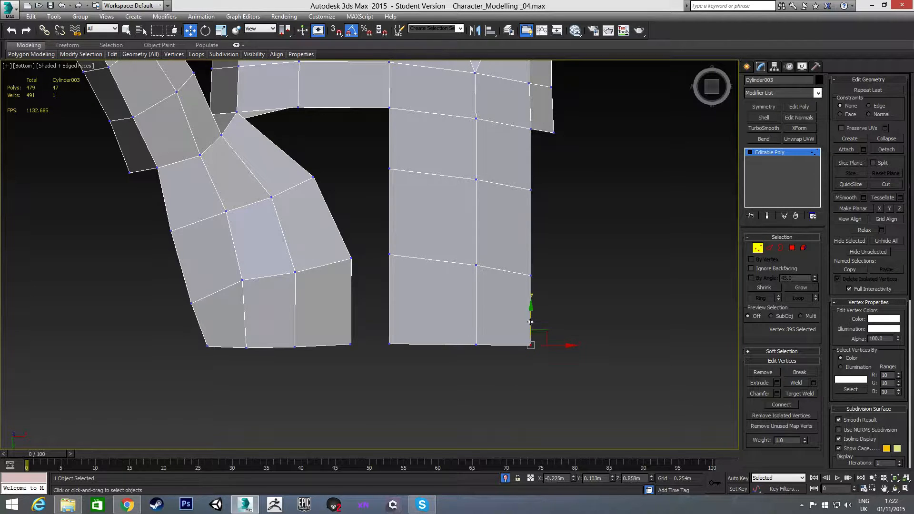
Move the two middle vertices of the new strip's outer edge slightly outward in X to curve the palm's side.
drag(558, 369, 558, 365)
drag(555, 271, 557, 271)
drag(526, 335, 555, 344)
scroll(544, 288, down, 2)
drag(500, 238, 532, 315)
drag(544, 278, 546, 278)
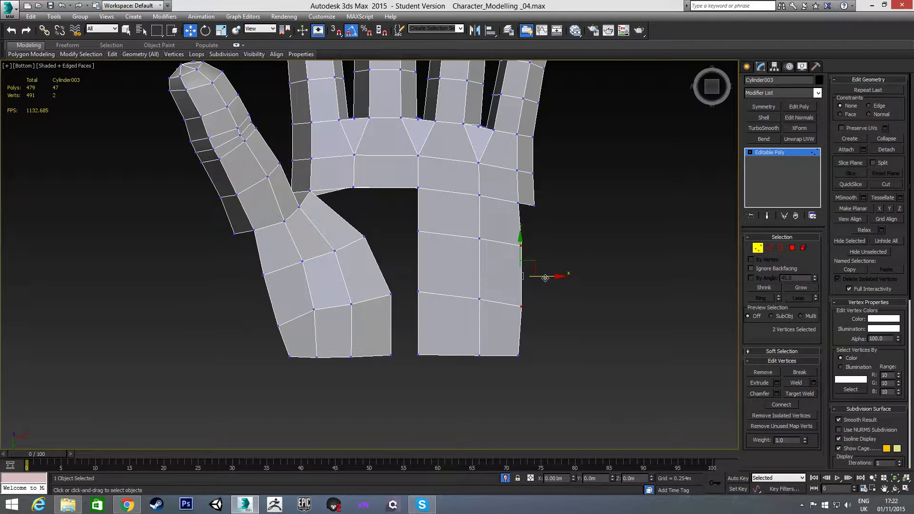
click(537, 251)
Shift the new strip's two inner middle-column vertices toward the thumb and wrist, and lower the adjacent thumb-side pair along Y.
scroll(495, 271, up, 2)
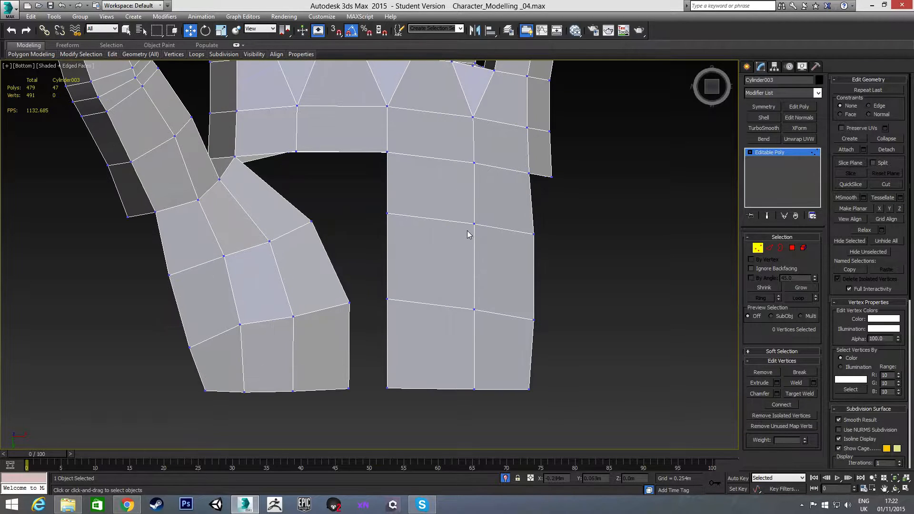
drag(506, 347, 505, 348)
drag(503, 268, 493, 267)
drag(465, 239, 464, 249)
drag(368, 205, 419, 312)
drag(388, 237, 388, 246)
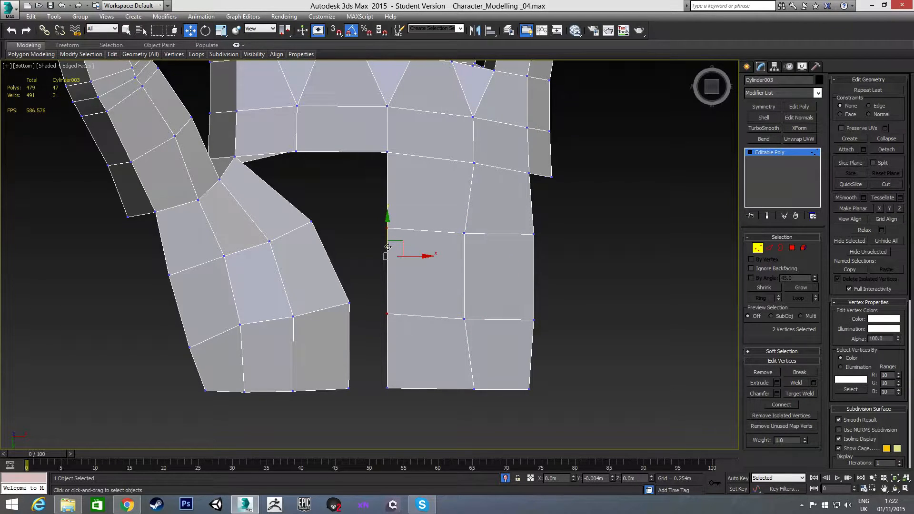
click(443, 324)
In the left view, lower the new strip's three outer-edge vertices slightly.
alt+middle_drag(443, 324, 496, 269)
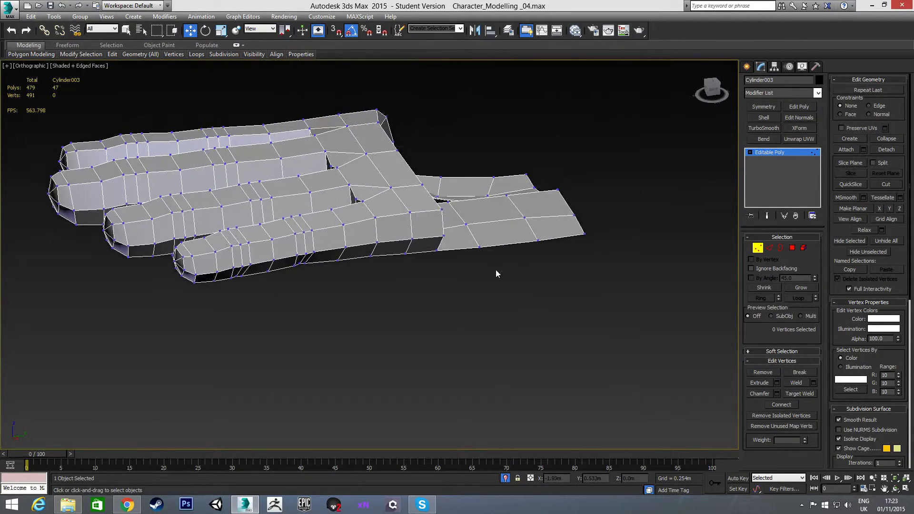
scroll(496, 268, up, 2)
key(l)
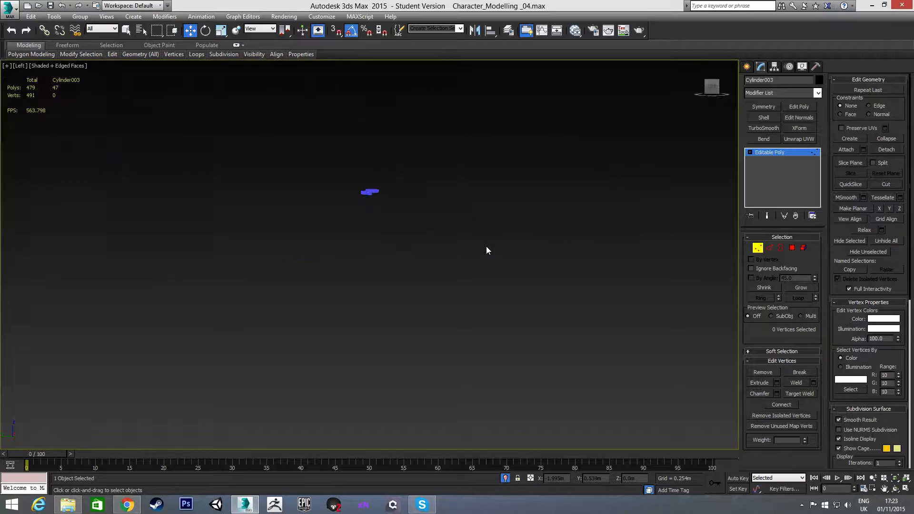
middle_drag(444, 262, 505, 302)
scroll(395, 229, up, 4)
scroll(476, 226, up, 6)
scroll(476, 225, up, 8)
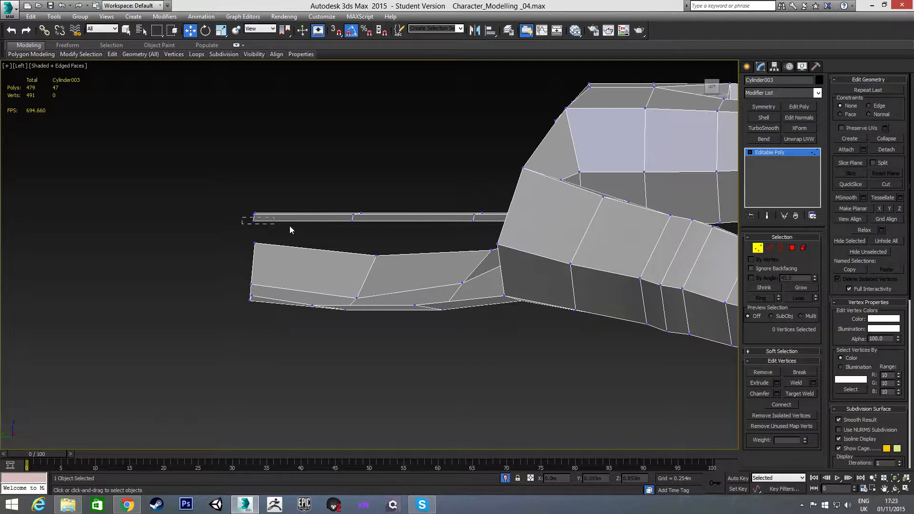
drag(461, 232, 482, 233)
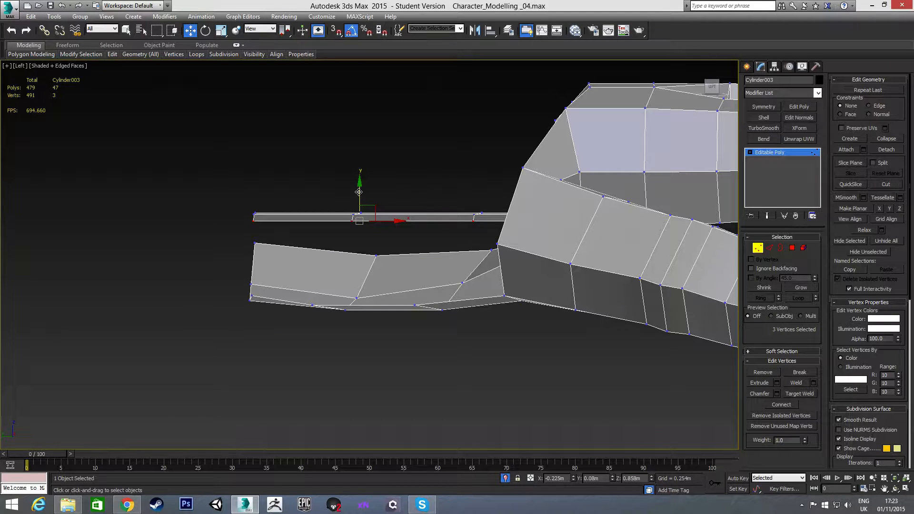
drag(359, 194, 358, 200)
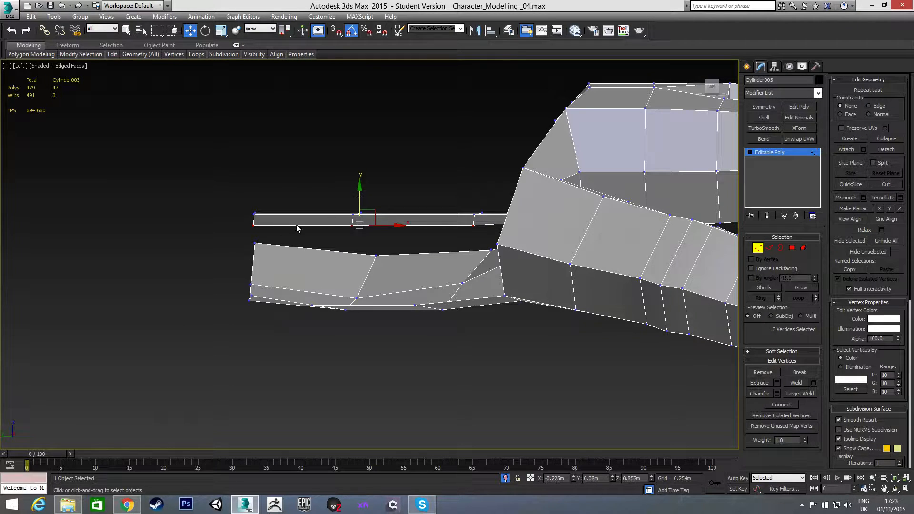
click(253, 226)
Lower the new strip's three middle-column vertices in Z to bulge the heel of the palm.
alt+middle_drag(253, 200, 459, 256)
alt+middle_drag(459, 257, 478, 261)
middle_drag(330, 255, 432, 256)
alt+middle_drag(432, 255, 358, 224)
click(367, 203)
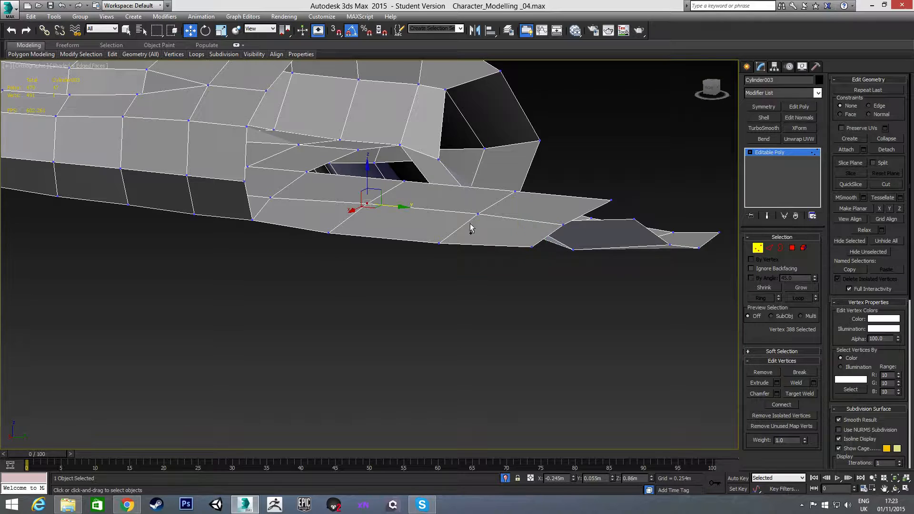
ctrl+click(564, 224)
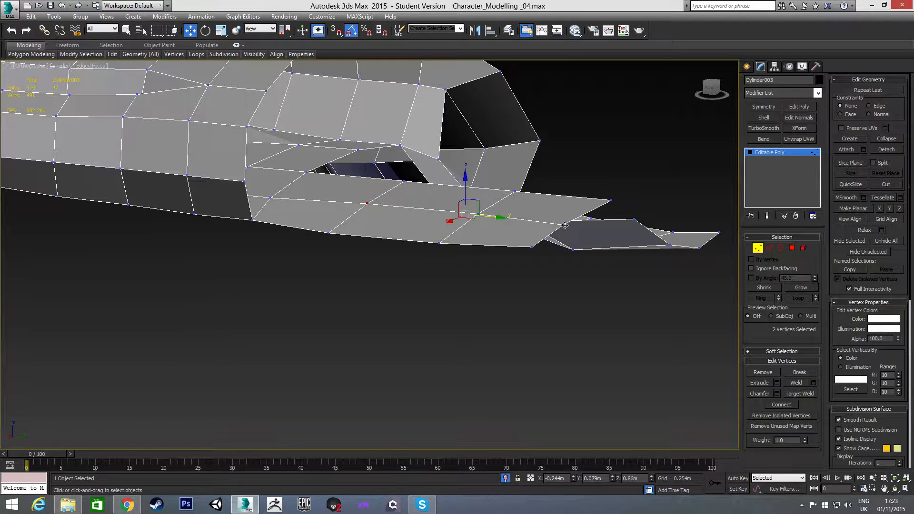
ctrl+click(480, 215)
alt+middle_drag(485, 240, 424, 251)
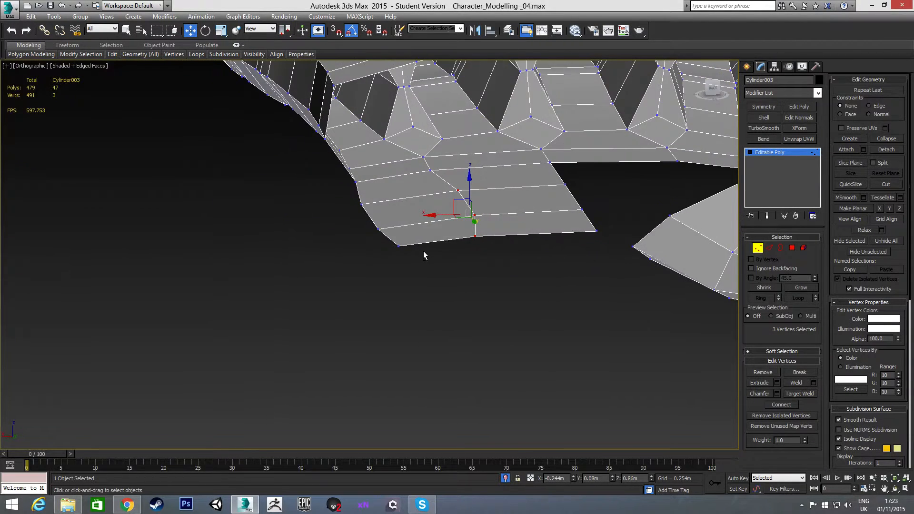
drag(470, 206, 471, 208)
alt+middle_drag(472, 208, 475, 257)
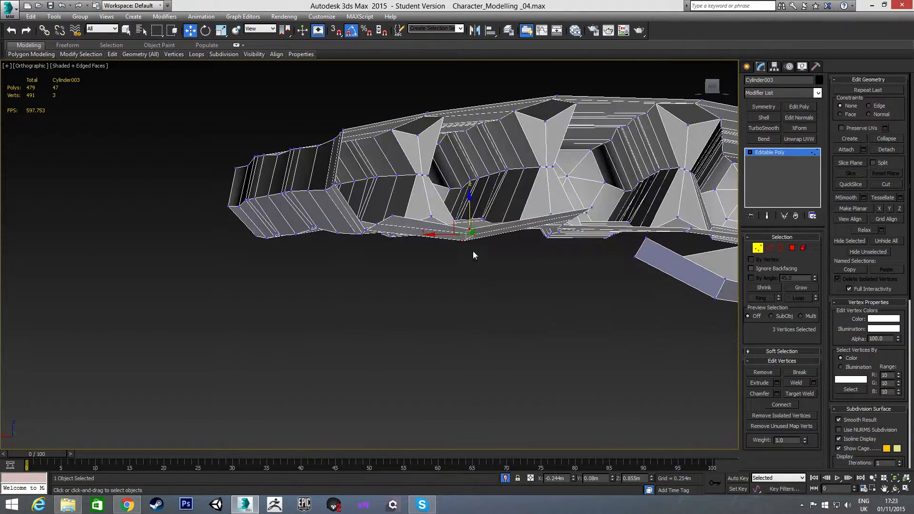
drag(470, 208, 469, 212)
Fine-tune the heights of individual vertices along the palm strip's open edges in Z.
alt+middle_drag(472, 250, 547, 257)
click(566, 242)
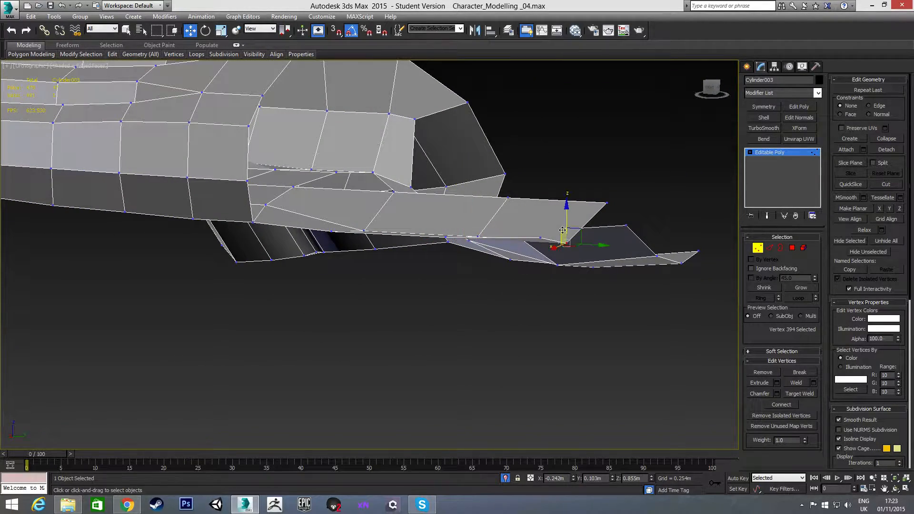
drag(565, 218, 566, 211)
alt+middle_drag(565, 214, 461, 232)
middle_drag(582, 243, 484, 225)
click(468, 231)
drag(469, 205, 469, 222)
drag(416, 271, 405, 252)
middle_drag(531, 199, 496, 199)
click(506, 193)
drag(508, 169, 508, 174)
In the bottom view, shift the palm strip's three inner-edge vertices below the fingers toward the thumb in X.
alt+middle_drag(571, 272, 536, 176)
middle_drag(536, 175, 467, 231)
scroll(493, 220, up, 3)
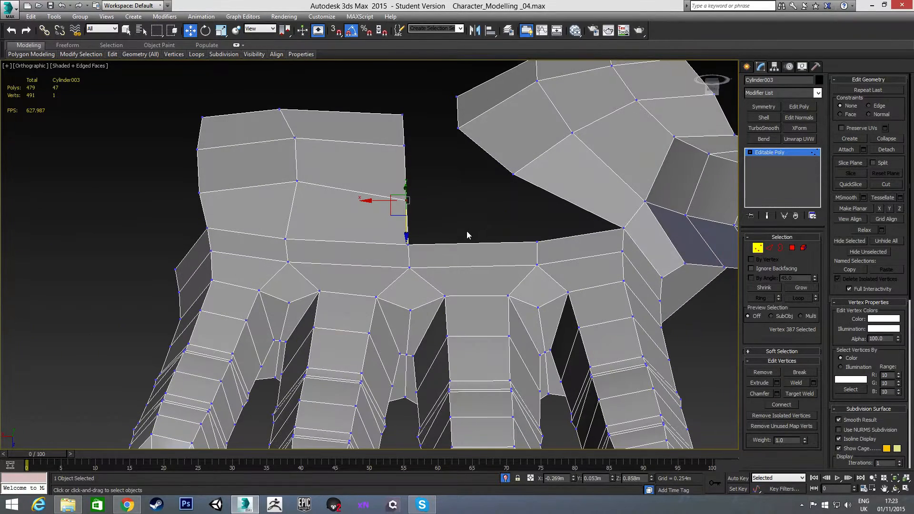
key(v)
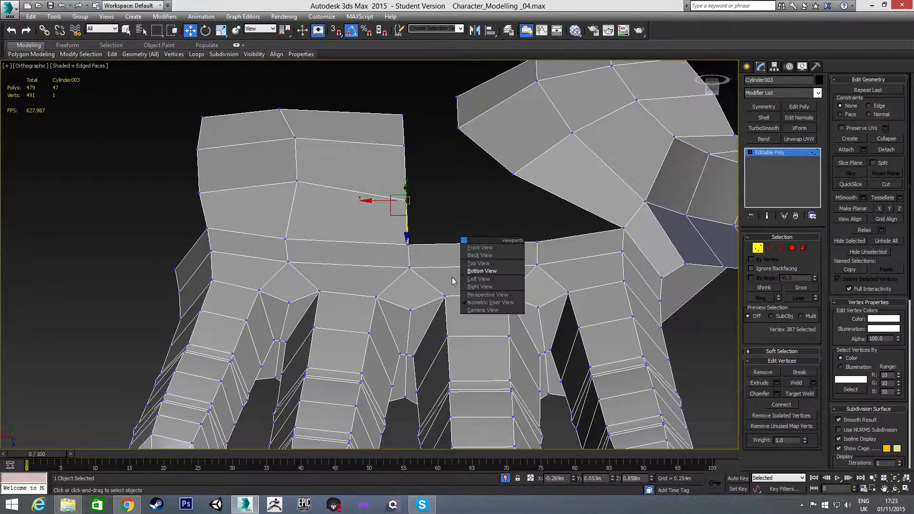
click(481, 271)
scroll(386, 267, up, 5)
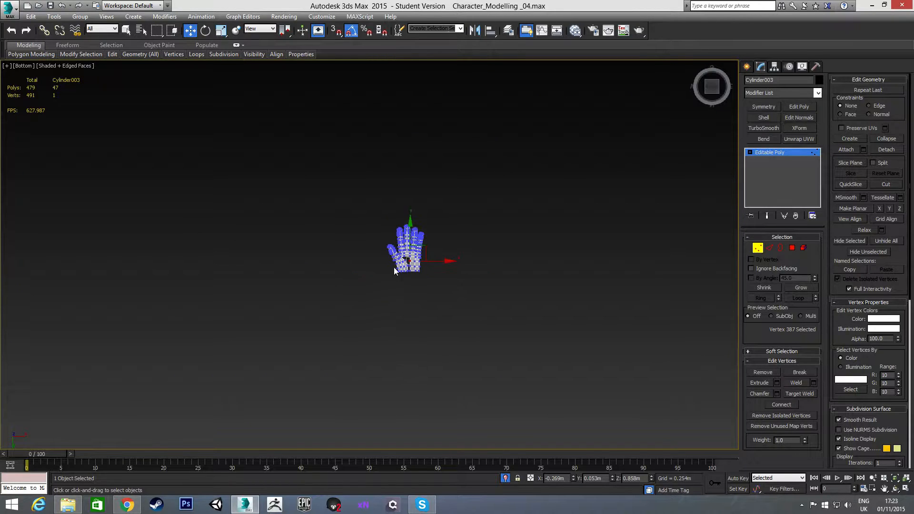
scroll(428, 257, up, 4)
key(2)
scroll(455, 239, up, 4)
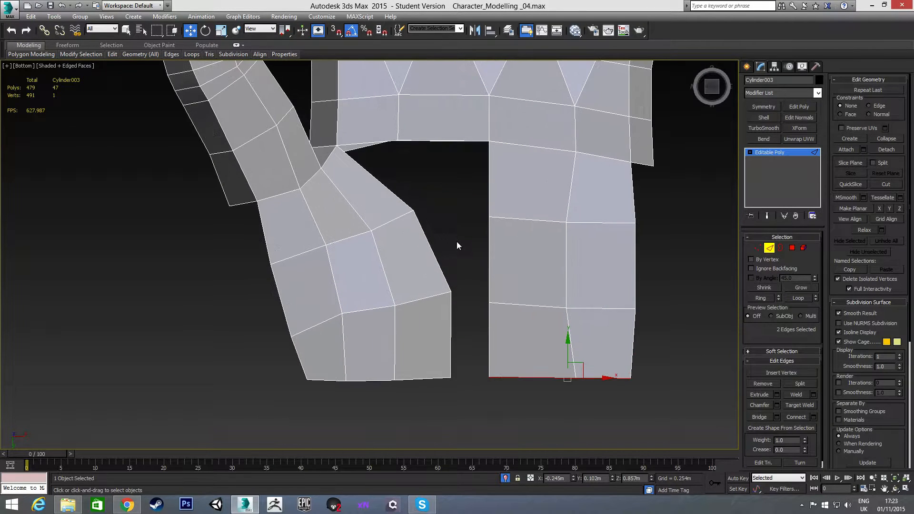
key(1)
click(490, 217)
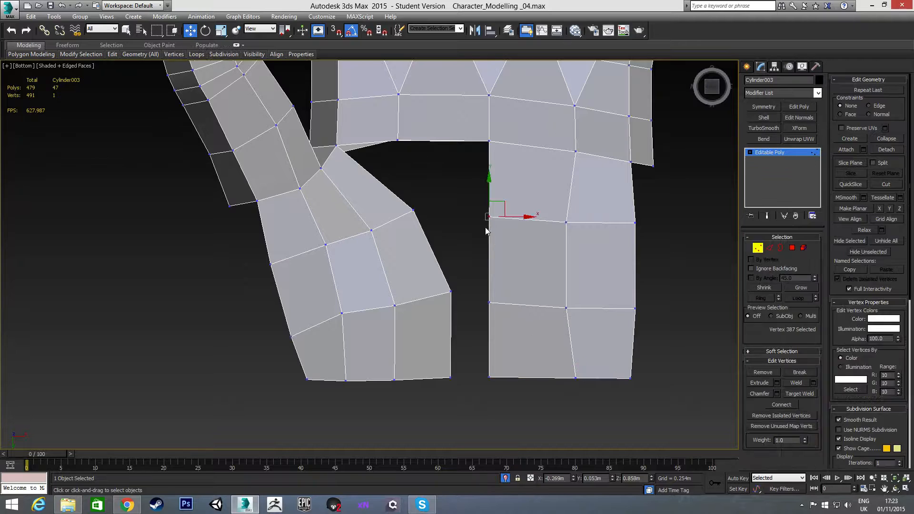
drag(506, 206, 507, 209)
drag(491, 310, 501, 303)
drag(475, 360, 506, 377)
drag(487, 206, 511, 220)
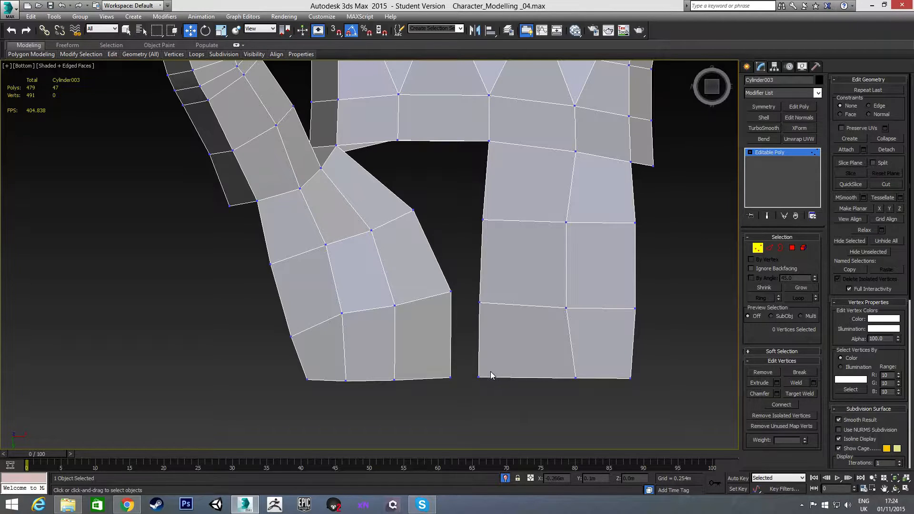
Target Weld the two wrist-side vertices of the thumb section's inner edge onto the matching vertices of the palm strip.
right_click(463, 347)
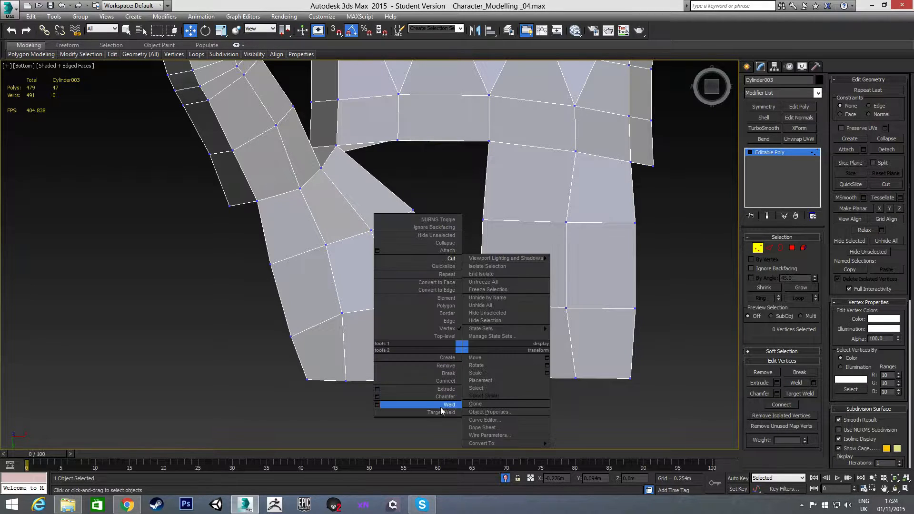
click(442, 412)
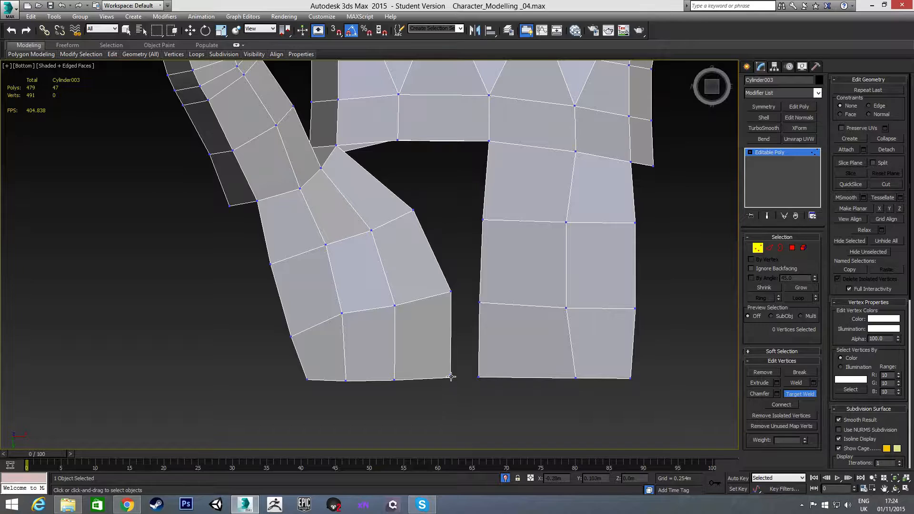
click(479, 377)
click(450, 293)
click(480, 303)
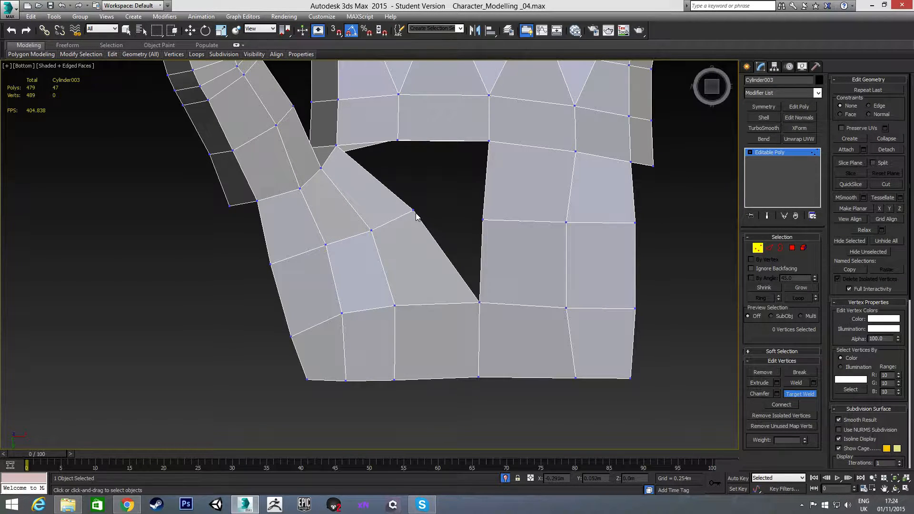
key(w)
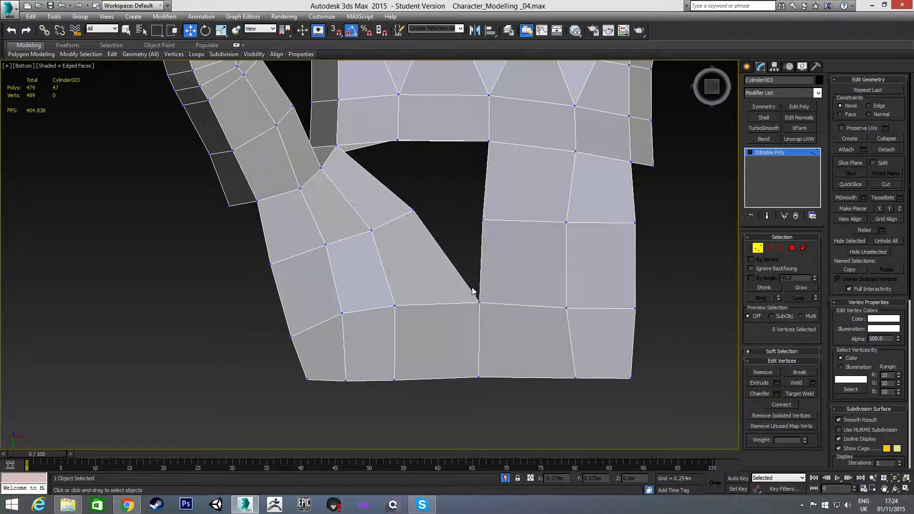
Cap the open border of the hole in the middle of the palm.
key(3)
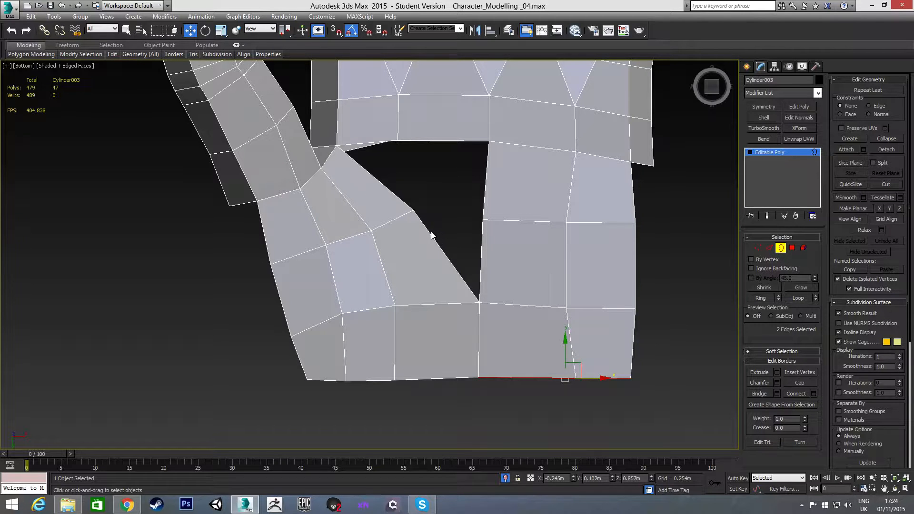
click(428, 232)
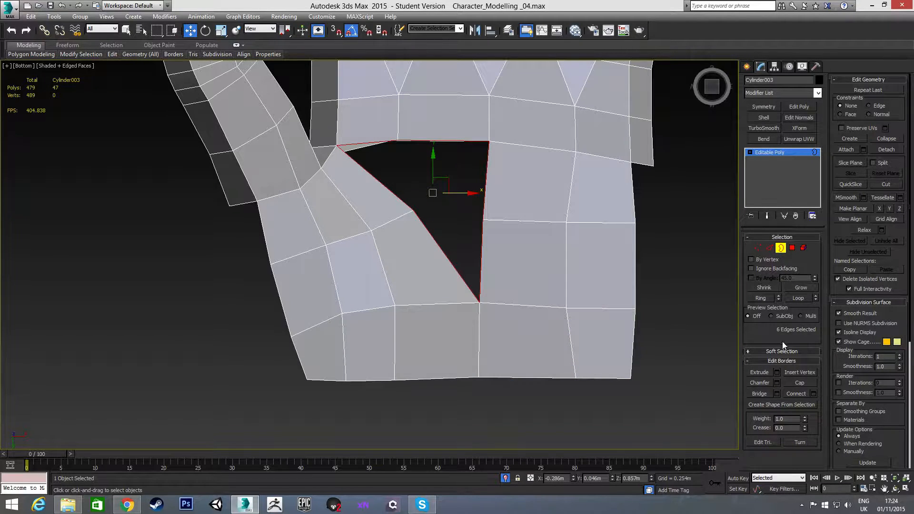
click(794, 383)
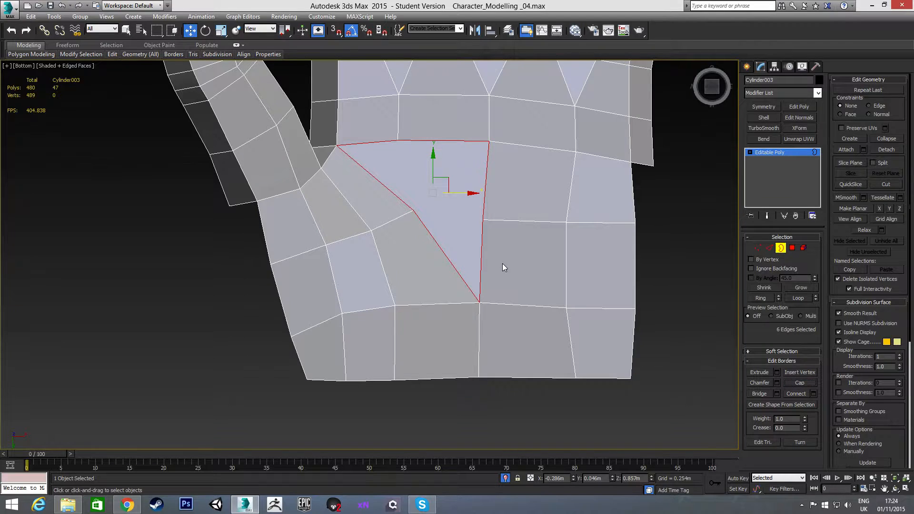
Cut the capped palm polygon from the thumb-side vertex to the palm strip, and from the finger-base vertex to that new edge.
key(1)
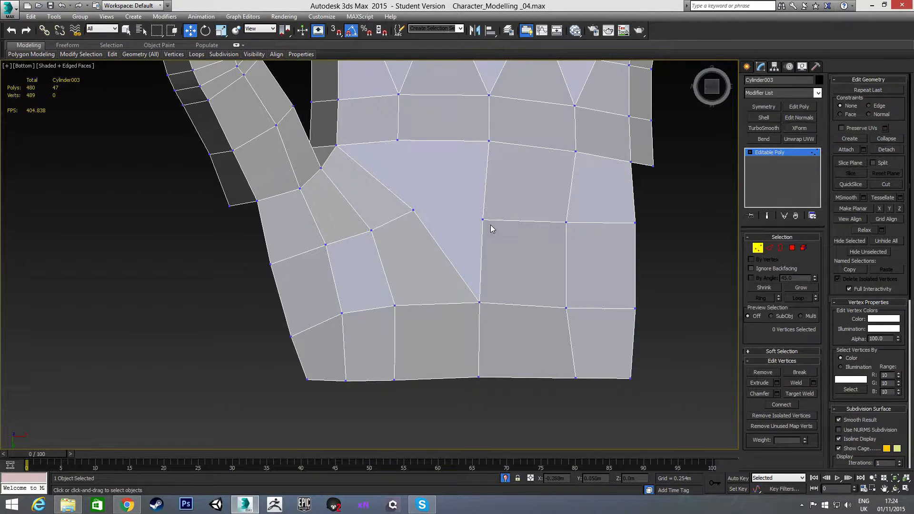
right_click(432, 190)
click(419, 100)
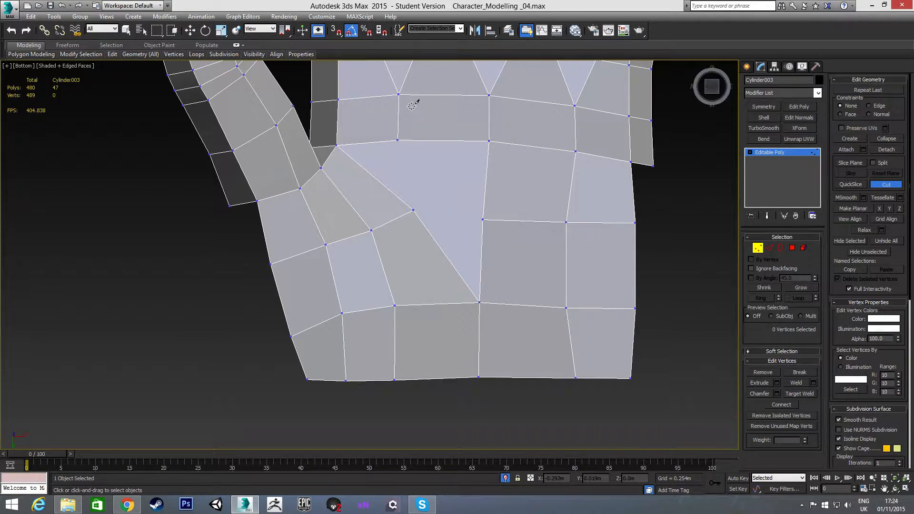
click(415, 211)
click(482, 219)
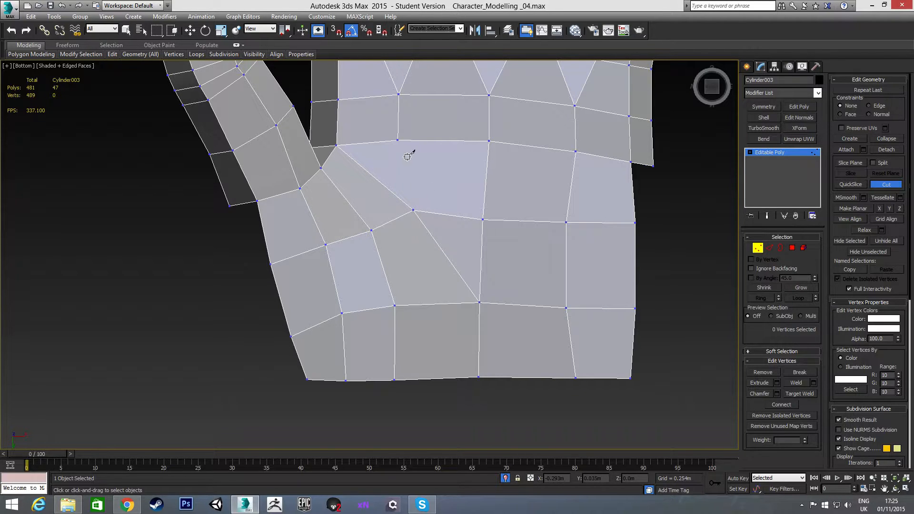
click(450, 216)
key(w)
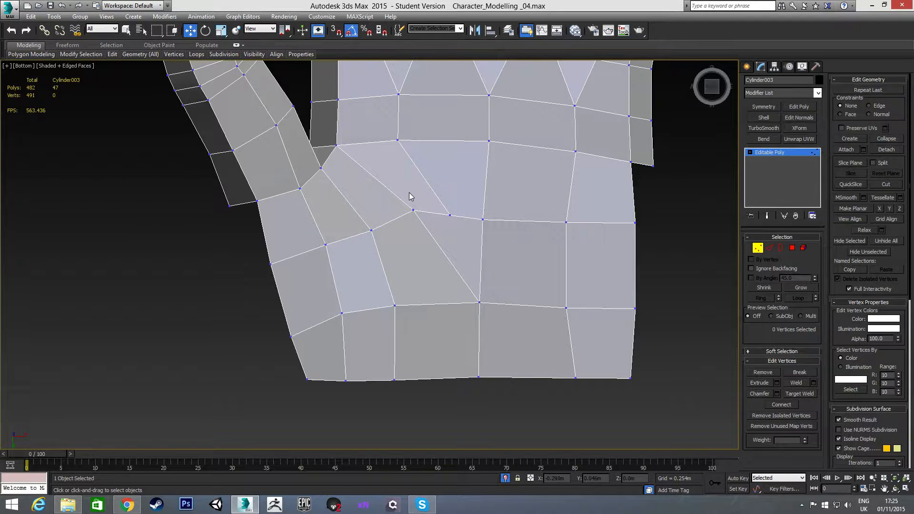
Nudge the new cut vertex in the palm centre and raise it slightly in Z.
click(450, 213)
drag(456, 199, 482, 180)
click(482, 219)
alt+middle_drag(538, 225, 476, 250)
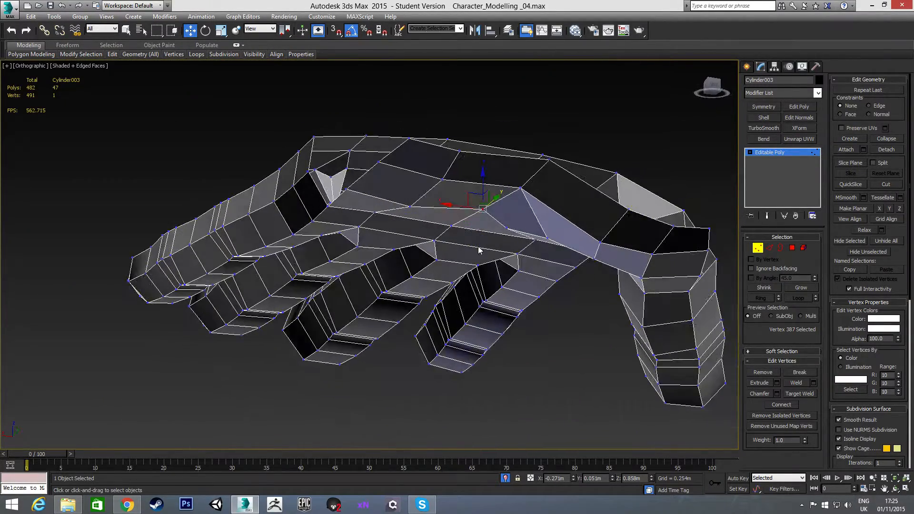
click(506, 229)
scroll(434, 272, up, 5)
mouse_move(434, 271)
alt+middle_down()
mouse_move(409, 267)
mouse_move(428, 262)
alt+middle_up()
drag(506, 195, 505, 193)
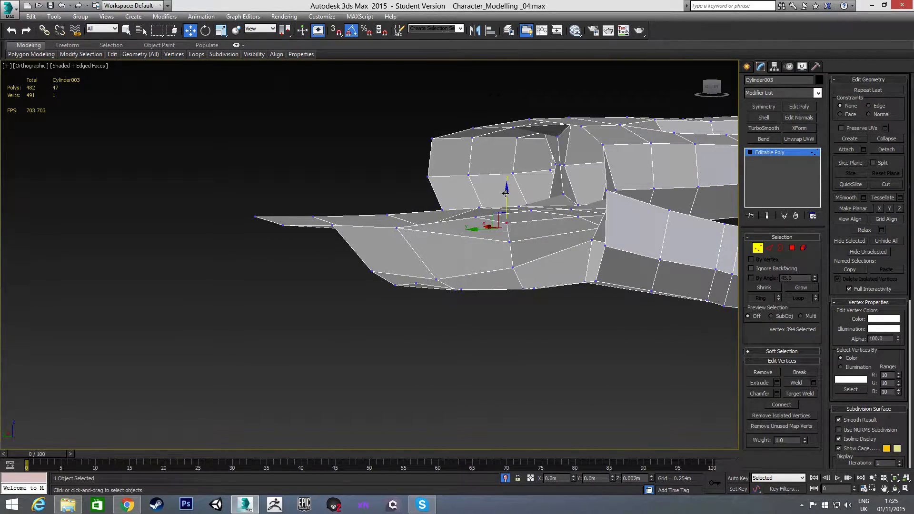
alt+middle_drag(506, 193, 613, 162)
drag(506, 248, 510, 251)
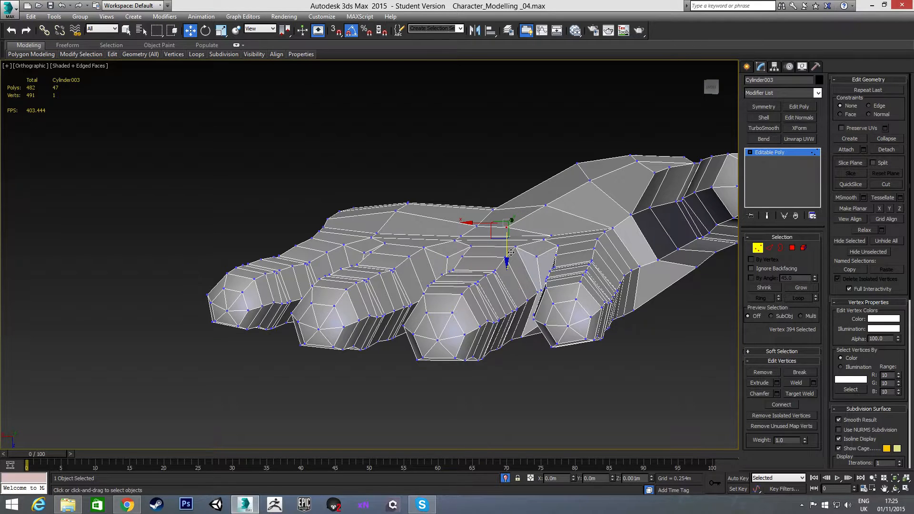
Raise the inner vertices where the thumb base meets the palm slightly in Z.
click(547, 203)
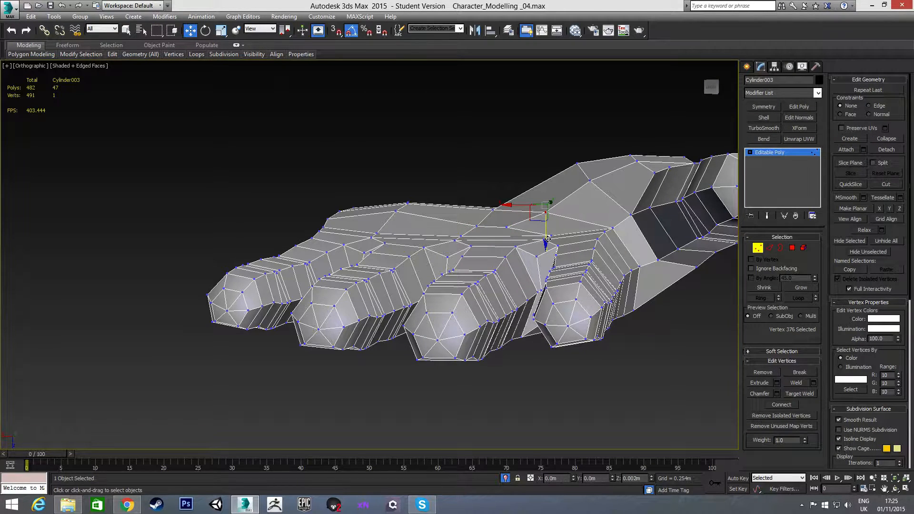
click(591, 180)
drag(590, 212, 589, 216)
alt+middle_drag(590, 216, 527, 219)
click(534, 215)
middle_drag(587, 191, 536, 205)
alt+middle_drag(536, 204, 528, 192)
Adjust the heights of the three outer thumb-pad vertices and one vertex near the wrist in Z.
mouse_move(551, 200)
mouse_down()
mouse_move(574, 212)
mouse_move(538, 212)
mouse_up()
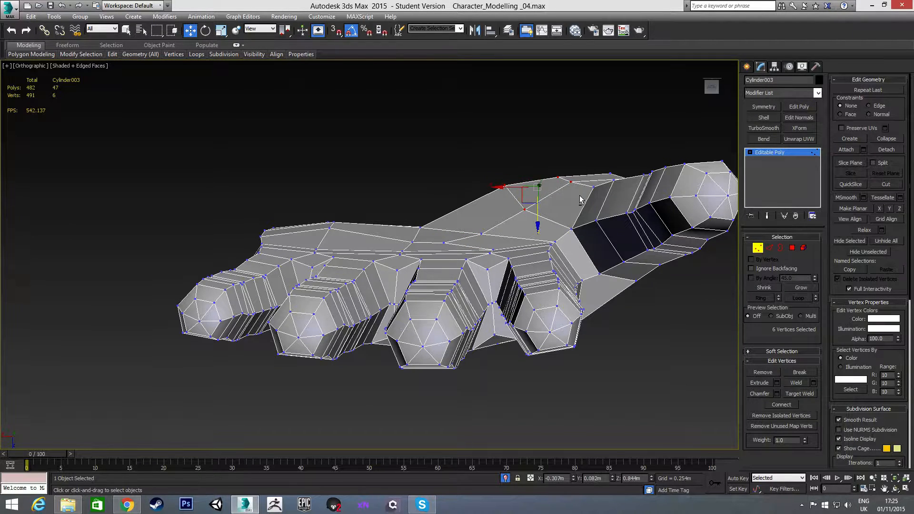
scroll(583, 199, up, 3)
drag(591, 155, 641, 206)
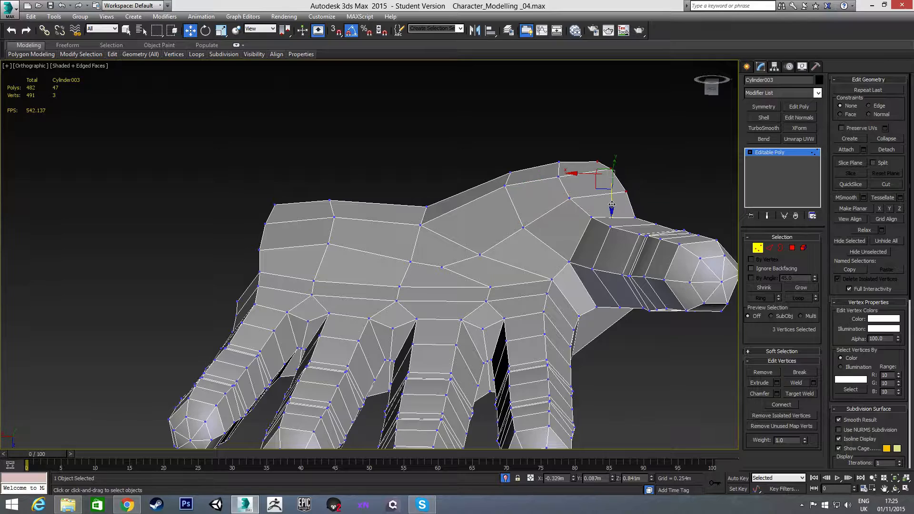
middle_drag(524, 243, 525, 219)
click(515, 179)
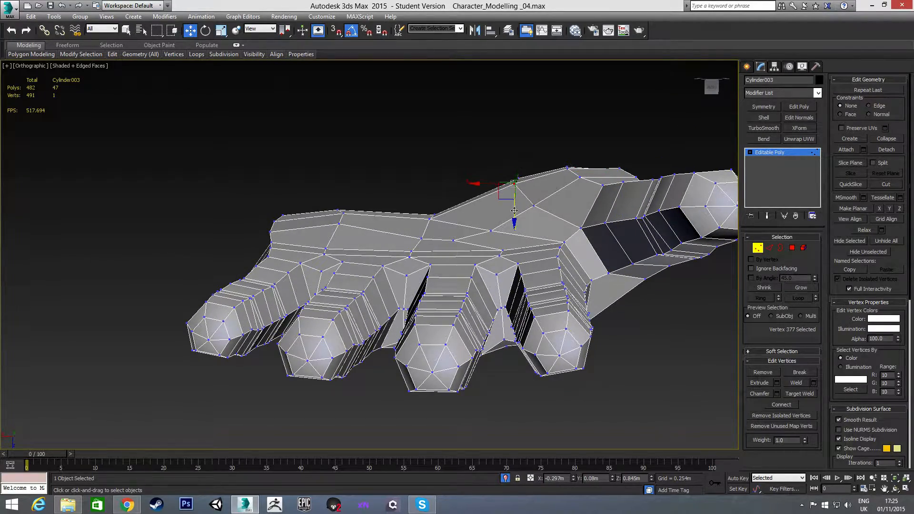
Extrude the two open edges on the little-finger side of the hand back to the wrist in three segments.
scroll(513, 186, up, 5)
alt+middle_drag(498, 276, 532, 200)
scroll(532, 200, down, 2)
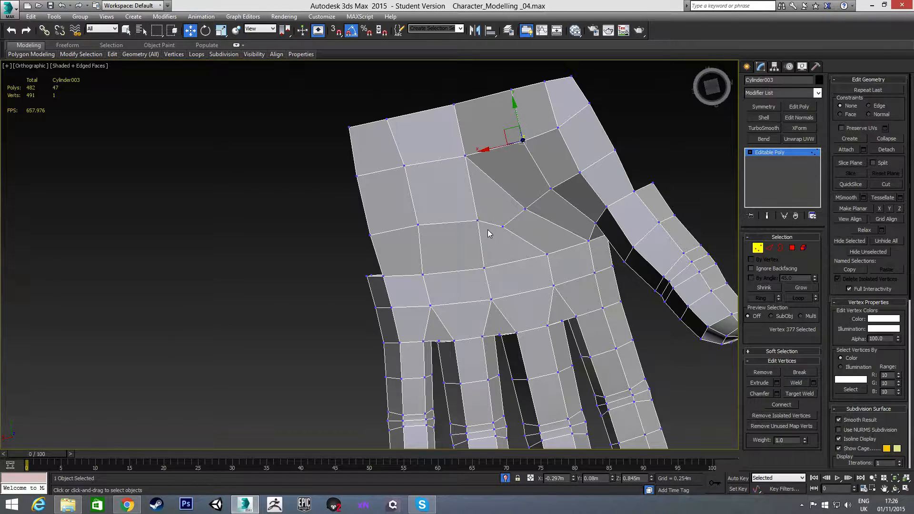
alt+middle_drag(454, 142, 462, 305)
key(2)
alt+middle_drag(527, 257, 495, 316)
click(495, 316)
alt+middle_drag(502, 252, 522, 248)
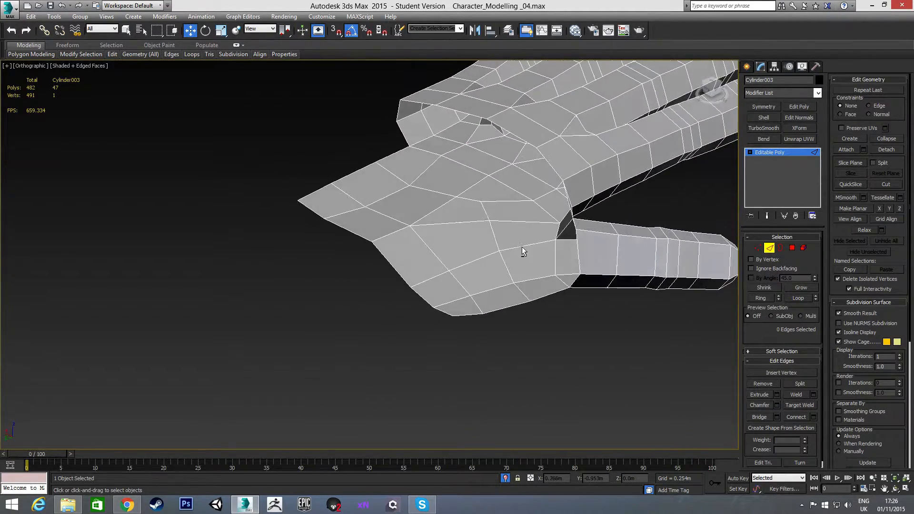
click(399, 125)
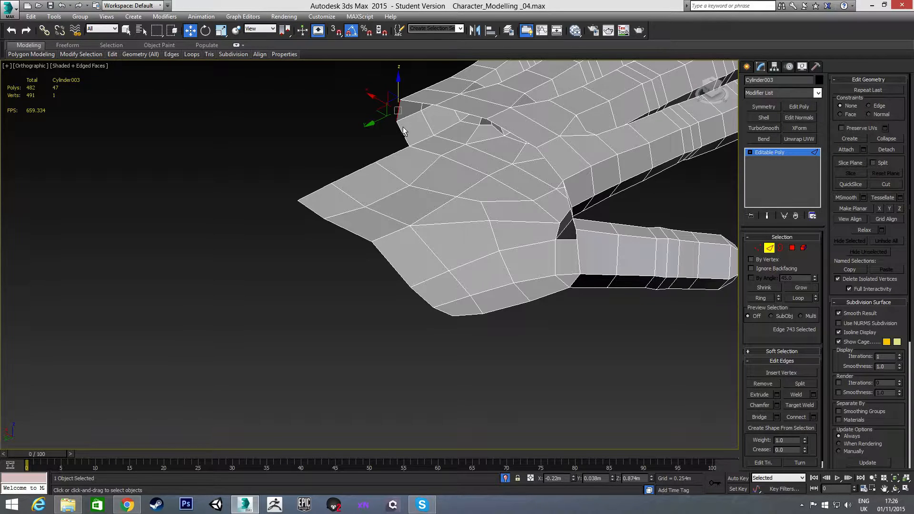
ctrl+click(403, 137)
shift+drag(382, 134, 272, 188)
Target Weld the new side strip's three lower vertices onto the palm's outer-edge vertices.
alt+middle_drag(270, 187, 457, 248)
key(1)
right_click(398, 336)
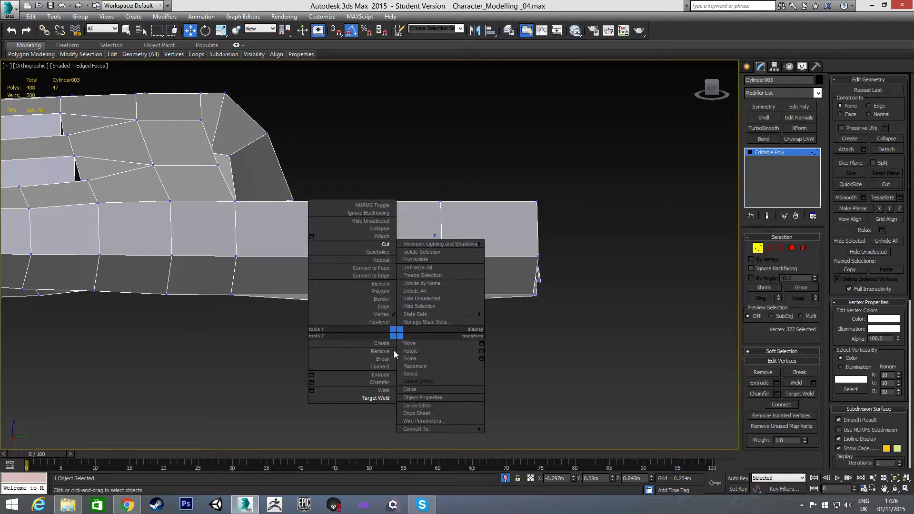
click(355, 398)
click(319, 296)
click(317, 299)
click(437, 295)
click(437, 300)
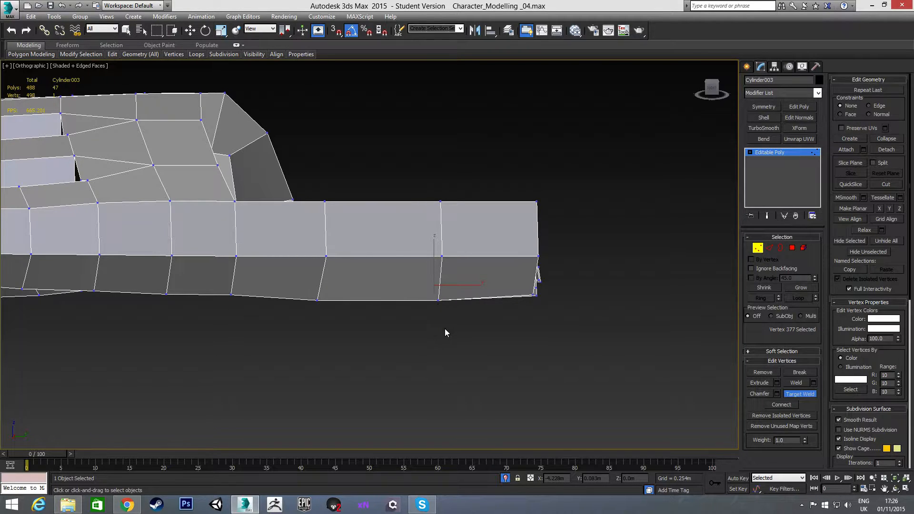
click(535, 295)
key(w)
In the left view, lower the side strip's three middle-row vertices slightly and fine-tune the wrist-end one.
alt+middle_drag(489, 302, 455, 249)
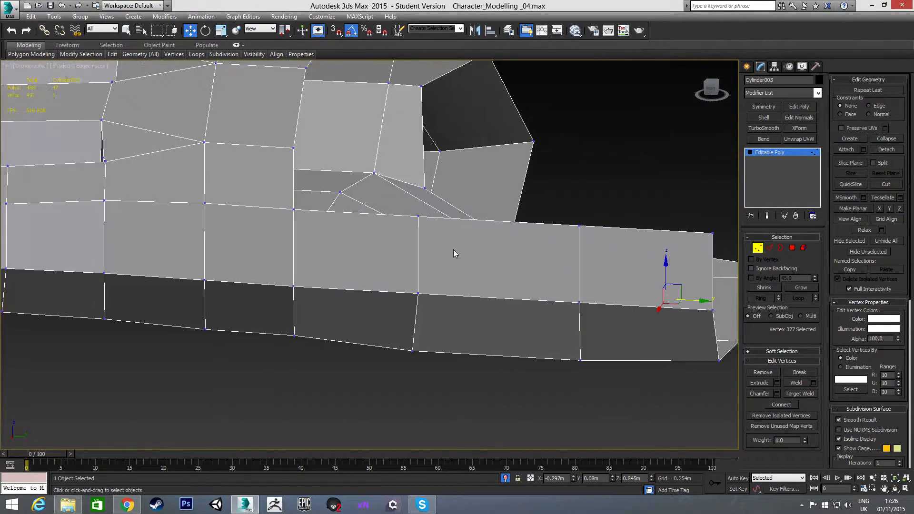
key(l)
scroll(371, 147, up, 10)
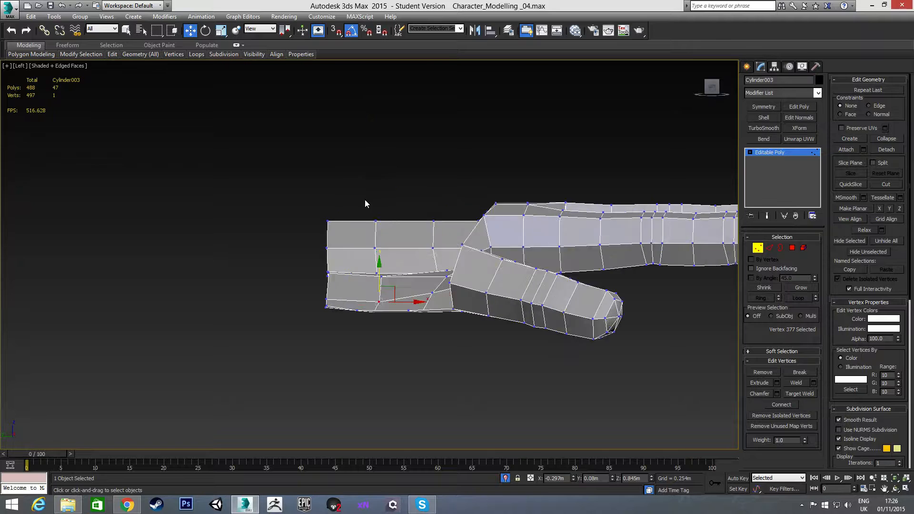
drag(294, 259, 476, 284)
drag(383, 242, 383, 248)
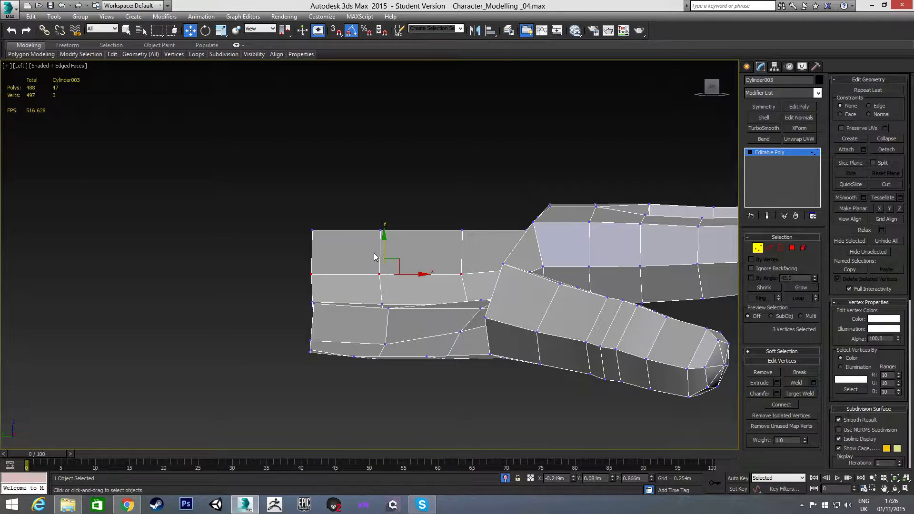
drag(307, 262, 320, 283)
drag(311, 248, 311, 247)
Raise the little-finger side strip's two middle upper-edge vertices and its wrist-end upper vertex slightly in Z.
alt+middle_drag(311, 246, 376, 282)
scroll(401, 302, up, 3)
drag(332, 190, 471, 223)
drag(399, 181, 398, 177)
alt+middle_drag(372, 223, 359, 259)
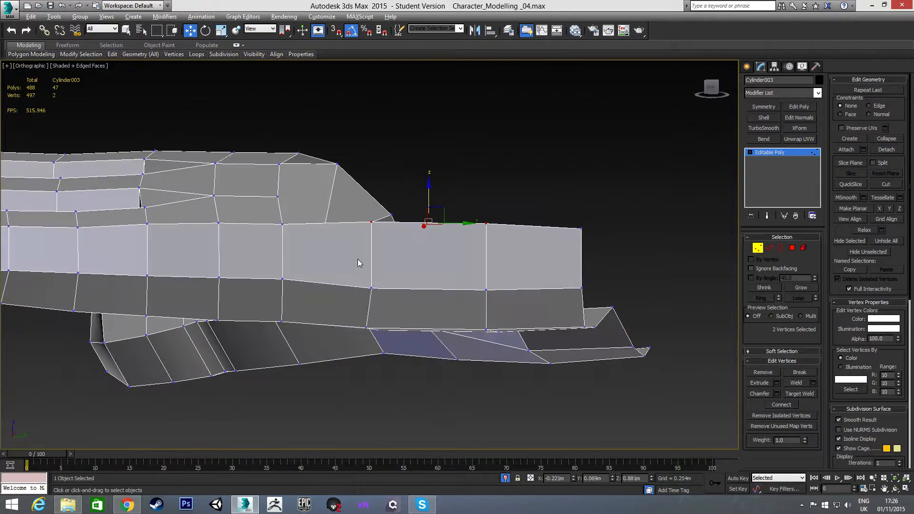
drag(429, 201, 429, 198)
click(581, 227)
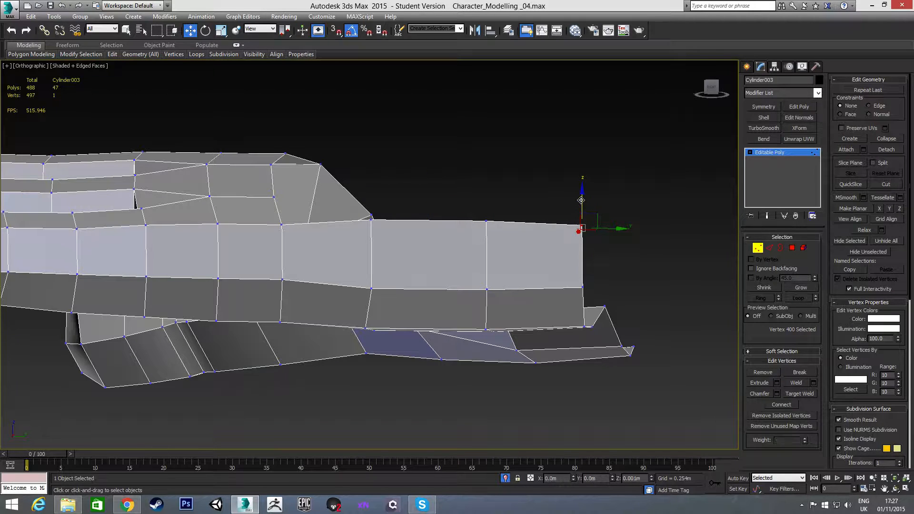
Select the four vertices running across the back of the hand behind the knuckles and raise them slightly in Z.
alt+middle_drag(389, 195, 453, 233)
click(350, 192)
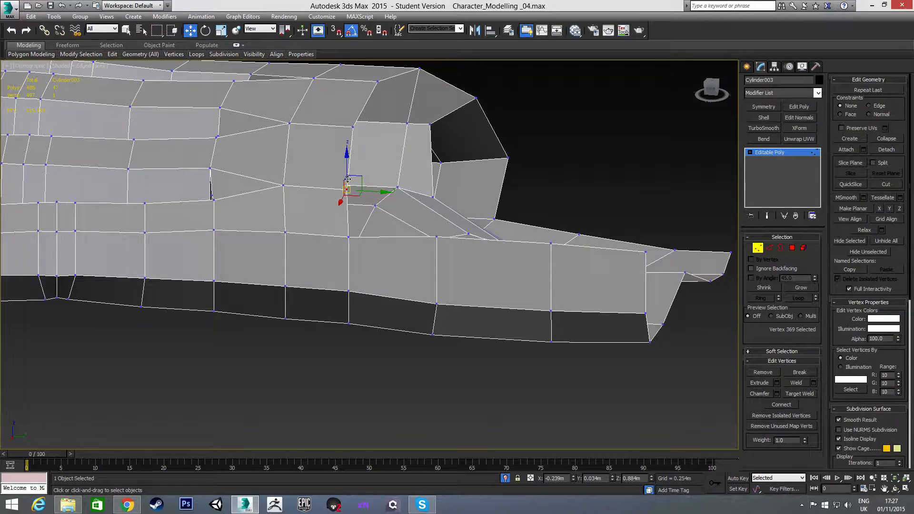
ctrl+click(353, 127)
alt+middle_drag(353, 129, 503, 172)
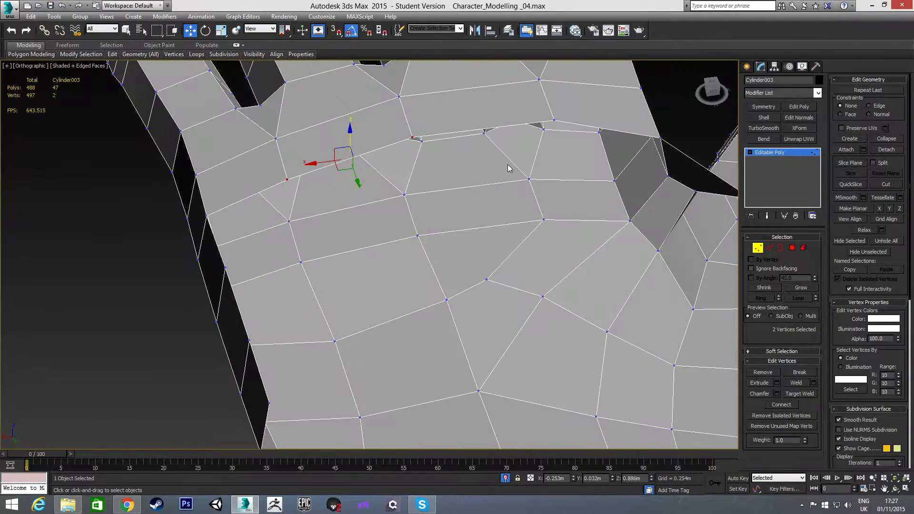
ctrl+click(553, 121)
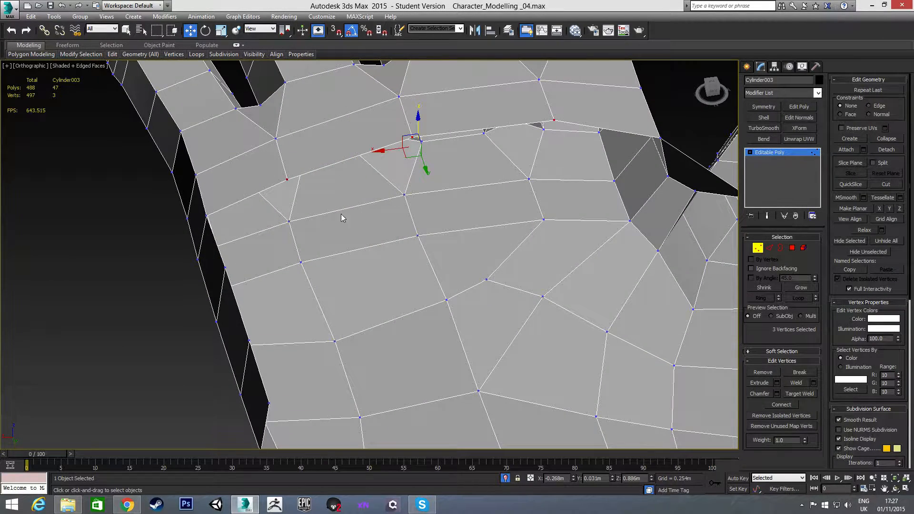
alt+middle_drag(261, 227, 350, 187)
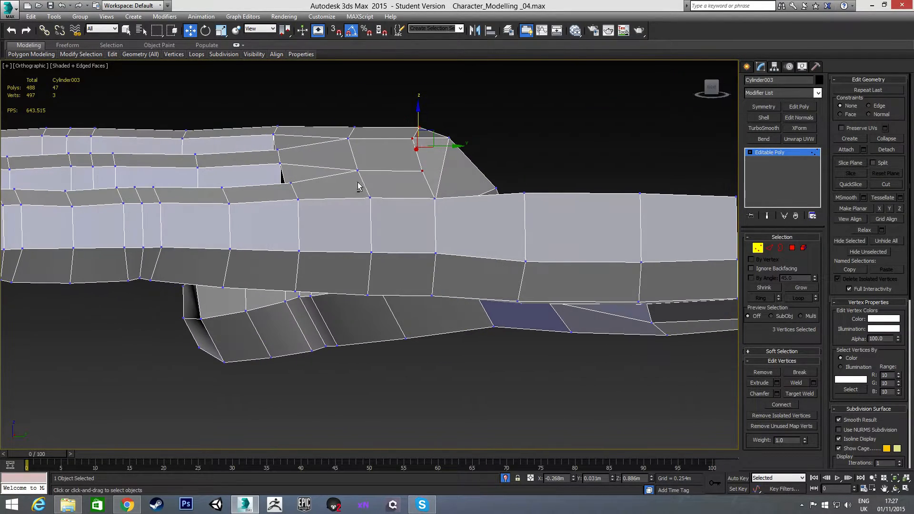
ctrl+click(433, 197)
alt+middle_drag(444, 206, 470, 204)
drag(355, 133, 355, 125)
Select the three palm-side vertices just below the gaps between the fingers and lower them slightly in Z.
alt+middle_drag(503, 181, 318, 202)
alt+middle_drag(444, 290, 414, 248)
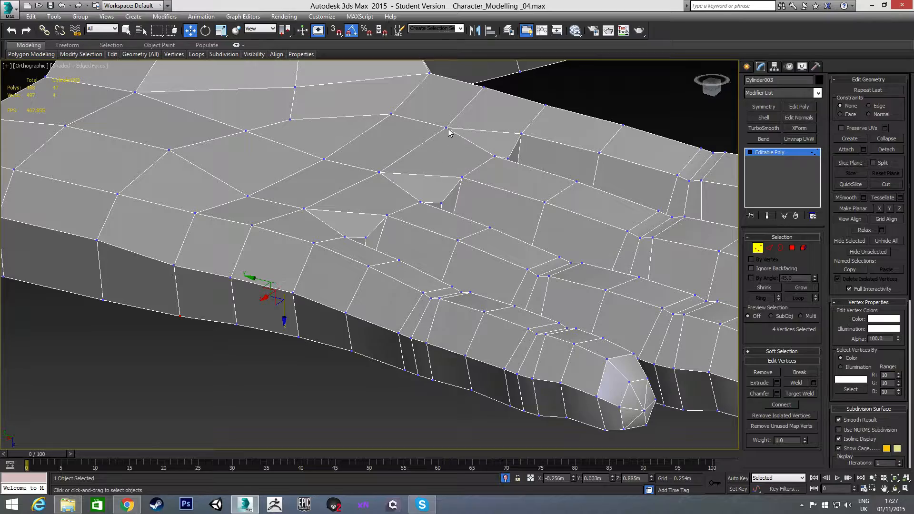
click(446, 128)
ctrl+click(379, 172)
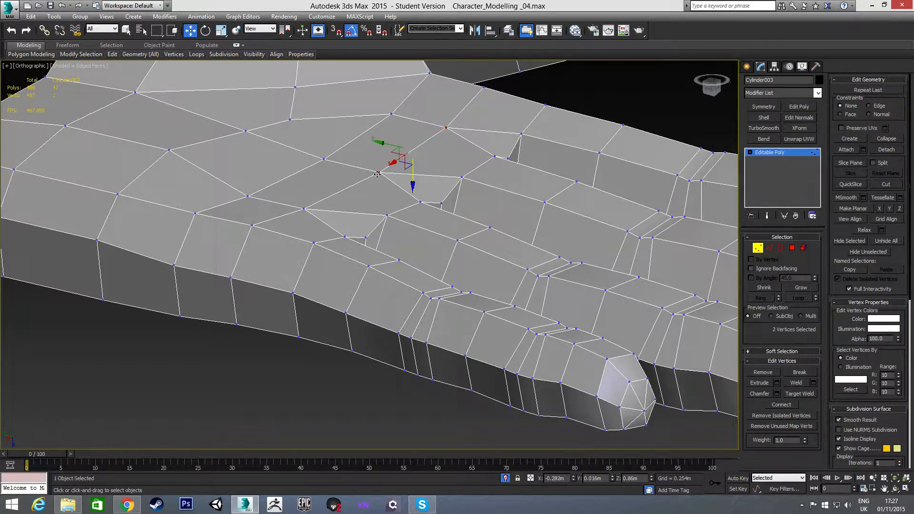
ctrl+click(304, 208)
alt+middle_drag(304, 209, 365, 207)
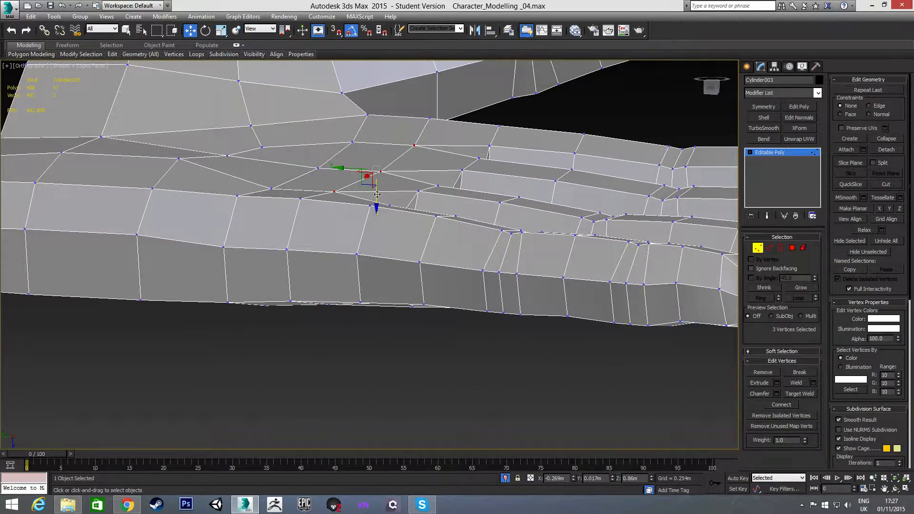
alt+middle_drag(377, 194, 590, 190)
alt+middle_drag(412, 153, 417, 204)
scroll(410, 285, up, 5)
scroll(418, 205, down, 4)
middle_drag(384, 263, 437, 219)
scroll(438, 218, down, 2)
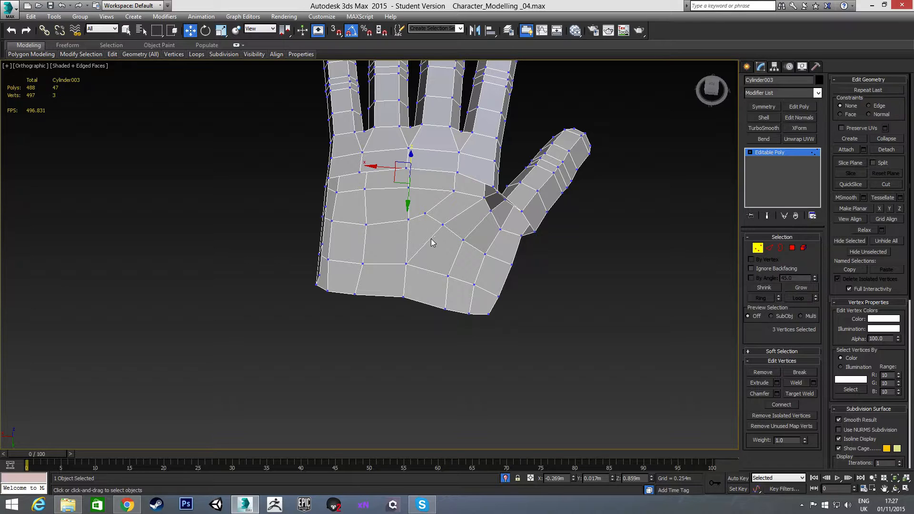
In the top view, shift the side strip's three vertex rows nearest the wrist in X to taper the hand's outer edge.
key(t)
scroll(377, 269, up, 6)
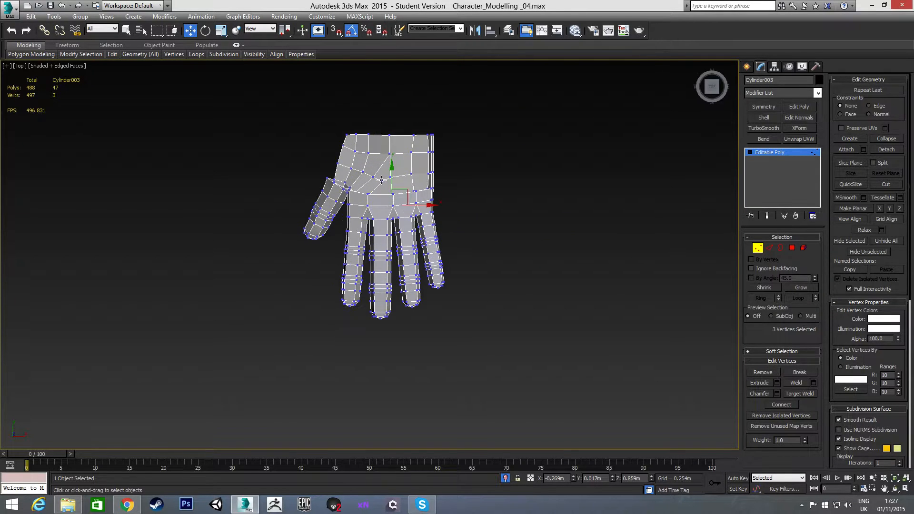
scroll(381, 179, up, 6)
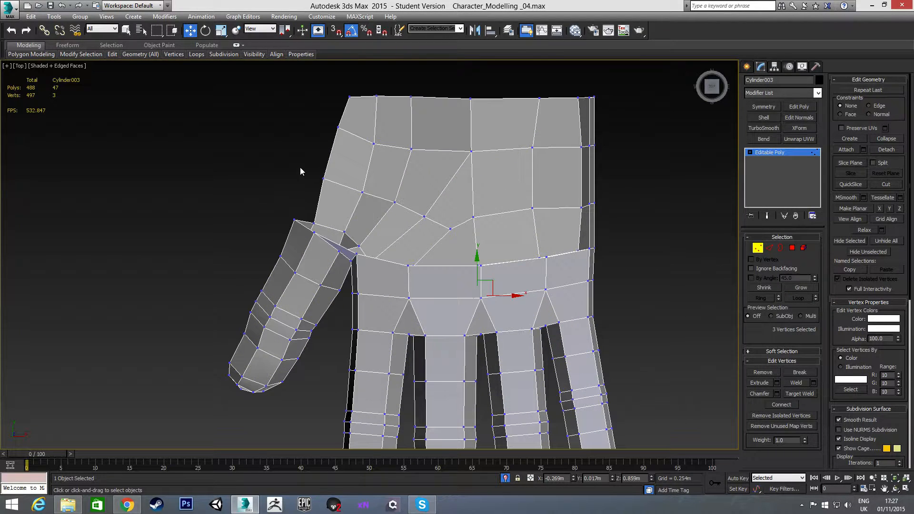
key(2)
scroll(307, 187, up, 2)
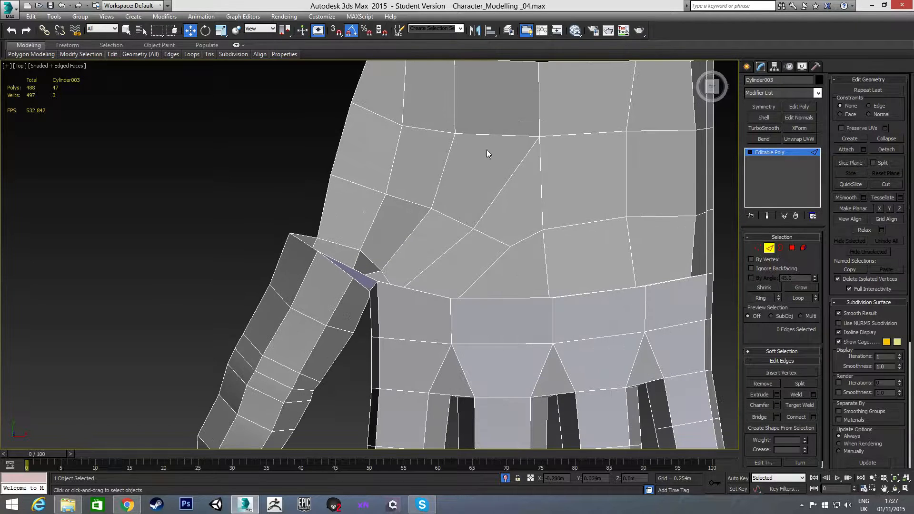
middle_drag(460, 159, 366, 195)
key(1)
drag(513, 99, 535, 113)
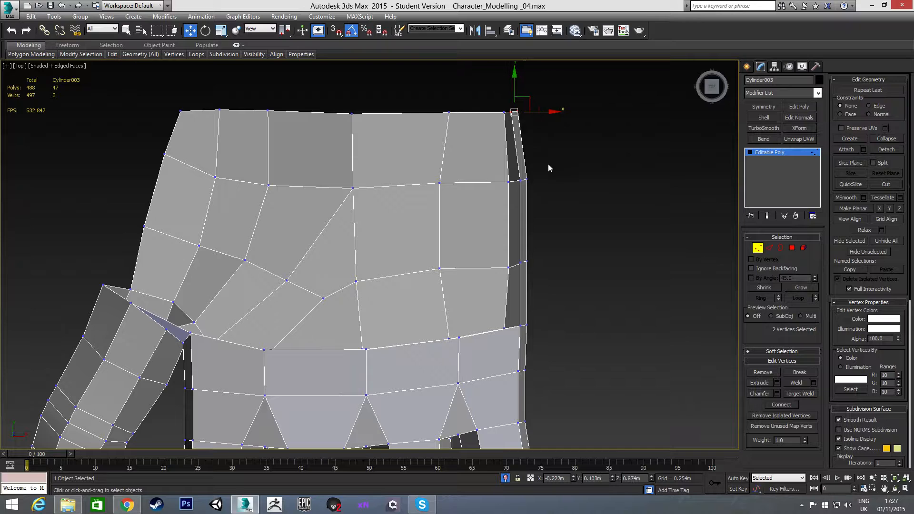
drag(522, 192, 550, 180)
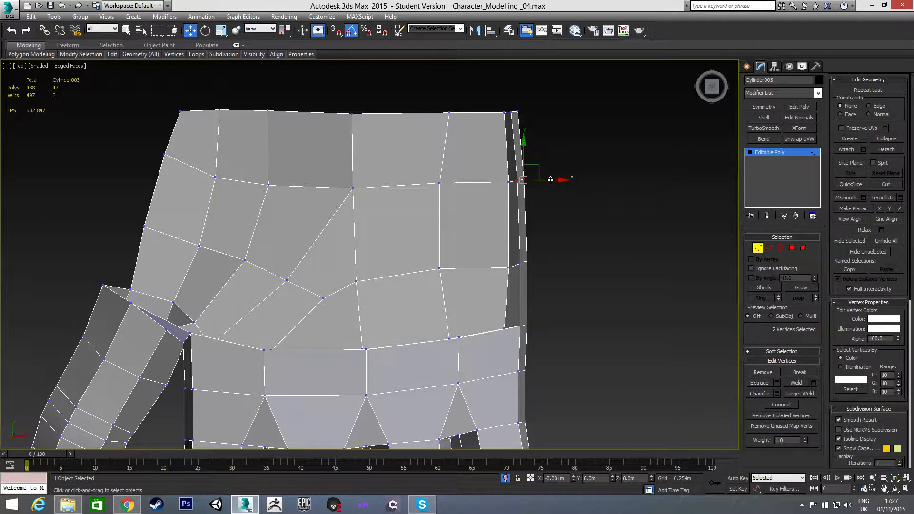
drag(522, 282, 552, 281)
mouse_move(536, 189)
mouse_down()
mouse_move(543, 186)
mouse_move(526, 186)
mouse_move(546, 192)
mouse_up()
Adjust the position of the palm's outer-edge vertex near the base of the little finger.
alt+middle_drag(527, 278, 502, 429)
alt+middle_drag(481, 125, 472, 270)
click(465, 233)
drag(485, 223, 492, 221)
alt+middle_drag(495, 230, 480, 260)
In the top view, extrude the two open edges on the outer side of the thumb's base toward the wrist.
key(t)
scroll(363, 252, up, 8)
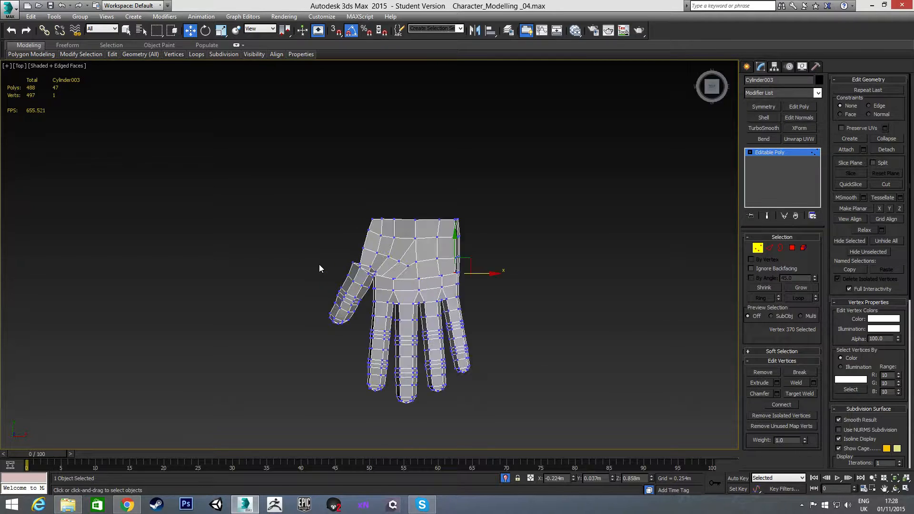
scroll(333, 264, up, 3)
key(2)
scroll(372, 260, up, 4)
click(377, 272)
ctrl+click(376, 282)
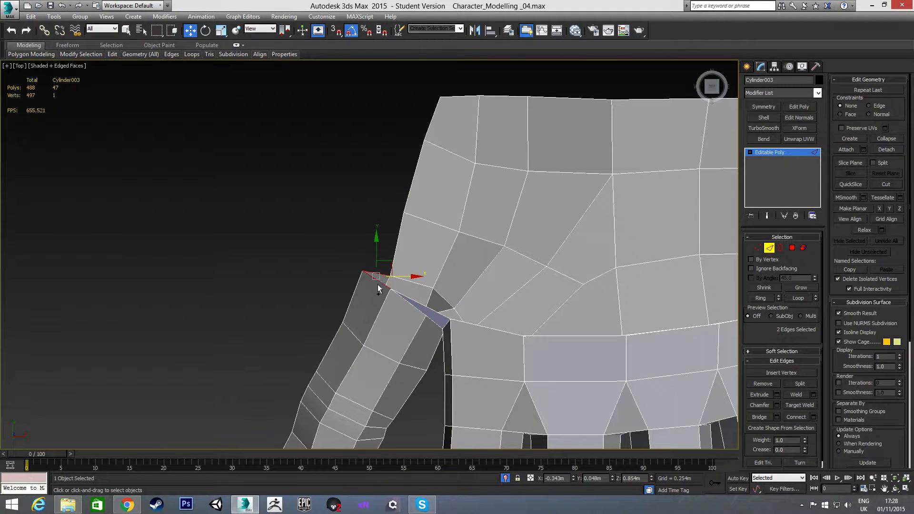
shift+drag(389, 263, 419, 203)
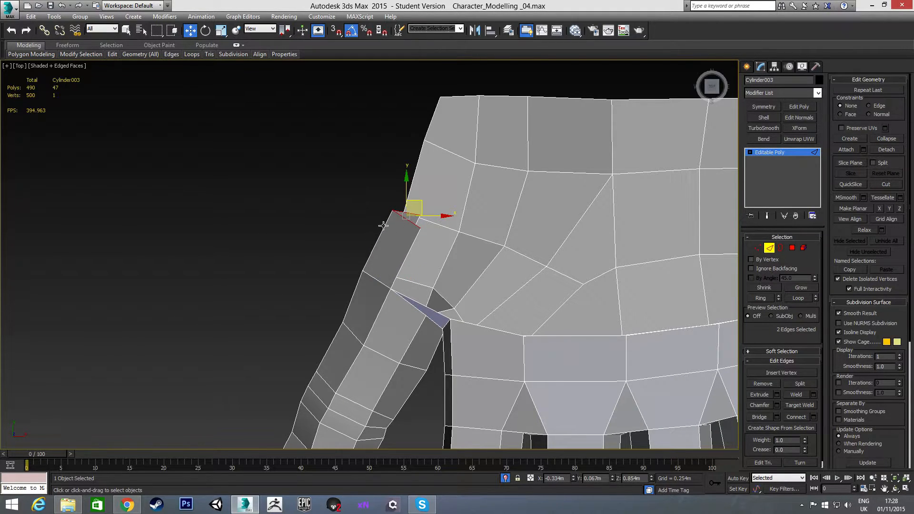
Target Weld the thumb extrusion's palm-side corner vertex onto the adjacent vertex of the palm's edge.
alt+middle_drag(414, 228, 387, 287)
key(1)
scroll(405, 176, up, 5)
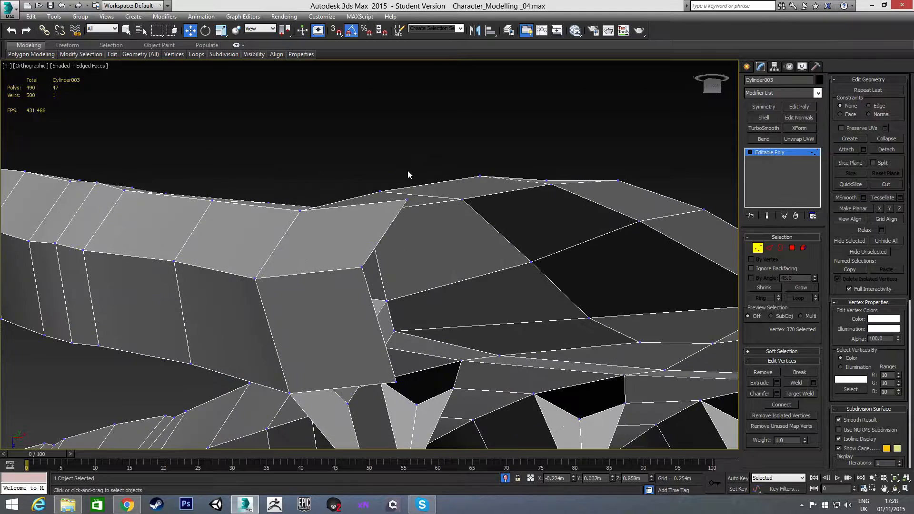
right_click(407, 154)
click(398, 217)
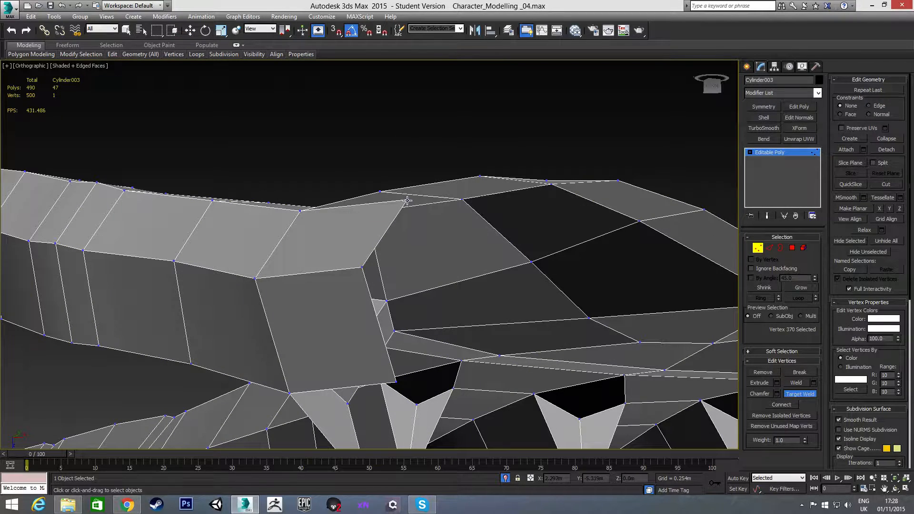
click(379, 191)
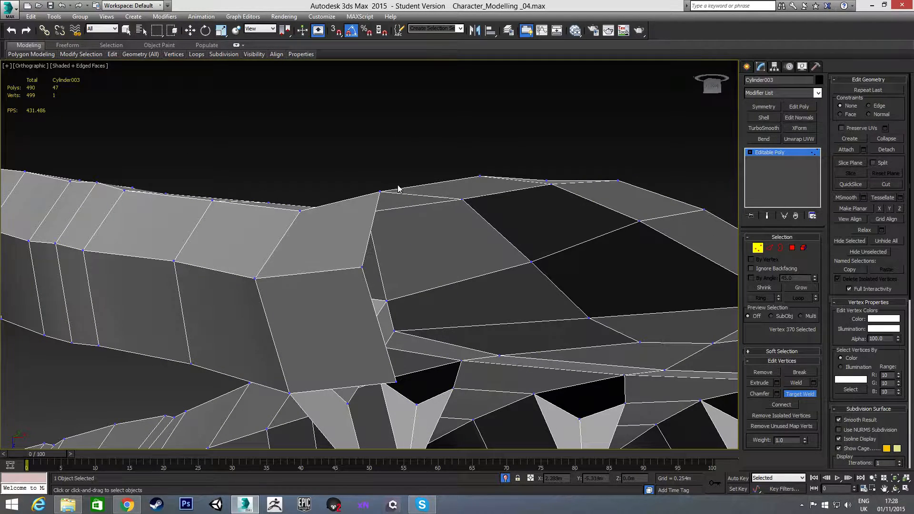
scroll(398, 239, down, 6)
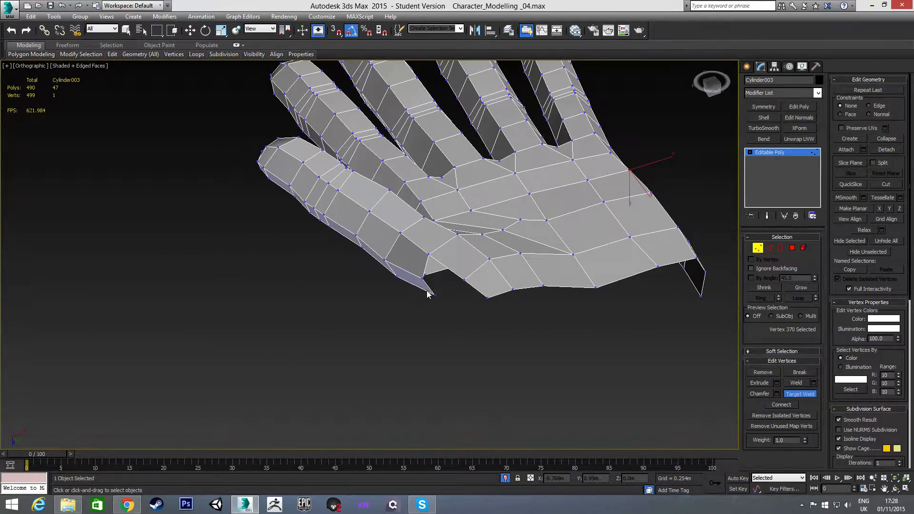
In the top view, move the thumb extrusion's inner corner vertex toward the middle of the hand.
key(w)
alt+middle_drag(427, 295, 438, 174)
key(t)
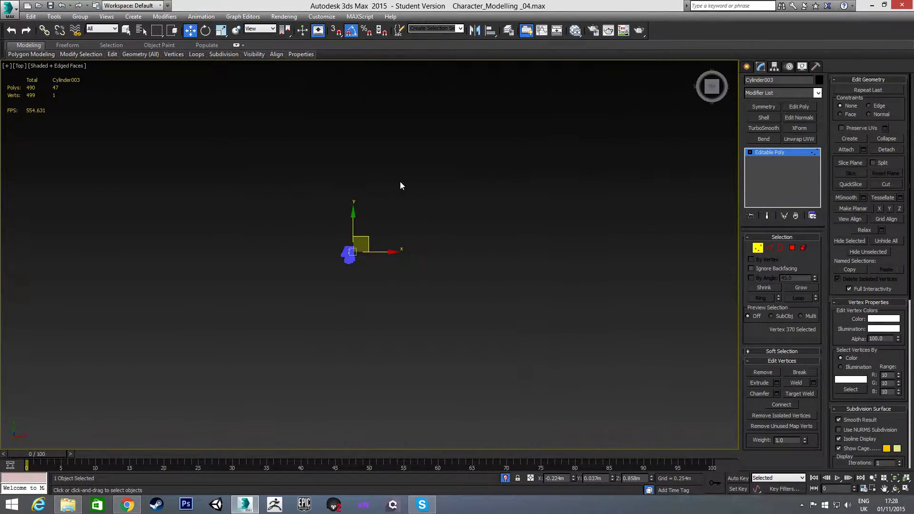
scroll(388, 258, up, 5)
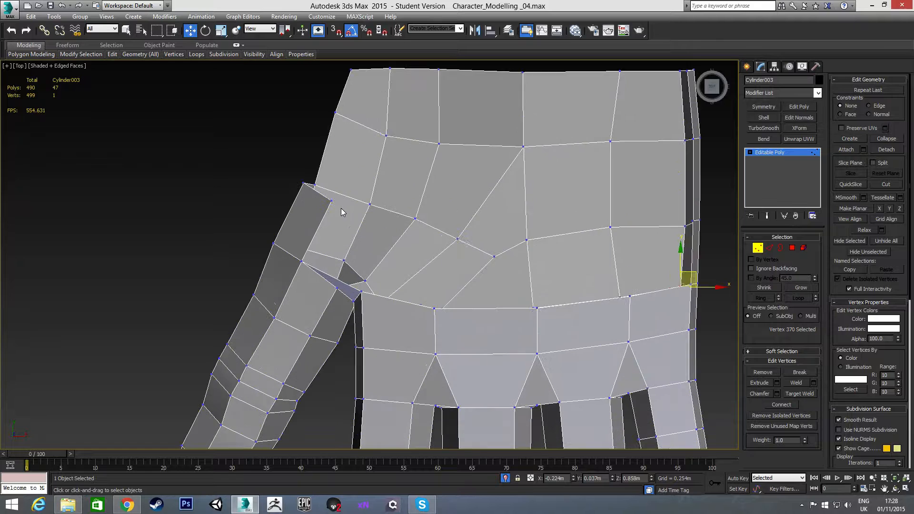
click(346, 201)
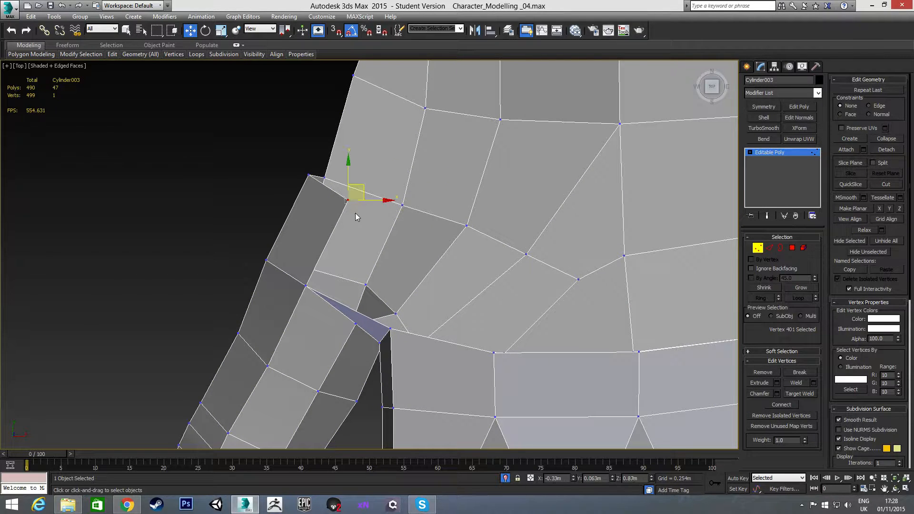
drag(362, 187, 390, 188)
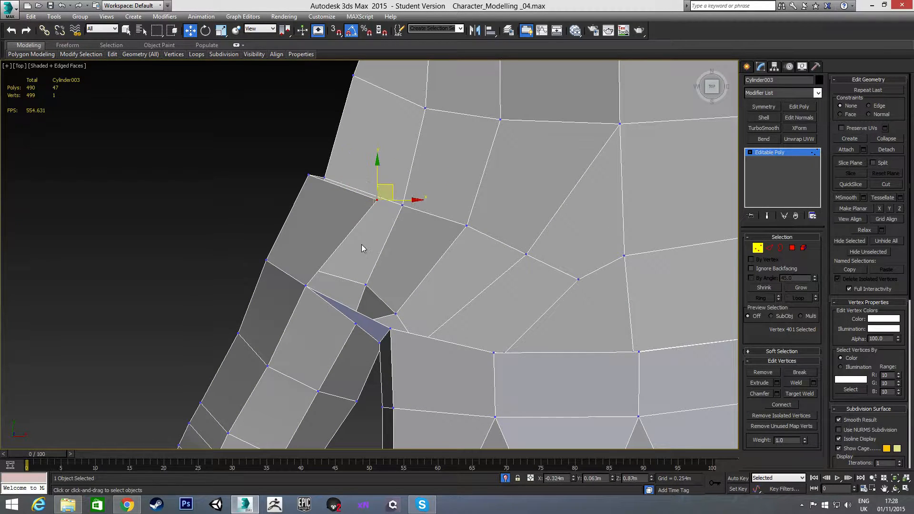
Shift the thumb base's inner vertex slightly inward and its outer vertex slightly outward to widen the thumb's base.
scroll(362, 205, up, 2)
scroll(313, 283, down, 2)
click(290, 309)
drag(304, 297, 311, 298)
click(249, 283)
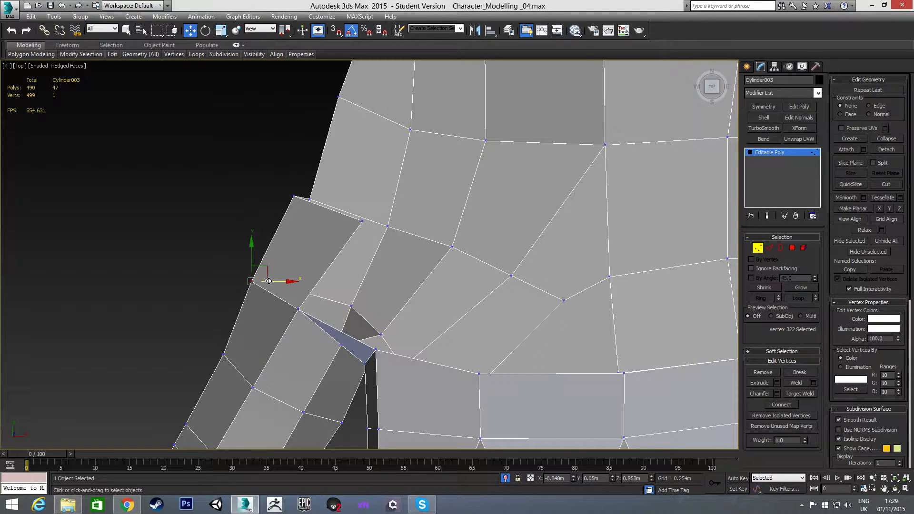
drag(264, 270, 257, 265)
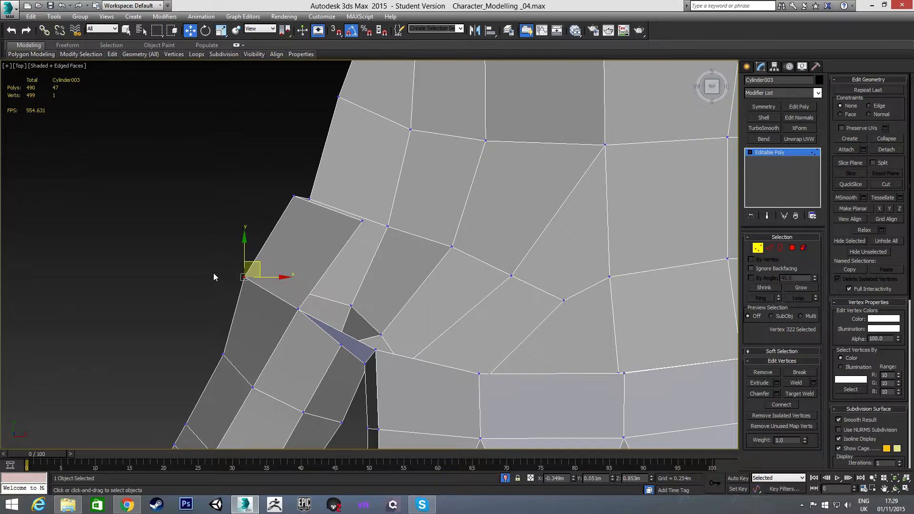
Select the six vertices at the thumb-side corner of the wrist and move them slightly inward in X.
scroll(236, 291, down, 4)
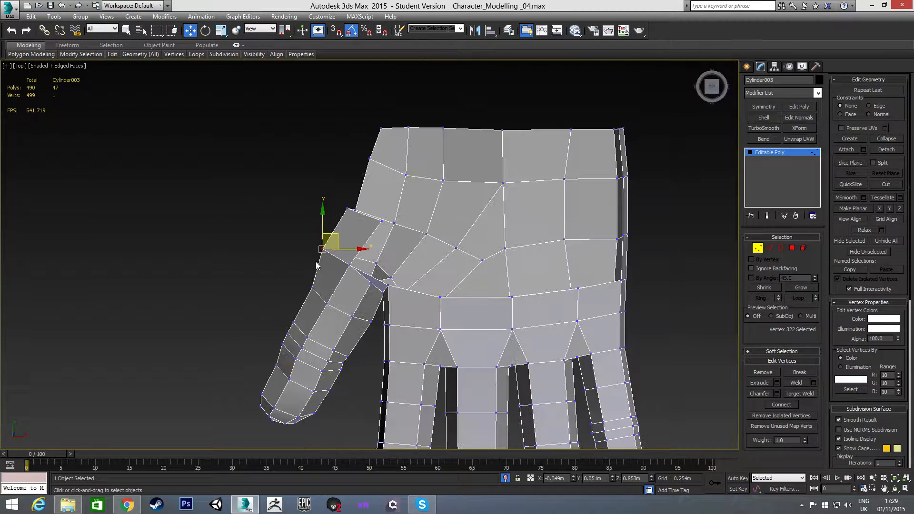
scroll(346, 232, up, 2)
drag(344, 215, 388, 230)
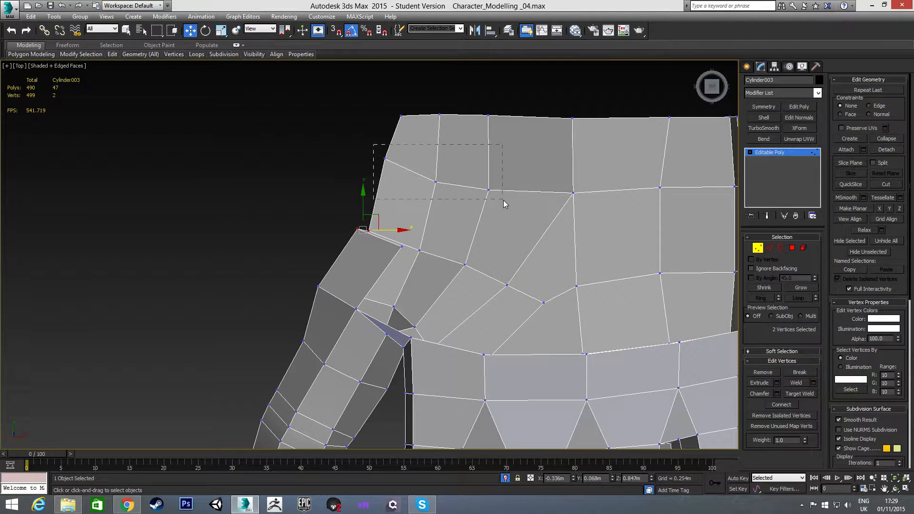
drag(504, 200, 503, 200)
drag(381, 100, 434, 124)
drag(521, 144, 576, 153)
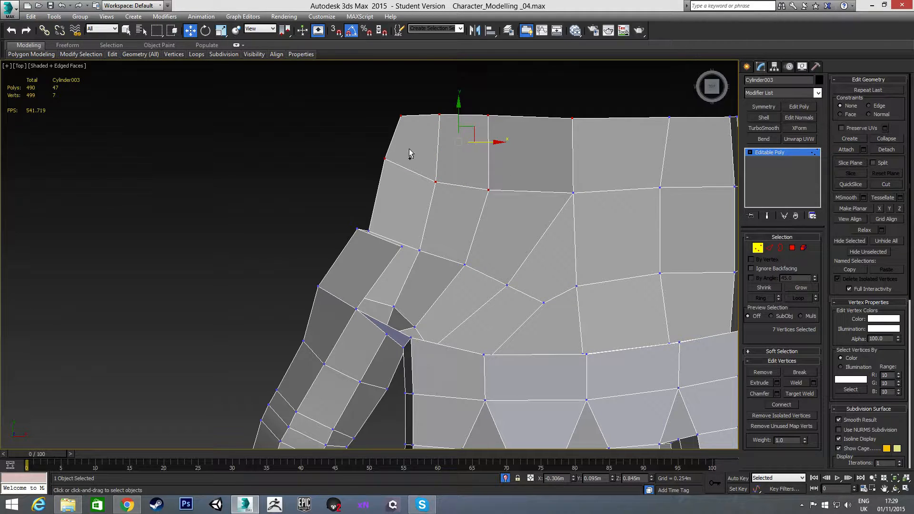
alt+click(572, 118)
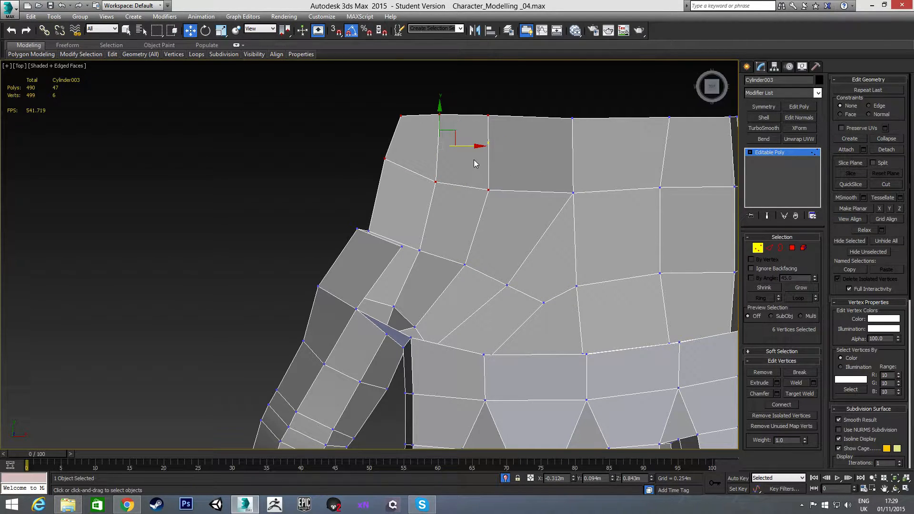
mouse_move(468, 146)
mouse_down()
mouse_move(461, 146)
mouse_move(480, 147)
mouse_up()
Nudge the palm's thumb-side edge vertex at the weld and the one above it toward the wrist slightly outward in X.
click(359, 228)
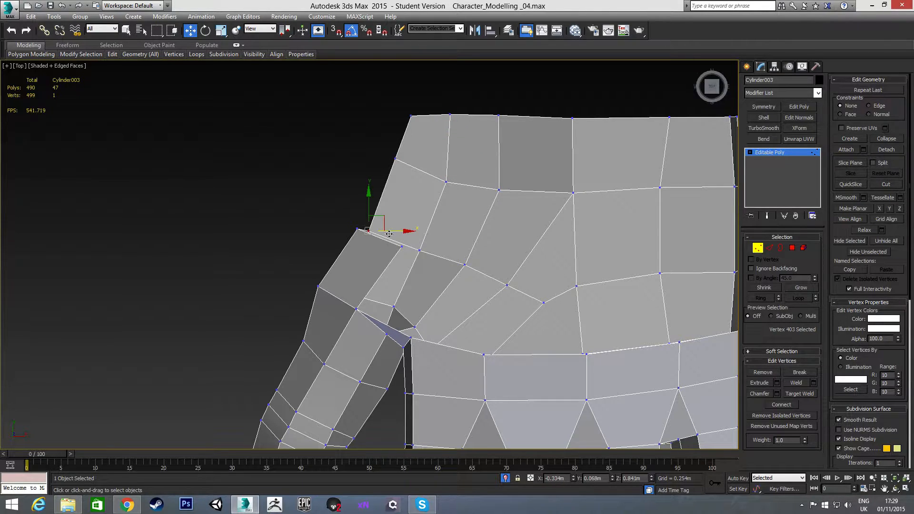
click(402, 165)
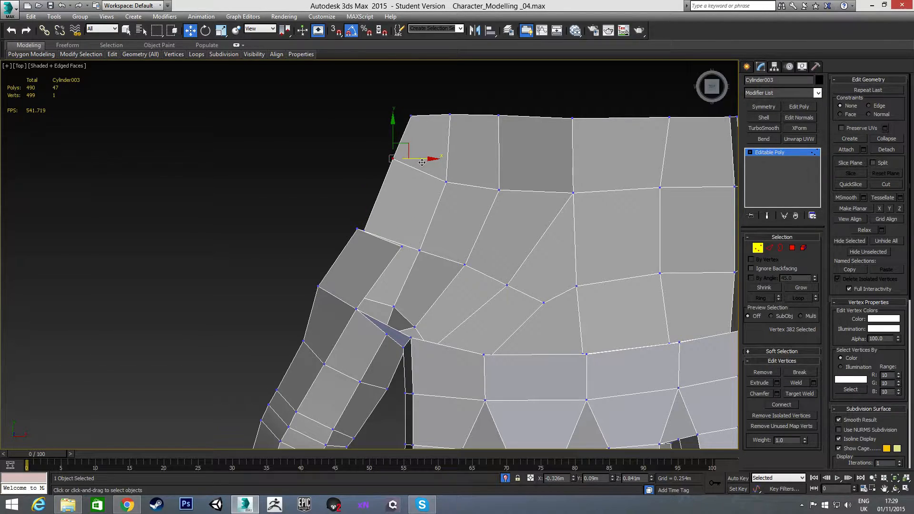
alt+middle_drag(430, 159, 466, 161)
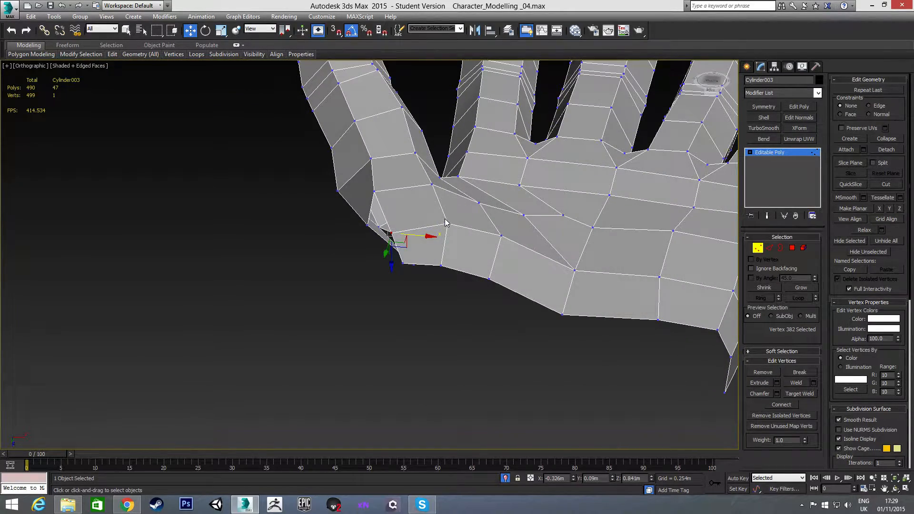
Examine the open end of the thumb base and the edges around its gap to the palm and fingers.
key(t)
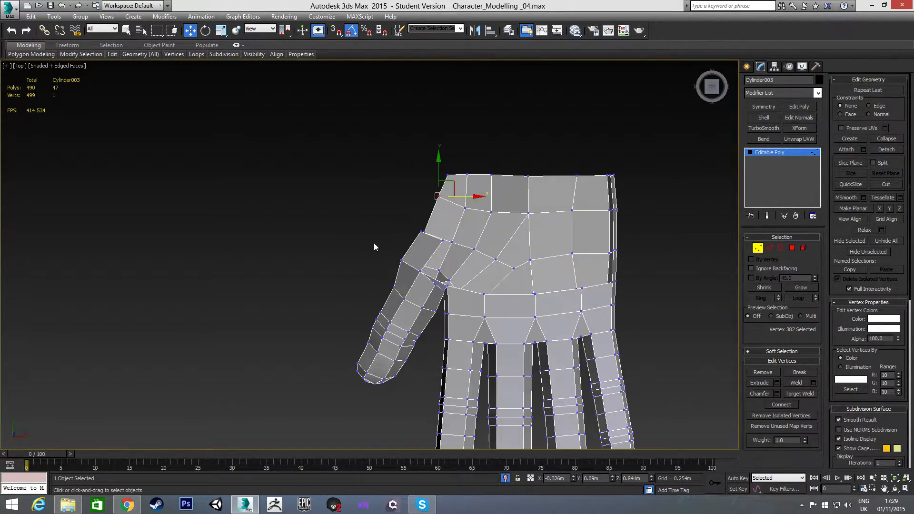
scroll(396, 233, up, 2)
click(401, 236)
scroll(335, 193, up, 2)
key(2)
click(377, 231)
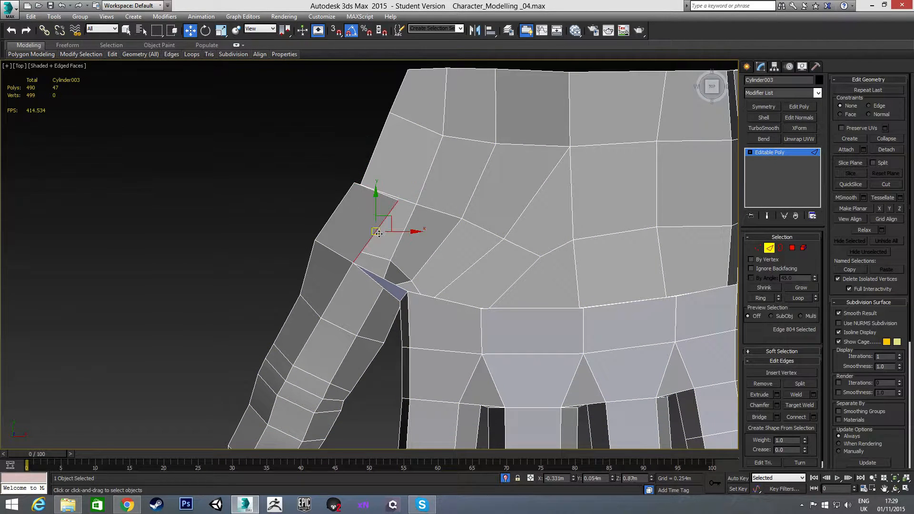
alt+middle_drag(400, 261, 395, 235)
click(382, 272)
alt+middle_drag(382, 271, 435, 174)
Select the two outer vertices at the thumb base's open wrist-side end and raise them slightly in Z.
key(1)
click(323, 269)
alt+middle_drag(347, 277, 415, 253)
ctrl+click(334, 316)
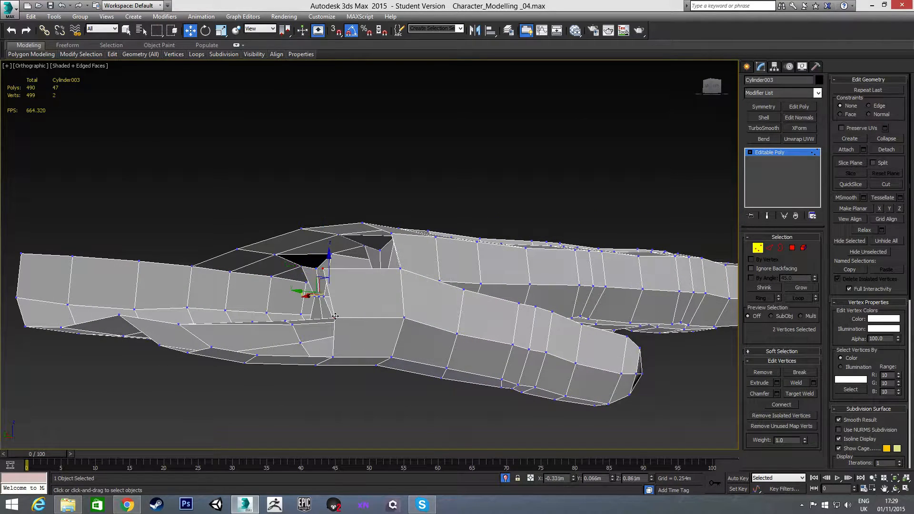
alt+middle_drag(379, 294, 400, 291)
scroll(373, 279, up, 3)
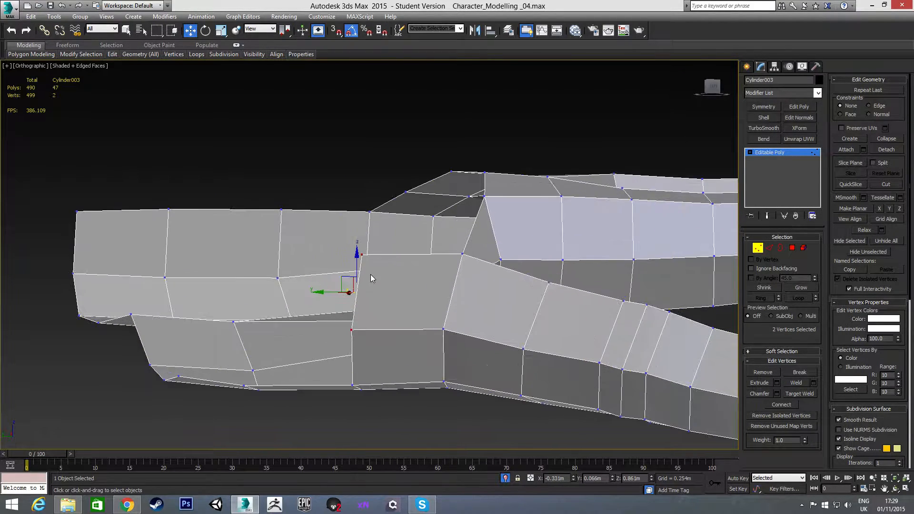
drag(356, 267, 359, 248)
Raise the upper inner vertex at the thumb base's open end in Z, fine-tuning its height in the left view.
alt+middle_drag(421, 257, 378, 245)
click(389, 236)
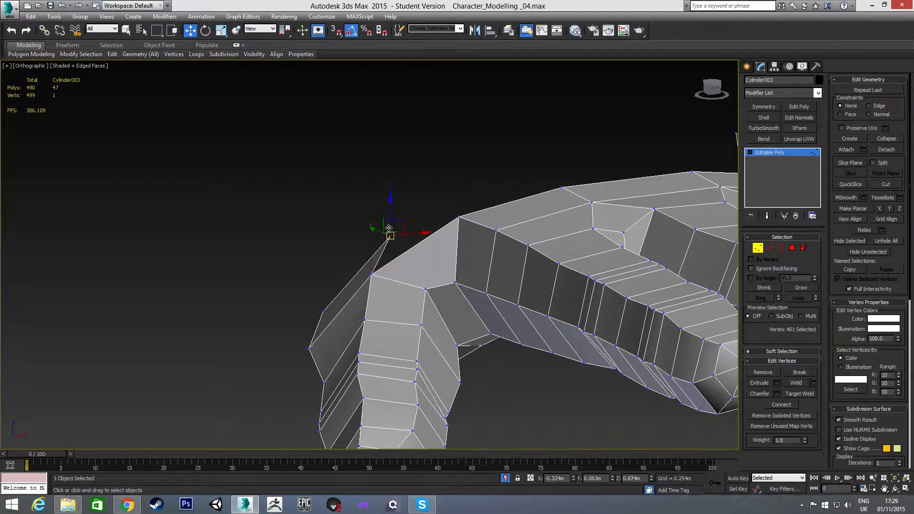
drag(389, 209, 392, 179)
alt+middle_drag(393, 191, 434, 207)
key(l)
scroll(356, 193, up, 15)
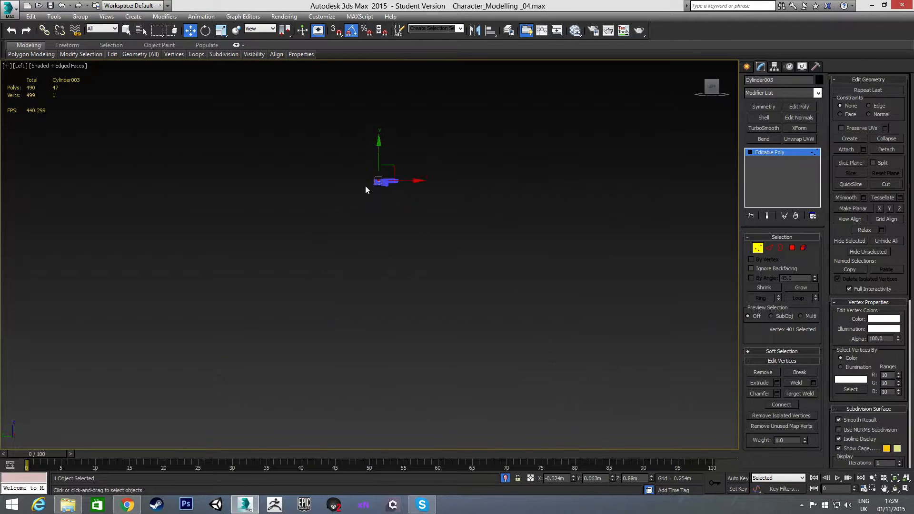
scroll(448, 235, up, 3)
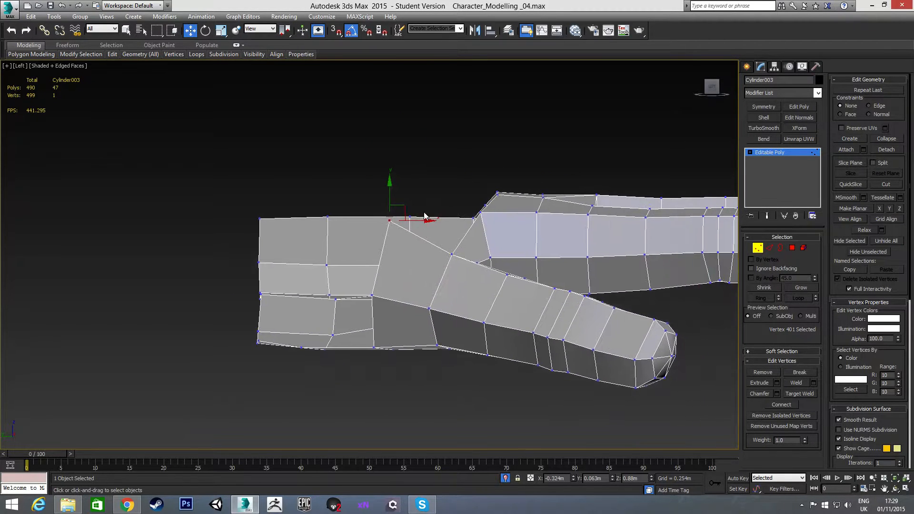
drag(375, 196, 441, 226)
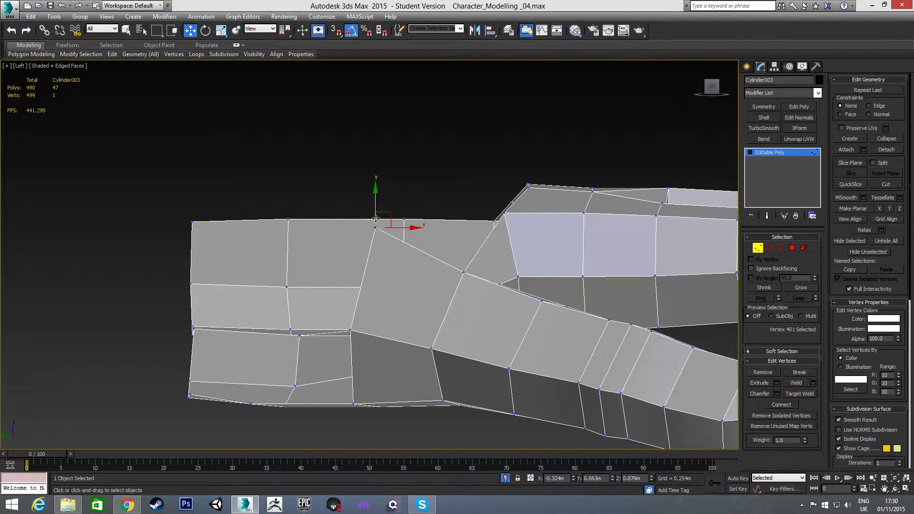
drag(374, 200, 372, 202)
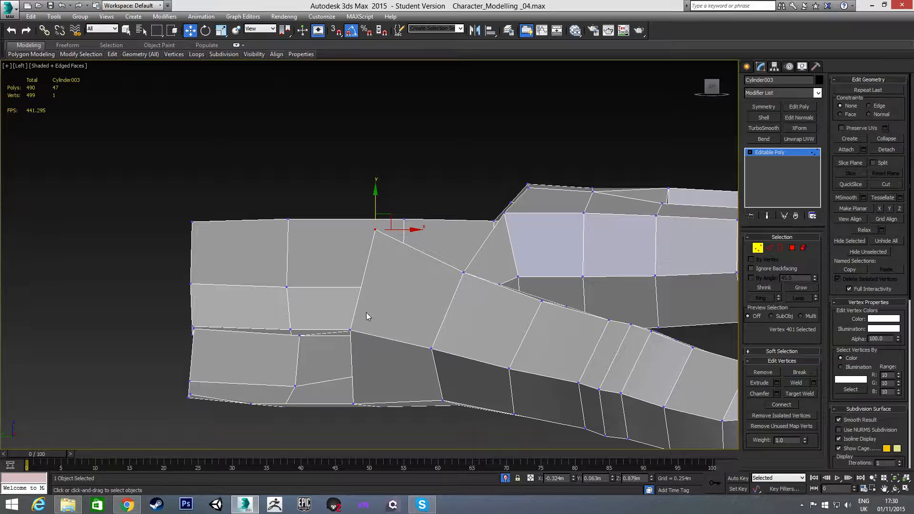
Raise the two lower side vertices of the thumb base slightly in the left view.
click(351, 330)
drag(349, 308, 350, 297)
click(431, 349)
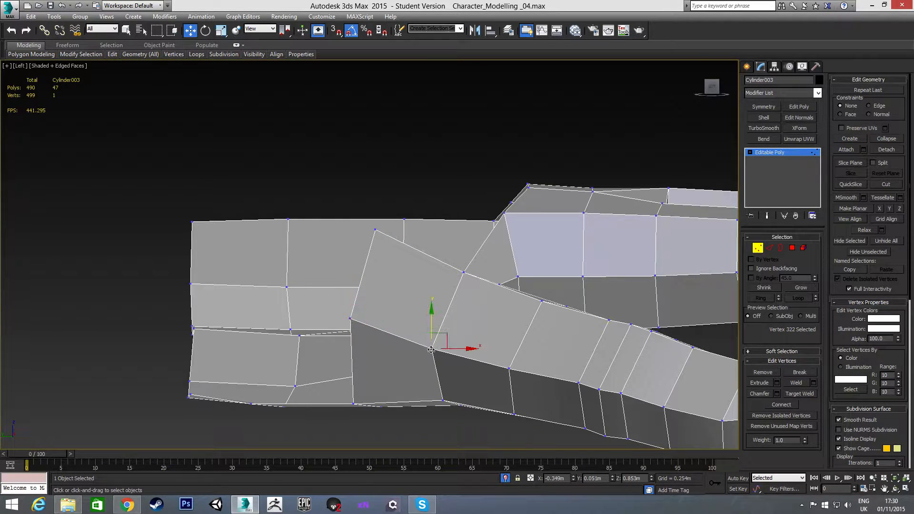
drag(433, 327, 431, 313)
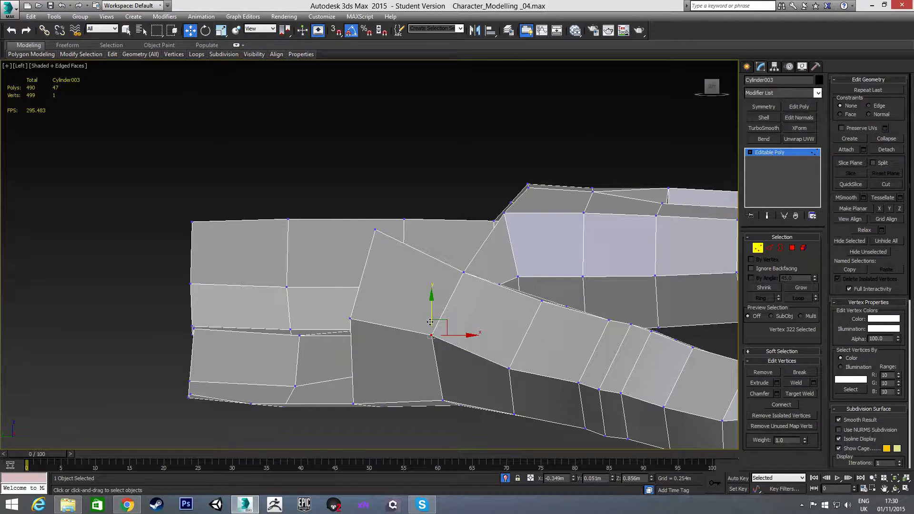
Extrude the open edge between the thumb and the index finger toward the wrist.
alt+middle_drag(402, 244, 337, 279)
middle_drag(547, 246, 478, 274)
scroll(469, 277, down, 3)
key(2)
click(443, 290)
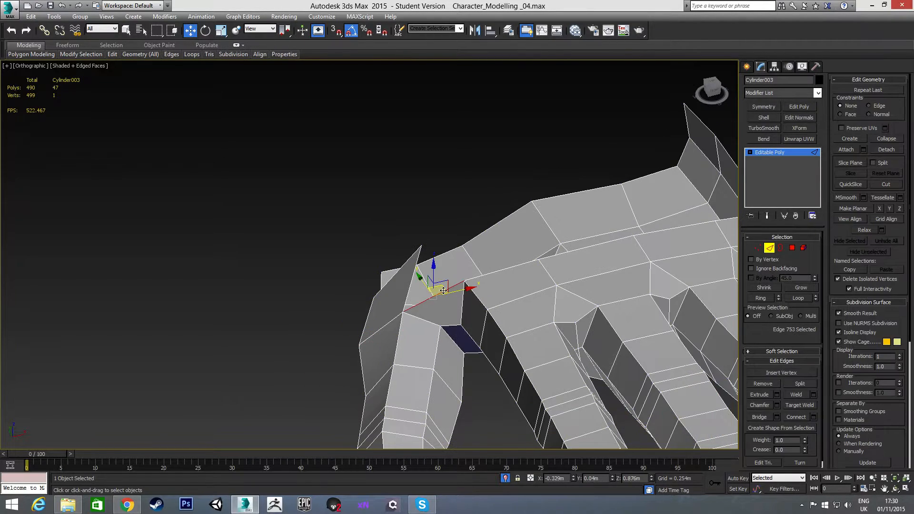
alt+middle_drag(398, 288, 437, 300)
scroll(438, 300, up, 3)
middle_drag(438, 300, 492, 260)
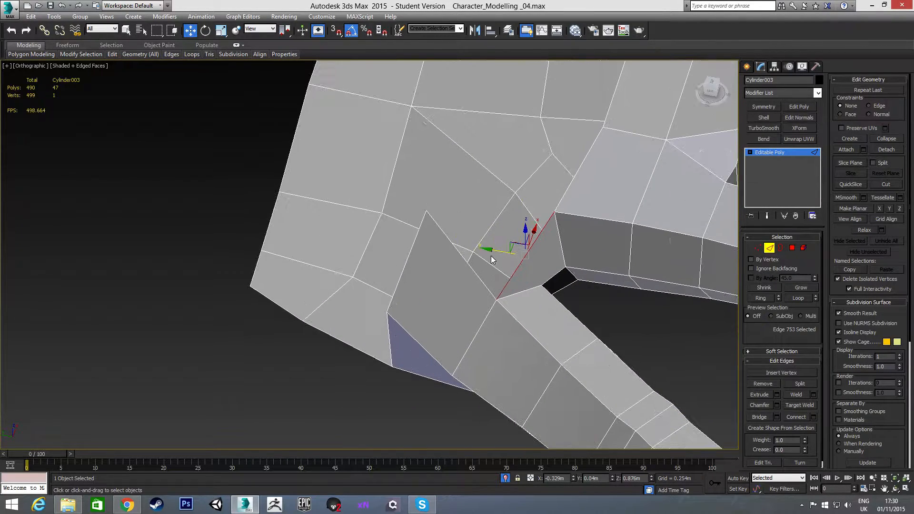
shift+drag(493, 251, 386, 247)
Target-weld the thumb-side corner of the new web face to the upper vertex of the thumb base.
alt+middle_drag(386, 247, 474, 228)
key(1)
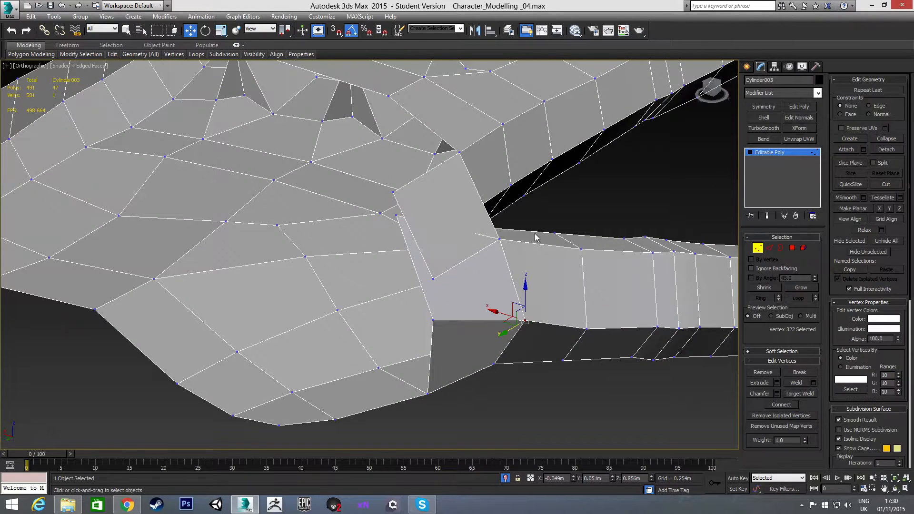
right_click(569, 213)
click(550, 270)
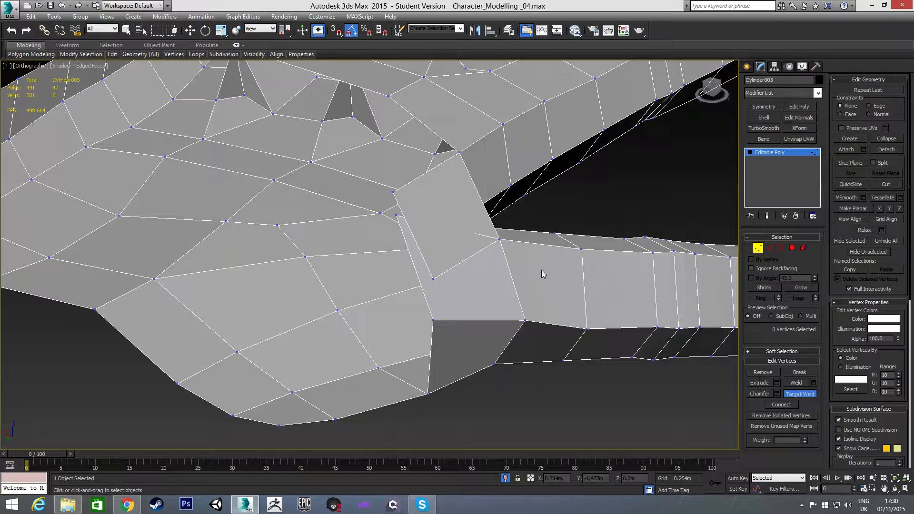
click(395, 215)
key(w)
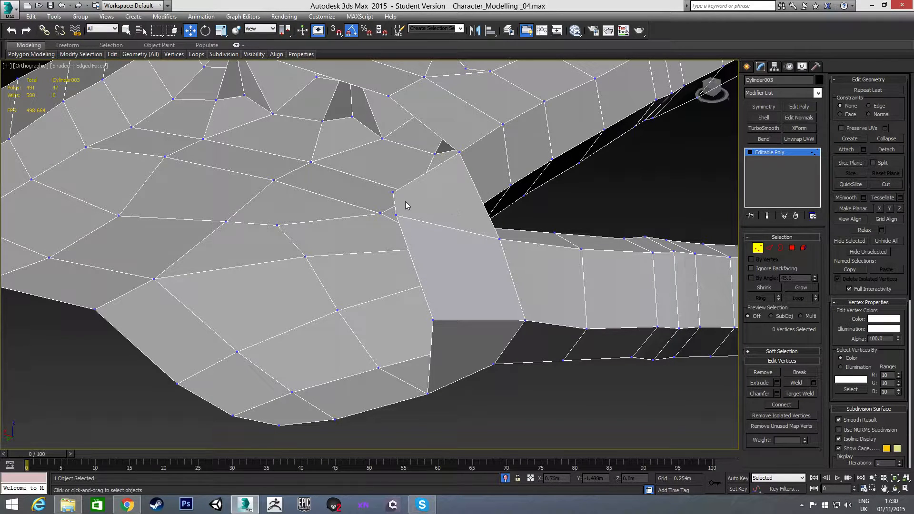
Raise the web face's free corner vertex and the vertex at the base of the index finger slightly in Z.
click(394, 191)
alt+middle_drag(406, 217, 359, 191)
drag(395, 165, 394, 156)
click(507, 194)
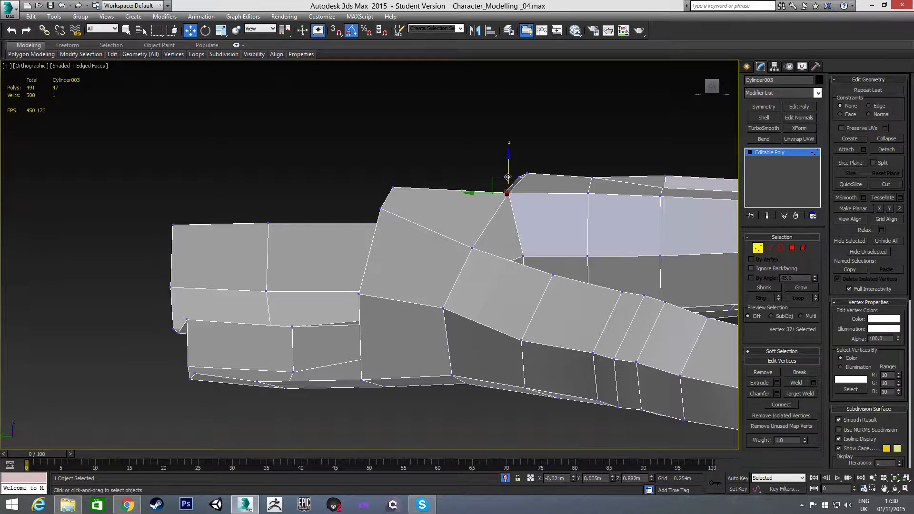
drag(507, 162, 507, 156)
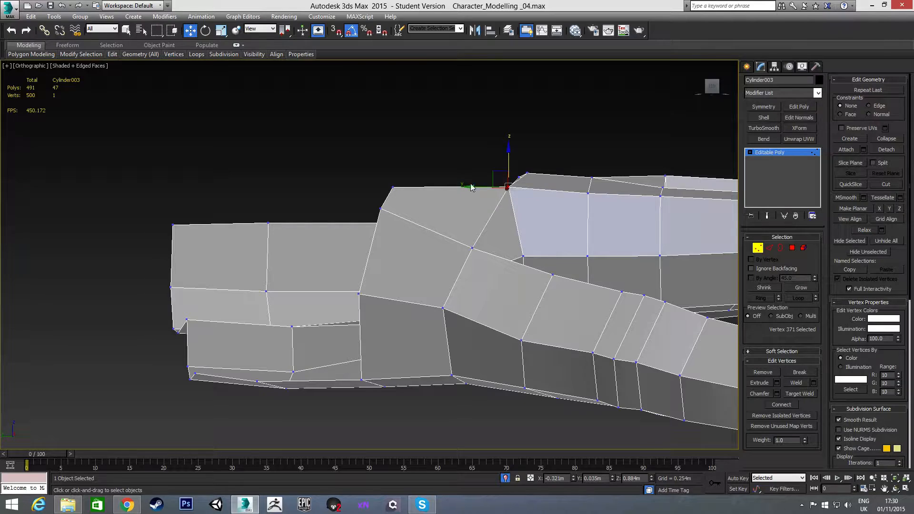
In the top view, move the web face's free corner inward toward the fingers and its welded thumb corner slightly outward toward the fingers.
click(394, 187)
alt+middle_drag(430, 223, 366, 258)
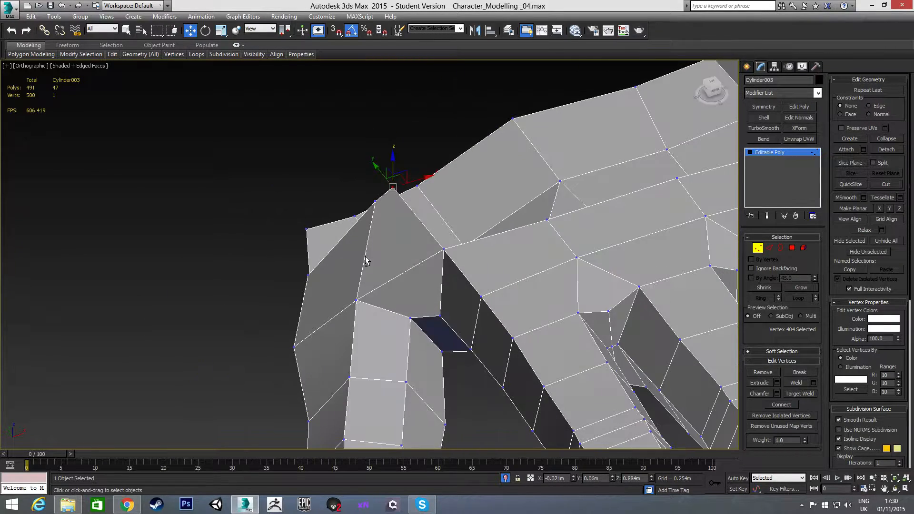
key(t)
key(z)
scroll(403, 250, up, 10)
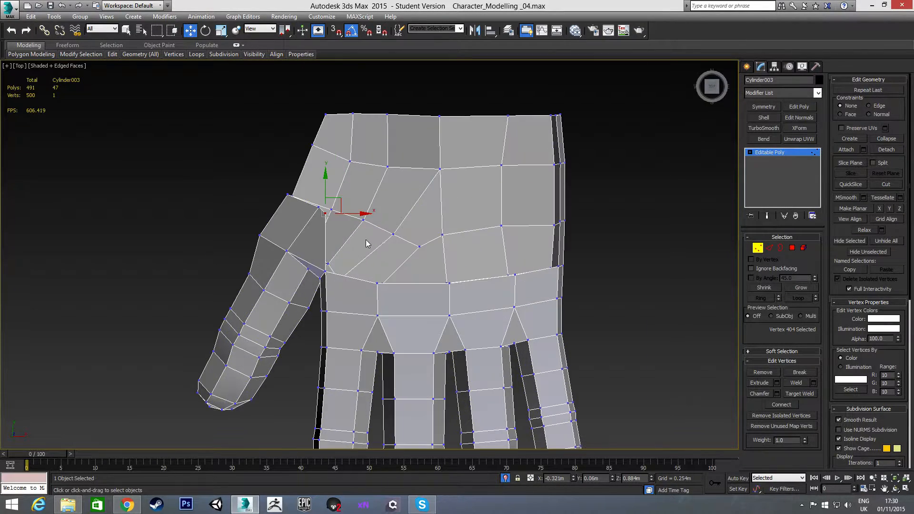
drag(318, 187, 354, 204)
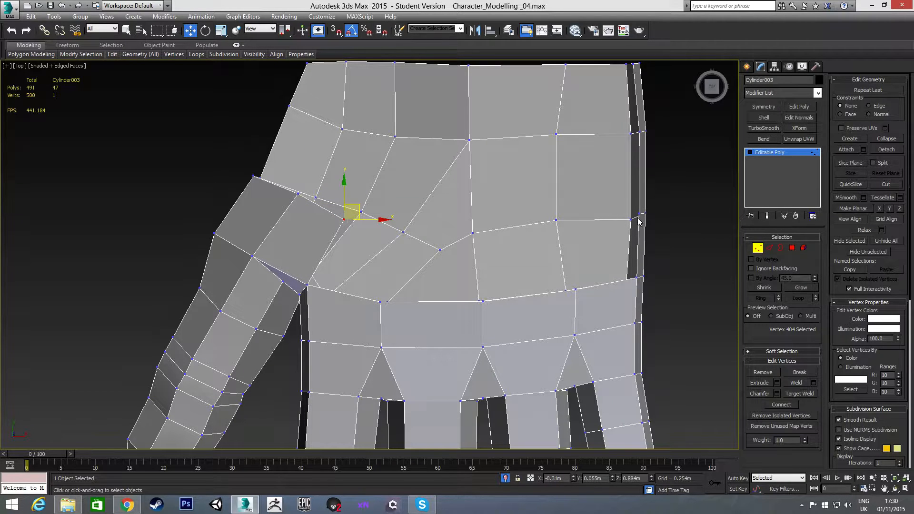
drag(355, 206, 358, 204)
click(298, 195)
drag(312, 181, 302, 192)
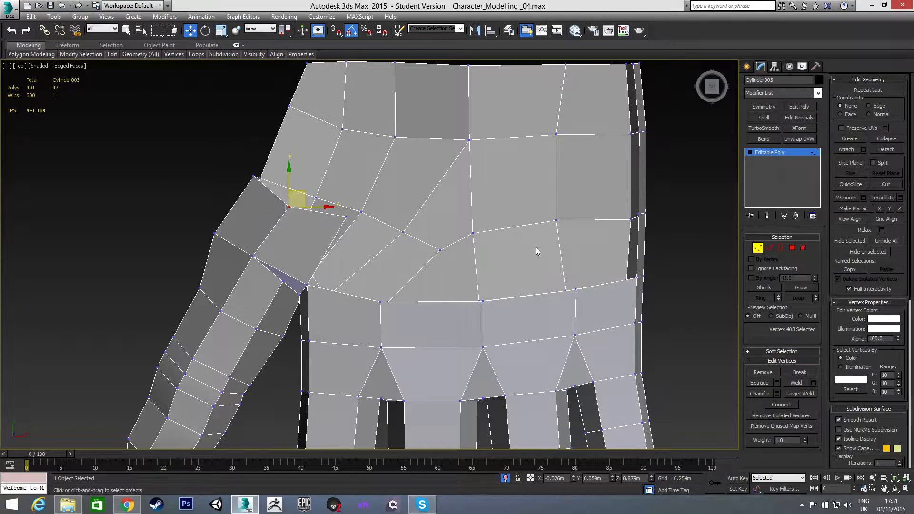
Select the four open edges across the back of the hand behind the knuckles and extrude them toward the wrist.
scroll(400, 247, up, 3)
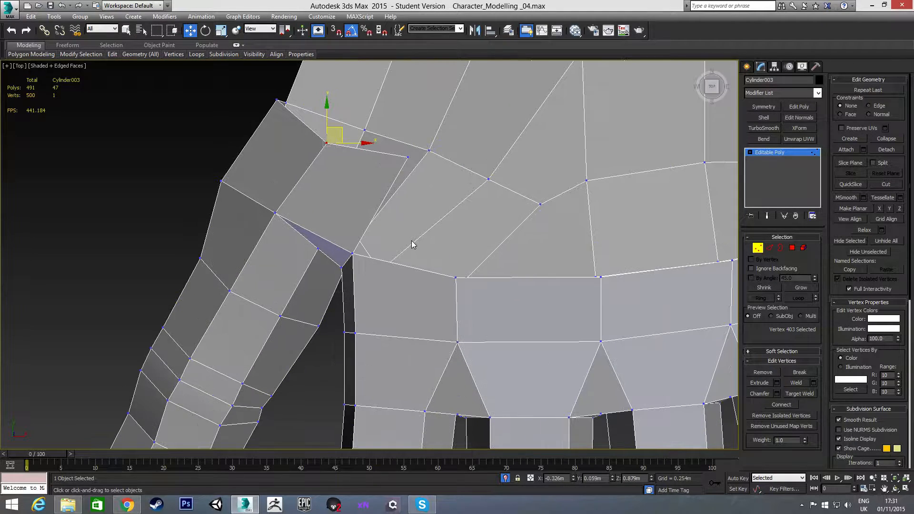
key(2)
click(406, 267)
middle_drag(578, 257, 429, 264)
ctrl+click(427, 286)
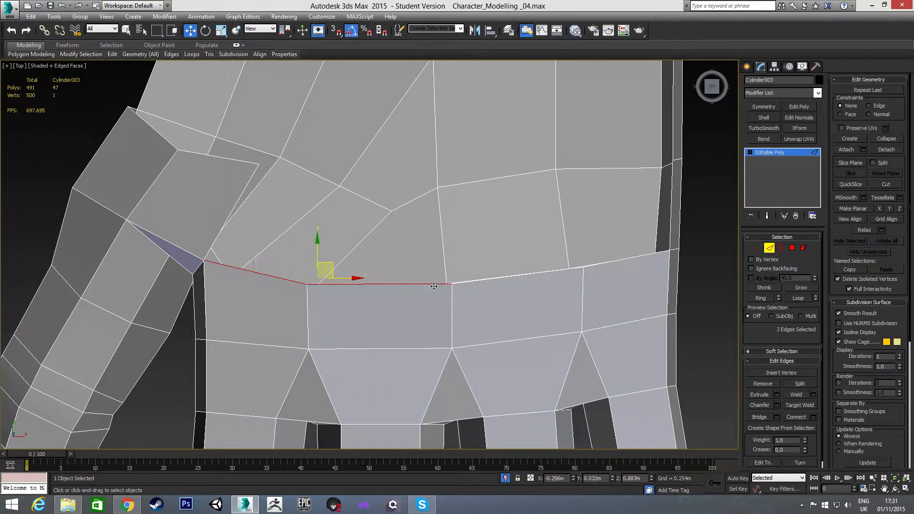
ctrl+click(498, 277)
ctrl+click(607, 263)
alt+middle_drag(531, 246, 487, 256)
shift+drag(444, 244, 449, 153)
Target-weld the little-finger end of the extruded back-of-hand strip to the top vertex of the hand's side wall.
alt+middle_drag(448, 165, 554, 119)
middle_drag(305, 169, 374, 183)
scroll(375, 183, up, 3)
key(1)
click(298, 147)
right_click(296, 146)
click(277, 212)
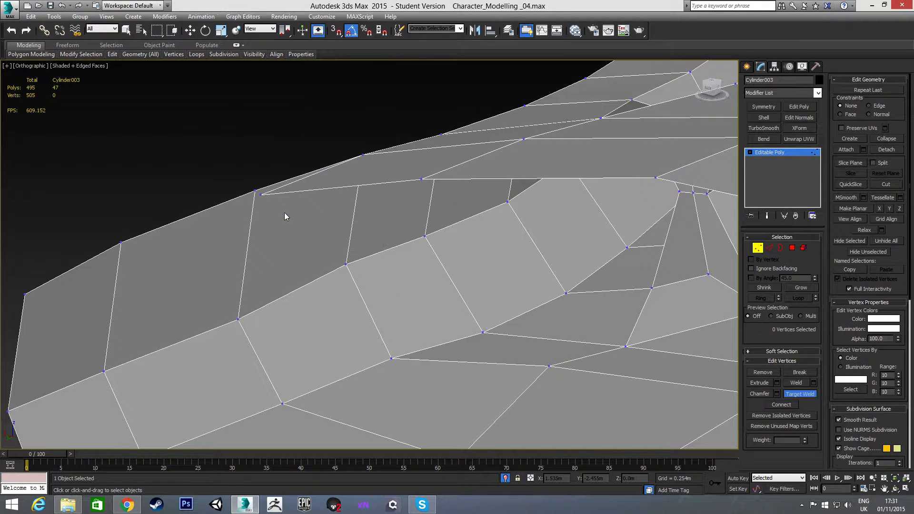
click(256, 189)
Target-weld the thumb-side end of the back-of-hand strip to the free corner of the thumb web face.
scroll(449, 196, down, 3)
middle_drag(449, 195, 365, 196)
middle_drag(549, 226, 404, 198)
scroll(497, 243, up, 2)
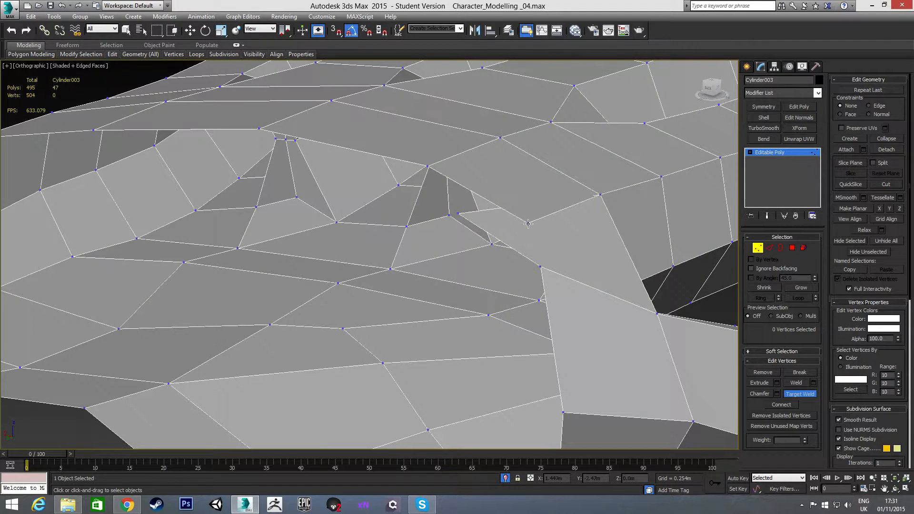
click(458, 213)
right_click(469, 179)
right_click(469, 179)
click(405, 206)
In the top view, move the three inner vertices of the strip's open edge toward the wrist and slightly toward the little finger.
key(t)
scroll(376, 200, up, 8)
scroll(390, 230, up, 2)
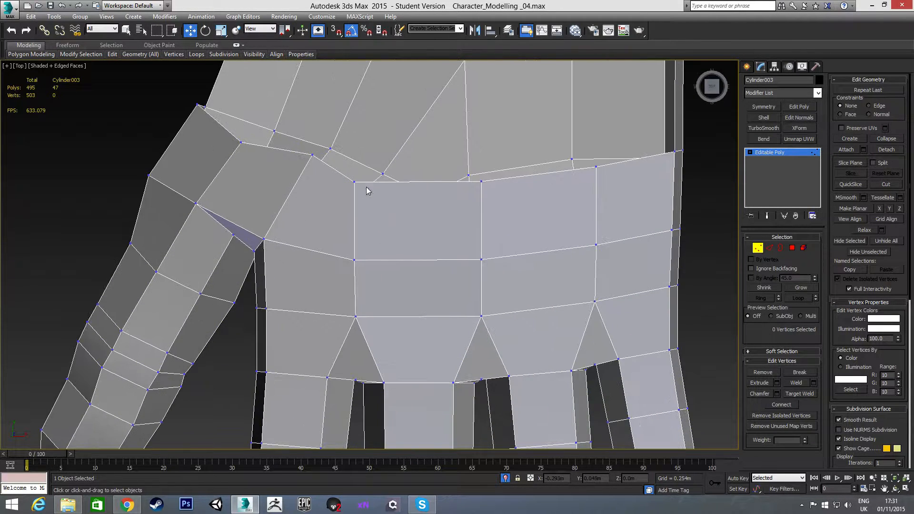
click(353, 183)
ctrl+click(479, 182)
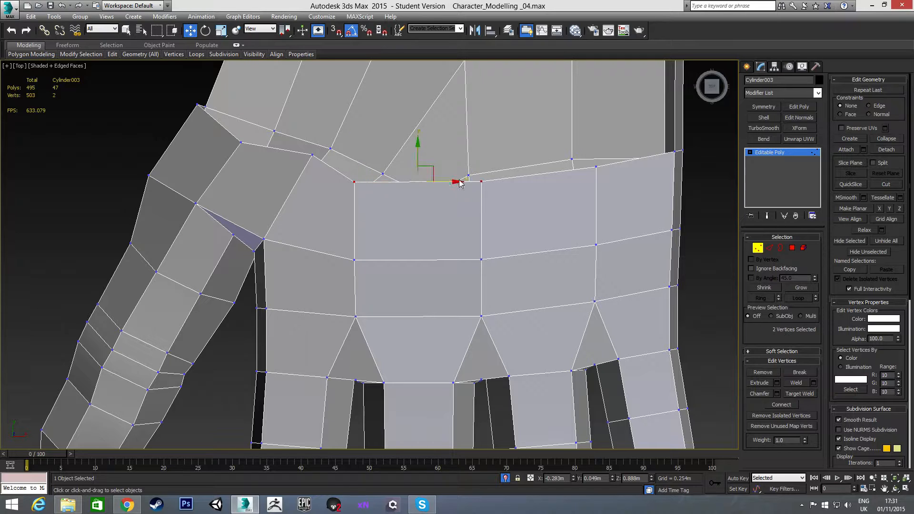
drag(431, 171, 444, 147)
middle_drag(535, 190, 496, 205)
click(498, 200)
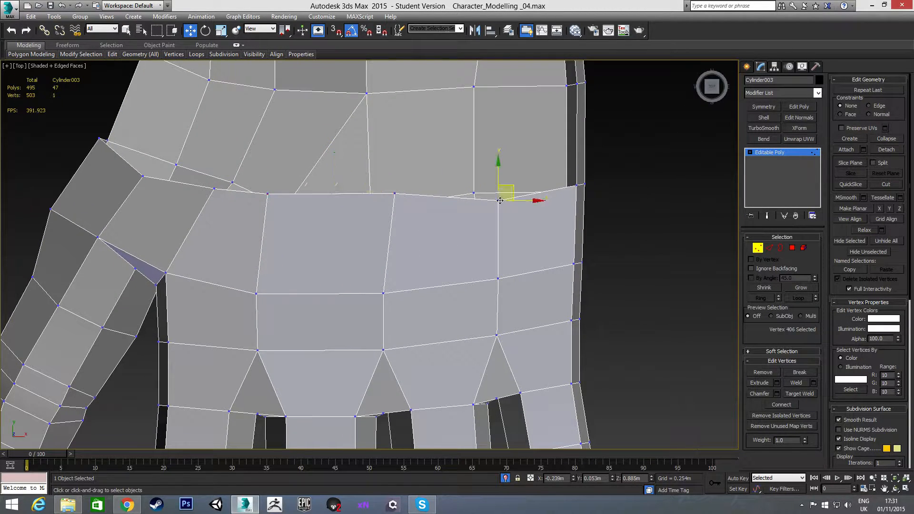
drag(508, 187, 514, 175)
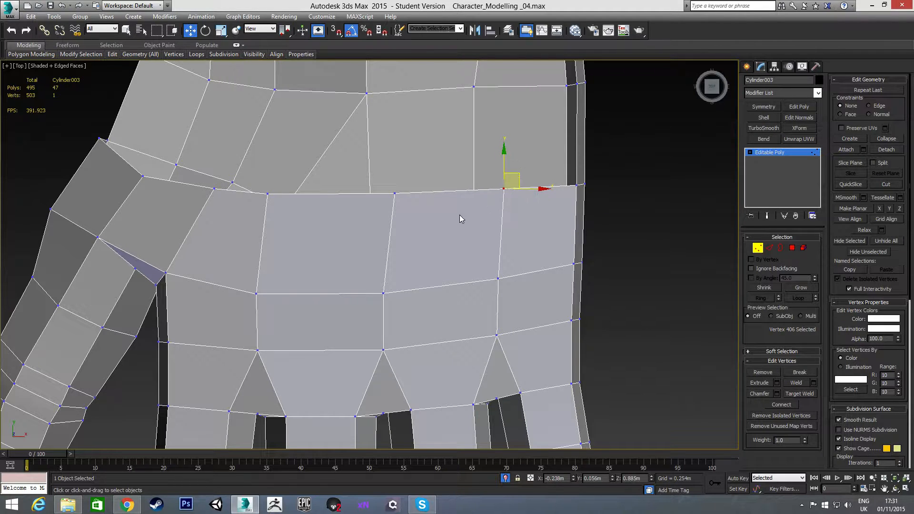
Nudge the three inner vertices of the next row toward the fingers slightly toward the little-finger side in X.
middle_drag(456, 210, 501, 221)
click(428, 305)
drag(428, 304, 435, 305)
click(300, 304)
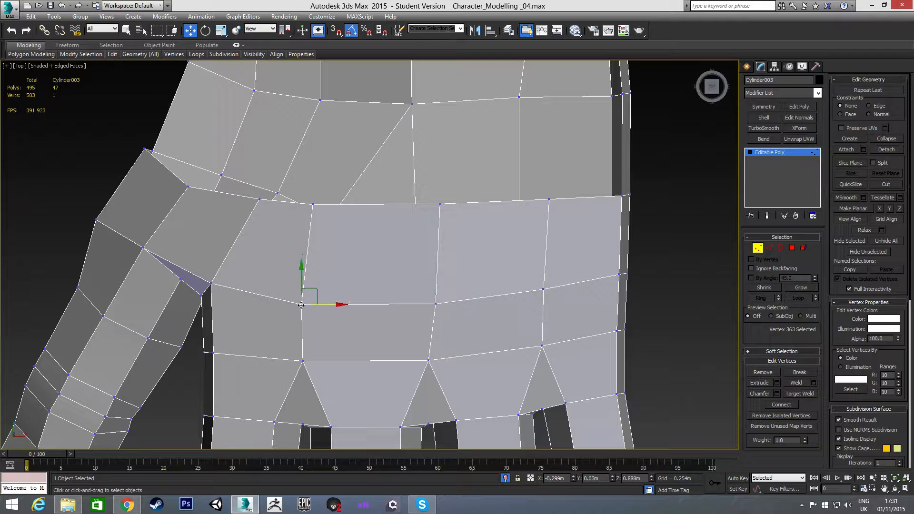
drag(324, 305, 327, 305)
click(543, 289)
drag(546, 290, 549, 290)
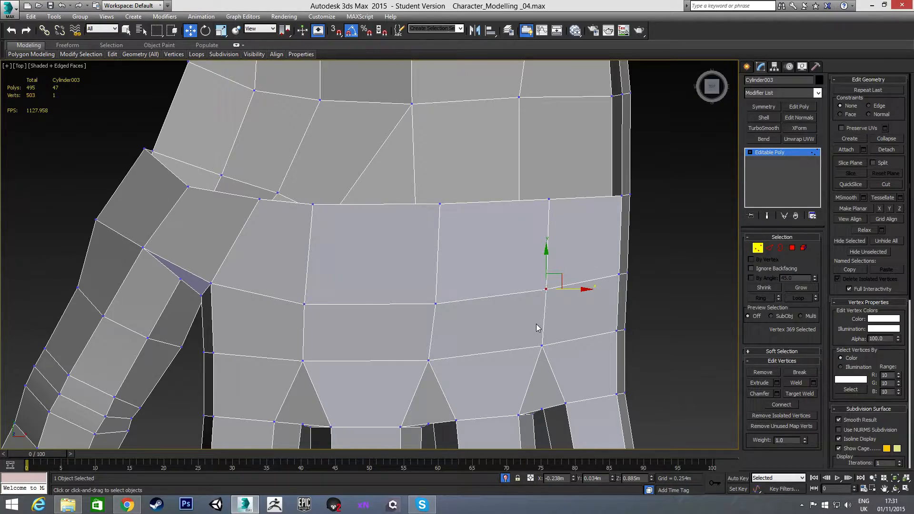
Examine the back-of-hand surface and its open edge from both sides, selecting the three vertices in its thumb-side area.
alt+middle_drag(438, 180, 436, 222)
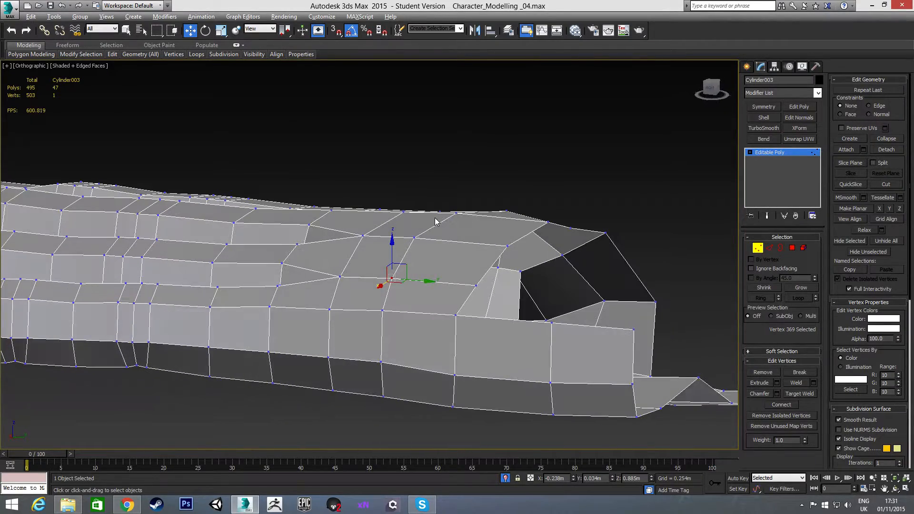
click(550, 222)
ctrl+click(516, 242)
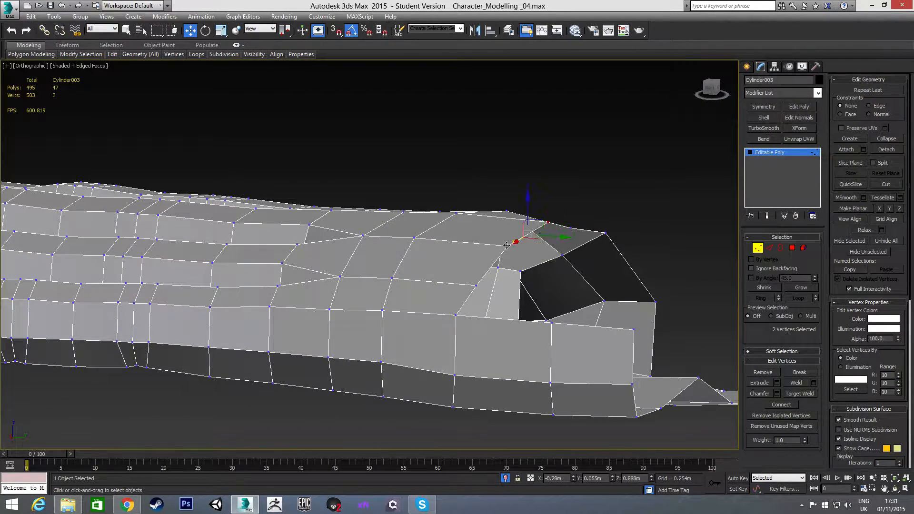
ctrl+click(475, 285)
alt+middle_drag(475, 286, 442, 285)
middle_drag(443, 285, 435, 245)
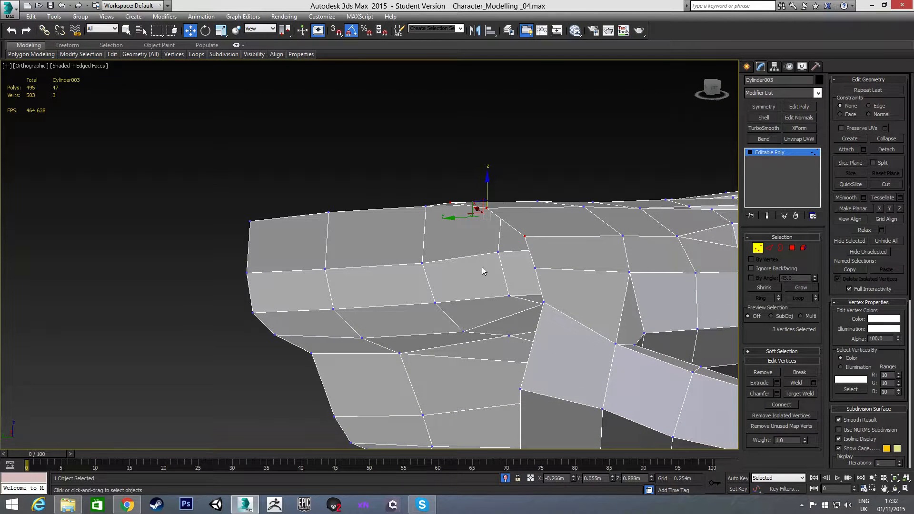
middle_drag(494, 287, 444, 215)
scroll(444, 215, down, 2)
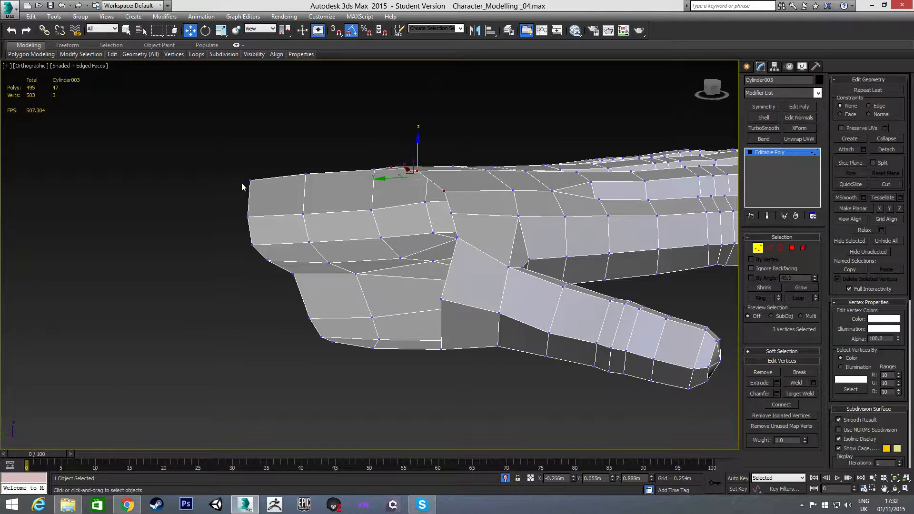
alt+middle_drag(293, 257, 358, 232)
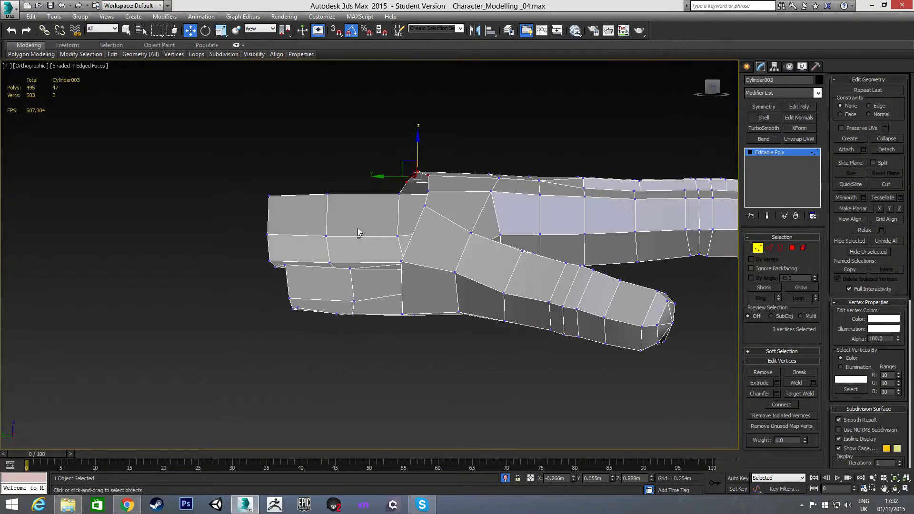
Raise the back-of-hand strip's open-edge vertex near the thumb web slightly, and slide it along its edge toward the thumb.
click(428, 191)
alt+middle_drag(419, 237, 363, 226)
drag(430, 167, 426, 157)
alt+middle_drag(426, 156, 508, 251)
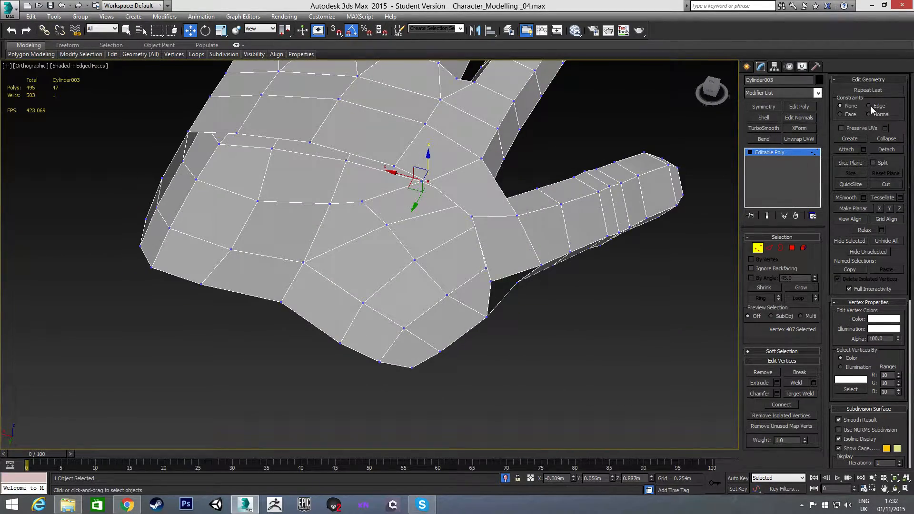
scroll(521, 217, up, 3)
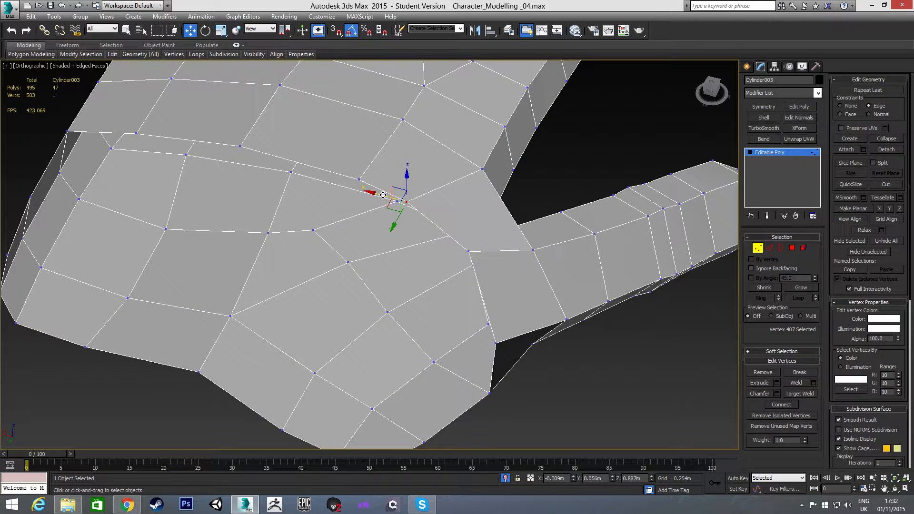
drag(394, 190, 404, 197)
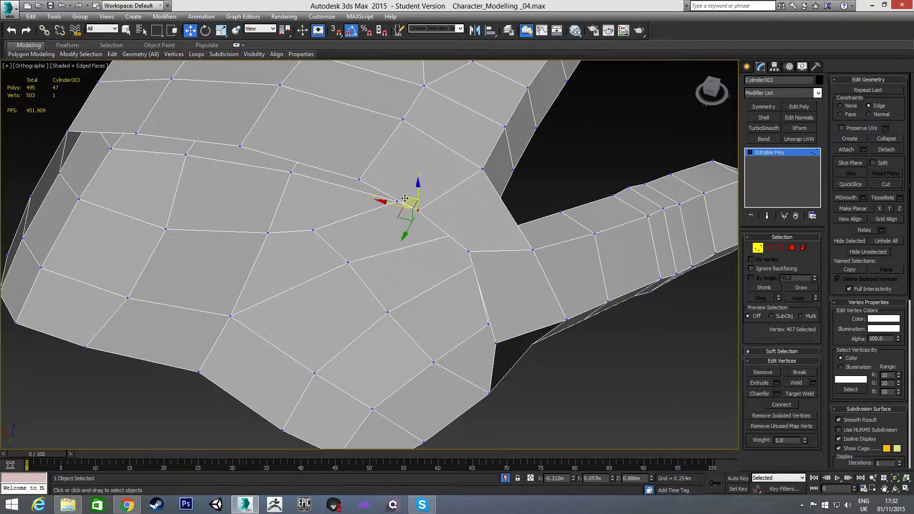
alt+middle_drag(441, 255, 473, 242)
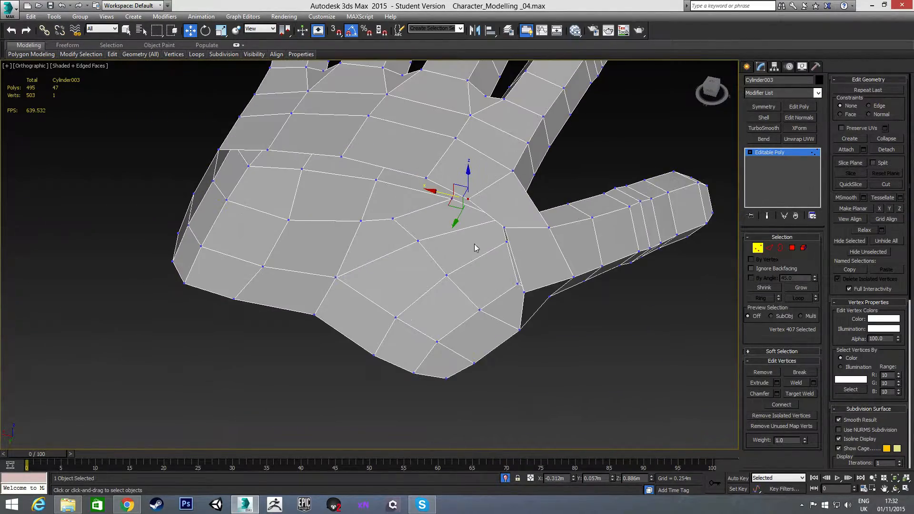
key(2)
alt+middle_drag(521, 319, 457, 301)
click(465, 333)
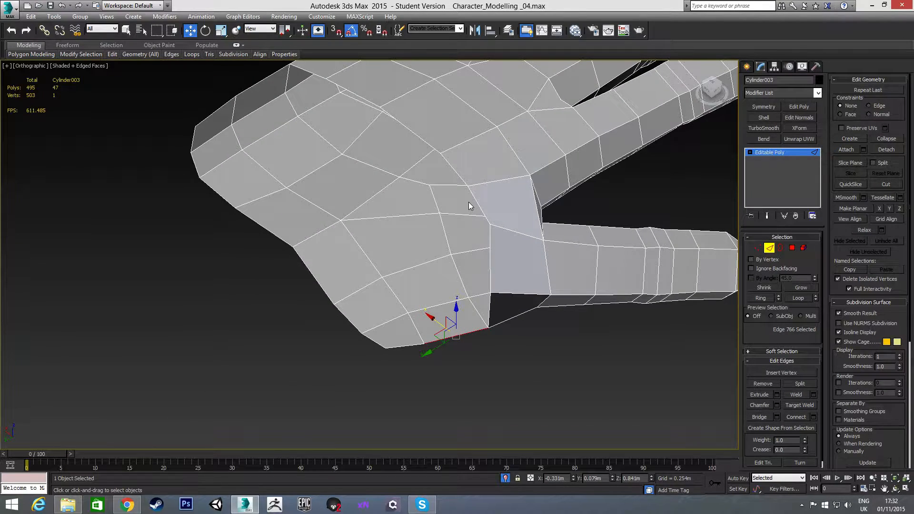
alt+middle_drag(481, 237, 478, 168)
ctrl+click(471, 146)
alt+middle_drag(476, 210, 464, 226)
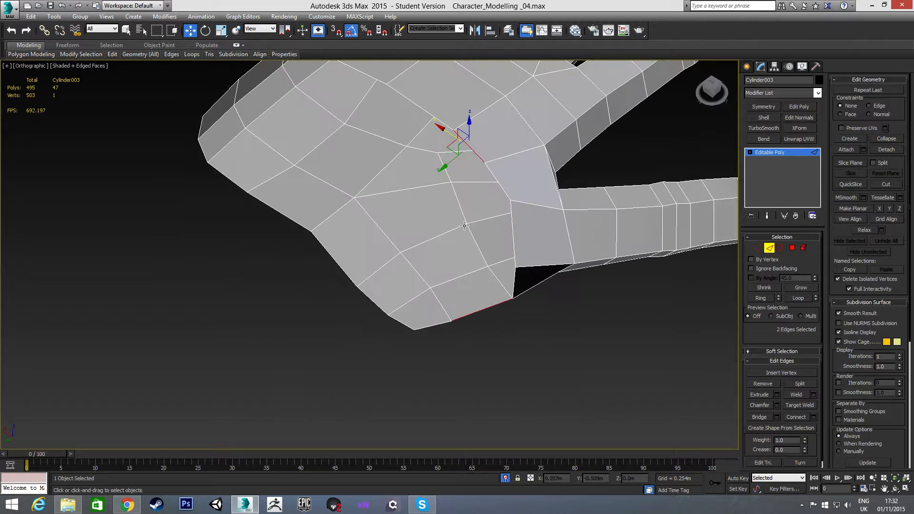
In the top view, move the three thumb-side vertices of the strip's open edge toward the wrist and slightly toward the little finger.
key(t)
scroll(372, 312, up, 6)
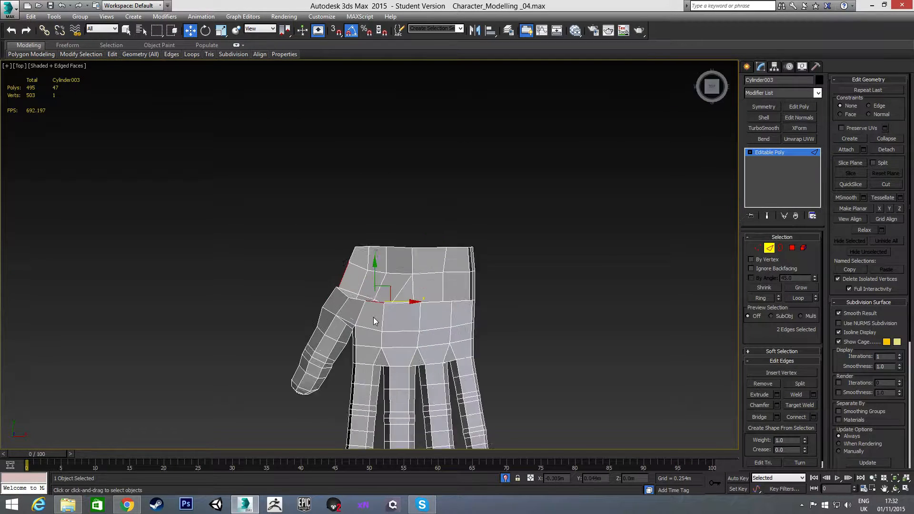
scroll(374, 320, up, 6)
key(1)
click(391, 233)
drag(391, 233, 421, 206)
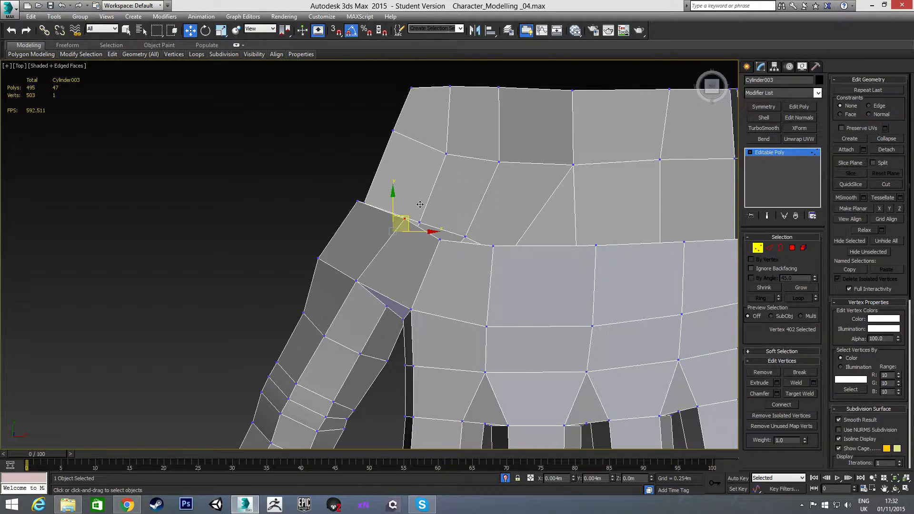
click(440, 239)
drag(455, 230, 465, 224)
click(494, 248)
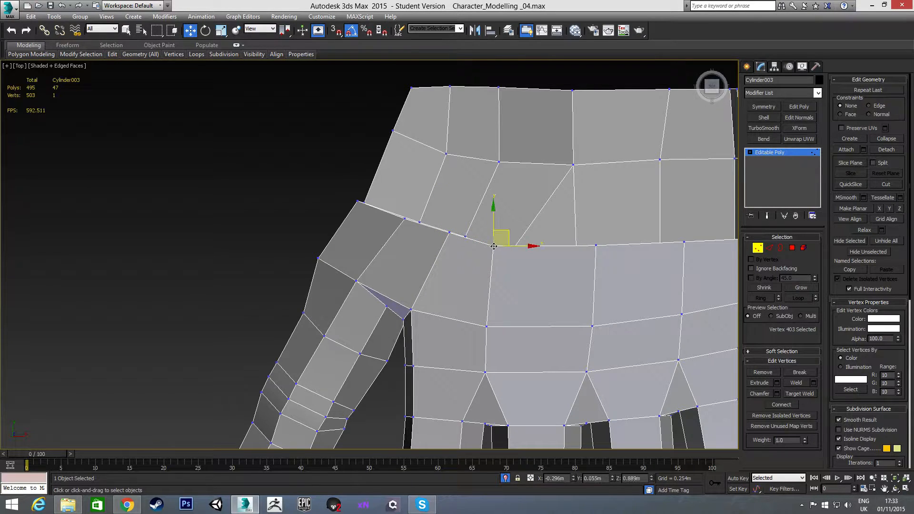
drag(509, 233, 522, 226)
Slide the open-edge vertex at the top of the thumb base along its edge toward the thumb using the Edge constraint.
alt+middle_drag(531, 273, 485, 212)
middle_drag(489, 267, 524, 228)
key(2)
alt+middle_drag(527, 319, 458, 232)
alt+middle_drag(504, 268, 473, 247)
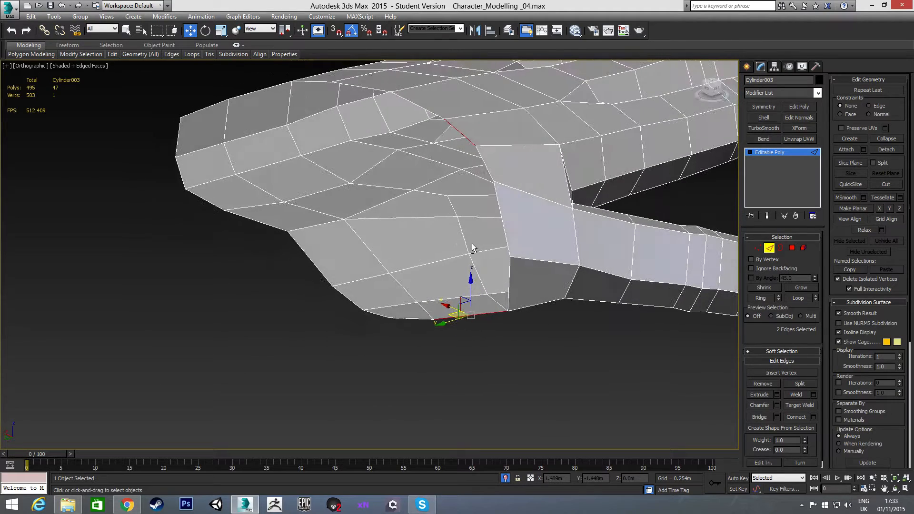
click(492, 184)
key(1)
click(492, 181)
alt+middle_drag(525, 236, 618, 218)
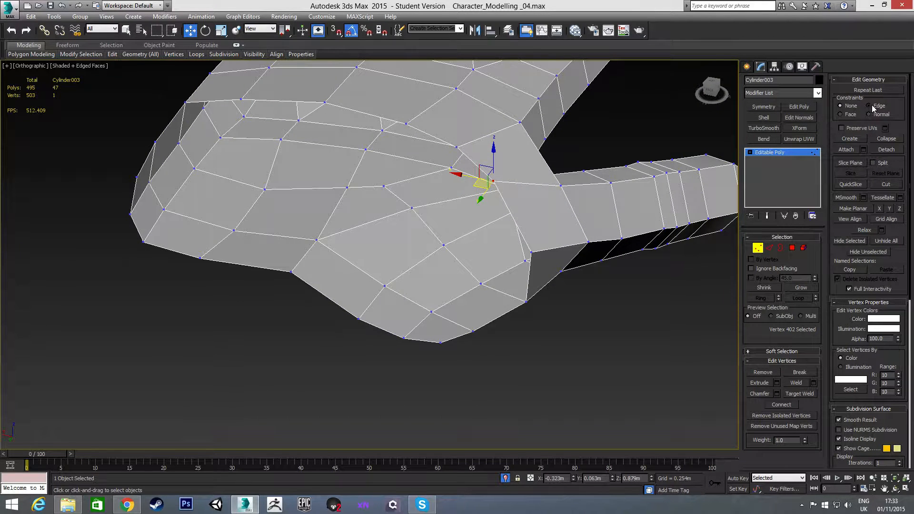
drag(493, 159, 495, 165)
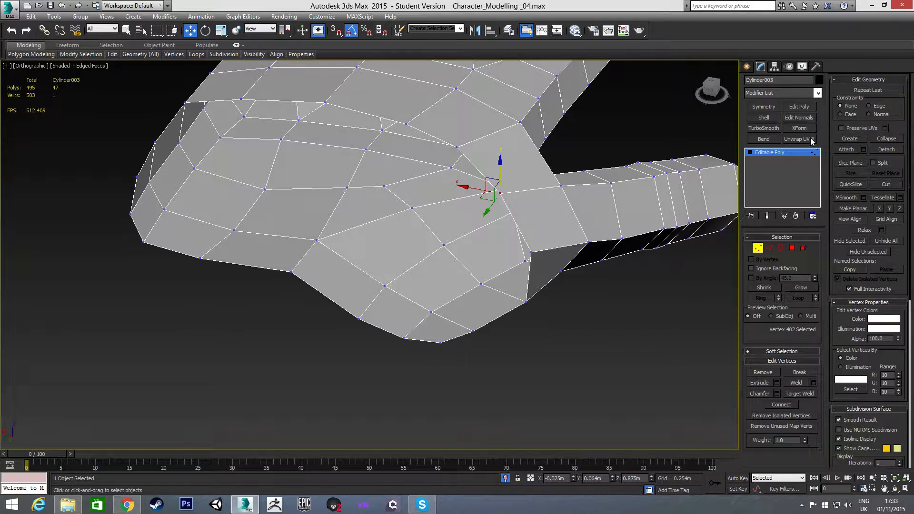
Bridge the open lower edge of the thumb base to the thumb-side open edge of the back-of-hand strip with 3 segments.
key(2)
click(504, 314)
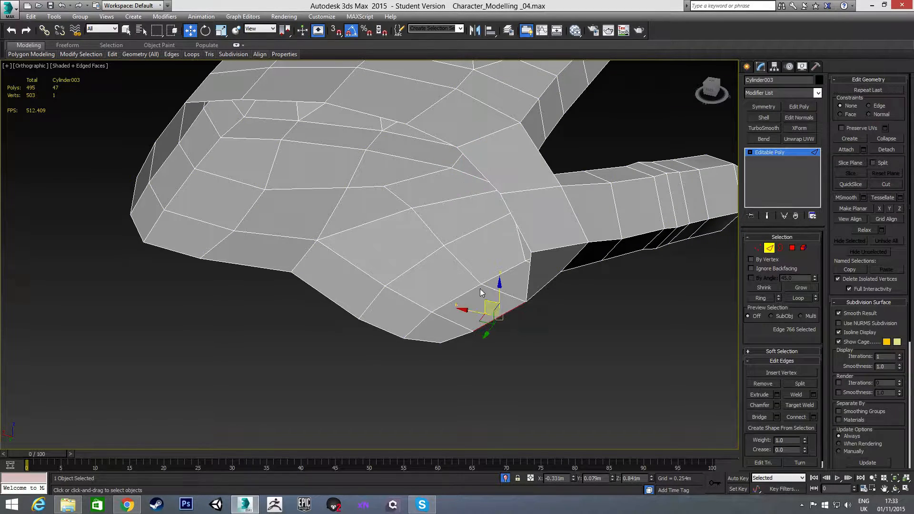
ctrl+click(439, 141)
alt+middle_drag(438, 140, 464, 205)
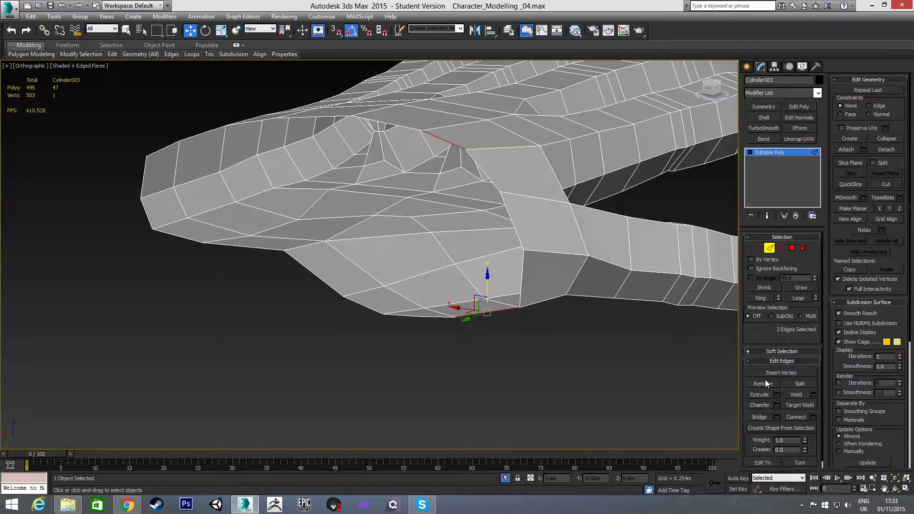
click(776, 417)
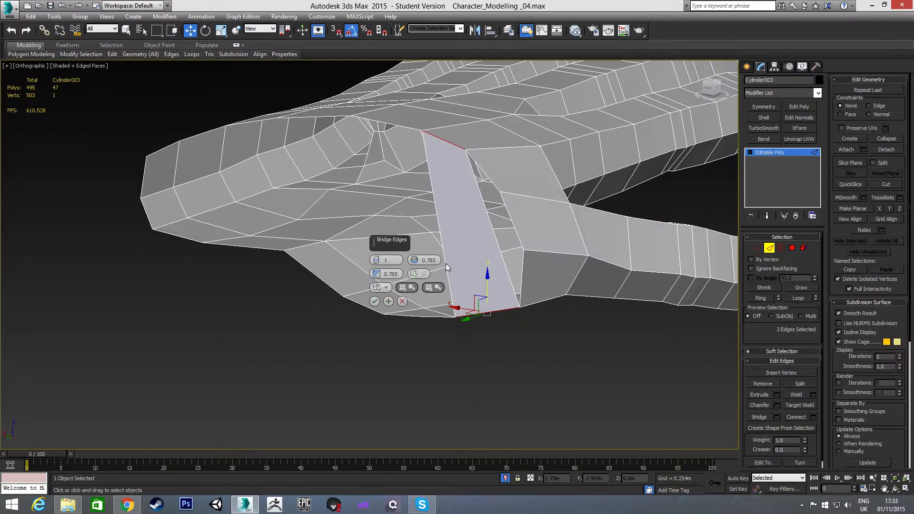
click(376, 260)
click(376, 260)
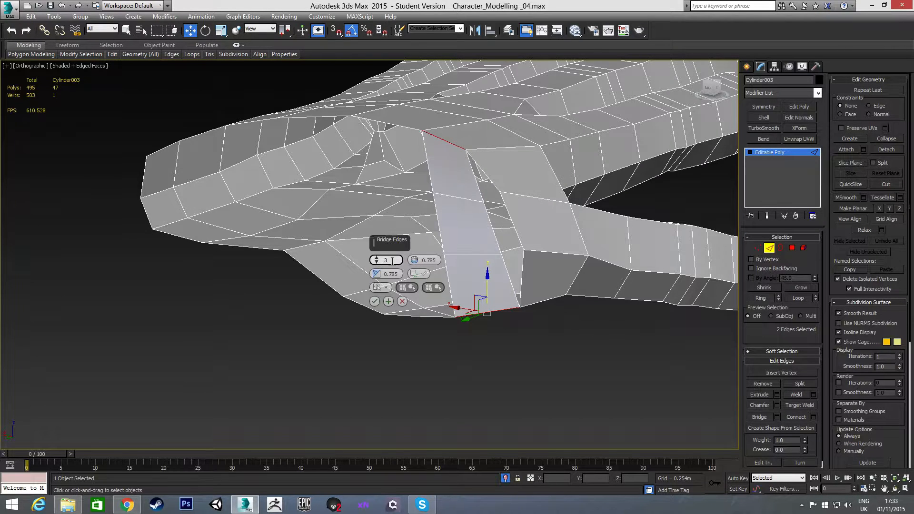
click(375, 301)
Target-weld the two middle vertices on the bridge's thumb side to the adjacent open vertices of the thumb base.
mouse_move(477, 241)
alt+middle_down()
mouse_move(490, 235)
mouse_move(478, 240)
alt+middle_up()
key(1)
click(478, 238)
right_click(478, 243)
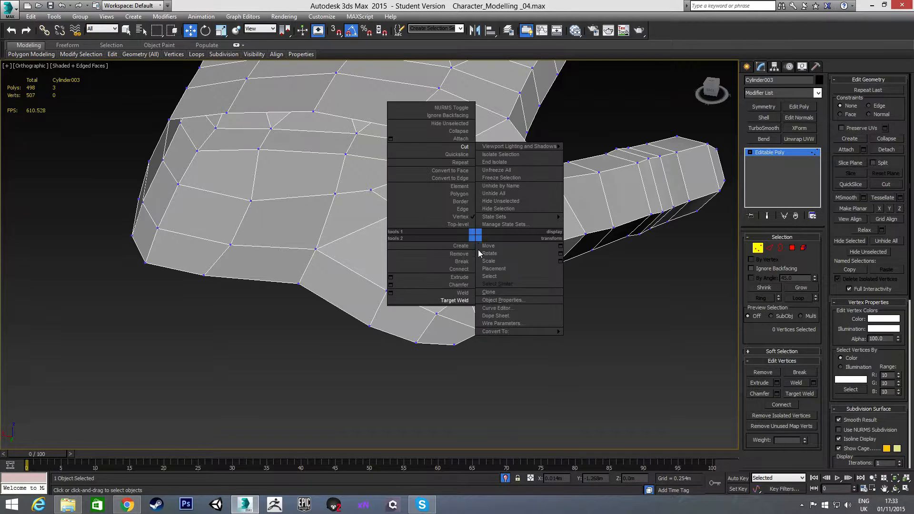
click(465, 298)
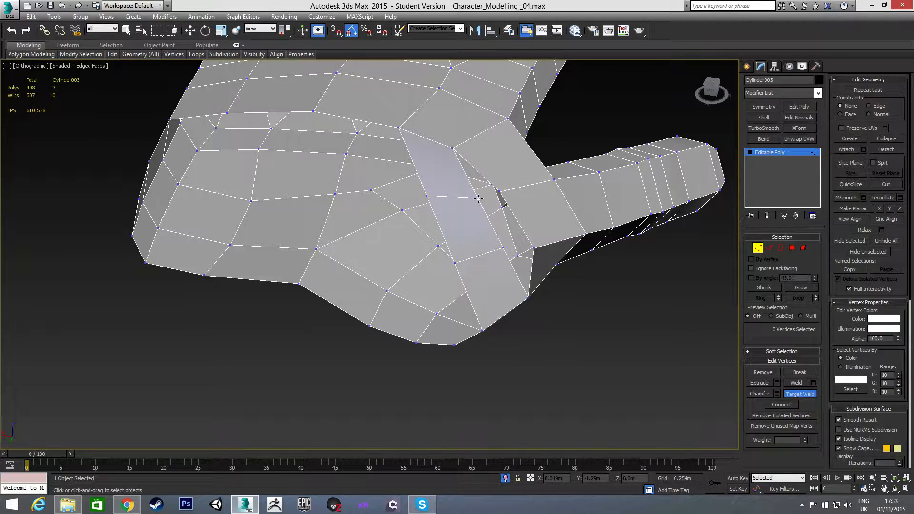
click(499, 192)
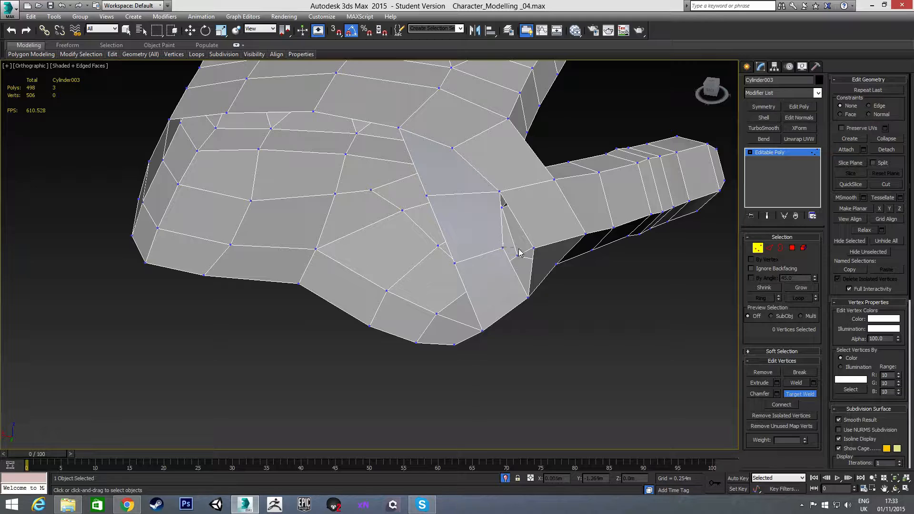
click(534, 248)
Select the two free vertices on the bridge's wrist-side edge and raise them in Z.
key(w)
alt+middle_drag(468, 224, 452, 212)
click(471, 161)
ctrl+click(506, 225)
drag(489, 164, 489, 132)
alt+middle_drag(514, 188, 514, 177)
In the left view, raise the bridge's upper free vertex toward the back-of-hand height and shift both free vertices toward the wrist.
key(l)
middle_drag(395, 197, 461, 222)
scroll(461, 222, up, 10)
scroll(448, 214, down, 3)
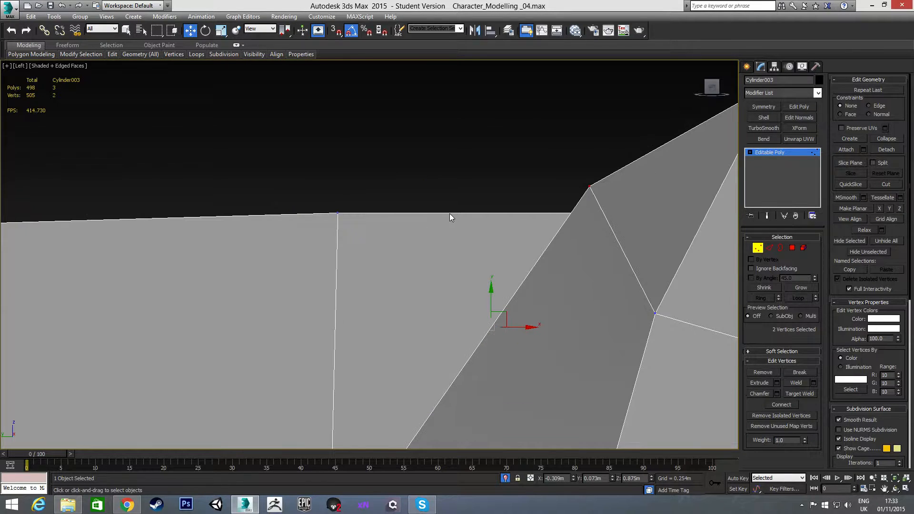
scroll(432, 252, down, 2)
scroll(422, 224, down, 2)
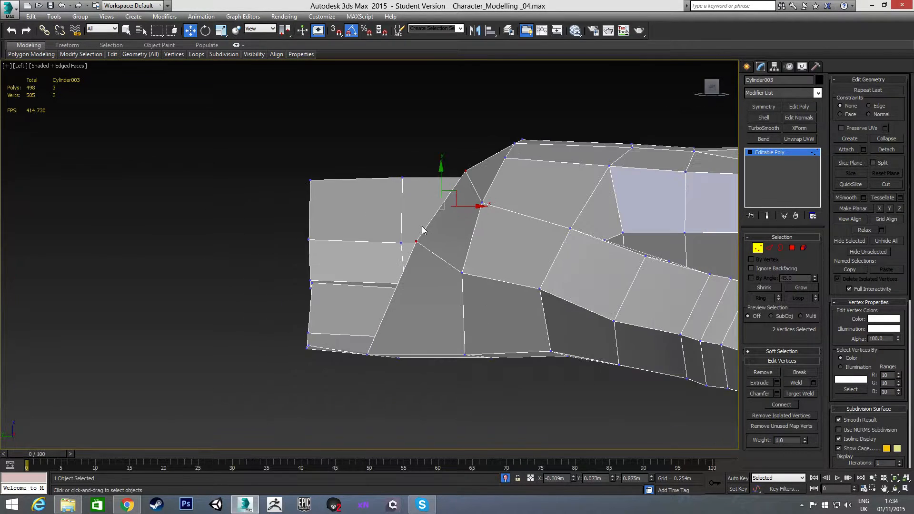
drag(441, 181, 436, 209)
alt+click(415, 249)
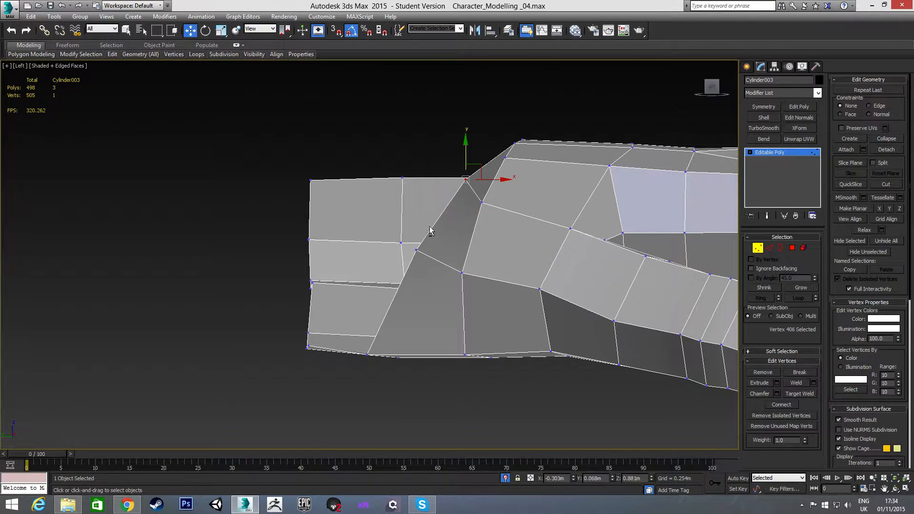
drag(465, 155, 465, 129)
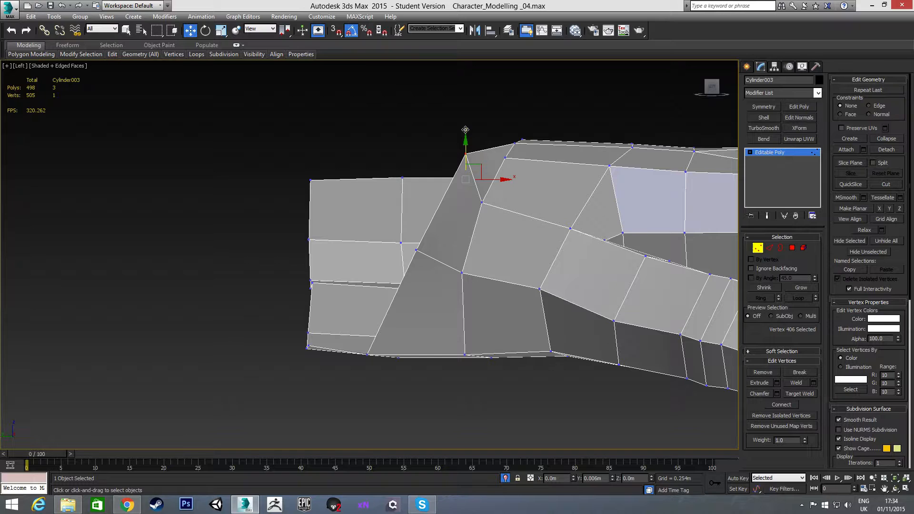
ctrl+click(417, 253)
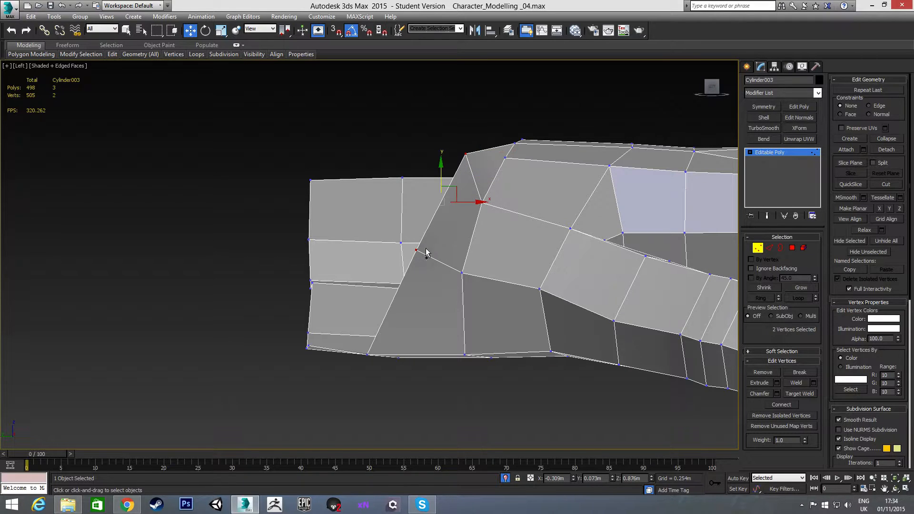
drag(471, 203, 433, 204)
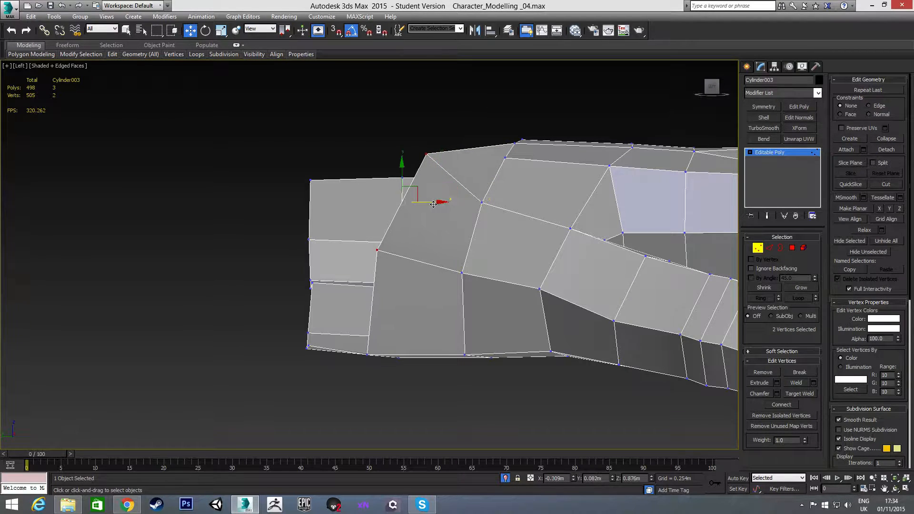
In the top view, move the bridge's lower free vertex outward in X to line up with the thumb-side outline.
key(t)
key(z)
middle_drag(376, 252, 417, 241)
scroll(419, 261, down, 5)
scroll(418, 239, down, 1)
scroll(417, 238, up, 1)
click(440, 201)
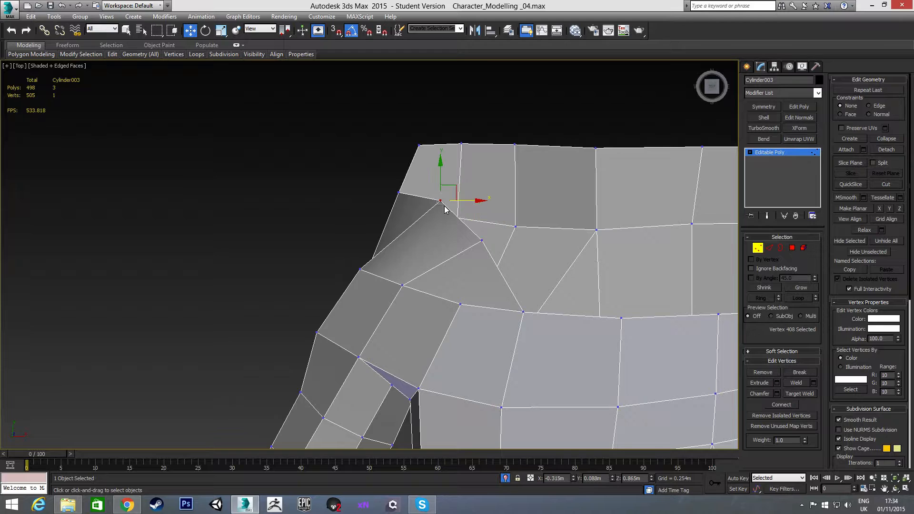
drag(460, 200, 416, 199)
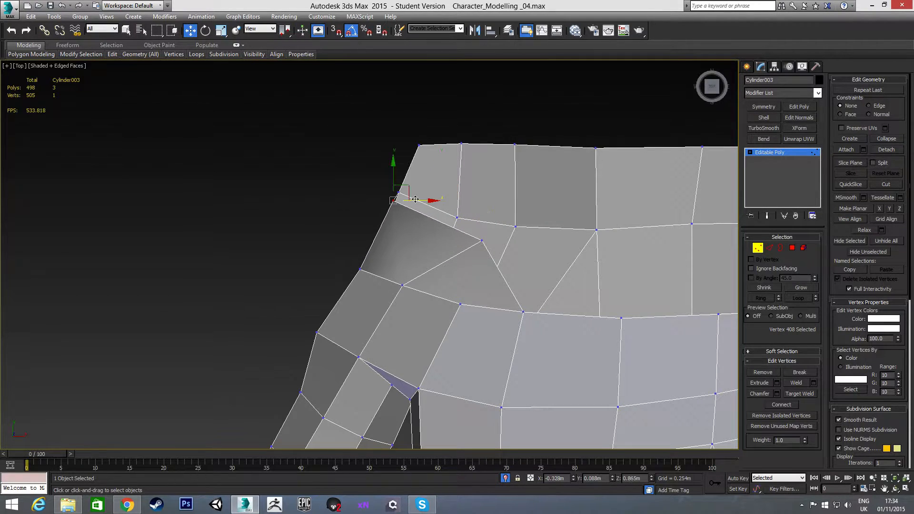
Shift the thumb-side vertices of the wrist rim and the outer vertex of the row below toward the little-finger side.
scroll(373, 206, up, 2)
click(408, 186)
ctrl+drag(439, 115, 490, 144)
click(505, 118)
ctrl+click(573, 120)
drag(571, 119, 587, 121)
click(460, 108)
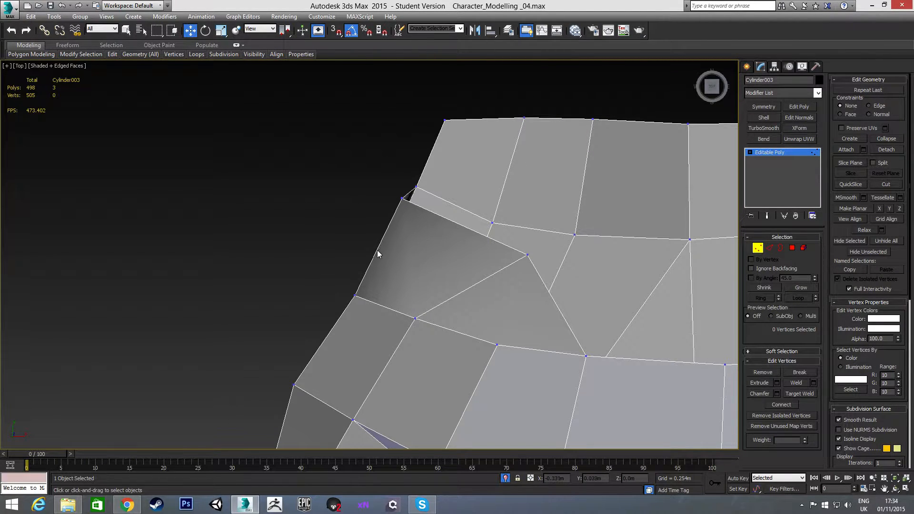
Nudge the thumb base's outer corner vertex slightly outward in X, and move the bridge's upper free vertex toward the thumb side and wrist.
click(355, 295)
drag(378, 297, 375, 297)
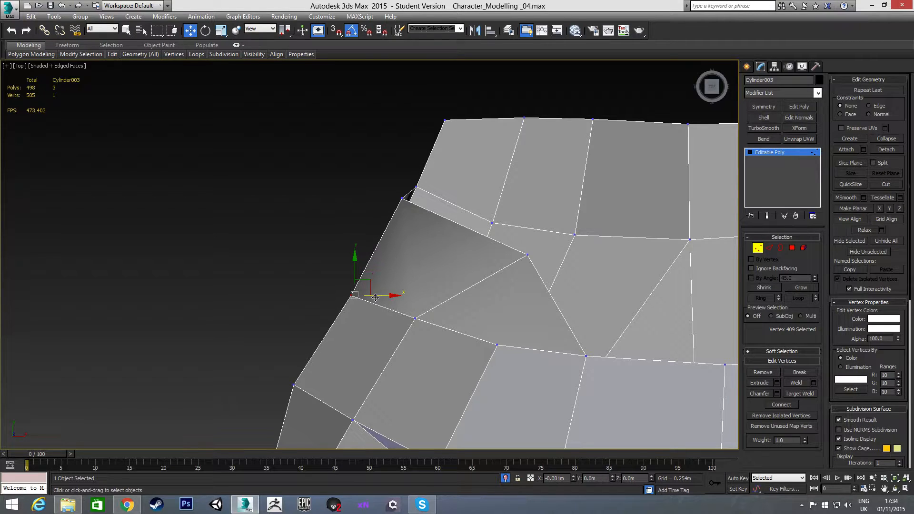
click(320, 277)
click(527, 255)
drag(537, 246, 510, 232)
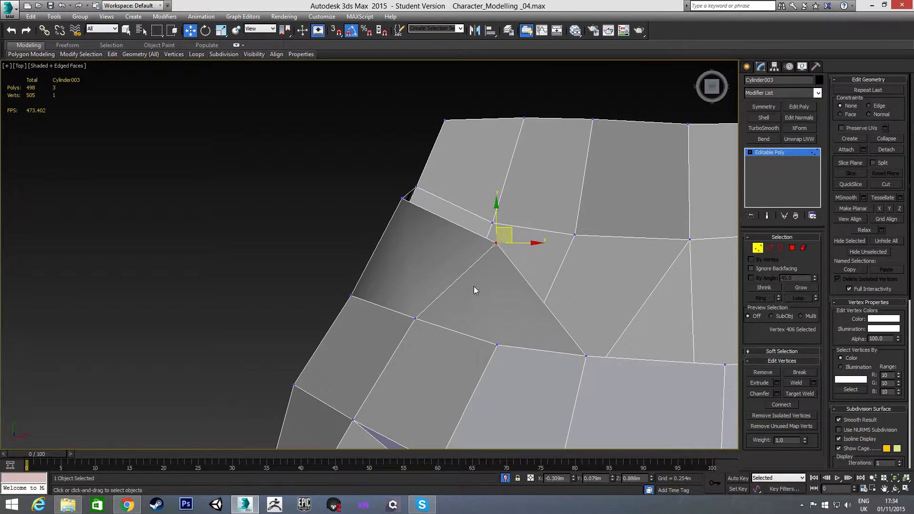
In the top view, shift the vertex beside the thumb base on the back of the hand slightly toward the thumb and fingers.
scroll(477, 287, down, 3)
middle_drag(478, 288, 394, 222)
click(412, 272)
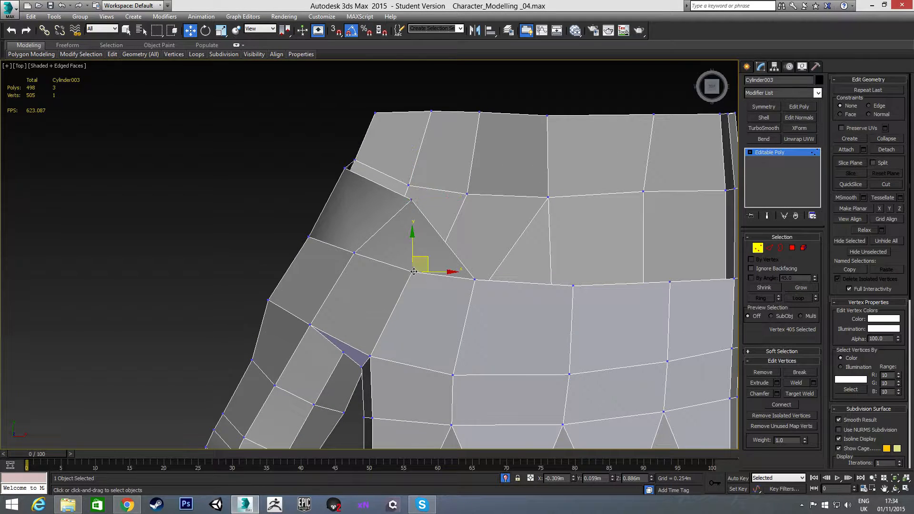
drag(427, 259, 417, 274)
Lower the thumb base's inner corner vertex slightly in Z and shift it toward the little-finger side.
alt+middle_drag(376, 267, 426, 290)
click(410, 272)
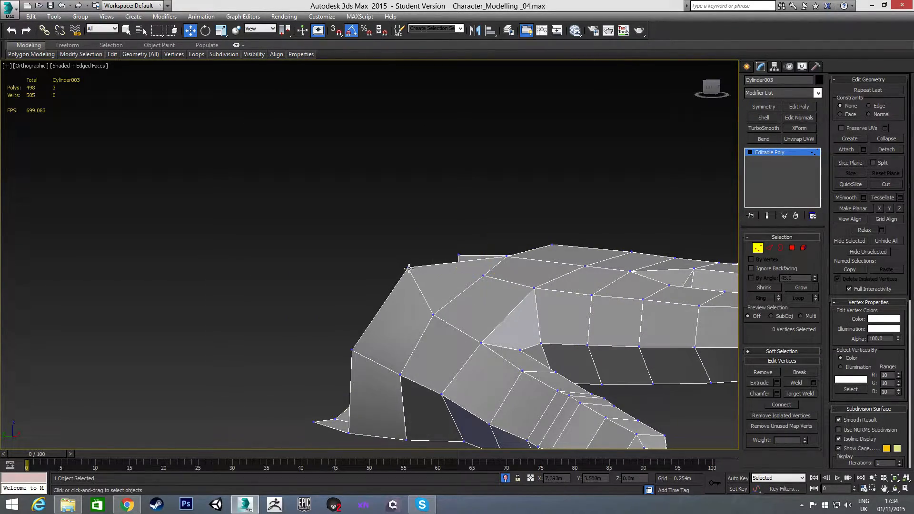
click(409, 267)
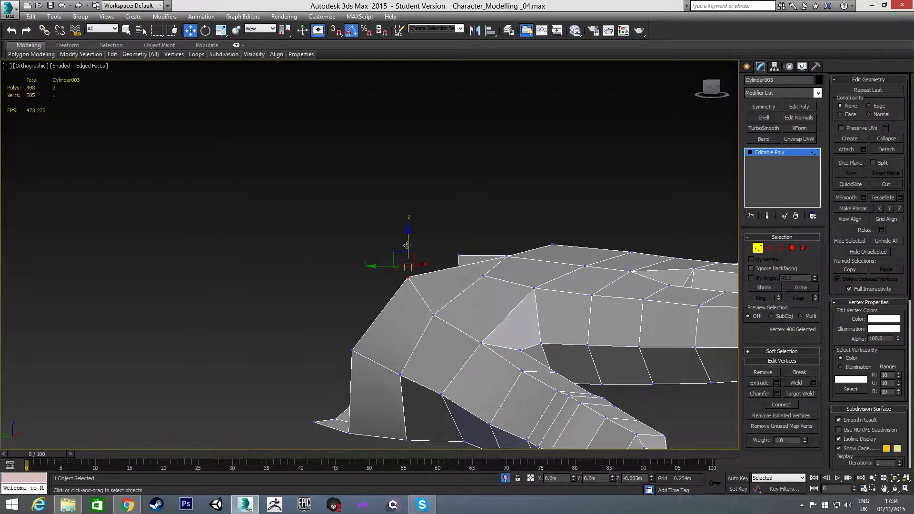
alt+middle_drag(405, 266, 520, 284)
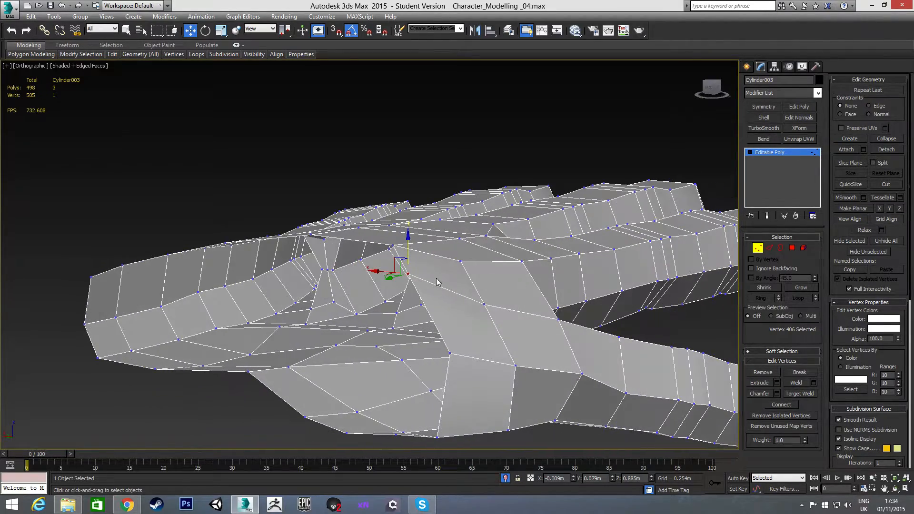
alt+middle_drag(389, 273, 416, 315)
alt+middle_drag(321, 264, 395, 299)
alt+middle_drag(333, 285, 320, 239)
drag(399, 257, 379, 260)
alt+middle_drag(379, 259, 359, 294)
scroll(341, 255, down, 3)
alt+middle_drag(341, 255, 398, 238)
Bridge the open edge at the thumb base to the opposite edge on the little-finger side, across the back of the hand.
key(2)
click(388, 237)
alt+middle_drag(339, 231, 409, 205)
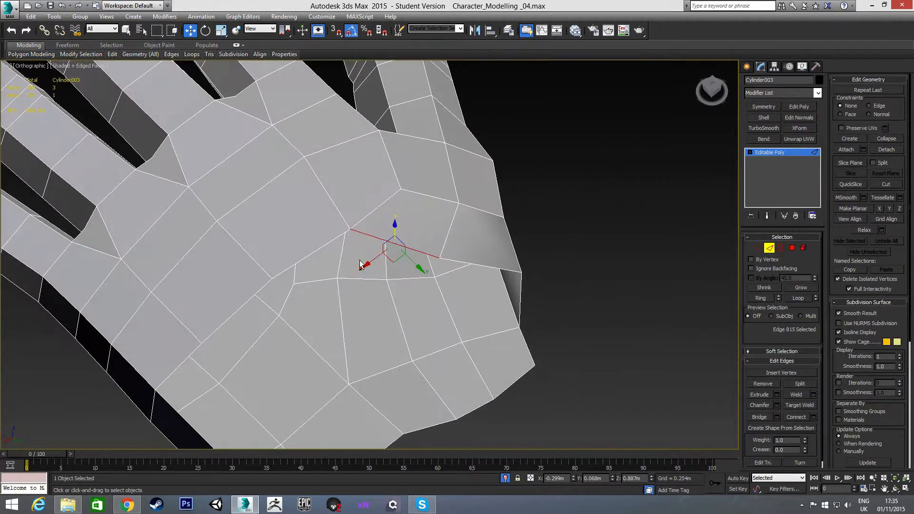
scroll(437, 190, up, 3)
ctrl+click(290, 346)
scroll(290, 346, down, 3)
alt+middle_drag(333, 285, 376, 296)
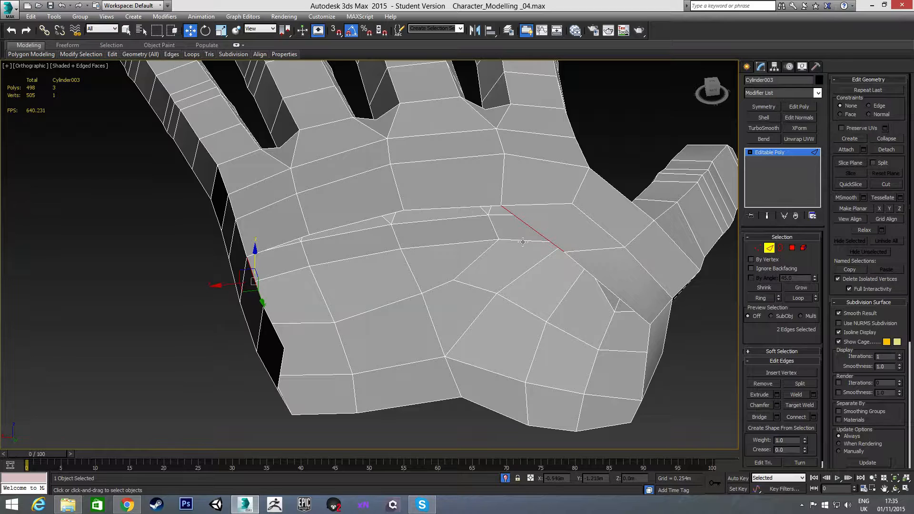
click(759, 416)
Target-weld the bridge's two finger-side vertices to the neighbouring back-of-hand vertices to close the seam.
alt+middle_drag(588, 330, 367, 257)
scroll(432, 252, up, 4)
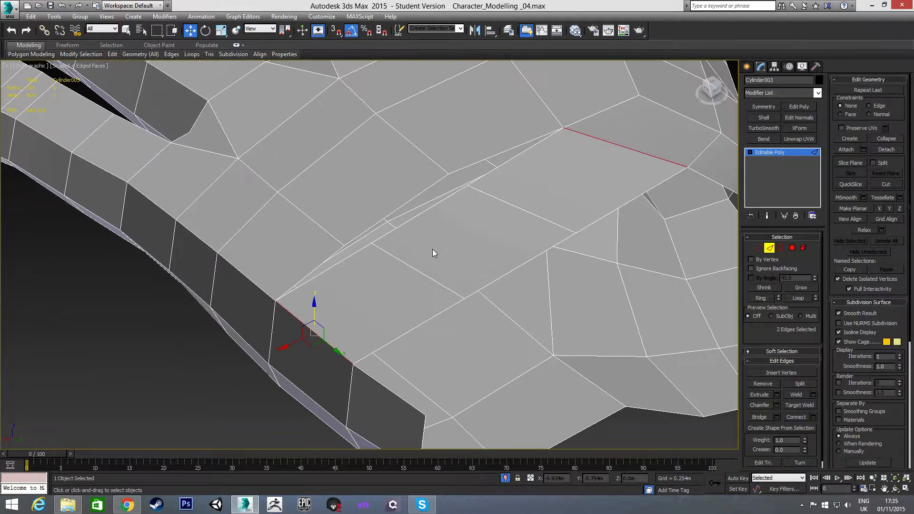
key(1)
right_click(462, 216)
click(432, 276)
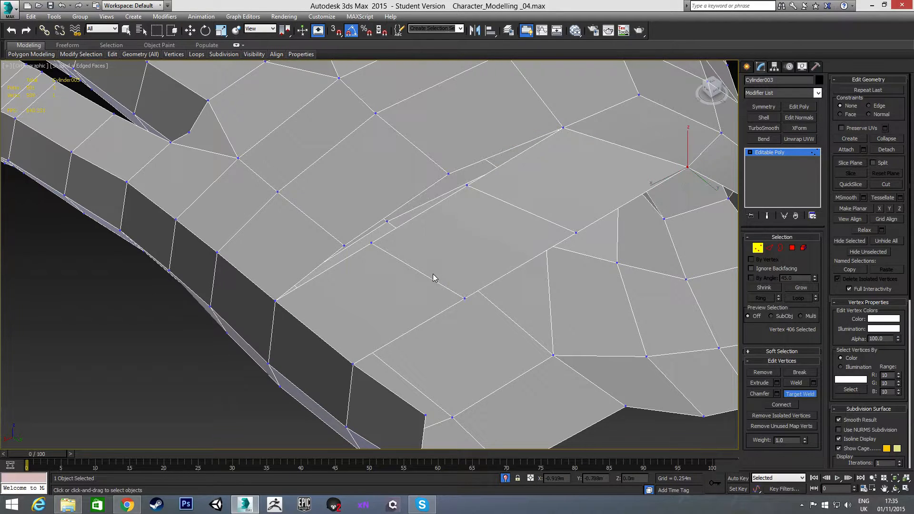
click(467, 185)
click(449, 173)
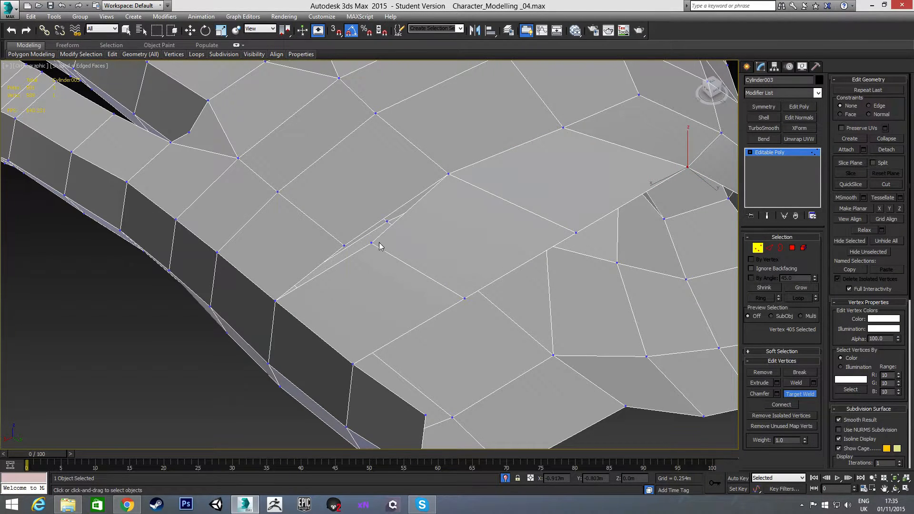
click(371, 242)
click(344, 246)
key(w)
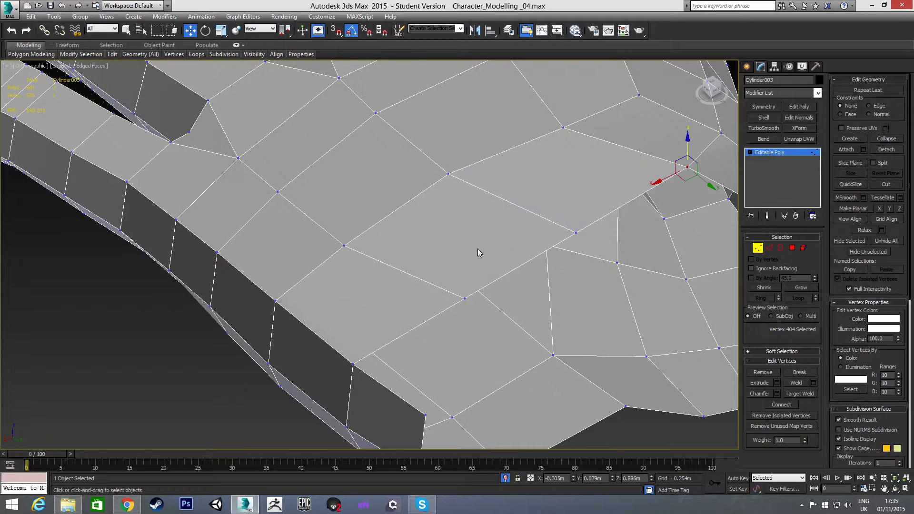
Select the bridge's two free wrist-side vertices and raise them together by about 0.004 m in the left view.
click(465, 299)
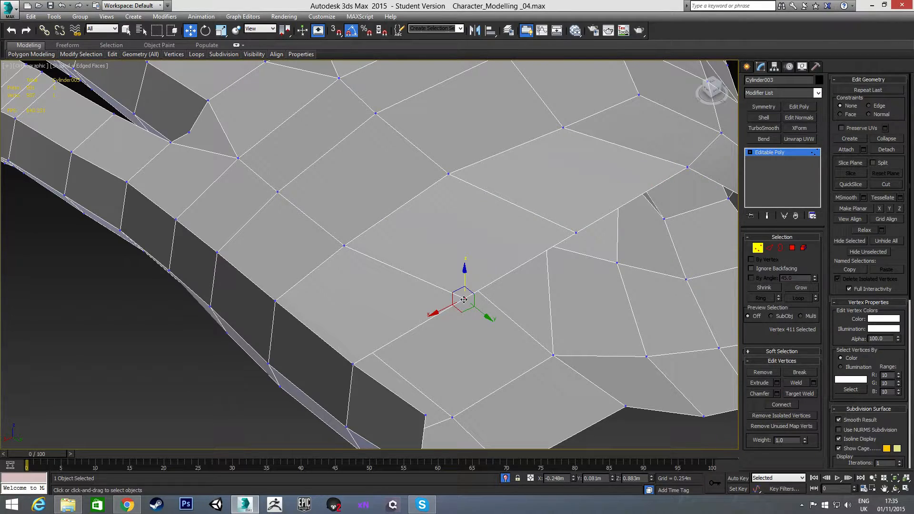
ctrl+click(576, 233)
scroll(517, 301, down, 5)
mouse_move(461, 288)
alt+middle_down()
mouse_move(435, 273)
mouse_move(456, 280)
alt+middle_up()
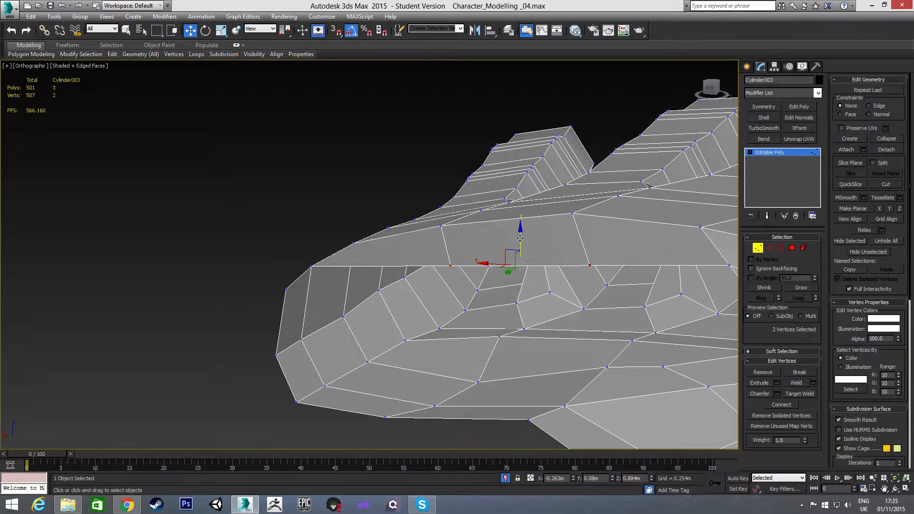
key(l)
key(z)
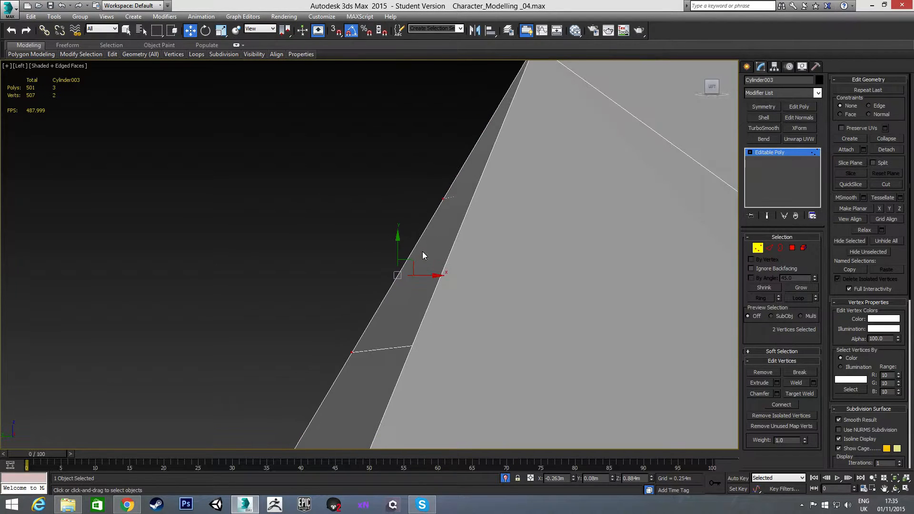
scroll(422, 252, down, 3)
middle_drag(461, 229, 432, 251)
scroll(432, 251, down, 2)
scroll(486, 241, down, 3)
middle_drag(511, 243, 415, 248)
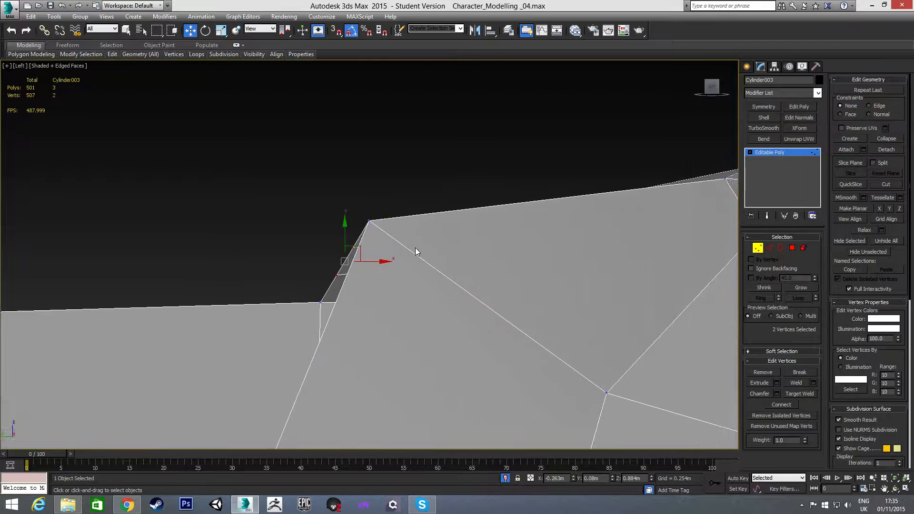
scroll(423, 248, down, 2)
drag(380, 220, 384, 195)
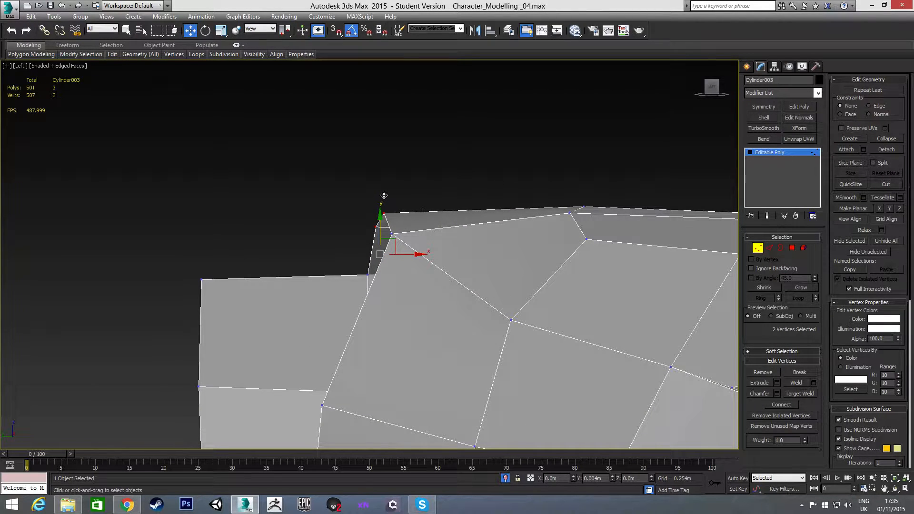
In wireframe, lower only the little-finger-side free vertex of the bridge to a Z of about 0.885 m.
middle_drag(547, 220, 453, 224)
scroll(453, 222, down, 2)
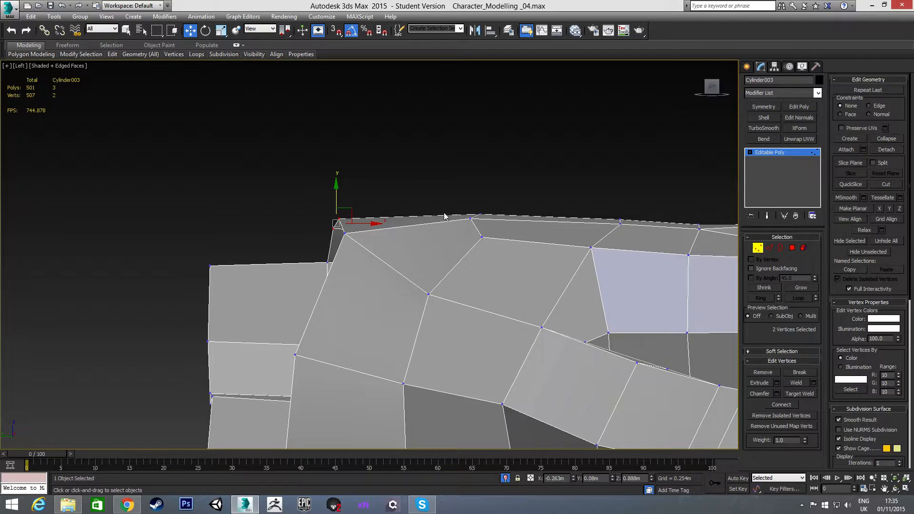
scroll(336, 223, up, 2)
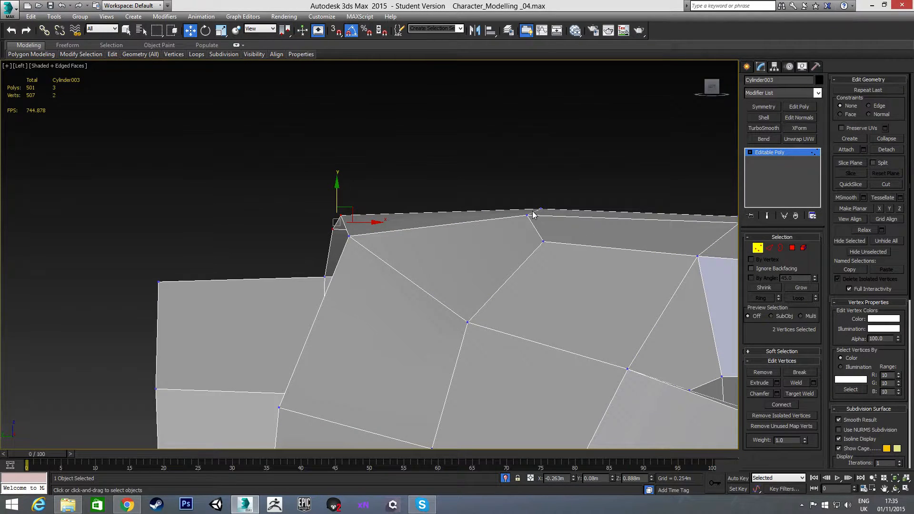
scroll(332, 246, up, 1)
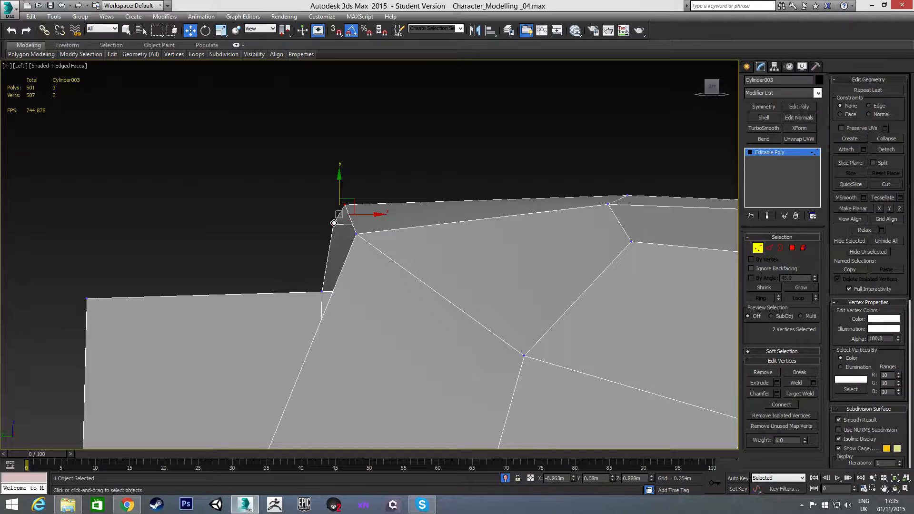
key(F3)
click(334, 225)
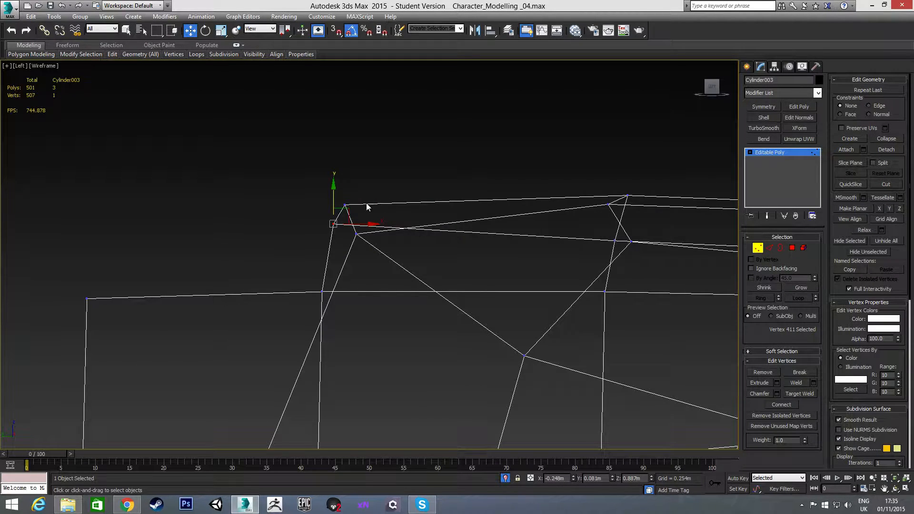
drag(332, 192, 332, 211)
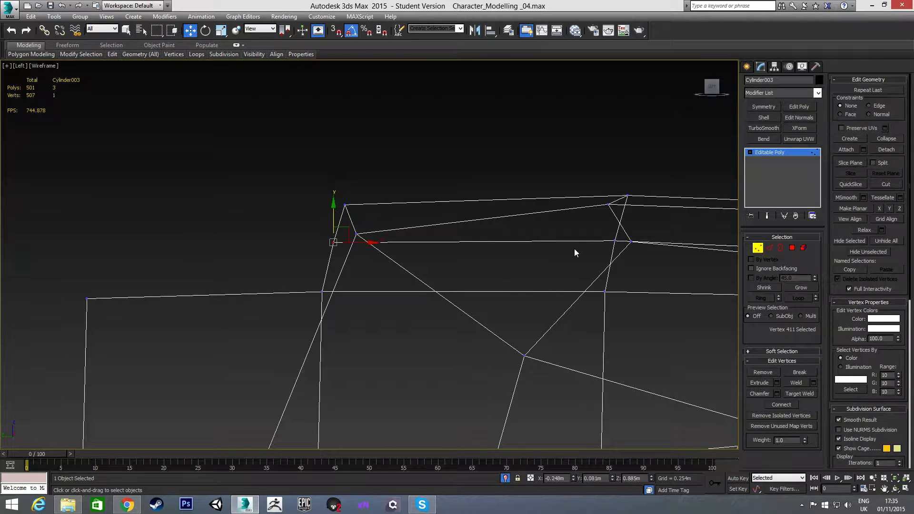
Return to shaded display and raise the bridge's thumb-side free vertex slightly to a Z of about 0.889 m.
key(F3)
alt+middle_drag(390, 229, 595, 197)
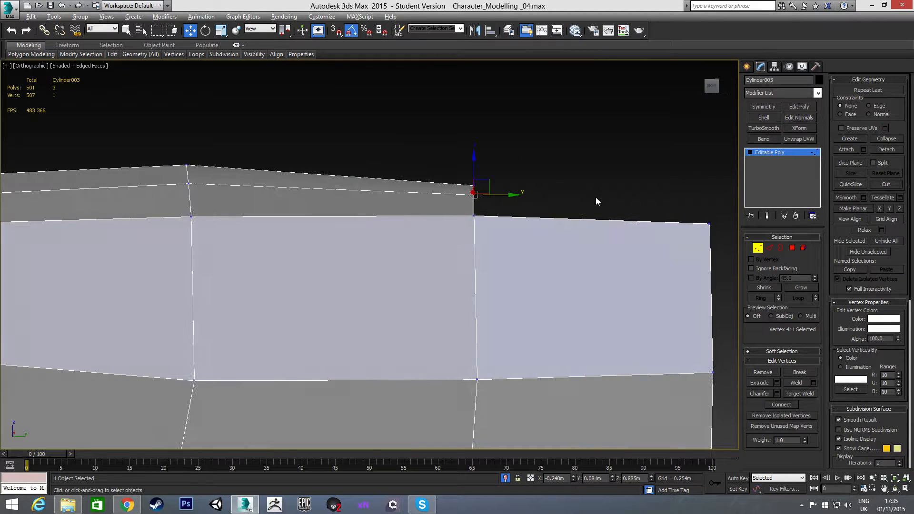
click(471, 183)
drag(475, 156, 474, 150)
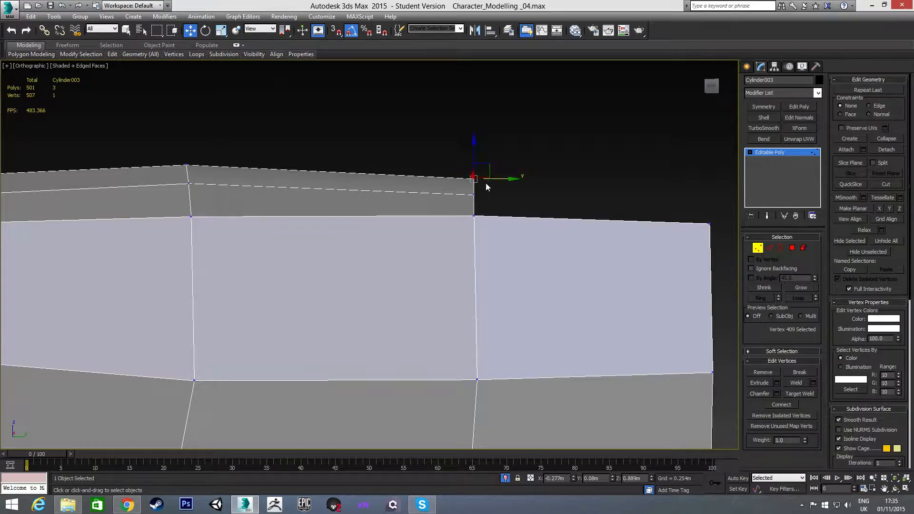
In the top view, move the bridge's two free vertices in X toward the little-finger side, in line with the edge columns below.
scroll(486, 182, down, 5)
alt+middle_drag(495, 259, 376, 339)
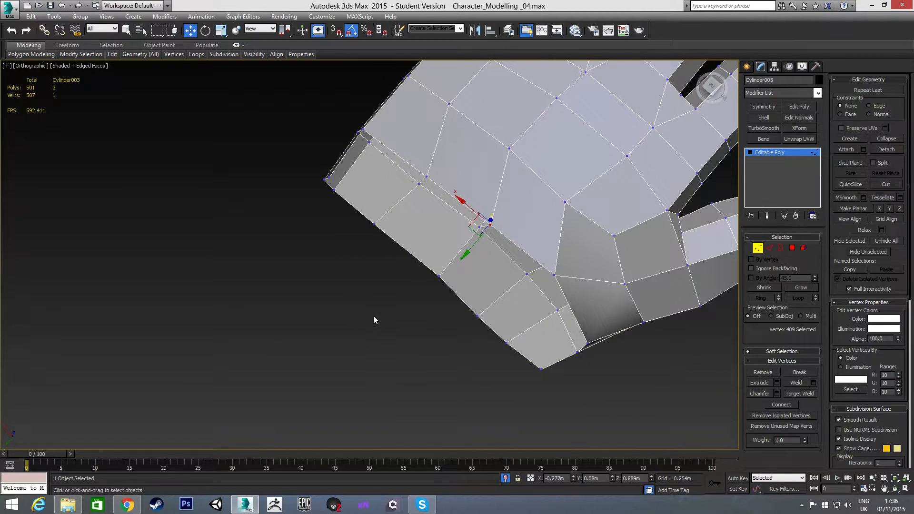
key(t)
scroll(379, 276, up, 5)
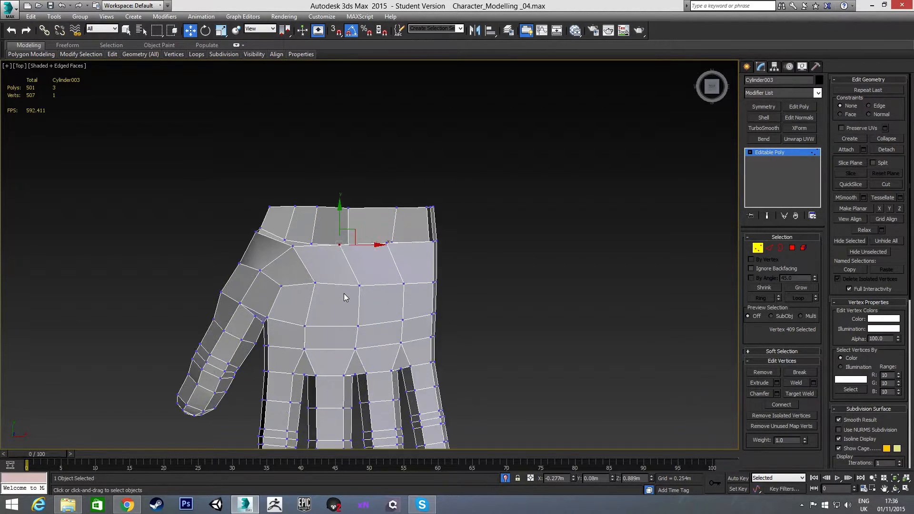
scroll(343, 292, up, 3)
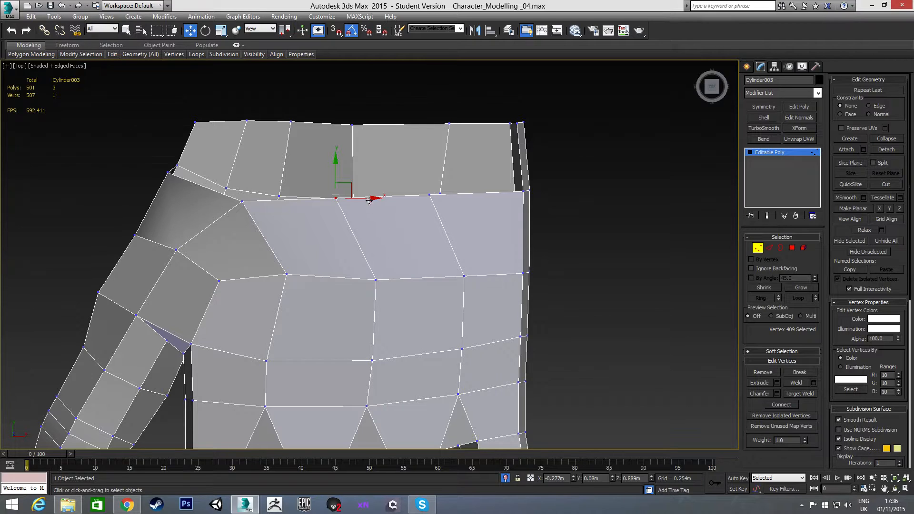
drag(373, 199, 458, 195)
click(430, 194)
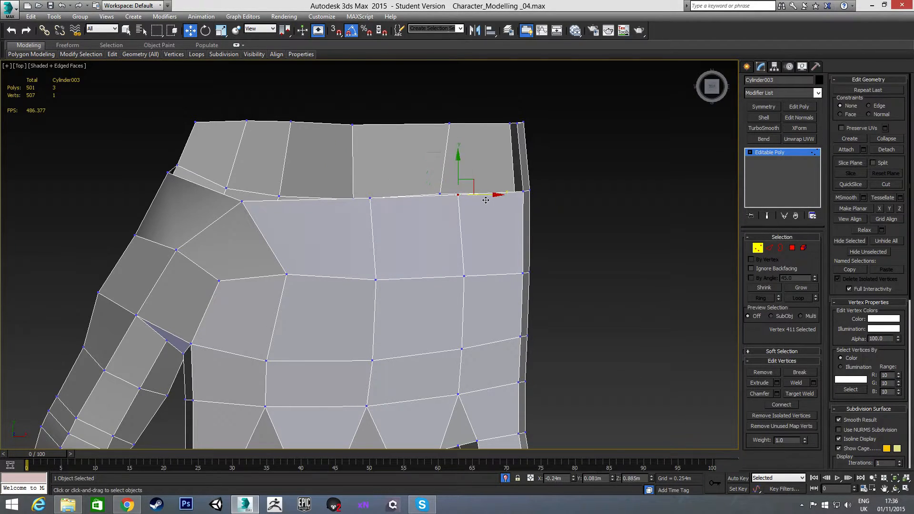
Move the three uppermost vertices on the little-finger side of the back of the hand slightly inward.
click(524, 191)
ctrl+click(523, 274)
ctrl+click(521, 337)
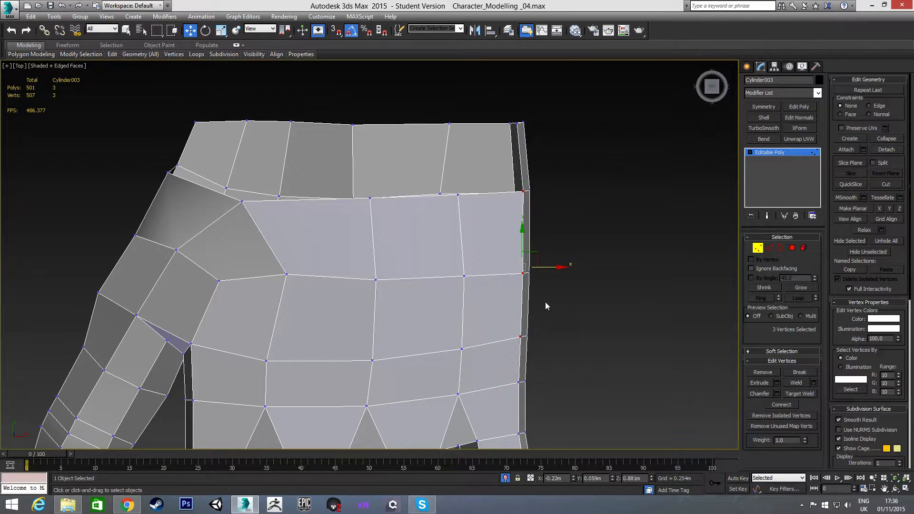
drag(552, 267, 544, 267)
click(517, 123)
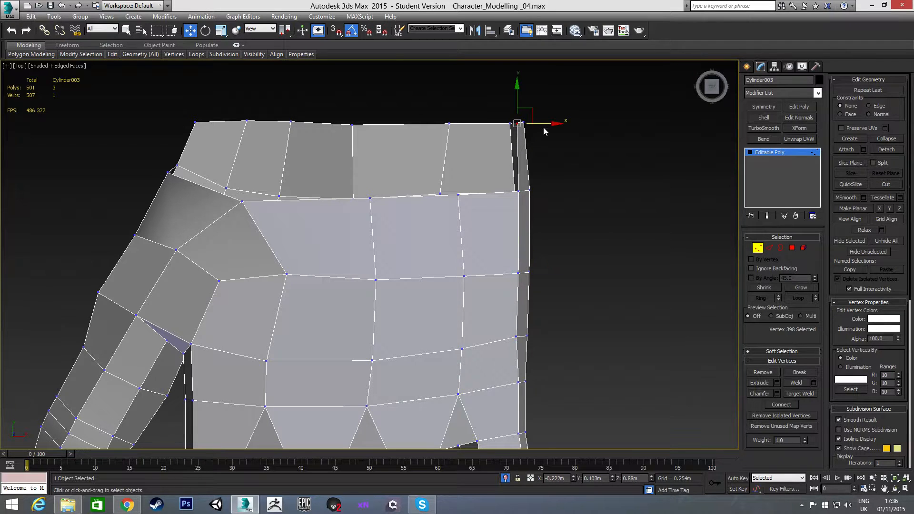
Extrude the five open border edges on the back of the hand outward toward the wrist.
alt+middle_drag(536, 281, 503, 246)
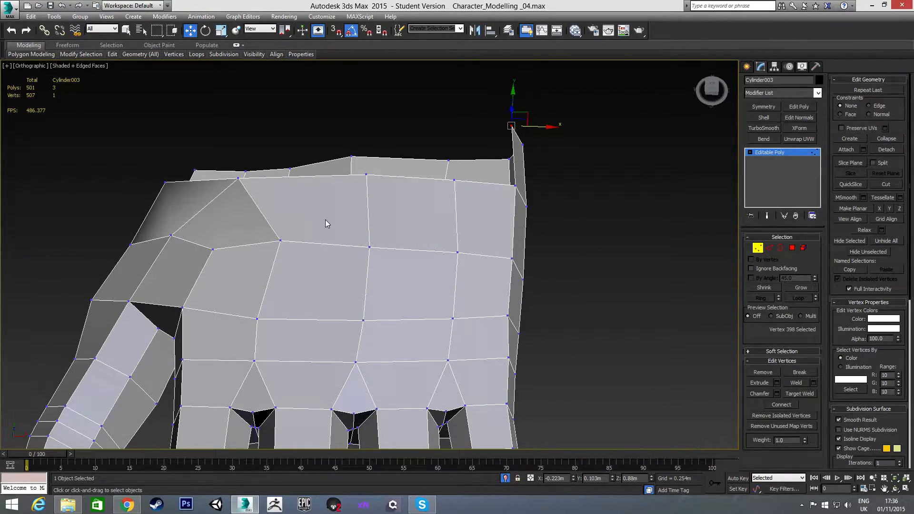
alt+middle_drag(320, 236, 550, 283)
key(2)
click(567, 295)
ctrl+click(553, 220)
ctrl+click(478, 140)
ctrl+click(405, 109)
ctrl+click(347, 98)
alt+middle_drag(365, 176, 387, 195)
shift+drag(460, 191, 444, 245)
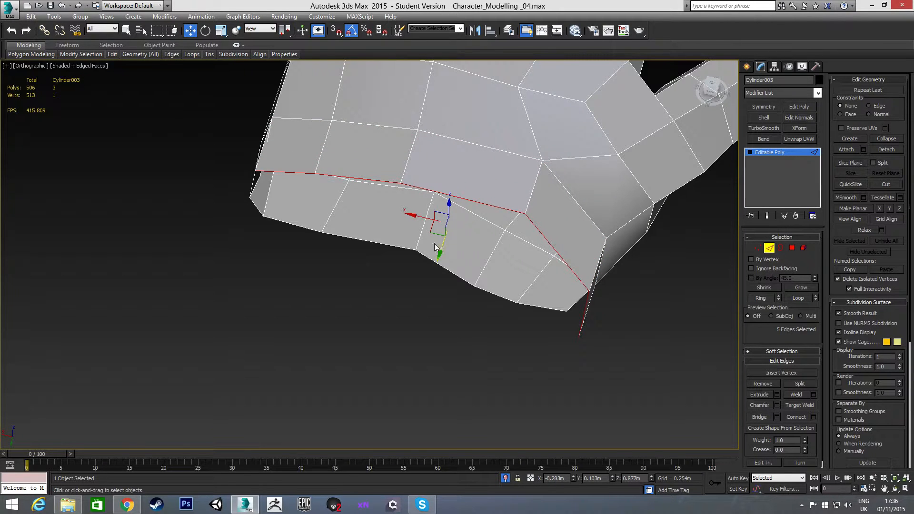
Nudge the extruded border edges slightly further toward the wrist in the top view.
key(t)
key(z)
middle_drag(321, 308, 331, 264)
scroll(336, 242, up, 2)
scroll(342, 245, down, 2)
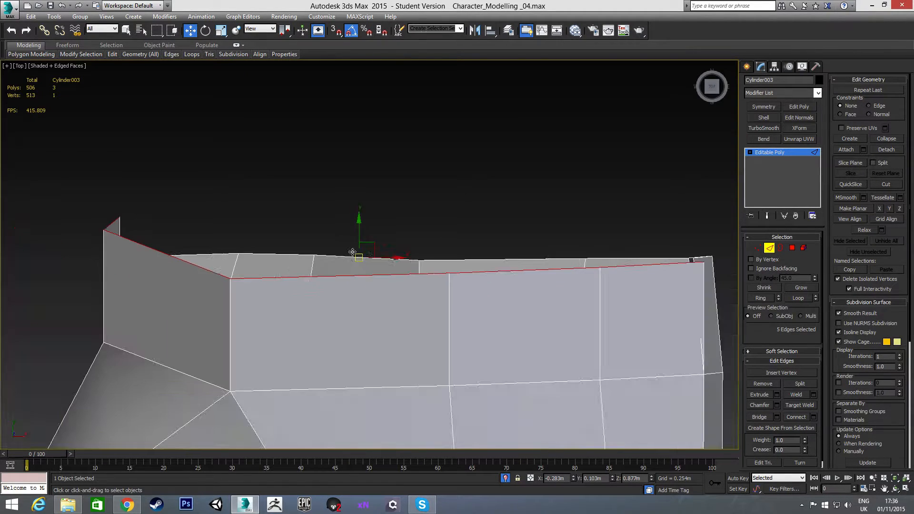
scroll(356, 252, down, 2)
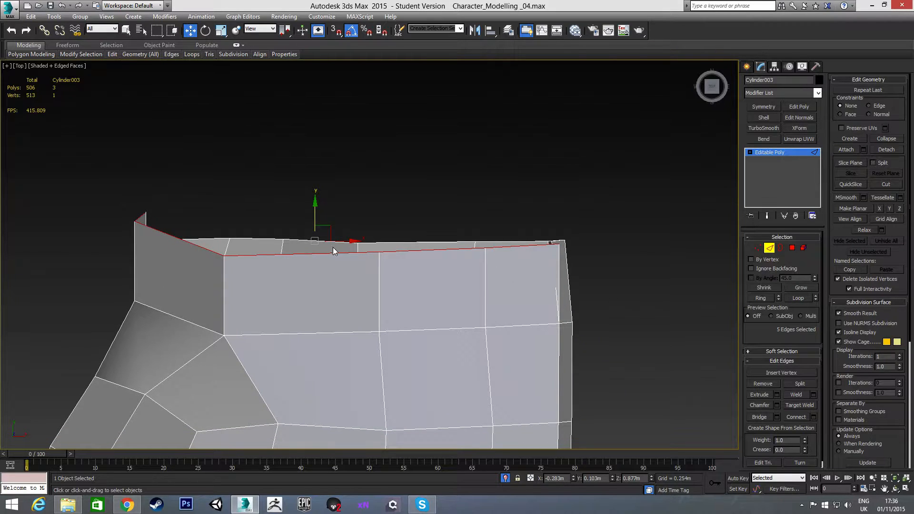
drag(314, 210, 314, 207)
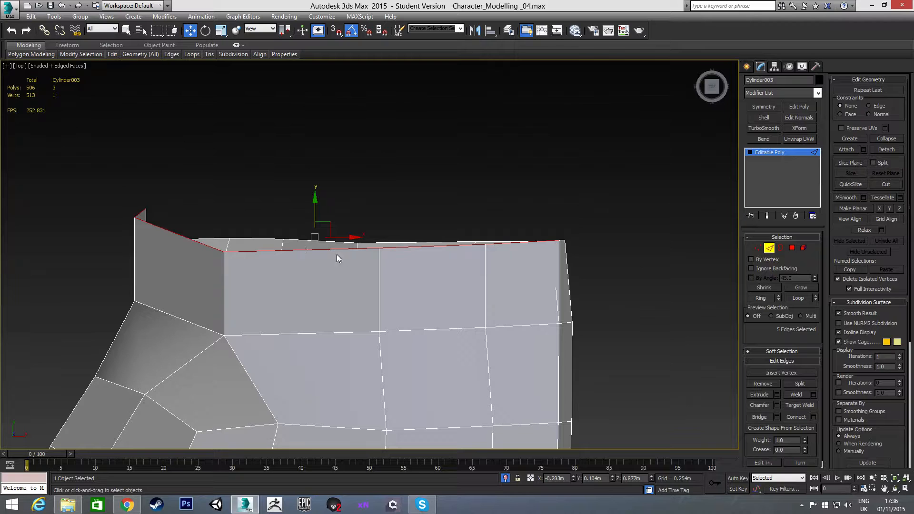
Flatten all 14 vertices along the wrist opening into one straight line by making them planar in Z.
key(1)
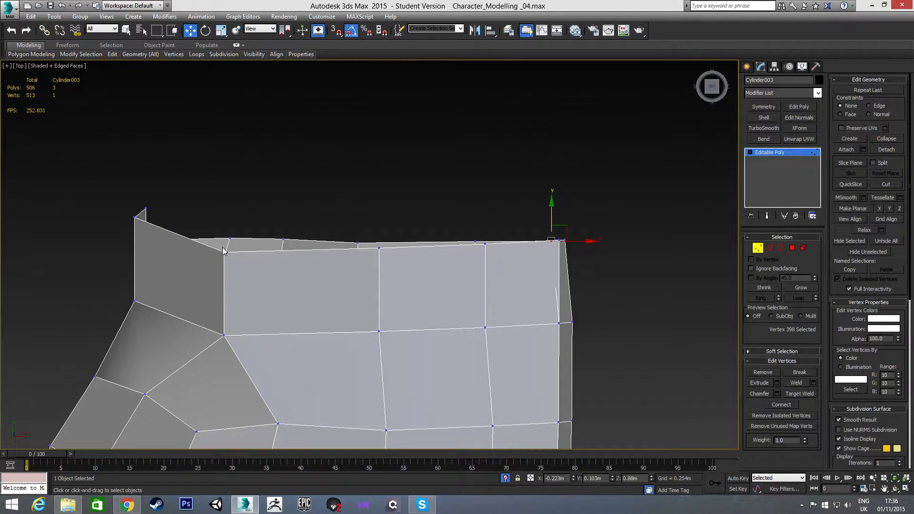
key(F3)
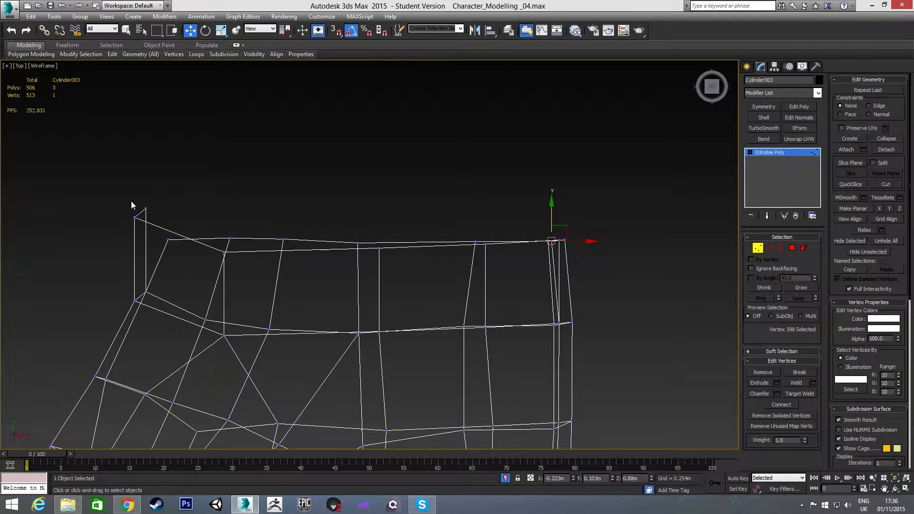
drag(466, 261, 612, 267)
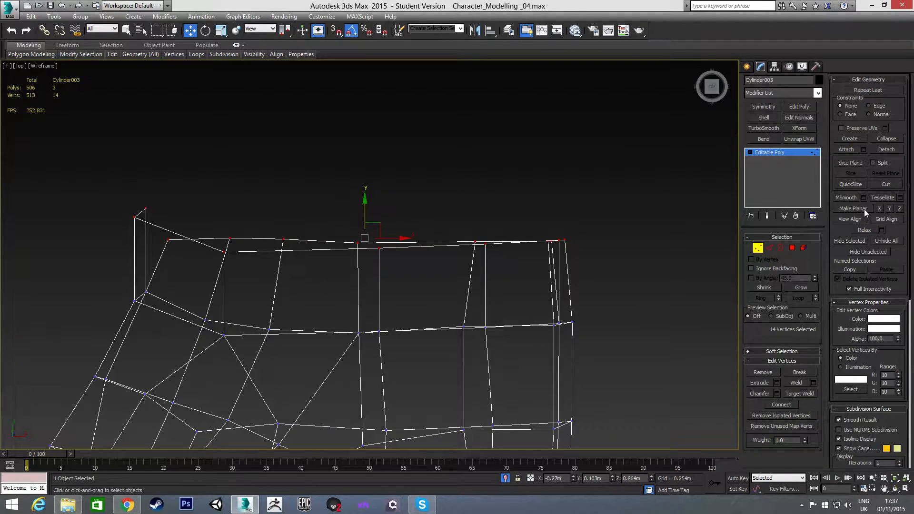
click(899, 209)
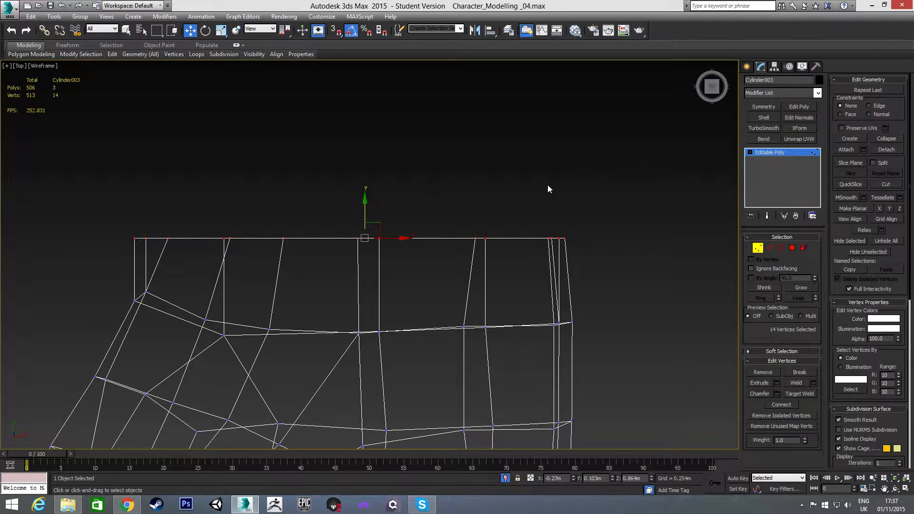
key(F3)
middle_drag(333, 249, 400, 229)
scroll(405, 231, down, 2)
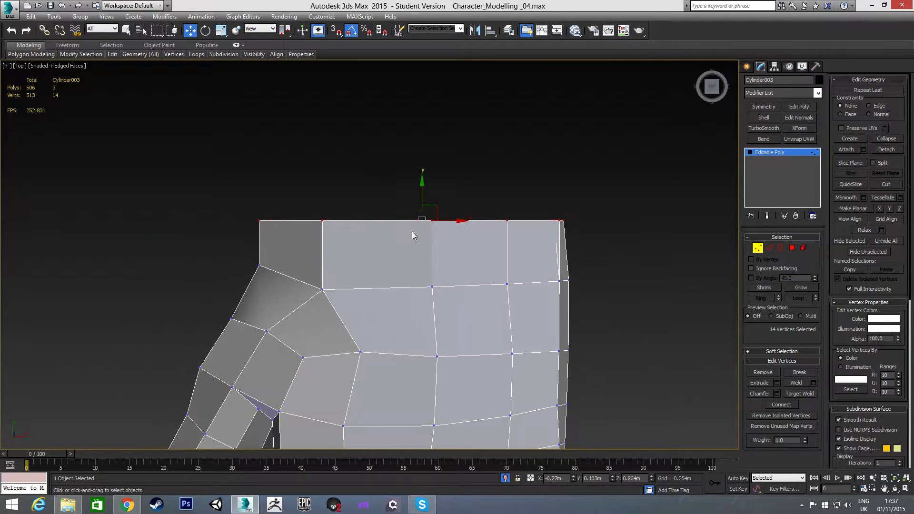
Target weld the loose vertices at both ends of the new wrist strip to their neighbouring wrist-border vertices.
alt+middle_drag(463, 230, 521, 245)
scroll(523, 243, up, 2)
click(639, 179)
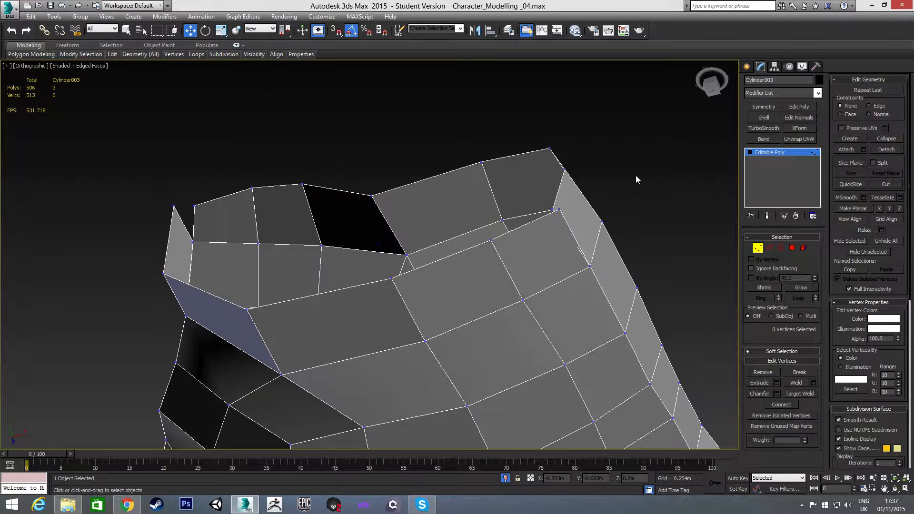
right_click(625, 178)
click(615, 245)
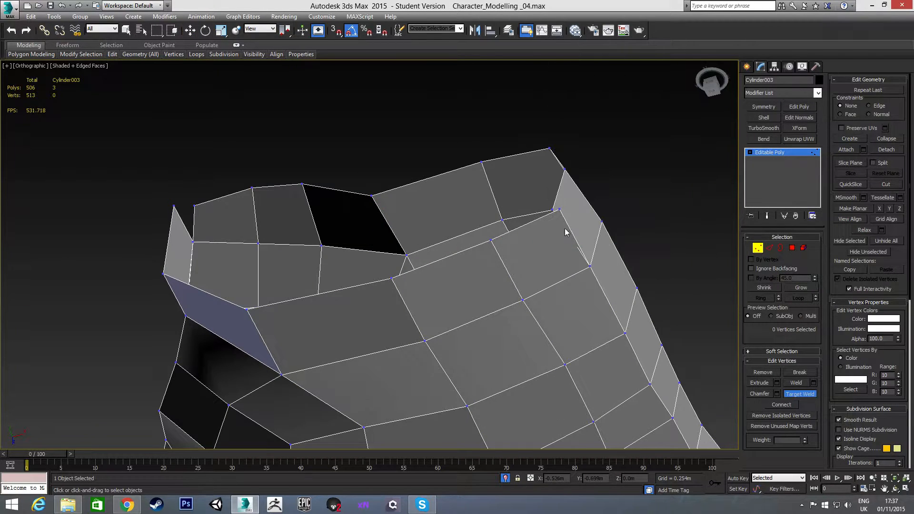
click(560, 210)
click(552, 209)
click(174, 205)
click(193, 205)
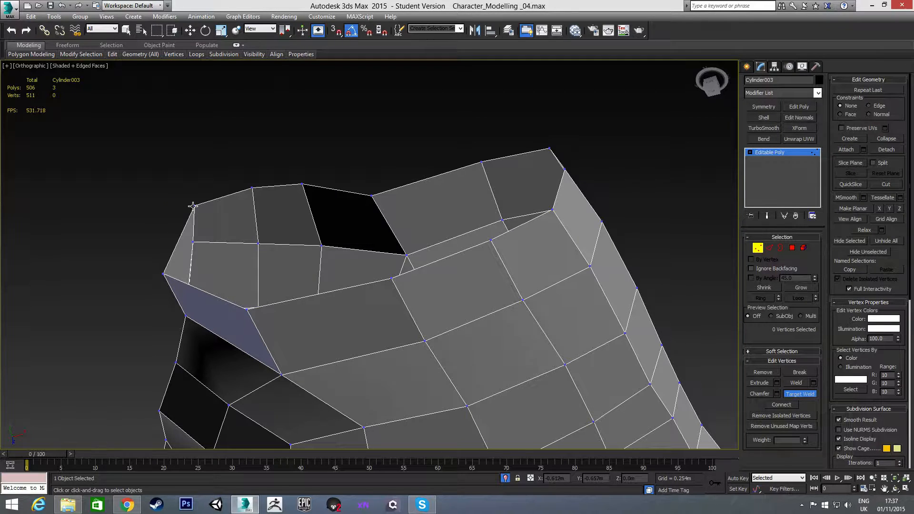
key(w)
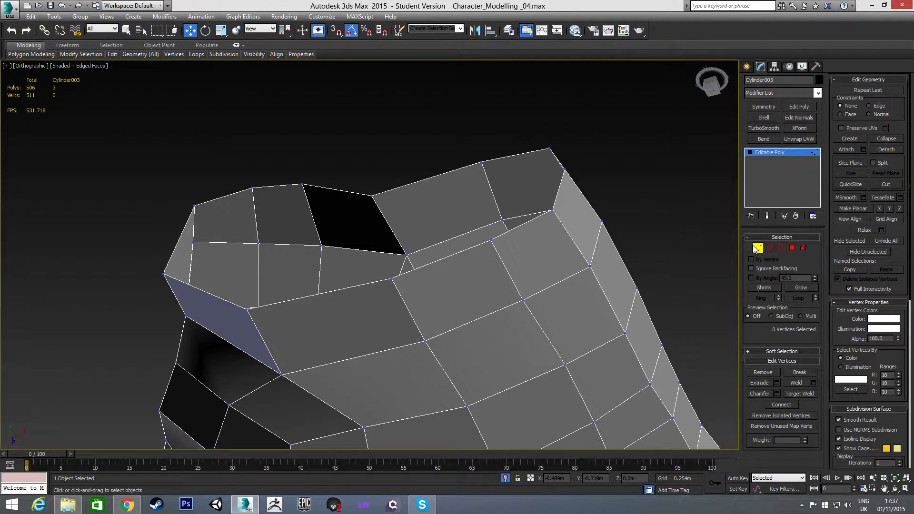
Scale the 12 wrist-opening vertices narrower and shift them toward the little-finger side.
key(t)
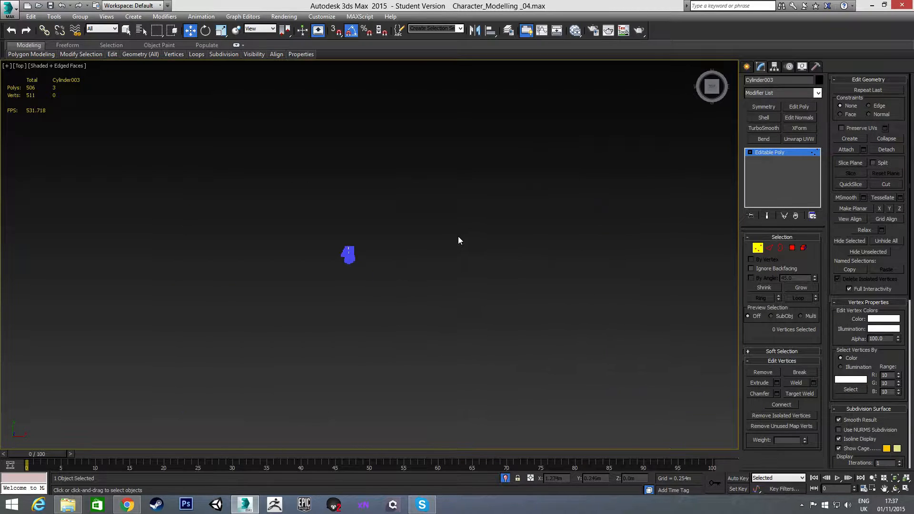
key(z)
scroll(418, 175, up, 6)
drag(286, 121, 669, 147)
middle_drag(565, 176, 492, 200)
key(r)
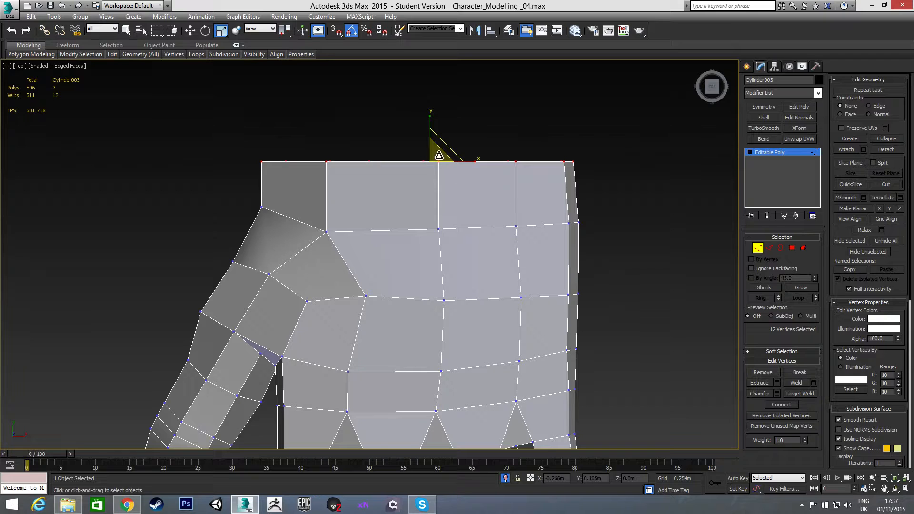
drag(439, 155, 435, 165)
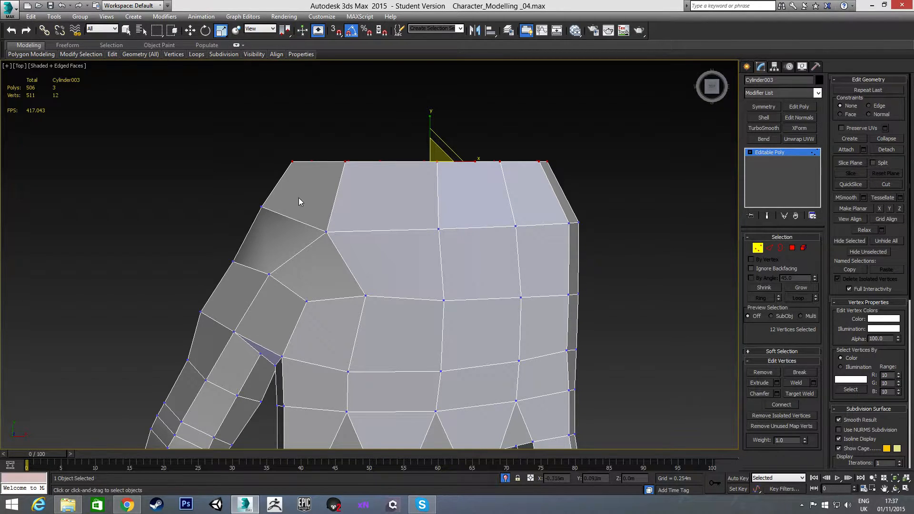
key(w)
drag(457, 163, 478, 164)
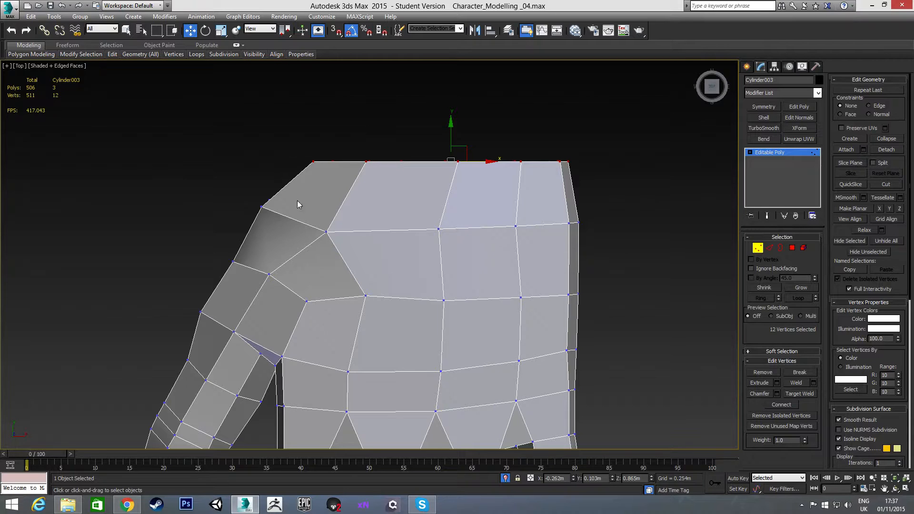
Move the two outer vertices at the base of the thumb inward toward the palm.
scroll(276, 231, down, 3)
scroll(335, 178, up, 3)
drag(373, 202, 385, 200)
key(F3)
key(F3)
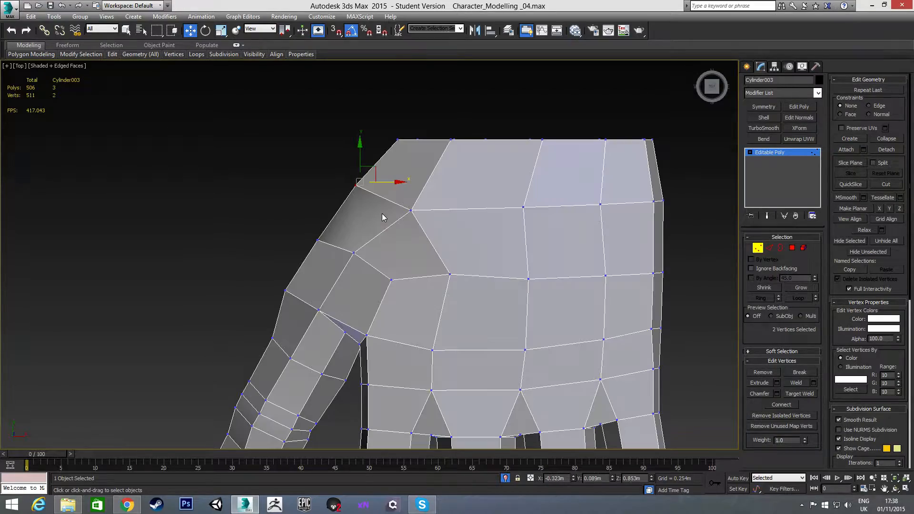
Nudge three vertices on the palm side of the thumb base slightly inward.
alt+middle_drag(388, 207, 429, 261)
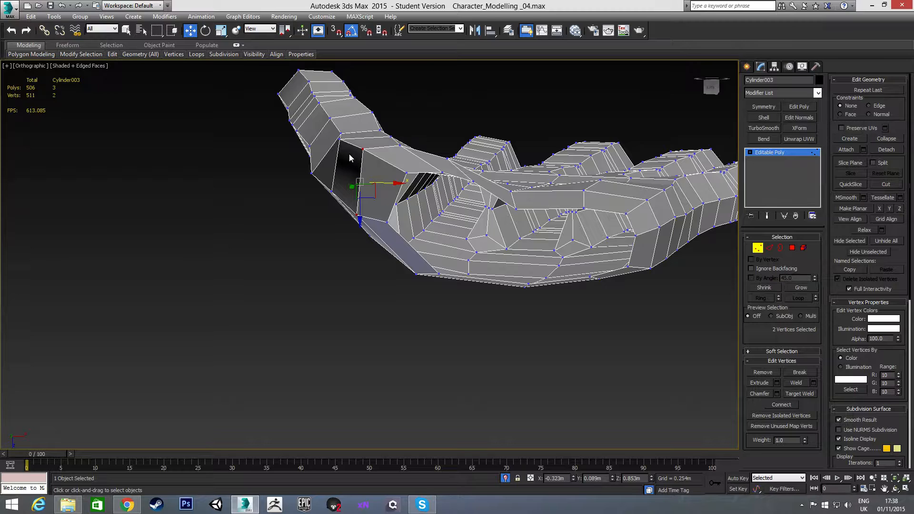
mouse_move(341, 145)
mouse_down()
mouse_move(333, 134)
mouse_move(347, 147)
mouse_up()
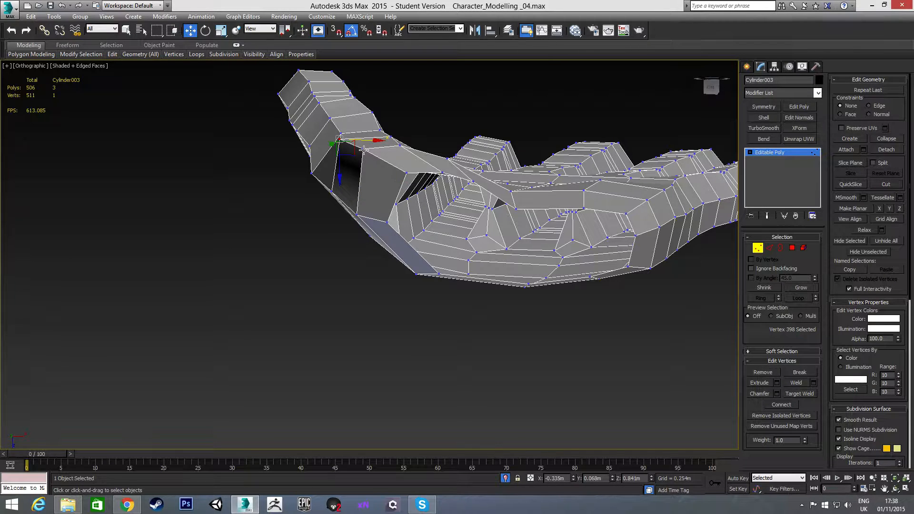
ctrl+click(406, 173)
mouse_move(392, 202)
alt+middle_down()
mouse_move(406, 207)
mouse_move(377, 205)
alt+middle_up()
drag(369, 189, 369, 189)
alt+middle_drag(370, 189, 395, 184)
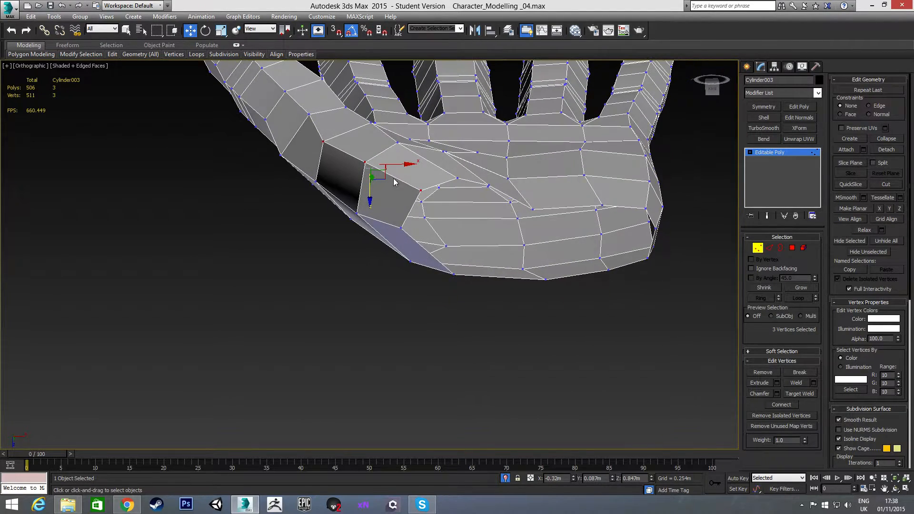
drag(399, 164, 403, 165)
alt+middle_drag(404, 165, 410, 187)
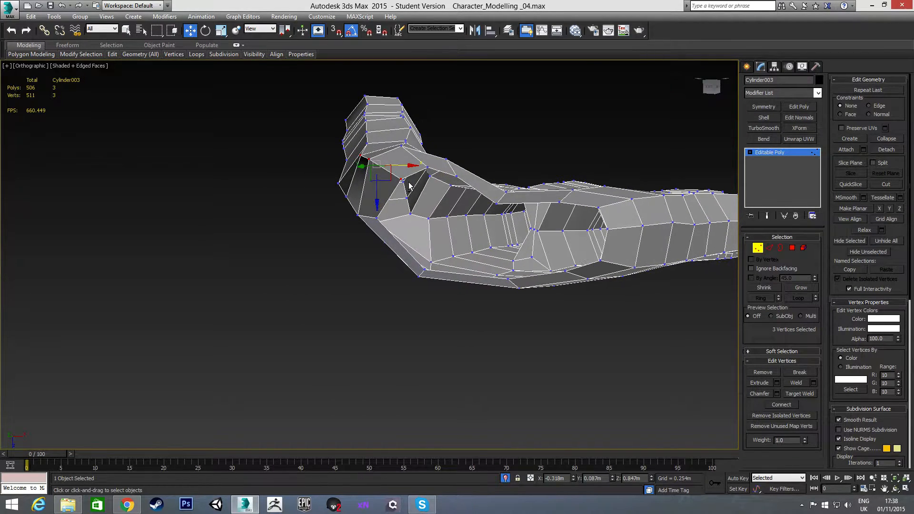
Reposition the outer thumb-base vertex and the adjacent vertex on the back of the hand to smooth the contour.
click(358, 216)
drag(356, 213, 342, 220)
alt+middle_drag(342, 216, 354, 165)
middle_drag(354, 165, 342, 206)
scroll(342, 206, up, 2)
click(385, 178)
drag(385, 152, 385, 147)
alt+middle_drag(385, 147, 359, 204)
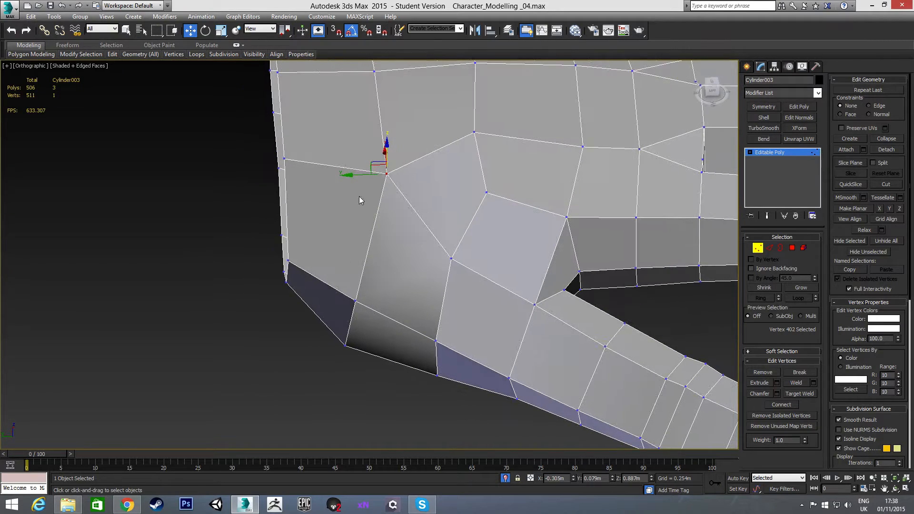
alt+middle_drag(322, 235, 317, 205)
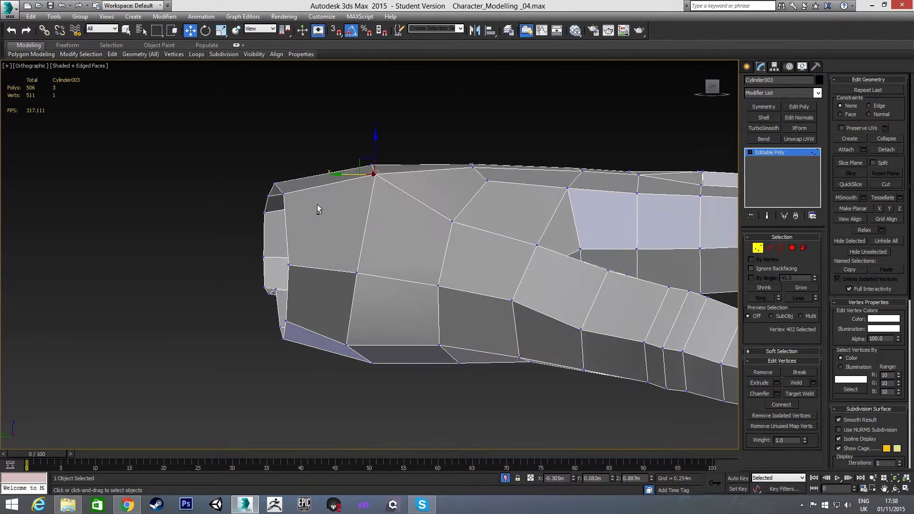
Move the two middle vertices on the back of the wrist border toward the thumb to straighten their edge lines.
scroll(405, 213, down, 3)
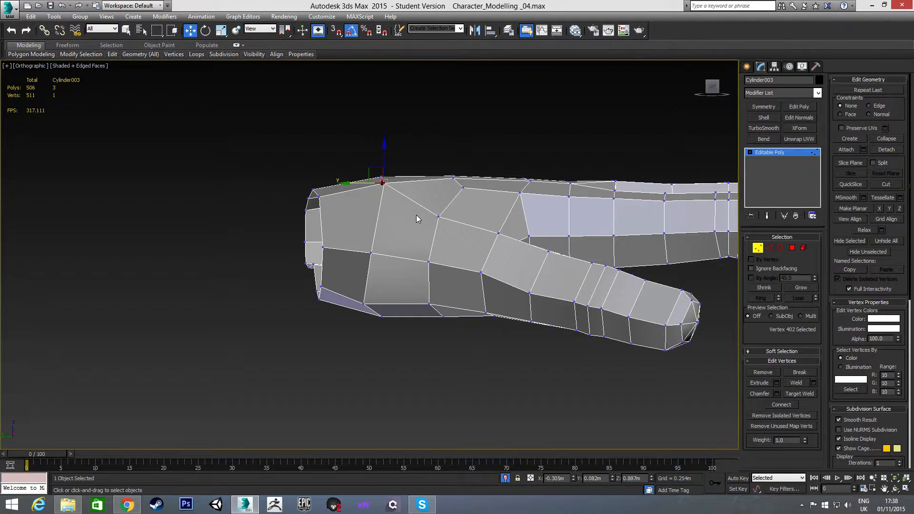
alt+middle_drag(419, 221, 383, 248)
key(t)
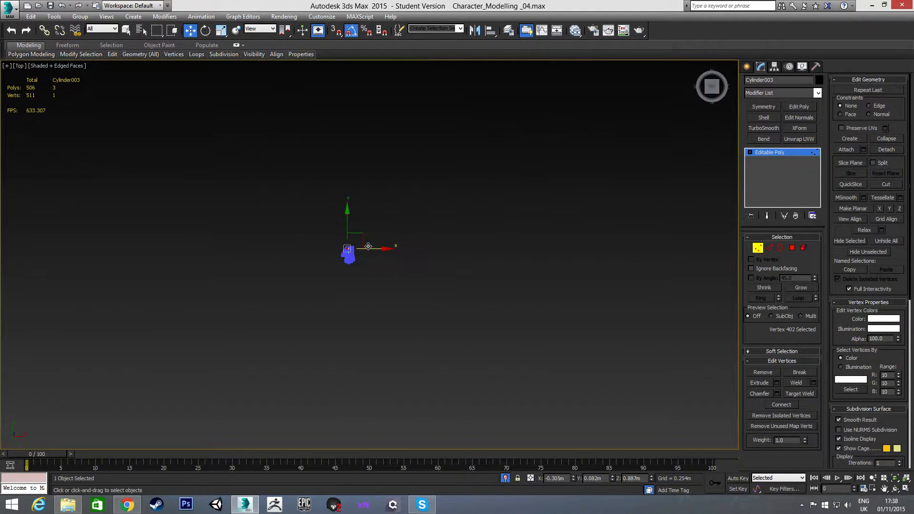
scroll(361, 267, up, 10)
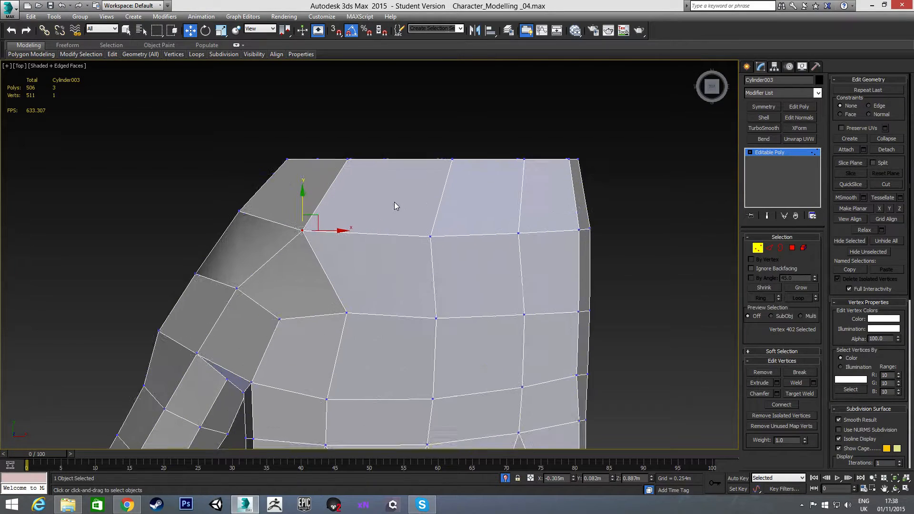
click(454, 160)
drag(478, 160, 460, 163)
click(524, 159)
drag(547, 161, 537, 161)
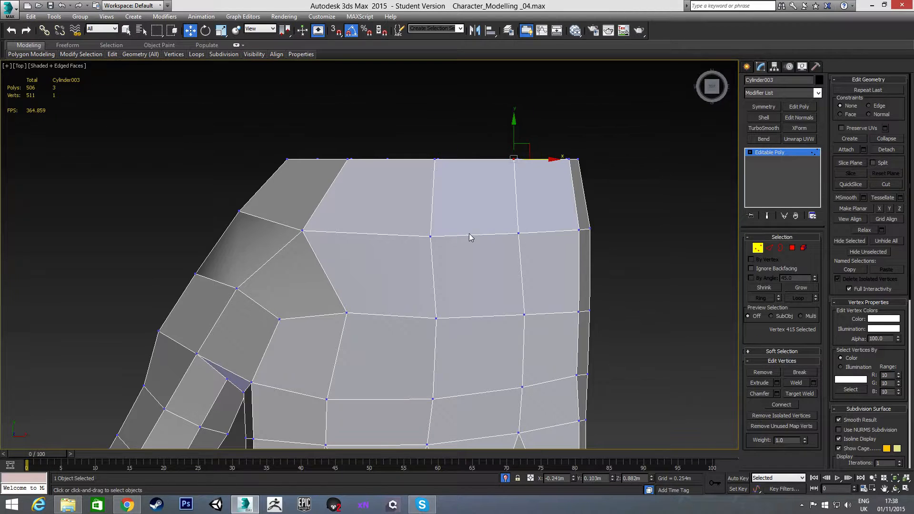
Nudge the two middle vertices in the row just below the wrist border toward the little-finger side.
click(431, 237)
drag(447, 238, 451, 237)
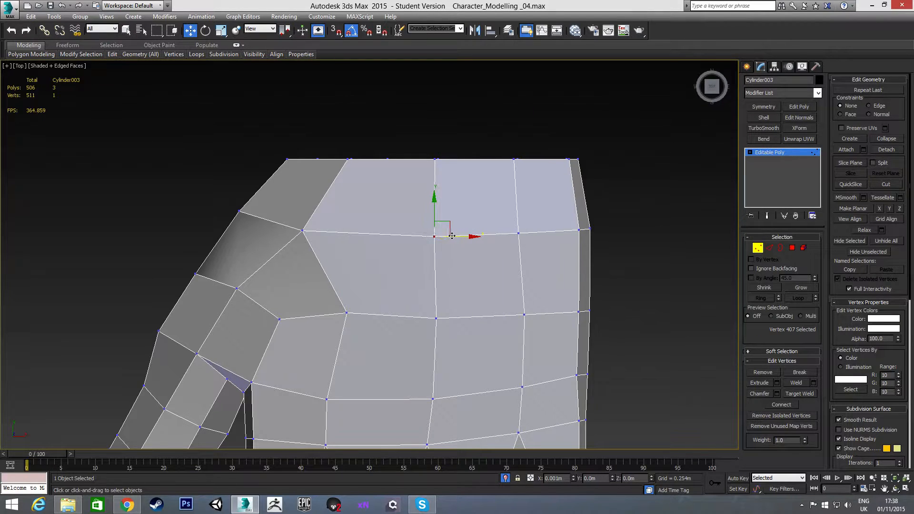
middle_drag(477, 257, 483, 232)
scroll(482, 233, down, 2)
click(512, 210)
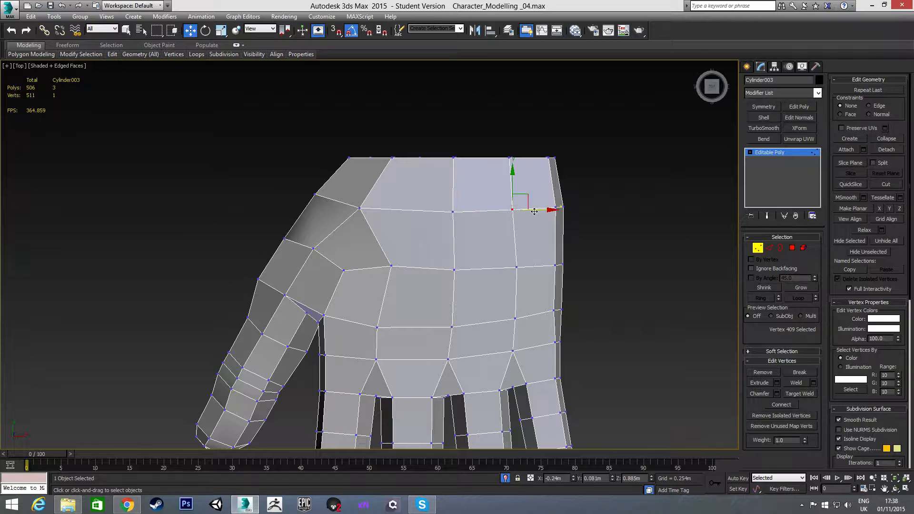
drag(537, 210, 539, 211)
Nudge the wrist-border vertex nearest the thumb on the back of the hand toward the little-finger side.
click(414, 236)
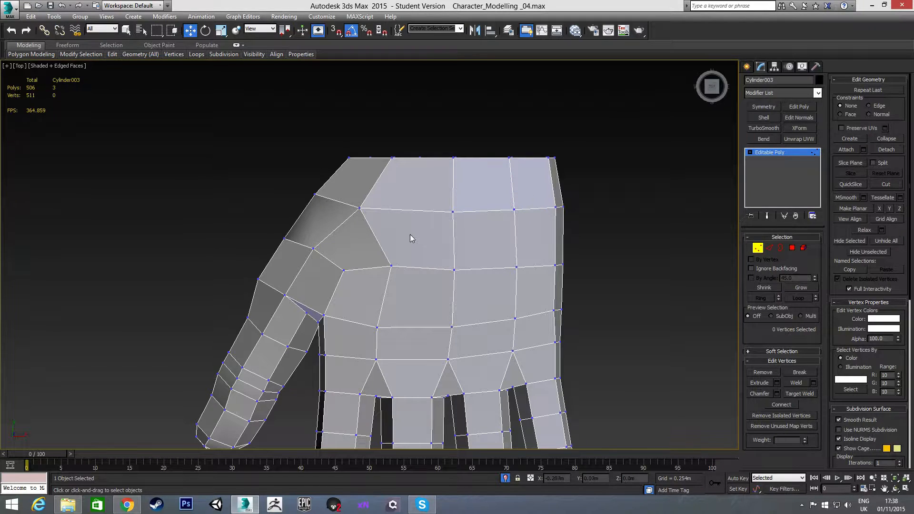
click(392, 157)
drag(414, 160, 419, 161)
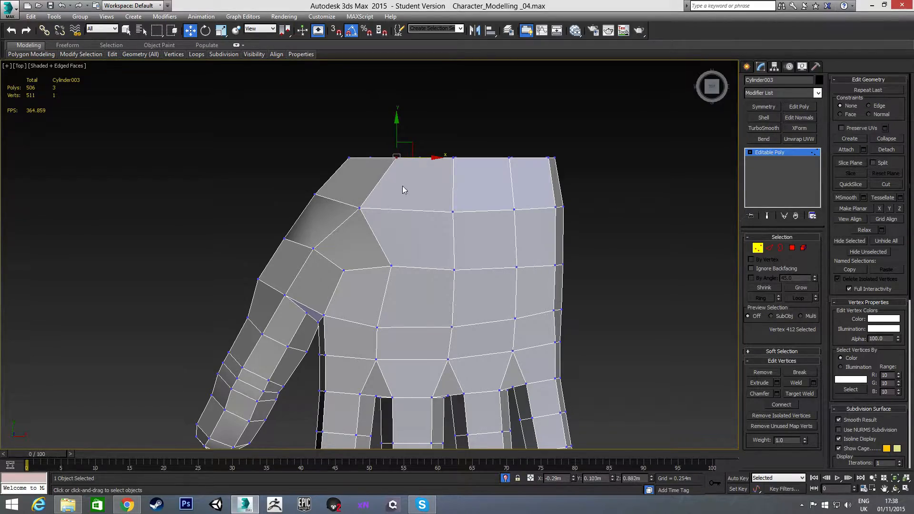
Select the open wrist border and examine its outline and the surrounding back-of-hand topology from several angles.
alt+middle_drag(384, 198, 448, 187)
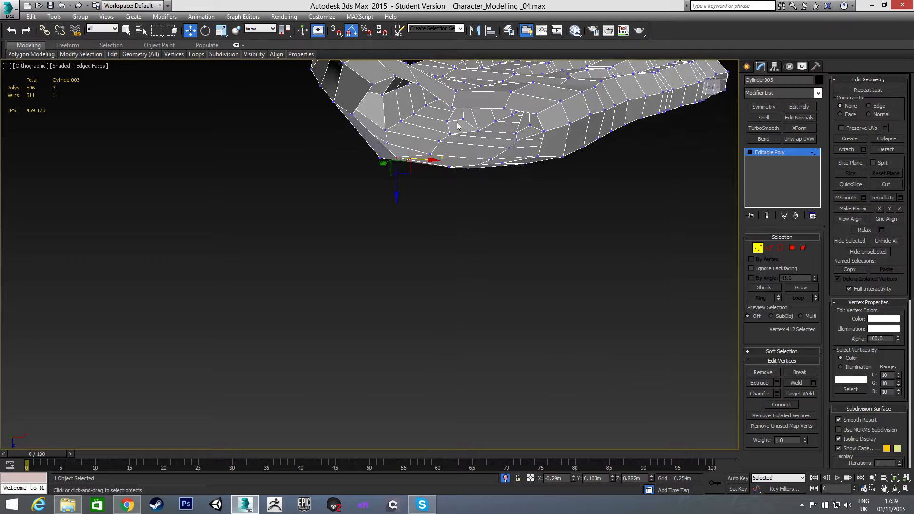
key(3)
click(464, 110)
alt+middle_drag(445, 146, 502, 232)
scroll(476, 222, up, 4)
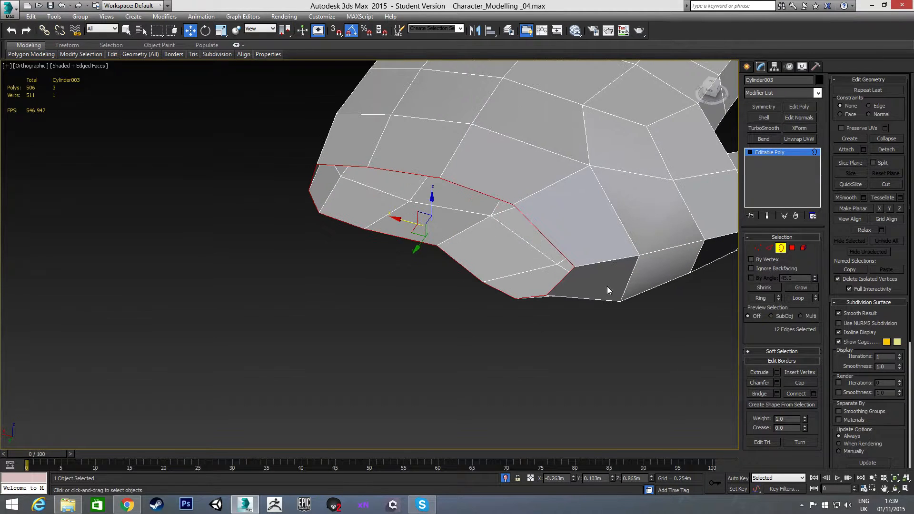
middle_drag(548, 170, 477, 227)
scroll(490, 222, down, 3)
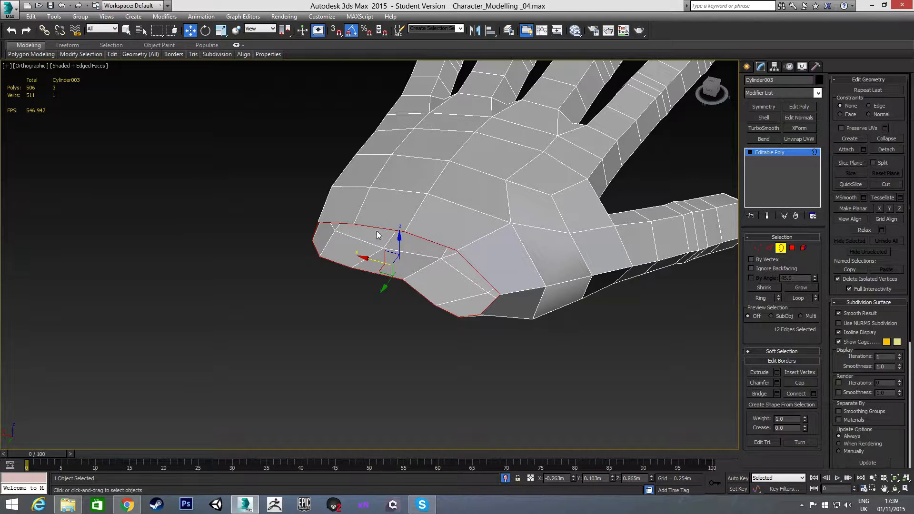
alt+middle_drag(395, 213, 413, 193)
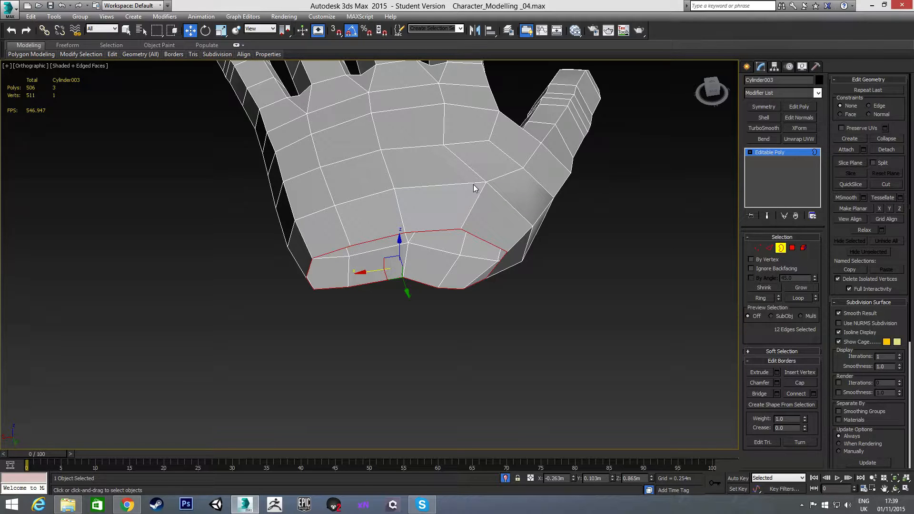
alt+middle_drag(464, 185, 454, 158)
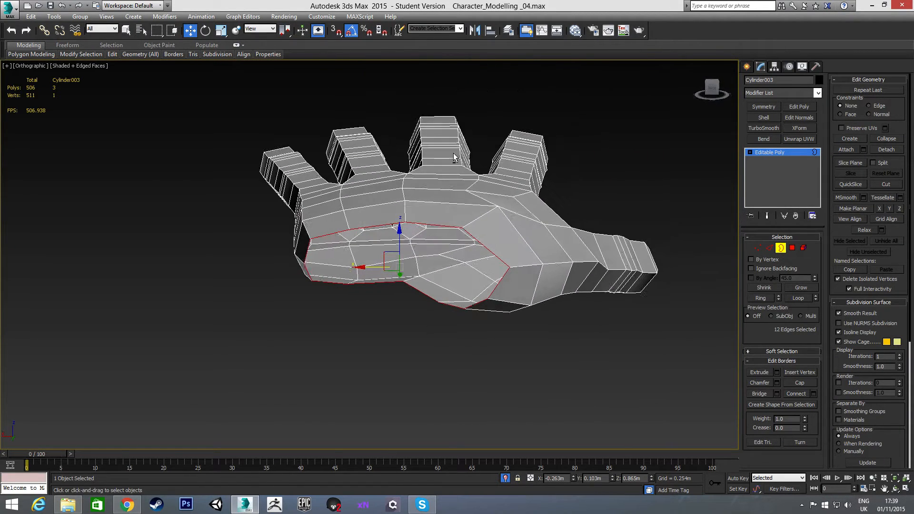
With the Edge constraint on, slide the back-of-hand vertex beside the thumb base toward the little-finger side.
key(1)
click(496, 210)
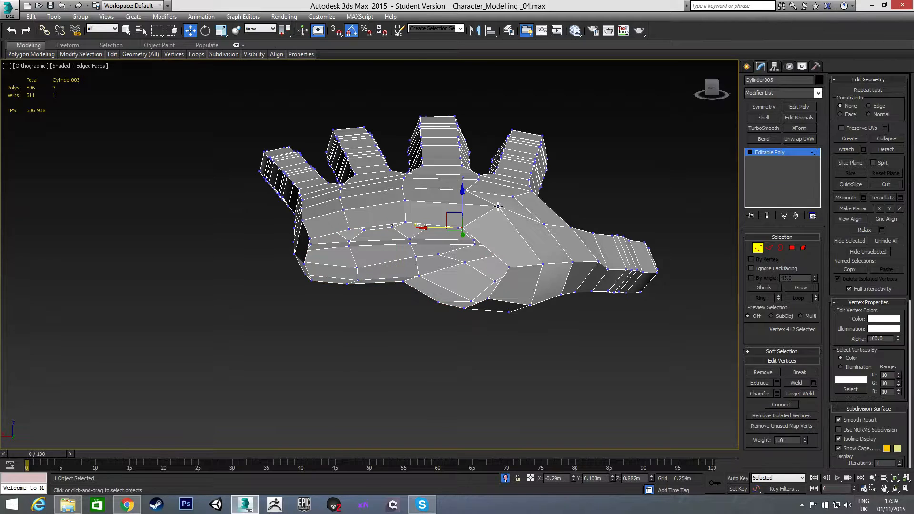
mouse_move(496, 210)
alt+middle_down()
mouse_move(492, 228)
mouse_move(496, 219)
alt+middle_up()
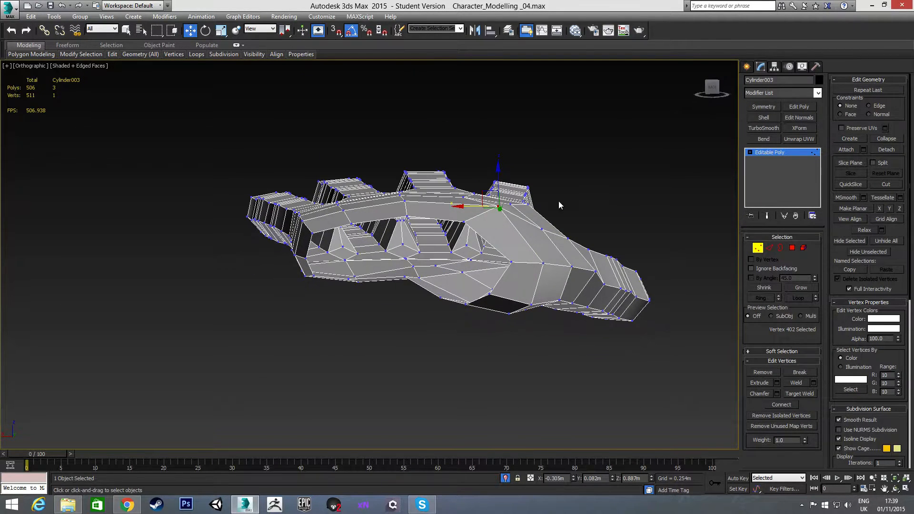
click(868, 106)
alt+middle_drag(714, 165, 619, 215)
drag(469, 207, 454, 208)
alt+middle_drag(455, 208, 443, 179)
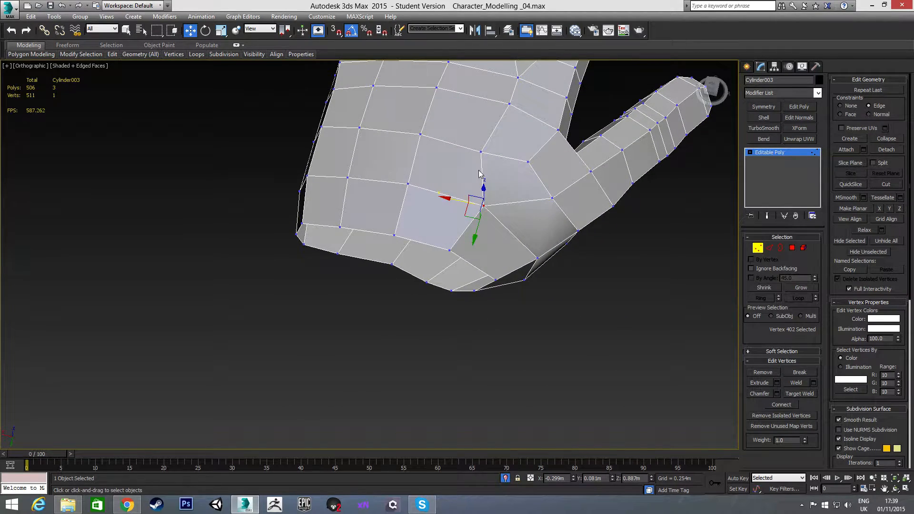
mouse_move(458, 200)
mouse_down()
mouse_move(447, 200)
mouse_move(455, 201)
mouse_up()
alt+middle_drag(456, 200, 442, 227)
Slide the next vertex toward the knuckles in that same column along its edge toward the thumb.
alt+middle_drag(518, 242, 560, 251)
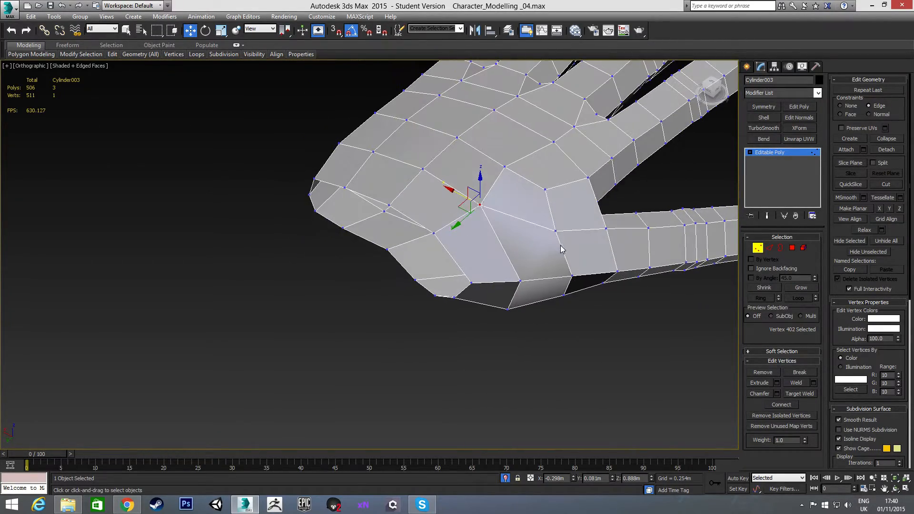
alt+middle_drag(432, 251, 471, 260)
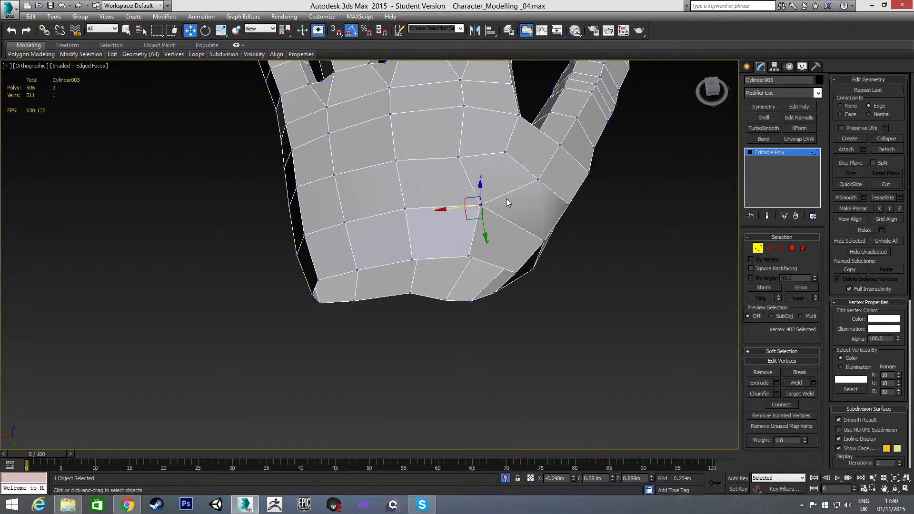
click(459, 158)
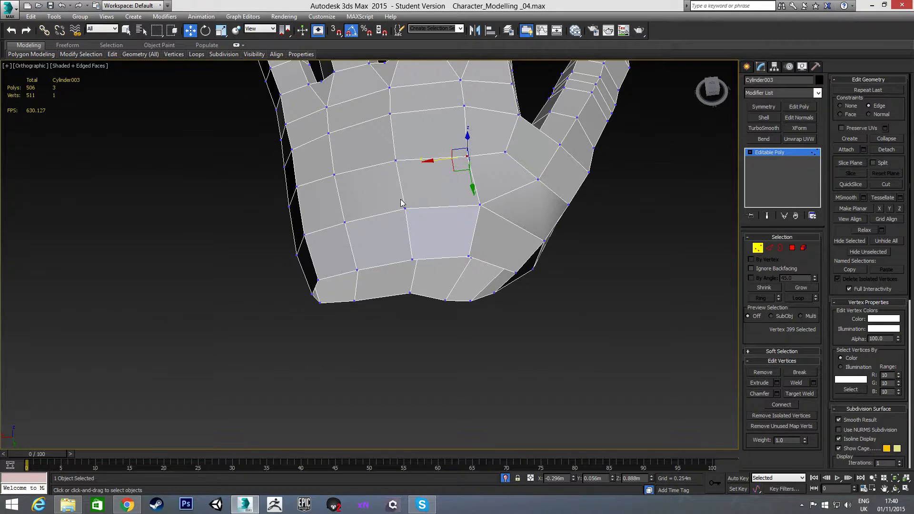
alt+middle_drag(406, 208, 407, 188)
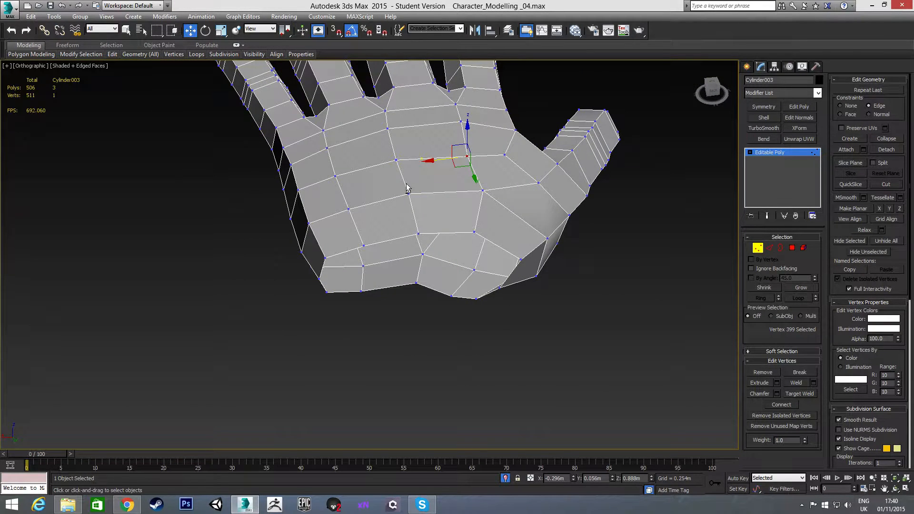
Remove the edge constraint and target-weld the three wrist-end vertices of the column nearest the little finger onto the adjacent middle column.
key(t)
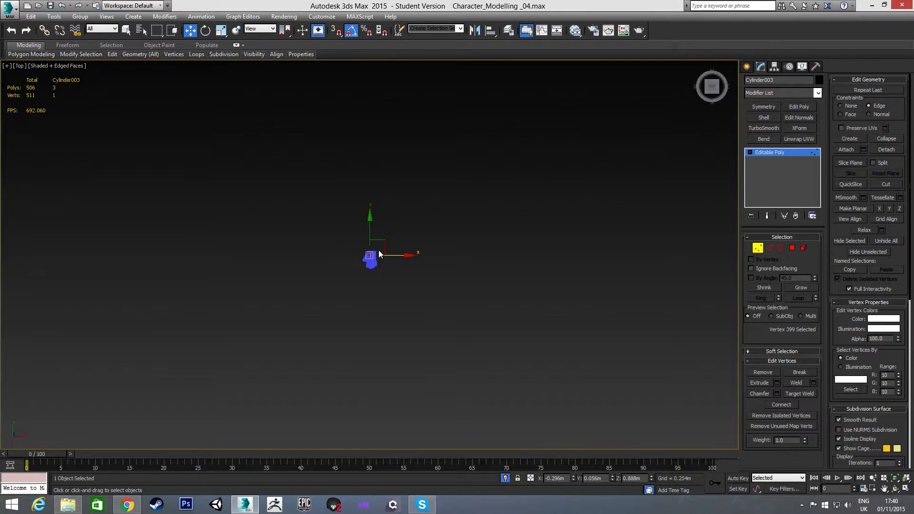
scroll(376, 219, up, 10)
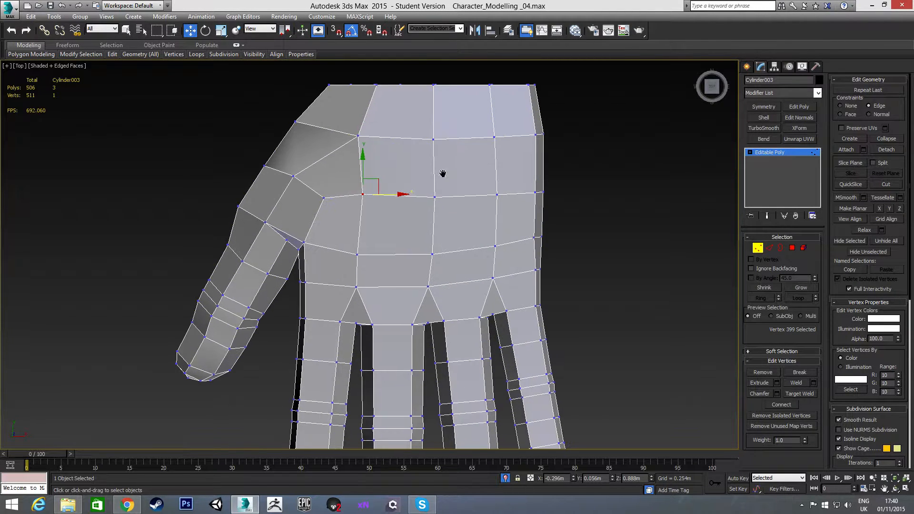
scroll(441, 190, up, 3)
middle_drag(511, 200, 511, 197)
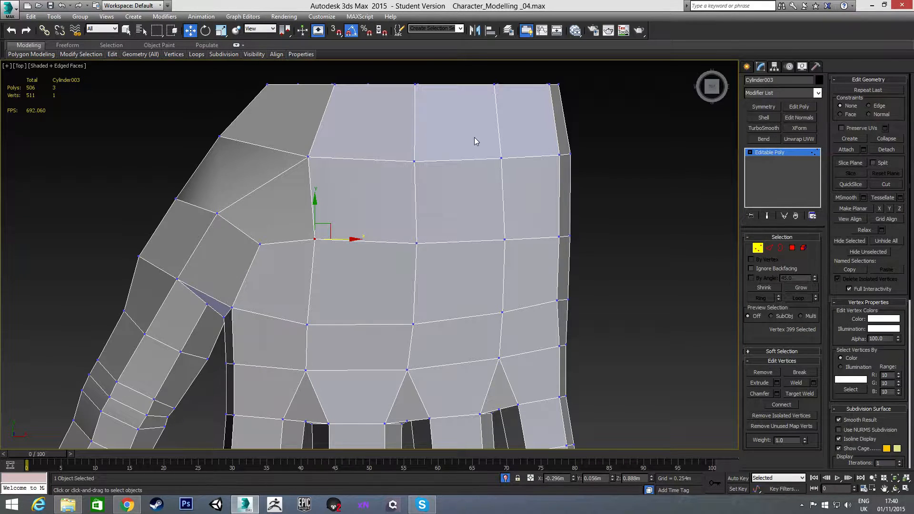
right_click(619, 165)
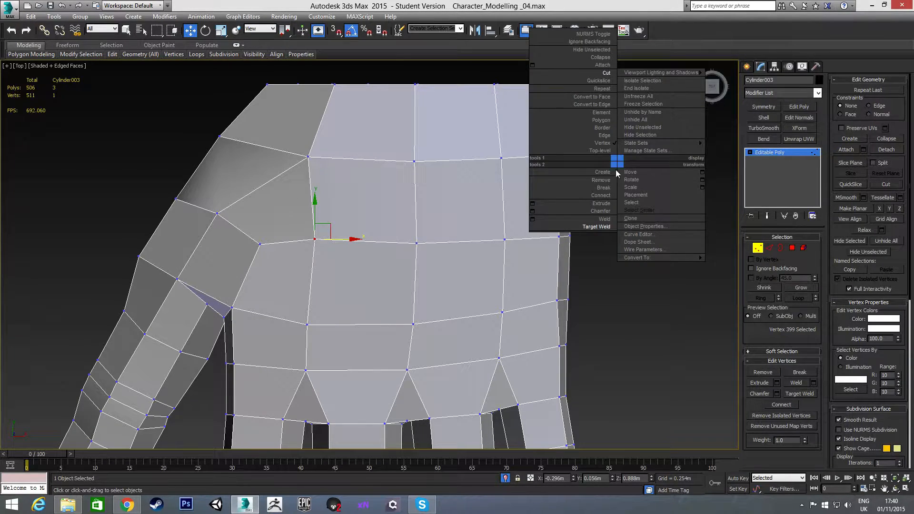
click(597, 228)
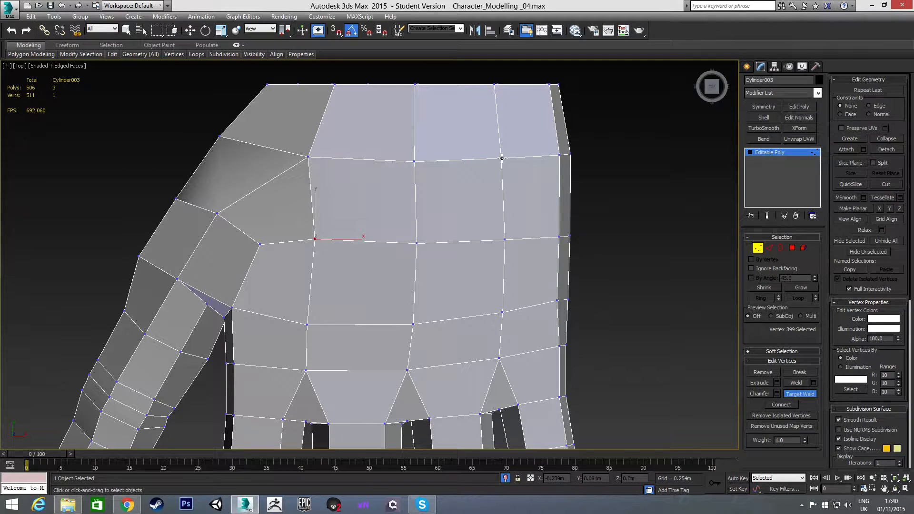
click(414, 162)
click(504, 239)
click(416, 243)
click(495, 85)
click(416, 85)
key(w)
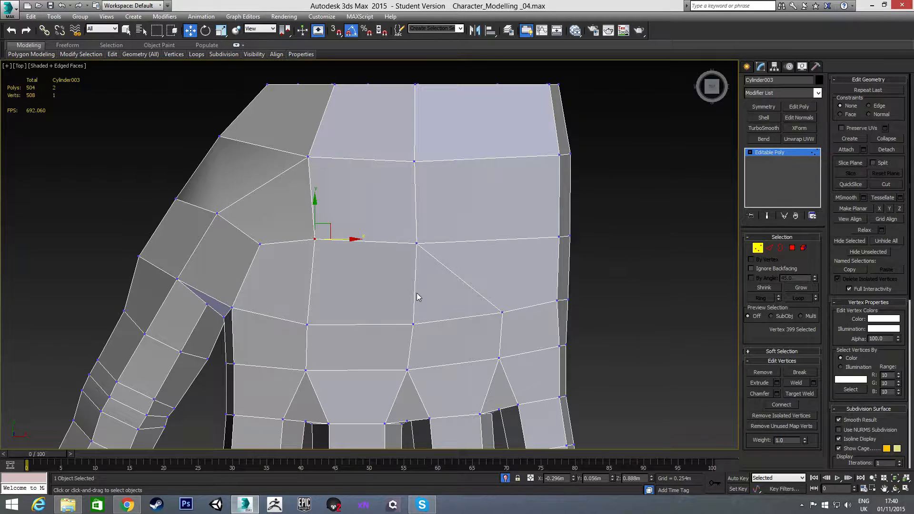
Examine the back of the hand around the welded column and the triangle above the knuckles.
alt+middle_drag(439, 287, 474, 220)
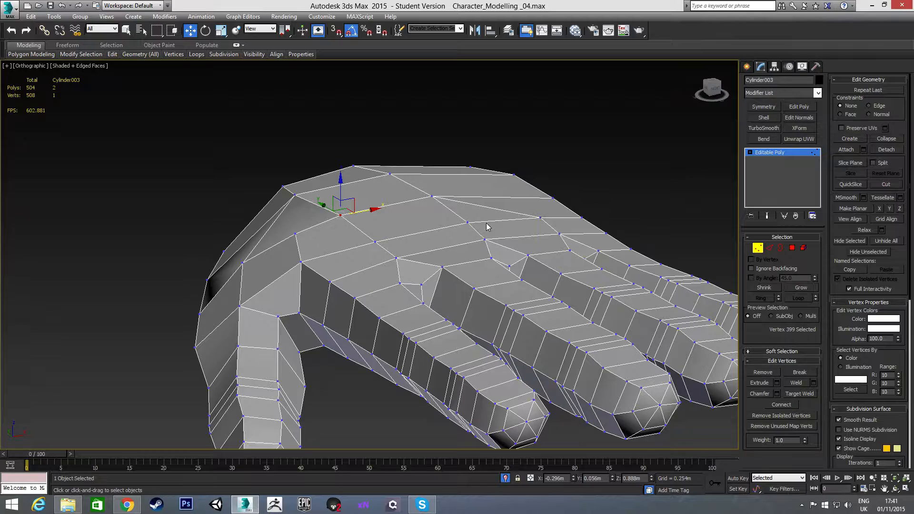
alt+middle_drag(489, 214, 432, 229)
scroll(432, 229, up, 3)
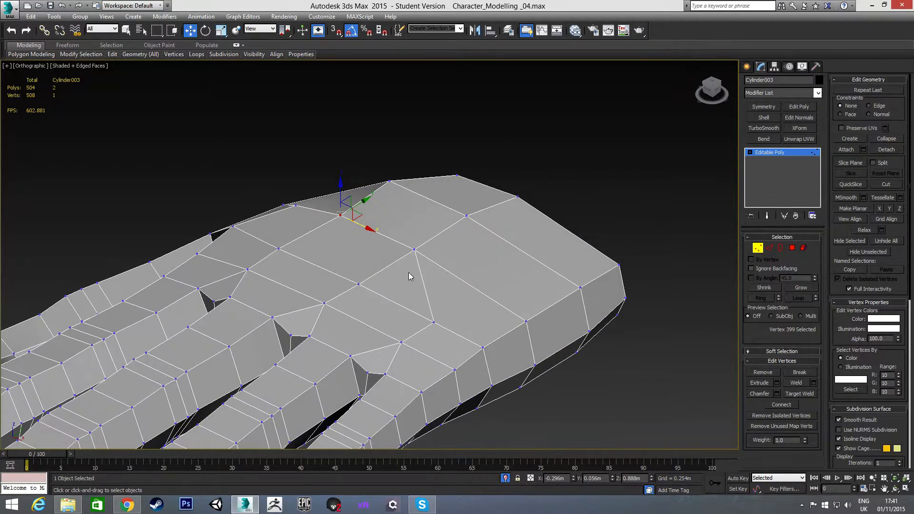
middle_drag(412, 275, 443, 240)
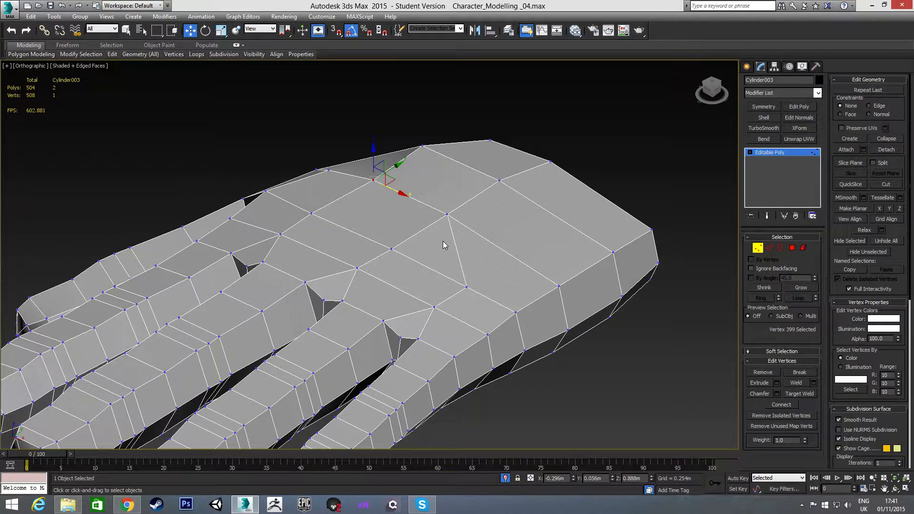
scroll(448, 243, down, 3)
alt+middle_drag(455, 241, 483, 234)
scroll(500, 214, up, 4)
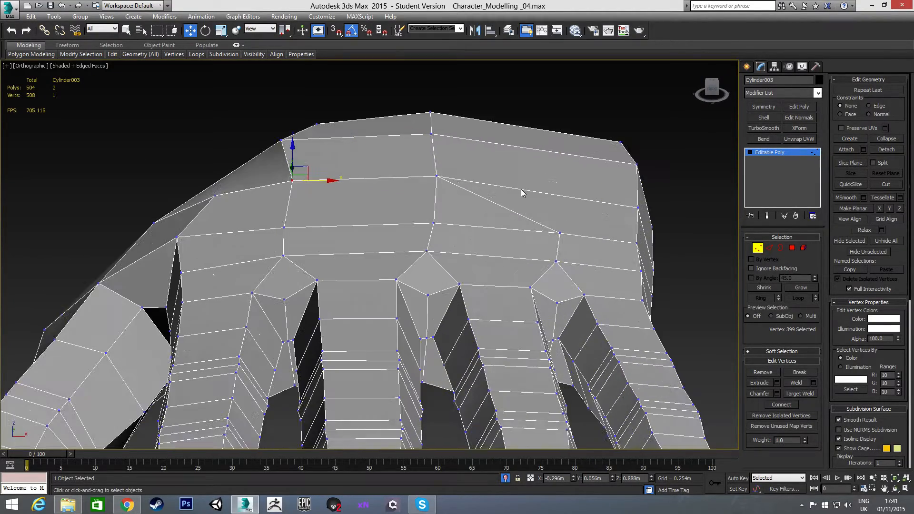
scroll(519, 195, up, 5)
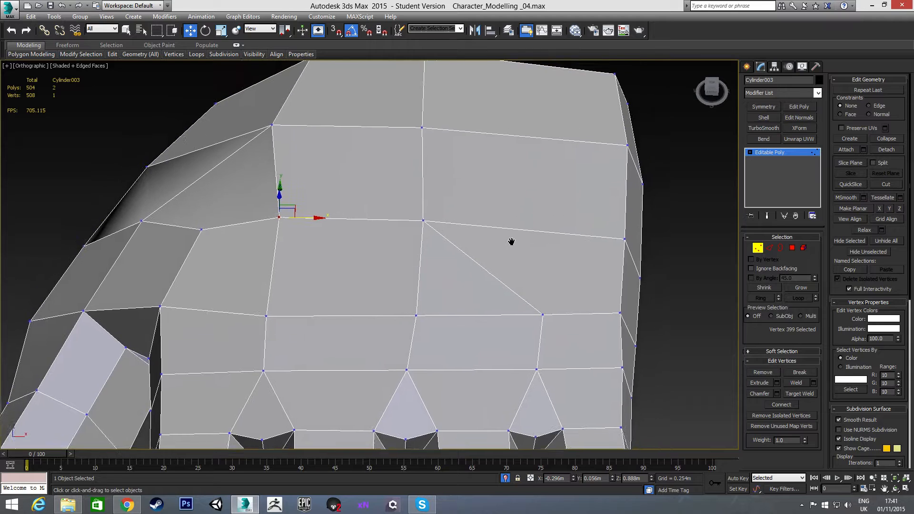
alt+middle_drag(503, 215, 503, 200)
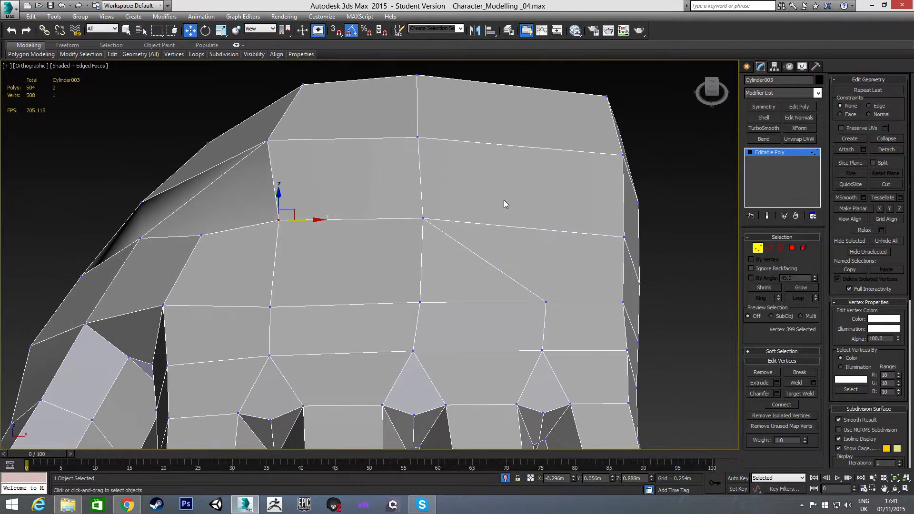
With the Edge constraint on, slide the four middle-column vertices from the wrist border toward the knuckles closer to the little-finger side.
click(418, 75)
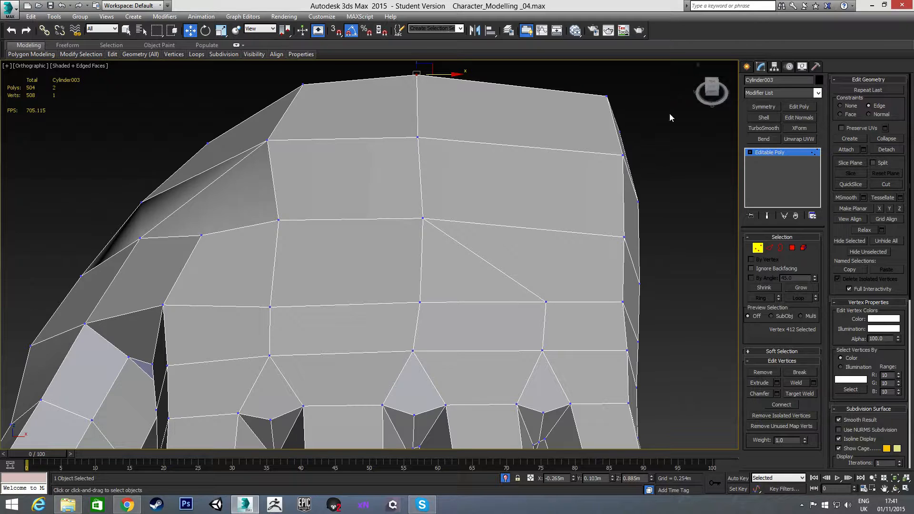
drag(439, 77, 461, 79)
click(418, 137)
drag(444, 138, 460, 139)
click(424, 219)
drag(449, 219, 464, 220)
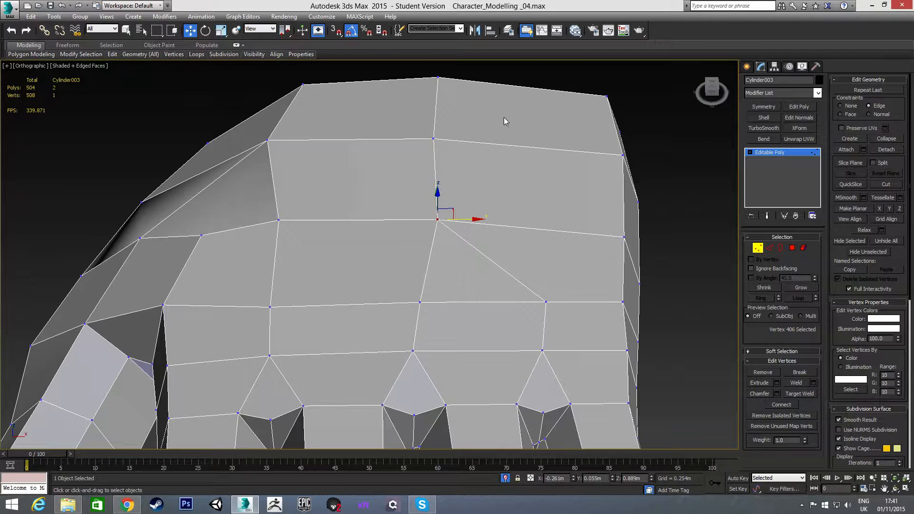
click(420, 302)
drag(440, 302, 445, 302)
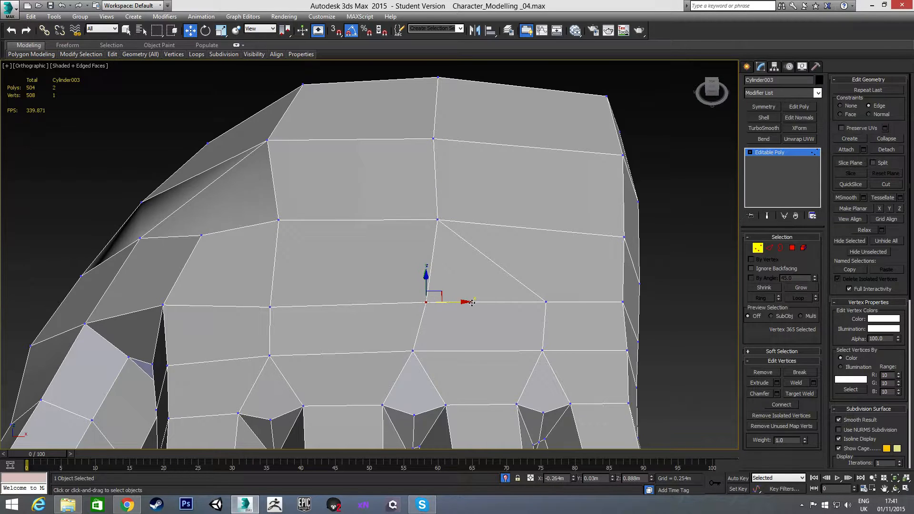
Slide the vertex at the triangle's tip further toward the little finger, and raise it slightly with the constraint set to None.
alt+middle_drag(534, 230, 496, 242)
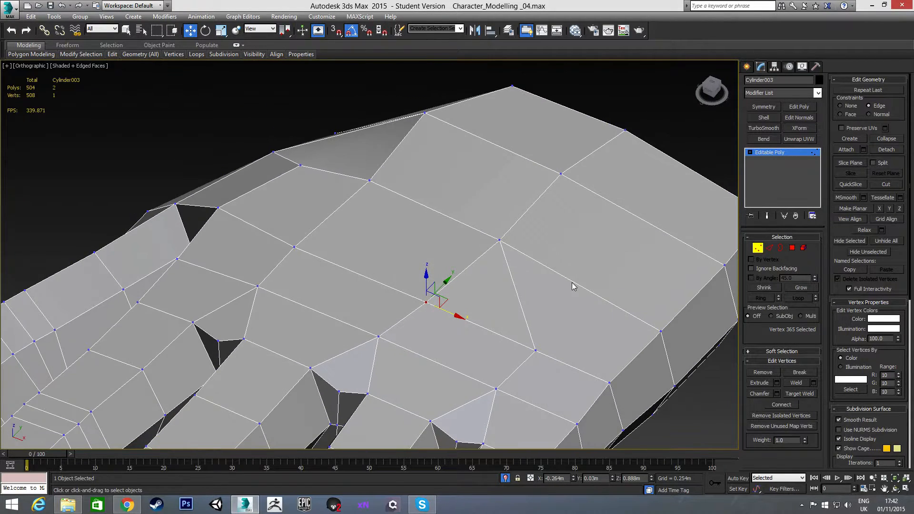
alt+middle_drag(567, 281, 465, 247)
click(408, 209)
drag(432, 218, 454, 225)
alt+middle_drag(454, 226, 381, 209)
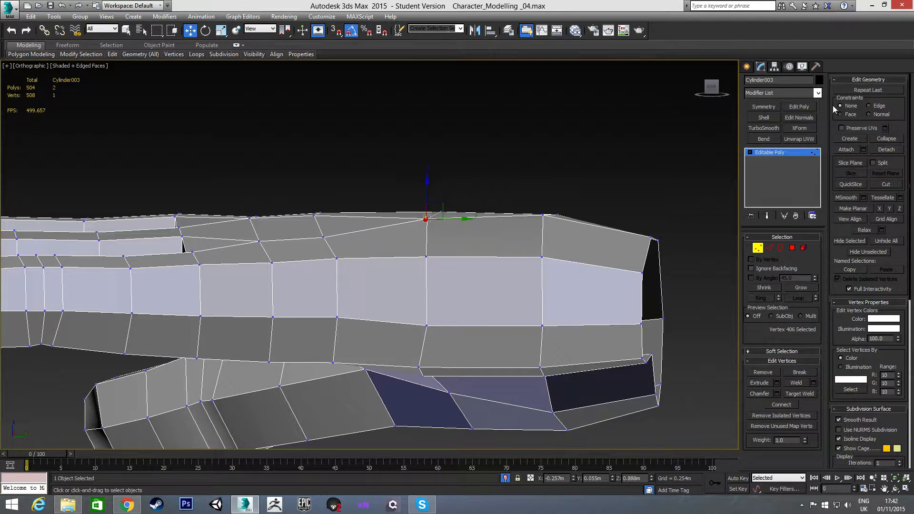
drag(427, 192, 427, 186)
Nudge the two adjacent vertices in the middle of the palm inward toward the back of the hand.
alt+middle_drag(427, 251, 469, 134)
alt+middle_drag(318, 195, 517, 161)
middle_drag(517, 162, 446, 214)
scroll(428, 217, down, 2)
scroll(446, 205, up, 2)
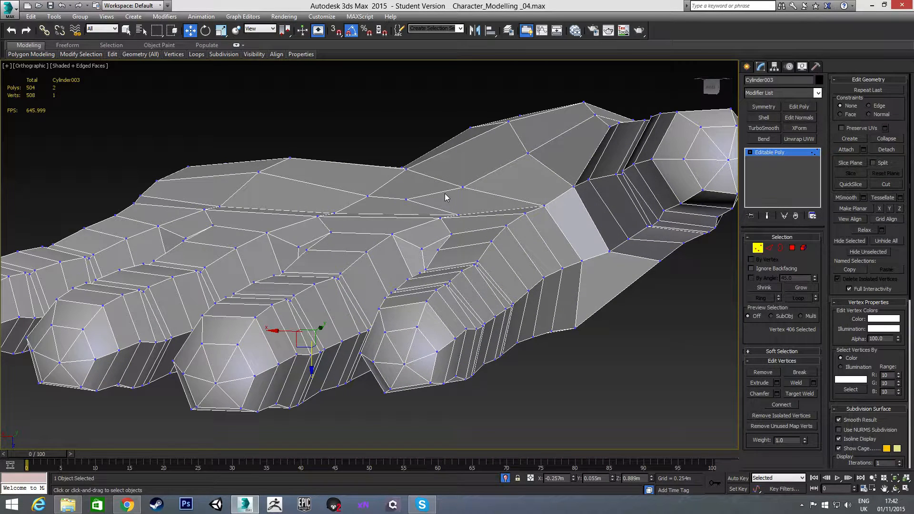
click(368, 195)
ctrl+click(407, 199)
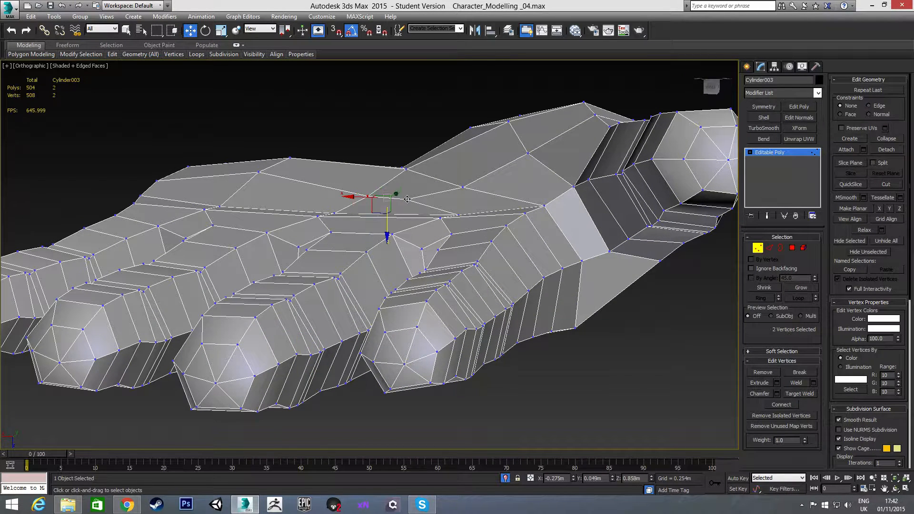
drag(387, 222, 387, 225)
Nudge the neighbouring palm vertices on the thumb side and toward the wrist inward to deepen the palm hollow.
alt+middle_drag(419, 205, 399, 214)
click(458, 180)
alt+middle_drag(428, 218, 425, 213)
click(387, 153)
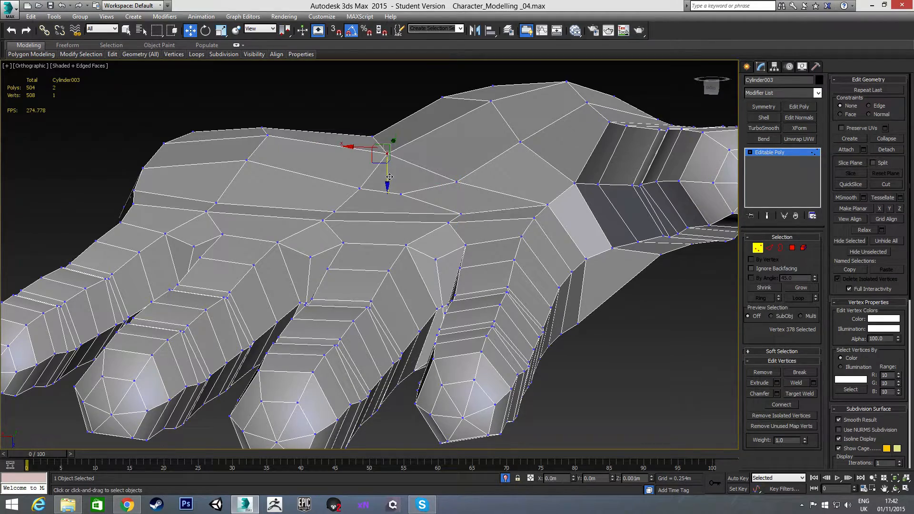
alt+middle_drag(409, 175, 402, 181)
Select the two mid-palm vertices behind the little finger, and nudge the peak vertex of the thumb mound slightly toward the back of the hand.
click(264, 139)
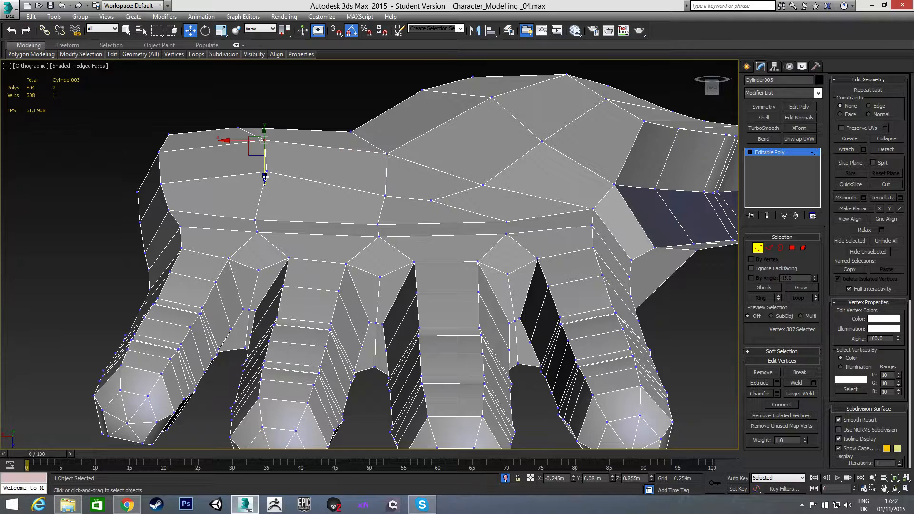
ctrl+click(265, 176)
alt+middle_drag(265, 177, 304, 214)
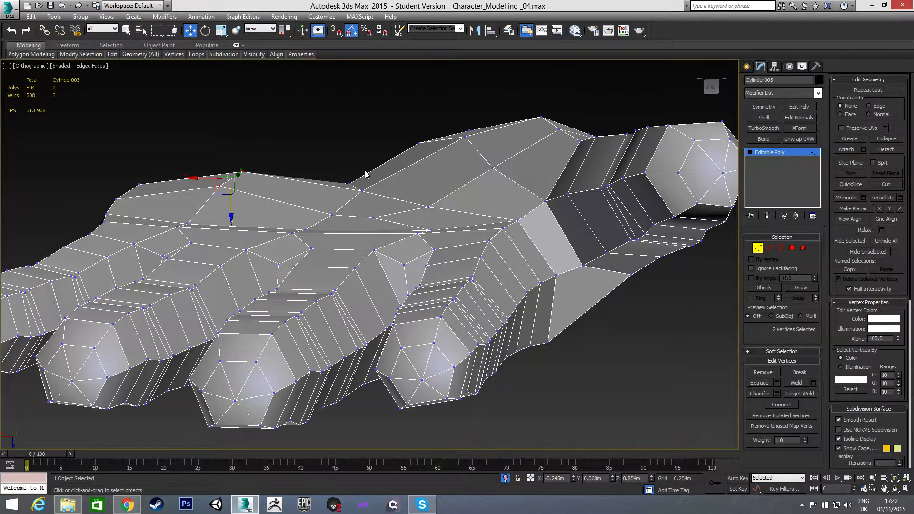
alt+middle_drag(485, 148, 485, 149)
click(540, 116)
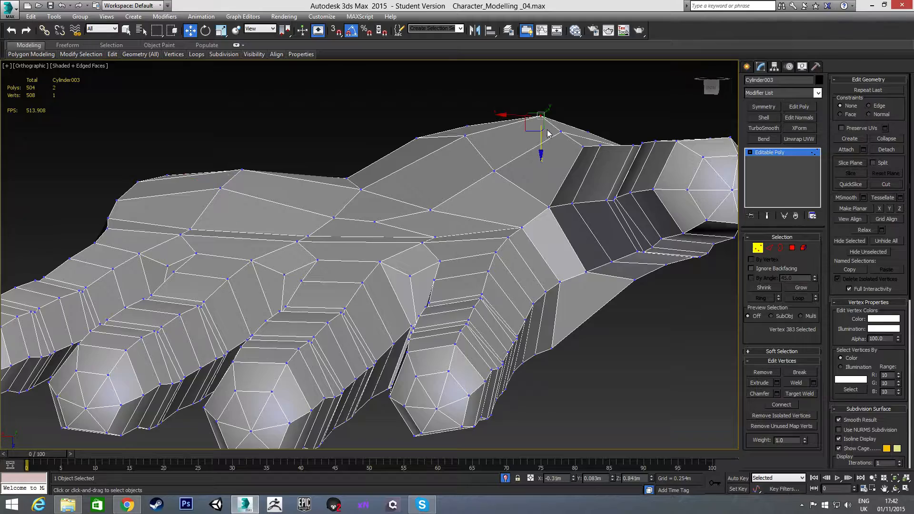
drag(542, 143, 542, 142)
Examine the back of the hand and the edge flow running down to the wrist.
alt+middle_drag(507, 127, 493, 282)
middle_drag(474, 171, 457, 254)
scroll(458, 250, up, 2)
key(2)
alt+middle_drag(443, 219, 502, 201)
key(1)
alt+middle_drag(412, 217, 382, 237)
middle_drag(396, 92, 396, 122)
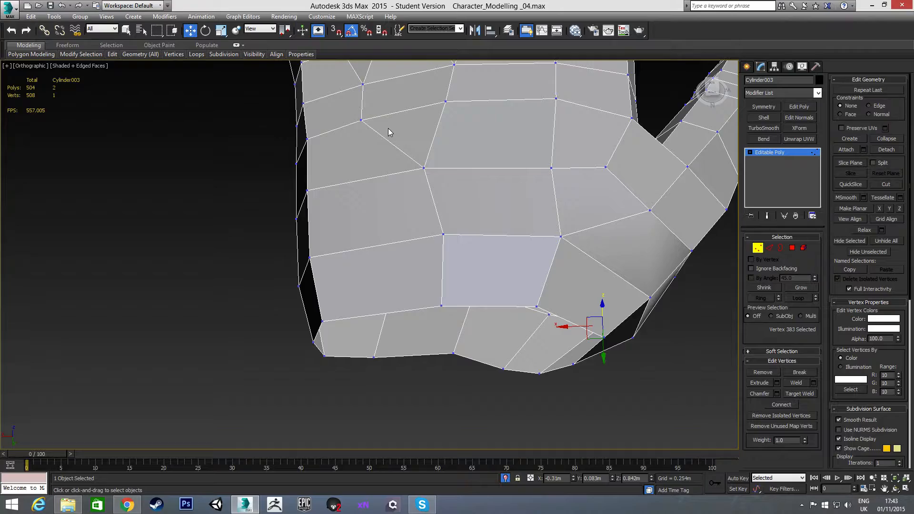
alt+middle_drag(364, 188, 575, 317)
middle_drag(575, 317, 412, 254)
middle_drag(536, 157, 370, 252)
Select the open wrist border and inspect its outline in the Bottom view.
key(3)
alt+middle_drag(443, 168, 594, 267)
alt+middle_drag(403, 200, 541, 325)
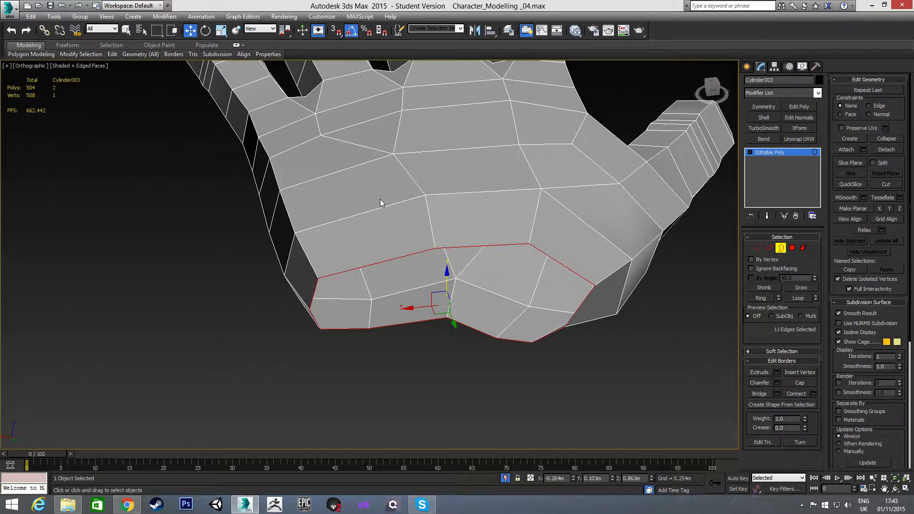
alt+middle_drag(389, 221, 393, 196)
key(v)
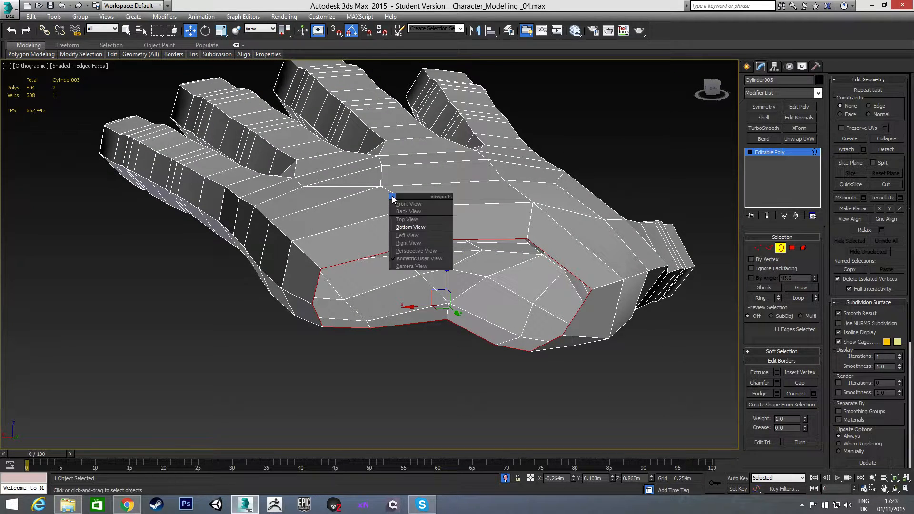
key(b)
scroll(367, 238, up, 10)
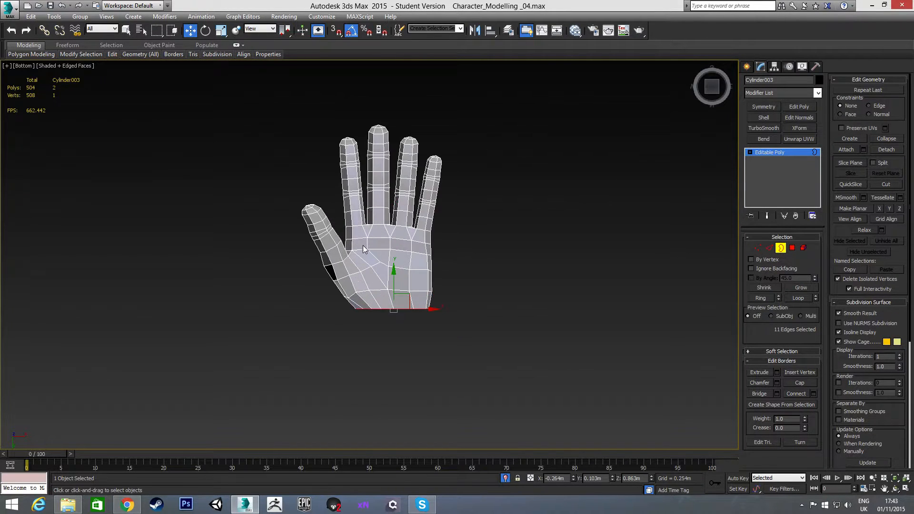
scroll(393, 285, up, 3)
middle_drag(428, 334, 442, 309)
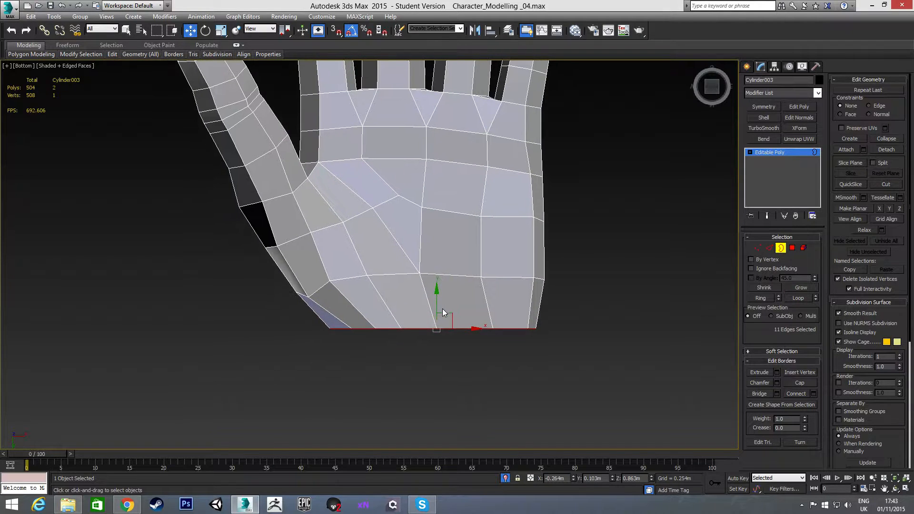
Check the individual vertices along the wrist border across the palm at vertex level.
click(757, 247)
scroll(476, 334, up, 3)
click(531, 303)
drag(532, 303, 348, 306)
click(453, 302)
click(402, 303)
click(368, 303)
click(350, 303)
click(361, 347)
Shift the outer palm vertices on the little-finger side slightly toward the thumb, continuing down to the wrist border.
middle_drag(454, 220, 454, 282)
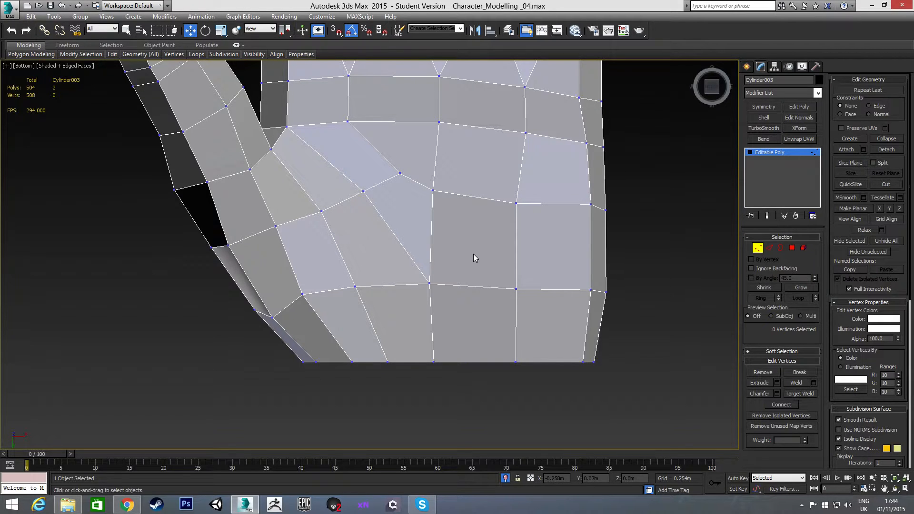
click(526, 133)
drag(555, 134, 589, 143)
click(587, 143)
click(591, 204)
drag(618, 206, 617, 205)
click(590, 290)
drag(620, 289, 614, 290)
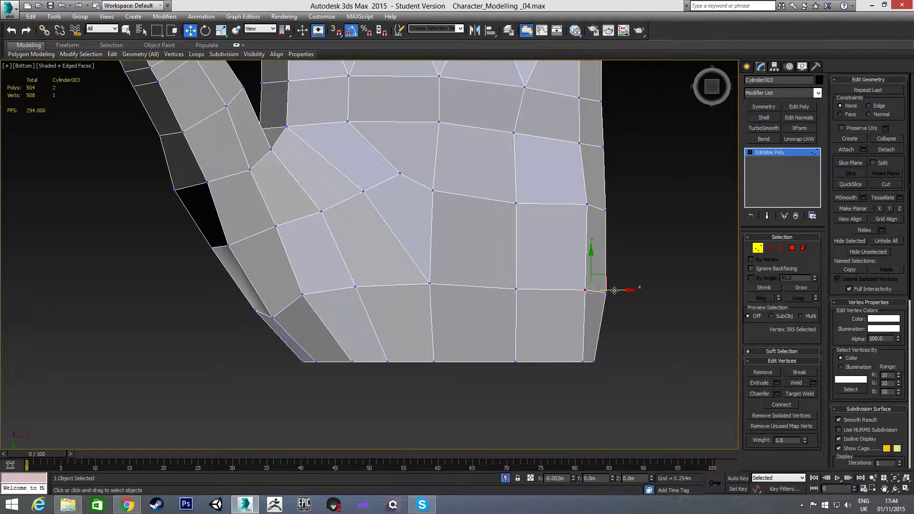
drag(610, 360, 606, 359)
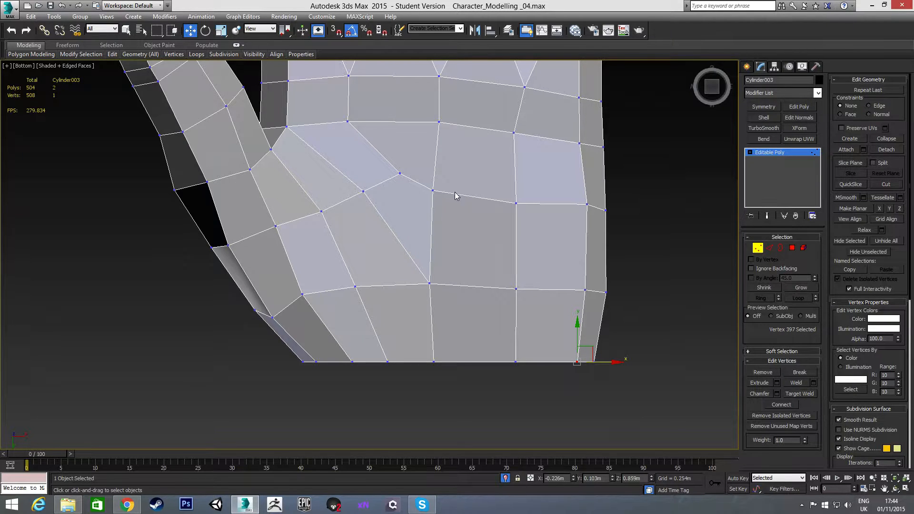
Move the single mid-palm vertex near the thumb web slightly toward the thumb.
click(398, 174)
drag(431, 174, 420, 175)
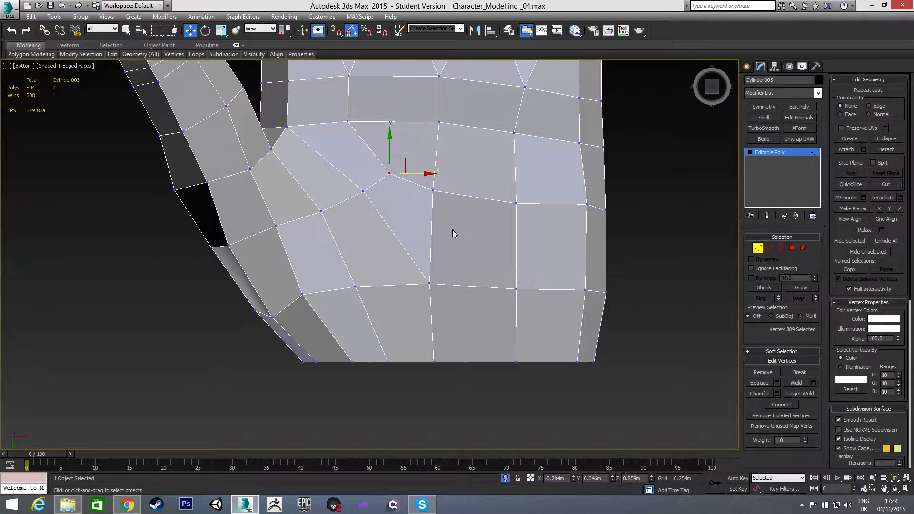
mouse_move(463, 224)
alt+middle_down()
mouse_move(434, 204)
mouse_move(495, 171)
mouse_move(585, 146)
mouse_move(462, 207)
alt+middle_up()
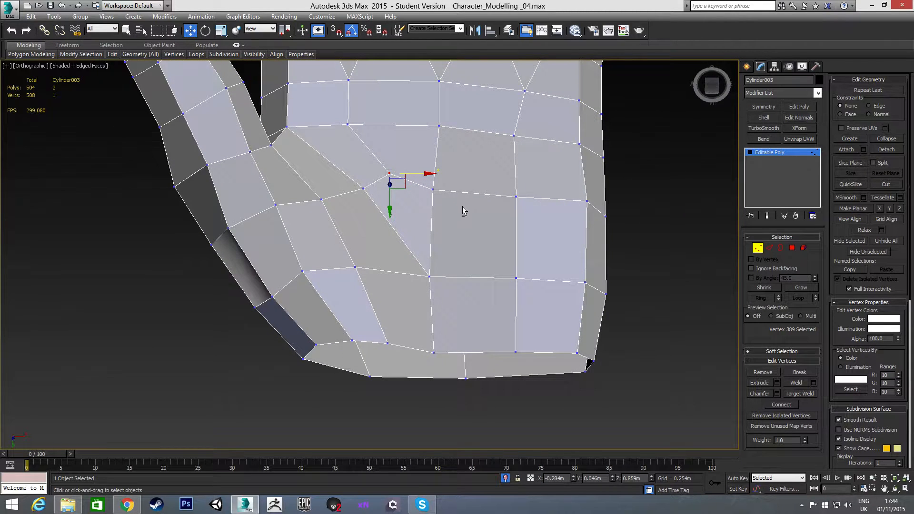
Target weld the three lower vertices of the palm column nearest the little finger onto the adjacent middle column.
click(527, 207)
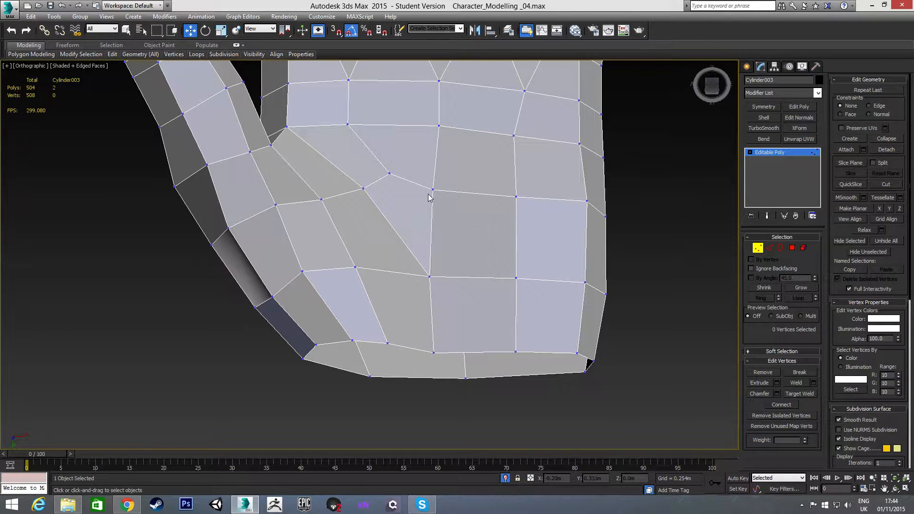
right_click(519, 211)
click(488, 264)
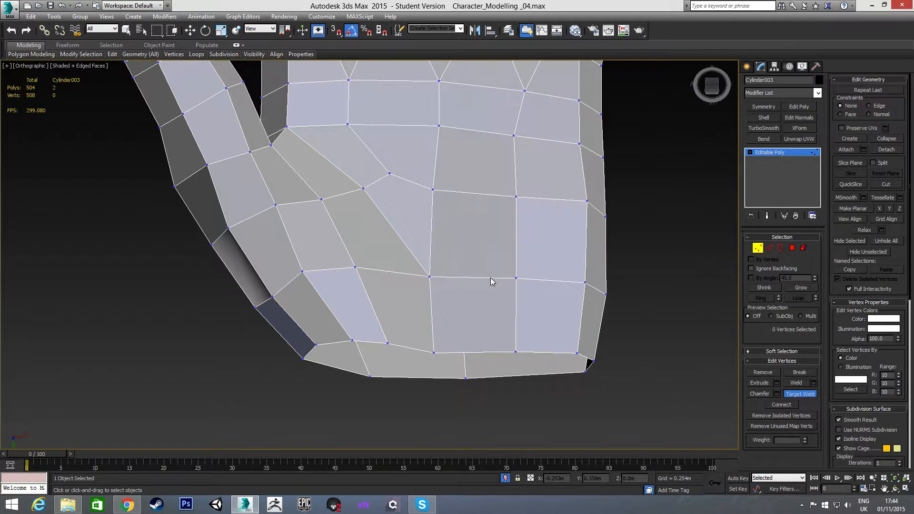
click(433, 191)
click(429, 275)
click(433, 353)
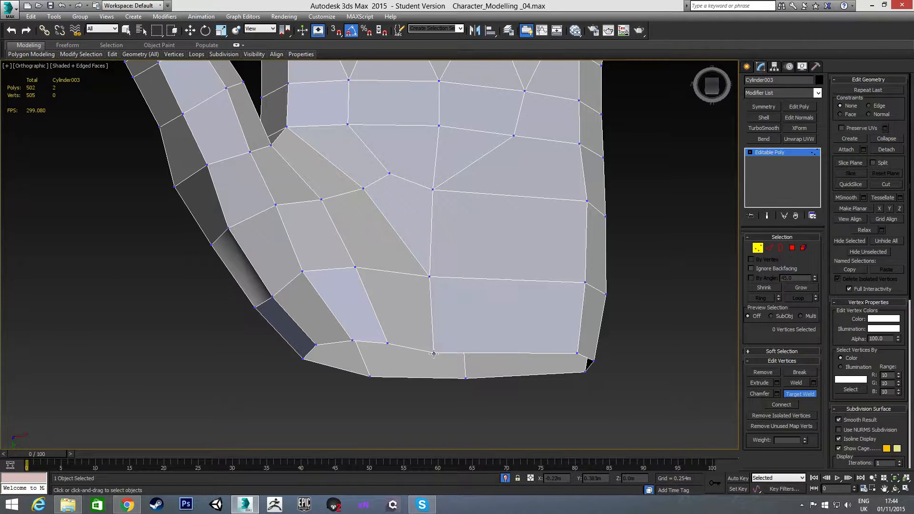
key(w)
Move the three palm-edge vertices on the little-finger side inward together toward the thumb.
alt+middle_drag(504, 262, 478, 193)
alt+middle_drag(306, 196, 277, 228)
click(278, 232)
ctrl+click(285, 238)
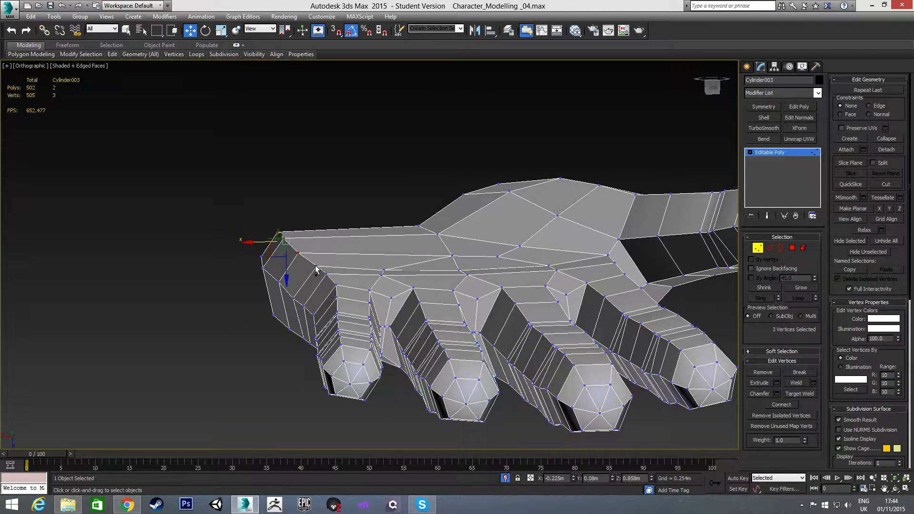
alt+middle_drag(315, 265, 277, 257)
drag(269, 248, 317, 272)
mouse_move(316, 267)
alt+middle_down()
mouse_move(322, 253)
mouse_move(295, 240)
mouse_move(307, 257)
alt+middle_up()
Slide the four vertices along the outer little-finger side of the hand toward the palm using the Edge constraint.
click(313, 330)
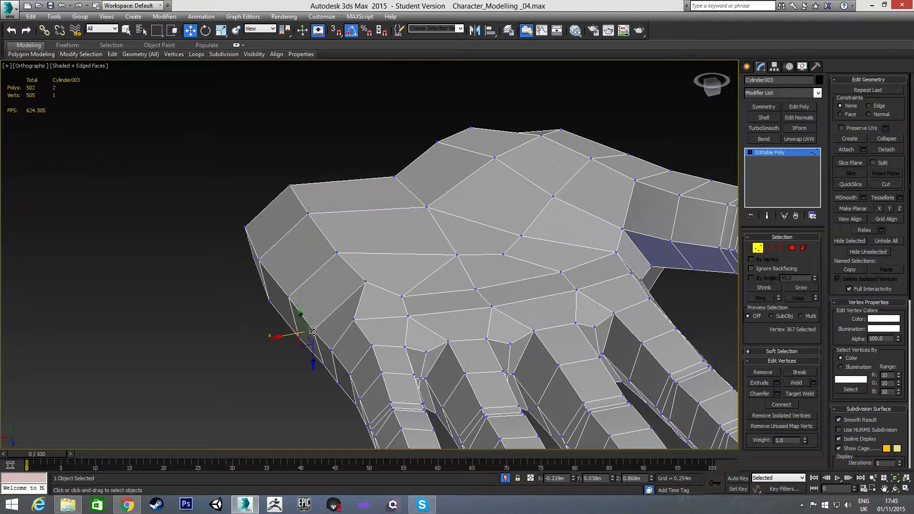
ctrl+click(288, 297)
ctrl+click(257, 261)
ctrl+click(243, 228)
alt+middle_drag(354, 265, 300, 244)
click(867, 107)
drag(276, 312, 301, 296)
alt+middle_drag(301, 296, 450, 263)
scroll(422, 276, up, 5)
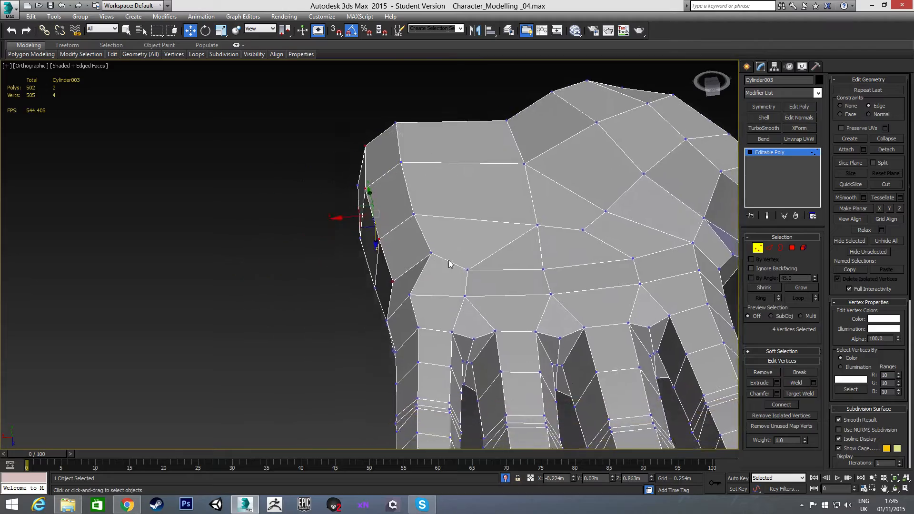
scroll(426, 260, up, 3)
With the constraint set to None, nudge the palm-edge vertex below the little finger toward the back of the hand and outward.
click(425, 251)
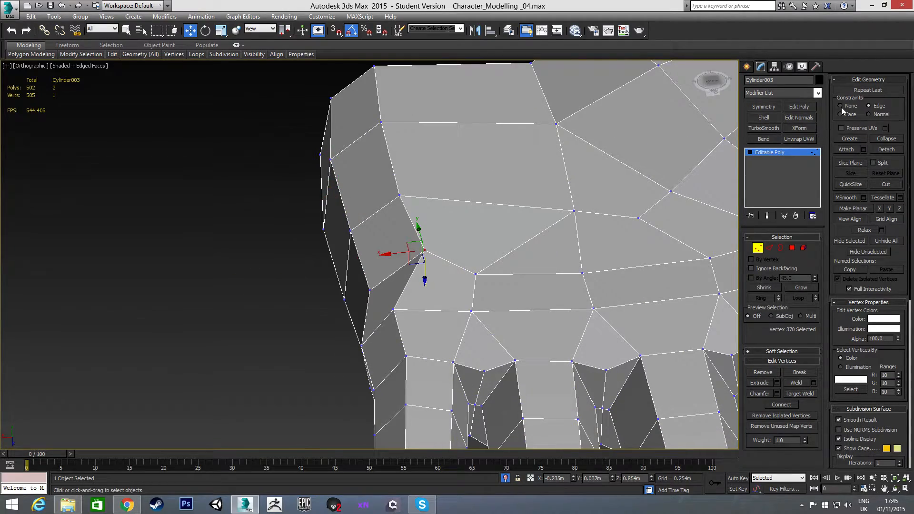
scroll(428, 305, down, 3)
alt+middle_drag(408, 341, 438, 376)
alt+middle_drag(390, 331, 452, 324)
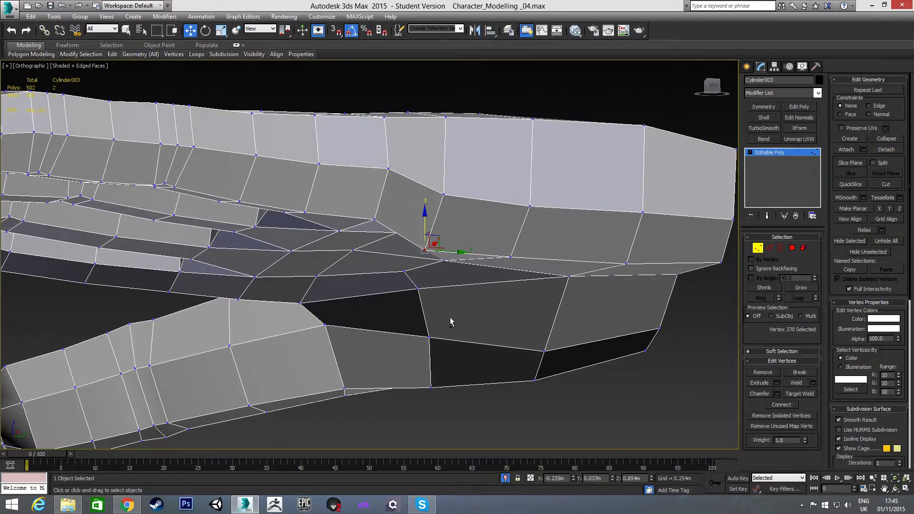
drag(425, 225, 425, 219)
alt+middle_drag(402, 281, 495, 234)
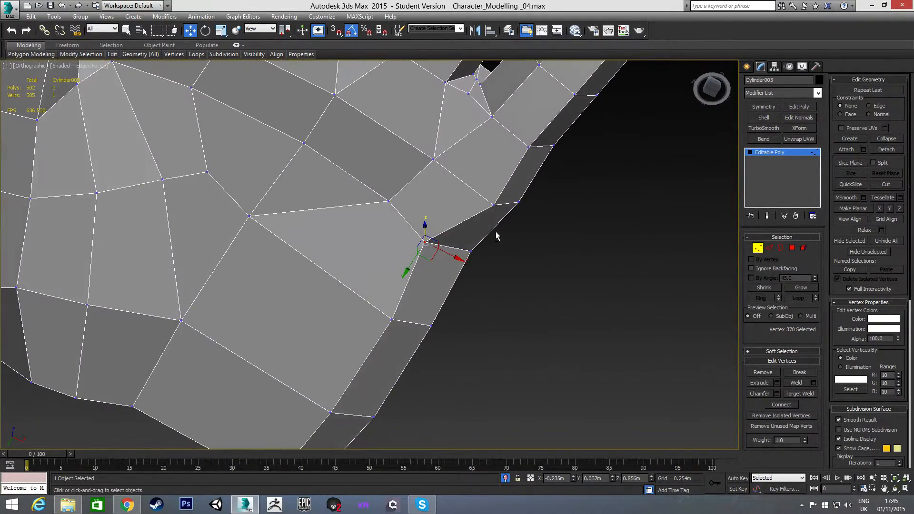
drag(454, 257, 465, 263)
alt+middle_drag(468, 270, 508, 296)
Adjust the vertices along the outer side of the hand below the little finger, nudging the side vertex about 0.002 m outward.
scroll(507, 292, down, 4)
alt+middle_drag(500, 244, 525, 345)
middle_drag(482, 321, 492, 297)
scroll(422, 287, up, 3)
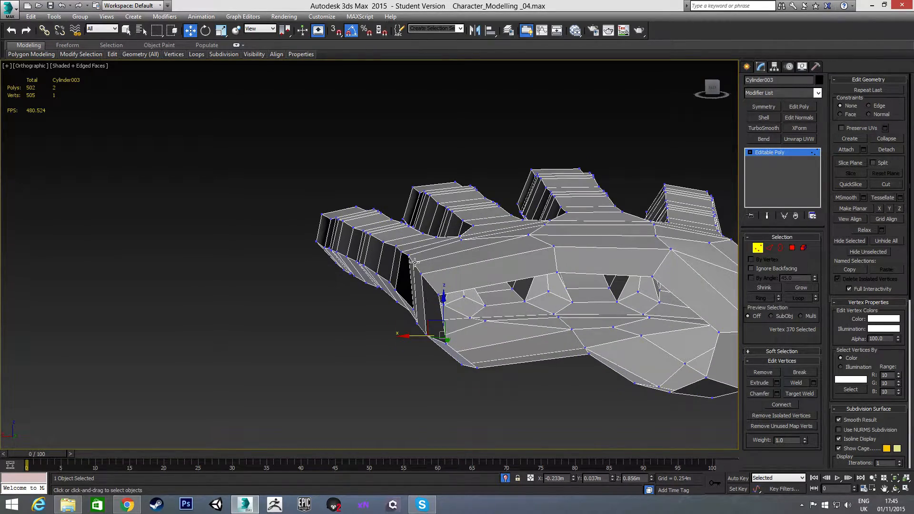
click(413, 262)
drag(391, 266, 433, 296)
click(421, 275)
click(438, 297)
alt+middle_drag(489, 304, 380, 270)
click(401, 243)
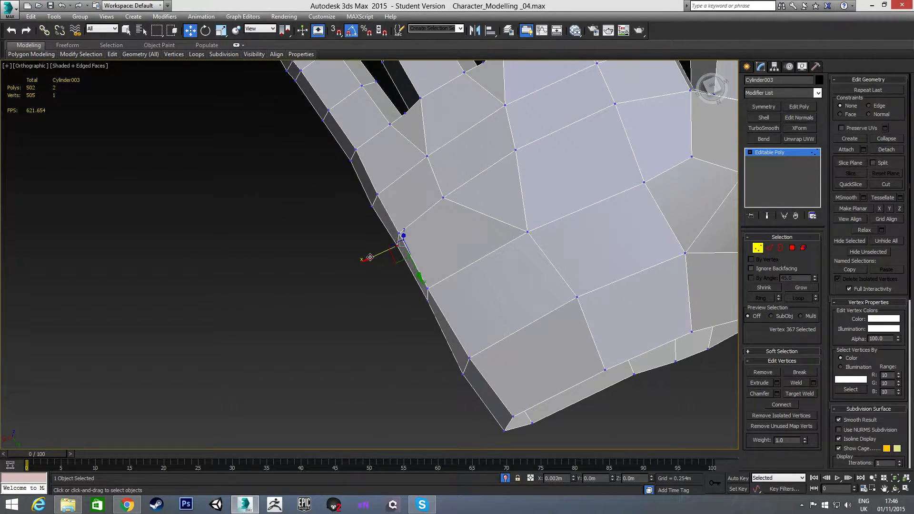
Lower the middle palm-side vertex of the wrist opening by about 0.007 m.
alt+middle_drag(412, 298, 507, 191)
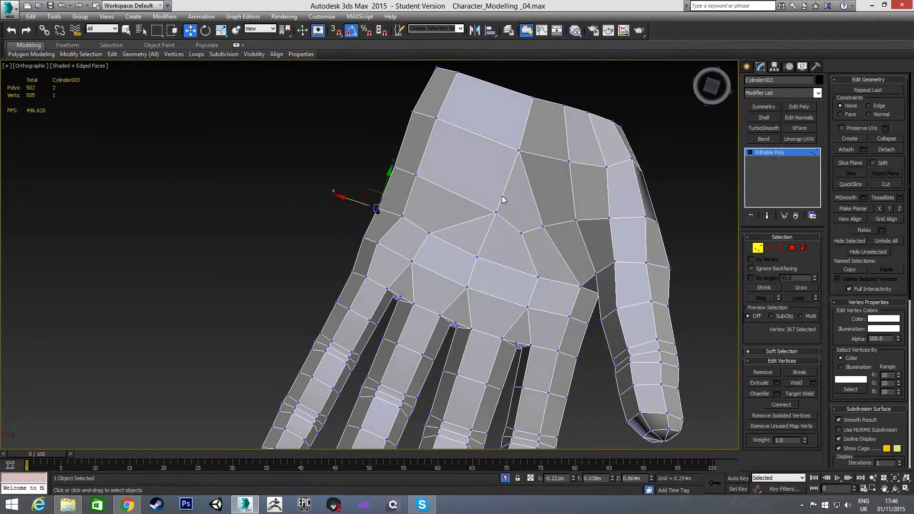
alt+middle_drag(527, 139, 514, 248)
click(506, 239)
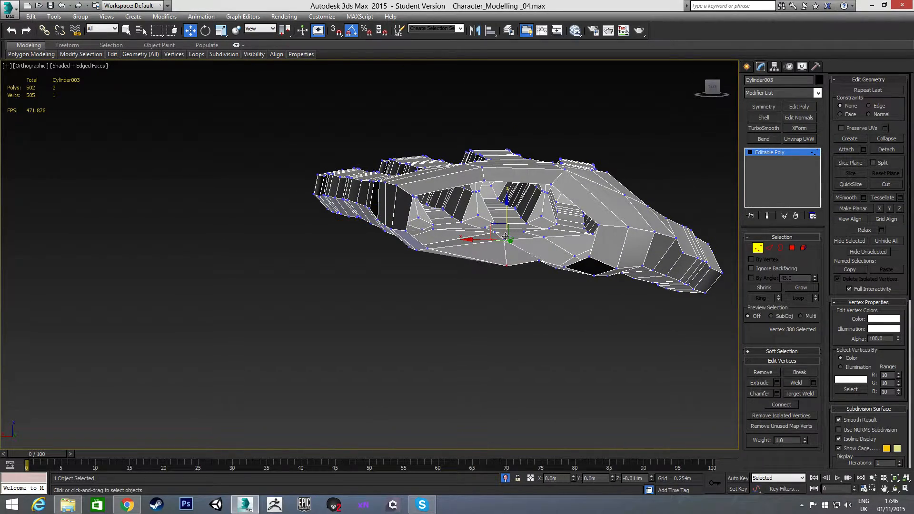
drag(504, 217, 492, 228)
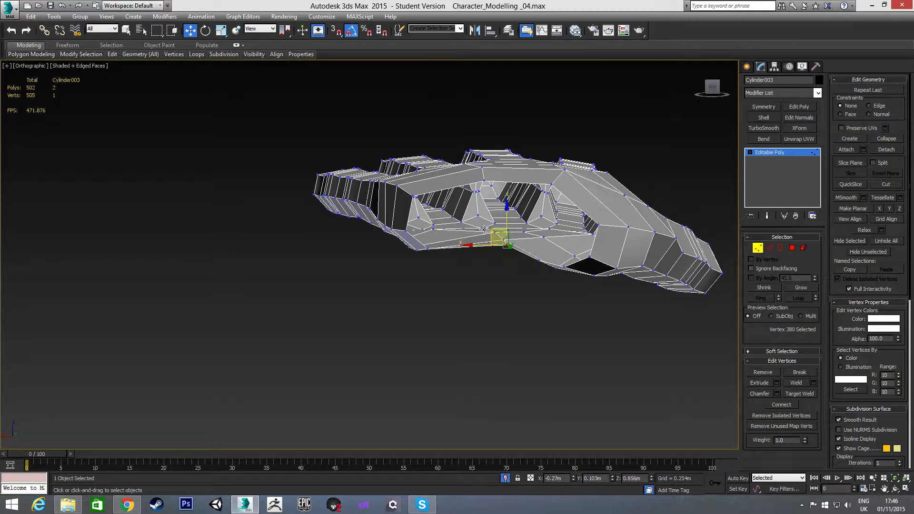
alt+middle_drag(533, 224, 508, 246)
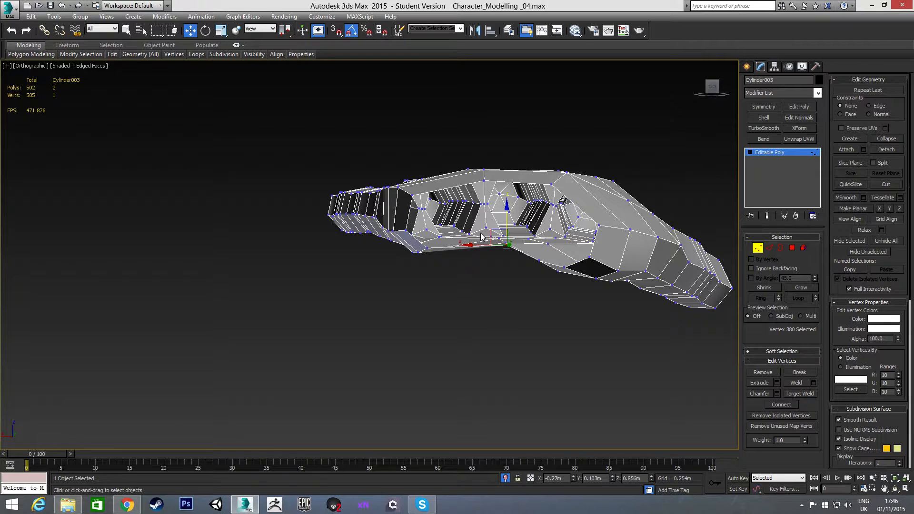
alt+middle_drag(494, 186, 504, 214)
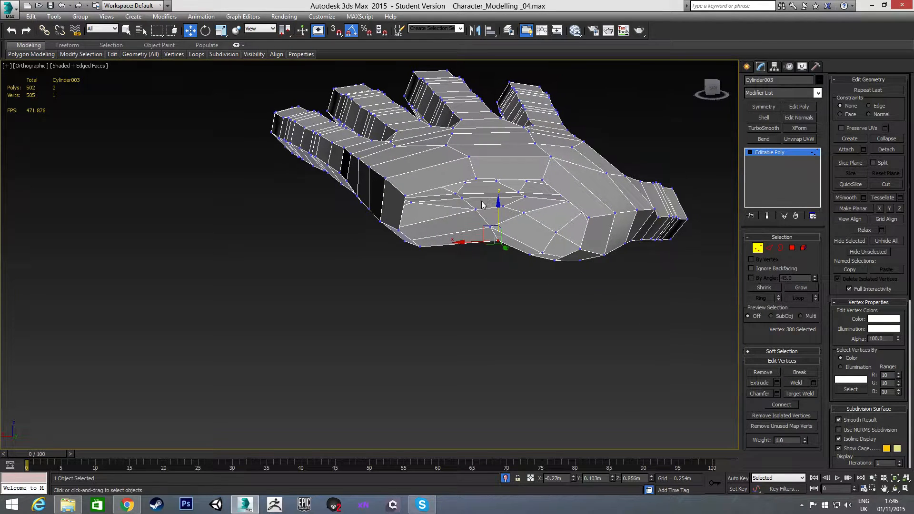
scroll(514, 230, up, 3)
drag(506, 231, 508, 251)
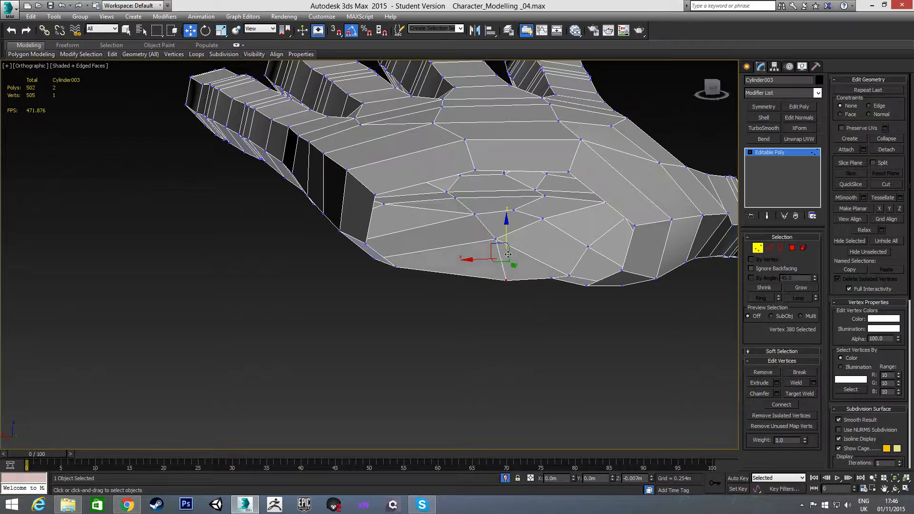
Pull the palm-side and back-side corner vertices of the wrist opening inward on the little-finger side to round it.
alt+middle_drag(459, 218, 440, 199)
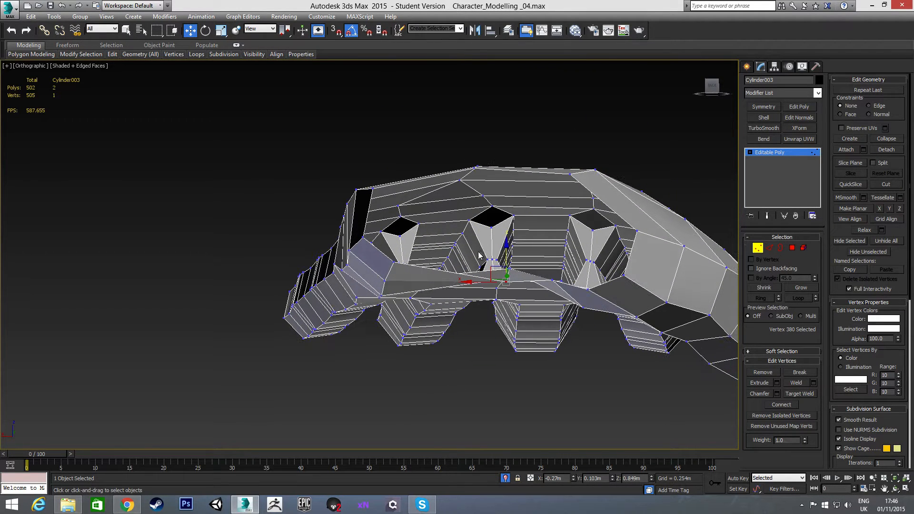
click(394, 263)
drag(381, 249, 427, 273)
click(373, 190)
drag(360, 178, 381, 177)
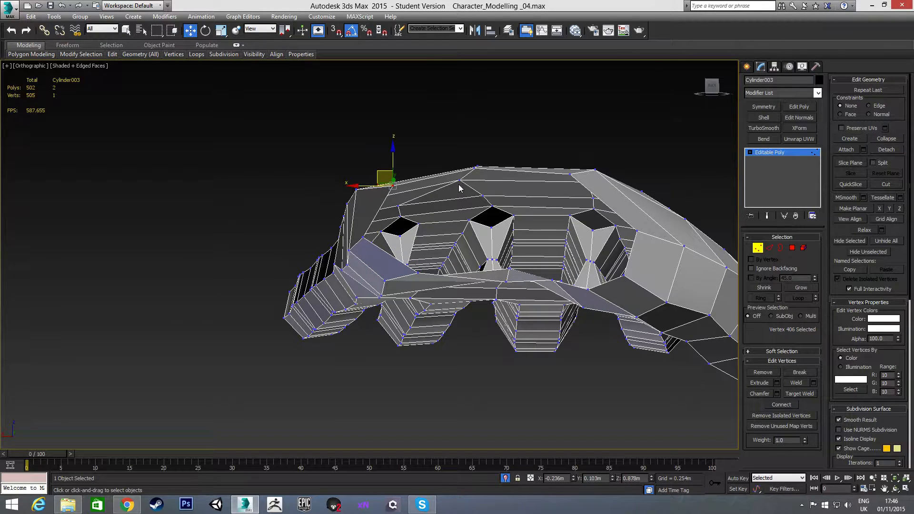
Shift the middle back-of-hand vertex of the wrist opening about 0.004 m toward the thumb.
click(472, 169)
alt+middle_drag(472, 170, 482, 211)
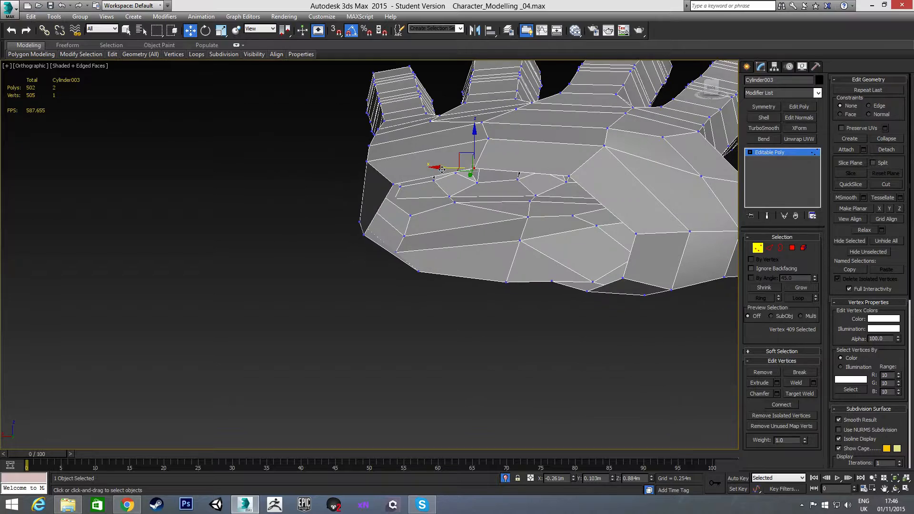
alt+middle_drag(606, 231, 579, 238)
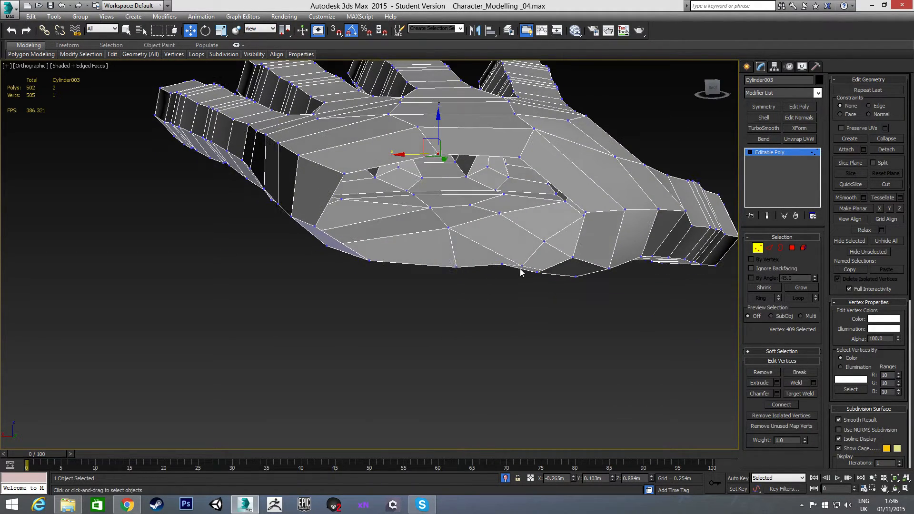
Lower one palm-side vertex of the wrist opening and shift the middle palm-side vertex about 0.006 m toward the little finger.
click(501, 265)
alt+middle_drag(502, 265, 481, 265)
drag(501, 231, 502, 238)
click(456, 266)
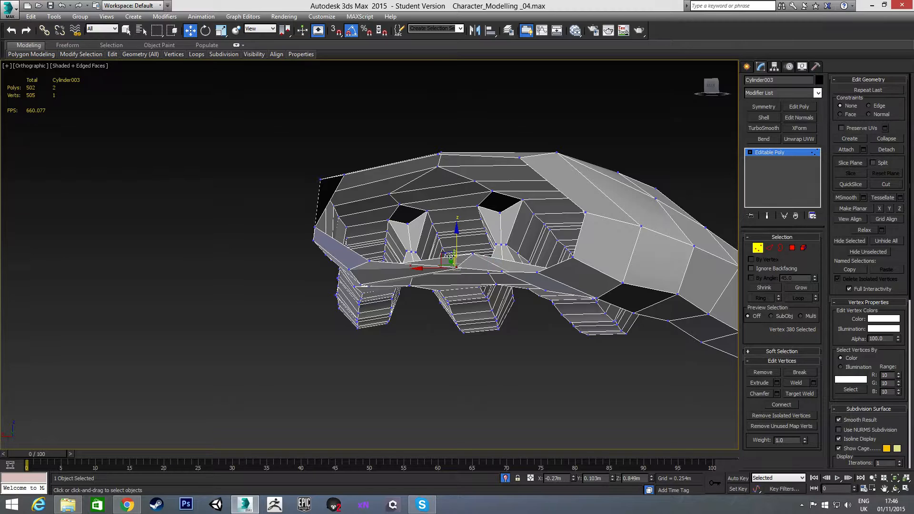
drag(443, 256, 424, 259)
Move the thumb-side corner vertex of the wrist opening about 0.003 m inward and 0.006 m upward.
alt+middle_drag(421, 260, 522, 257)
click(586, 213)
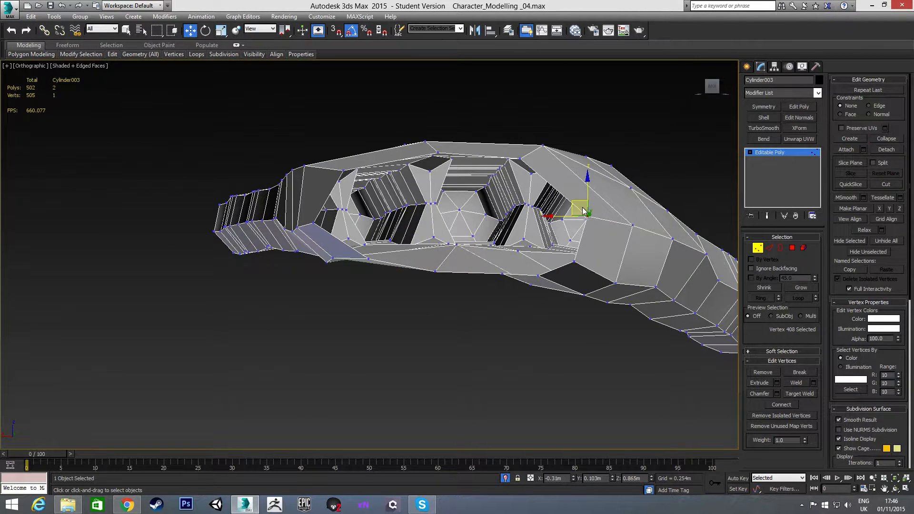
alt+middle_drag(560, 245, 564, 255)
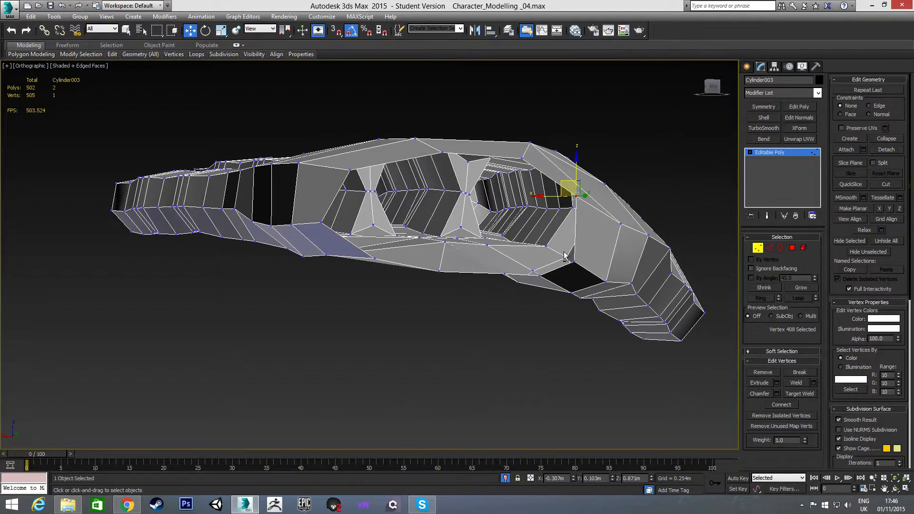
click(571, 260)
Pull the little-finger-side corner vertex of the wrist opening about 0.004 m inward, toward the thumb.
alt+middle_drag(506, 237, 338, 238)
click(315, 218)
click(314, 222)
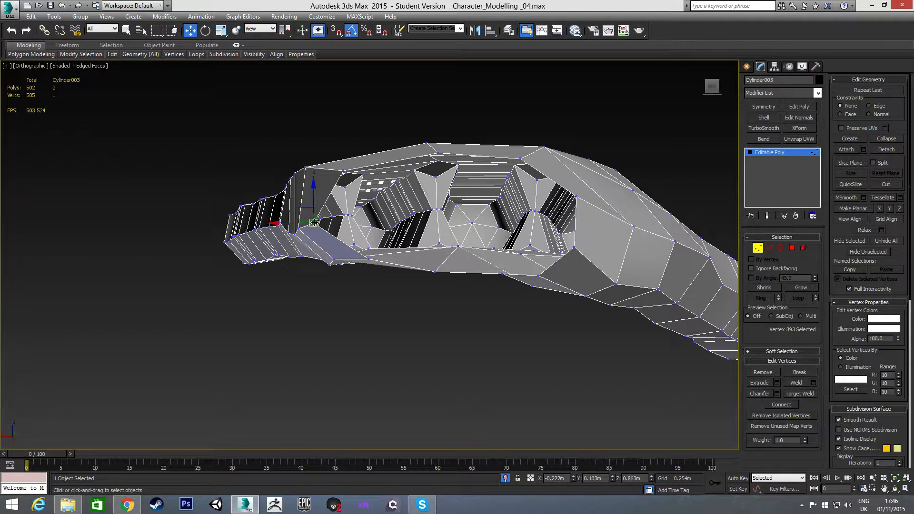
drag(295, 224, 302, 225)
alt+middle_drag(309, 225, 486, 216)
Move the middle palm-side vertex of the wrist opening slightly toward the back of the hand to flatten the palm, and inspect the opening.
alt+middle_drag(403, 179, 374, 209)
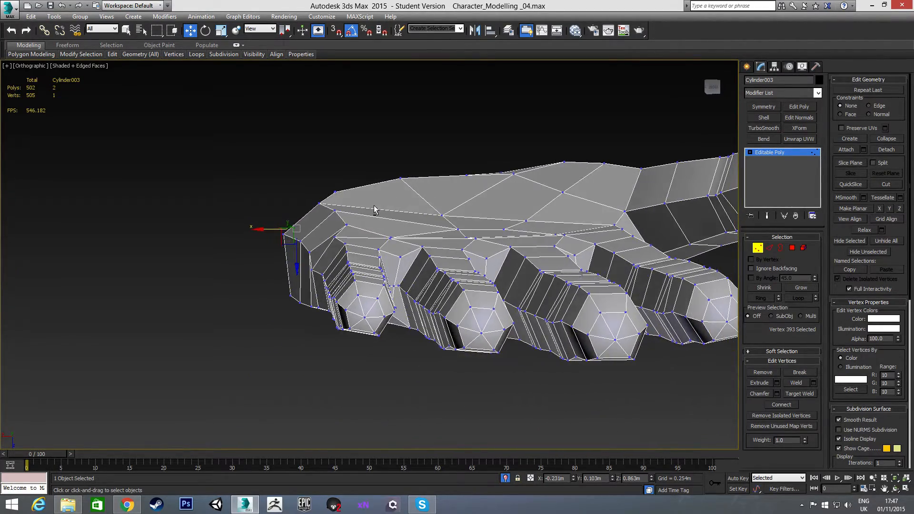
click(400, 178)
drag(400, 199, 401, 205)
alt+middle_drag(500, 203, 531, 214)
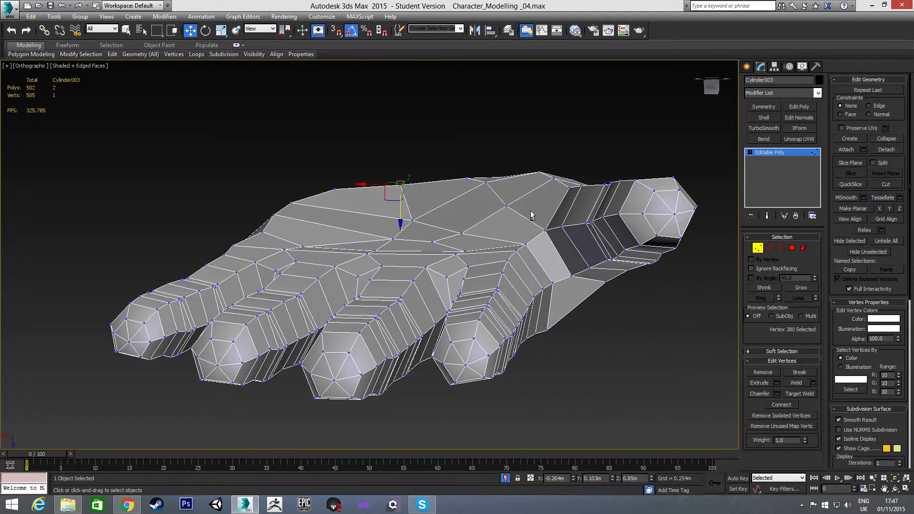
alt+middle_drag(423, 203, 453, 282)
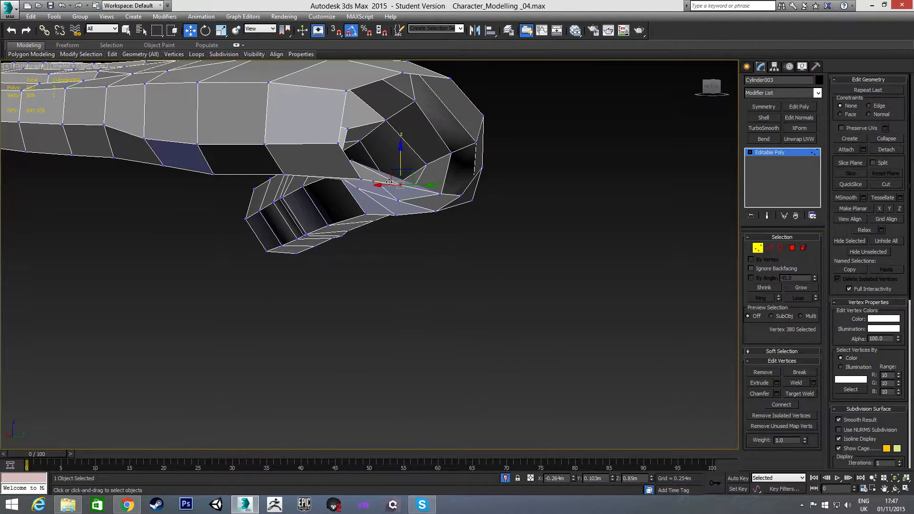
alt+middle_drag(380, 162, 408, 154)
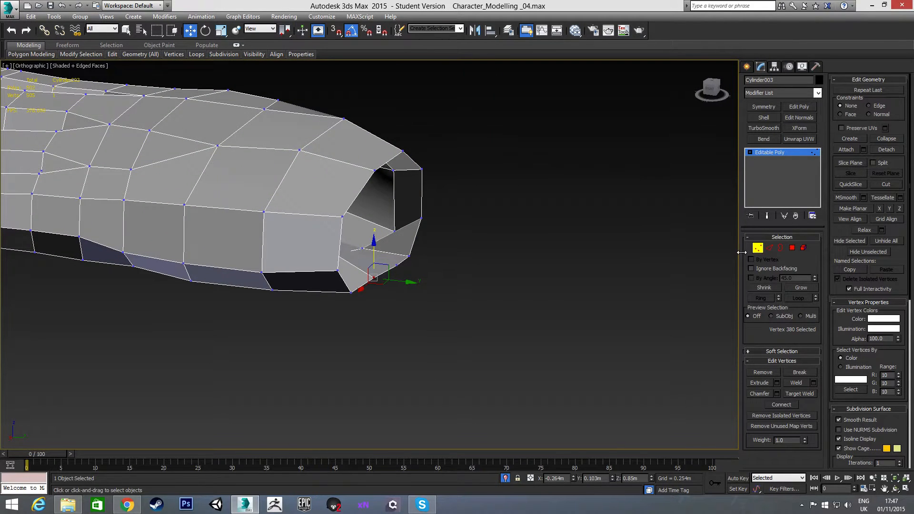
Finish vertex editing, end the hand's isolation, and frame the hand with the arm and reference drawing in the front view.
click(757, 249)
scroll(500, 238, down, 4)
scroll(428, 241, down, 3)
alt+middle_drag(371, 243, 470, 270)
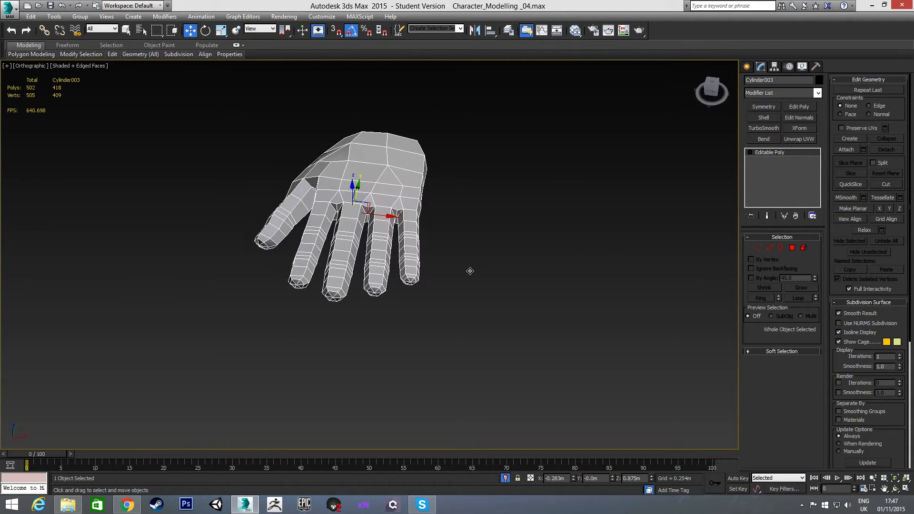
click(505, 477)
key(f)
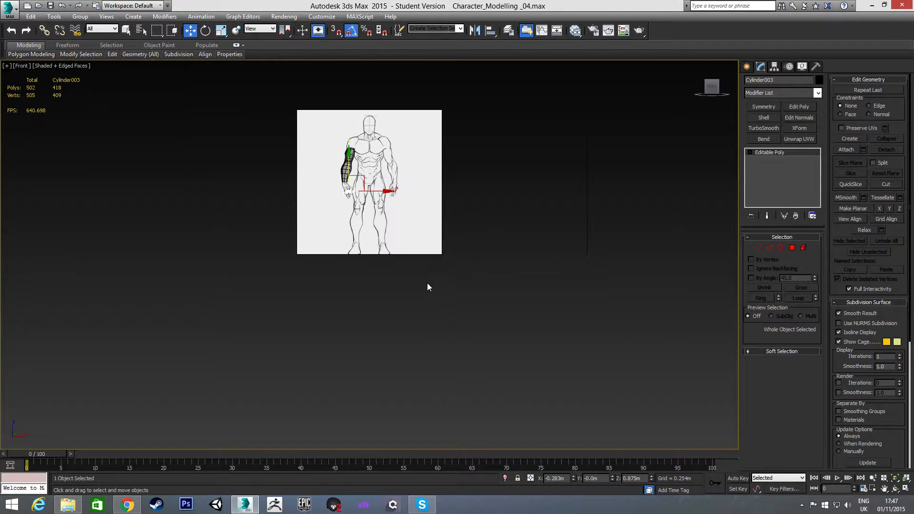
scroll(375, 247, up, 6)
scroll(427, 244, up, 6)
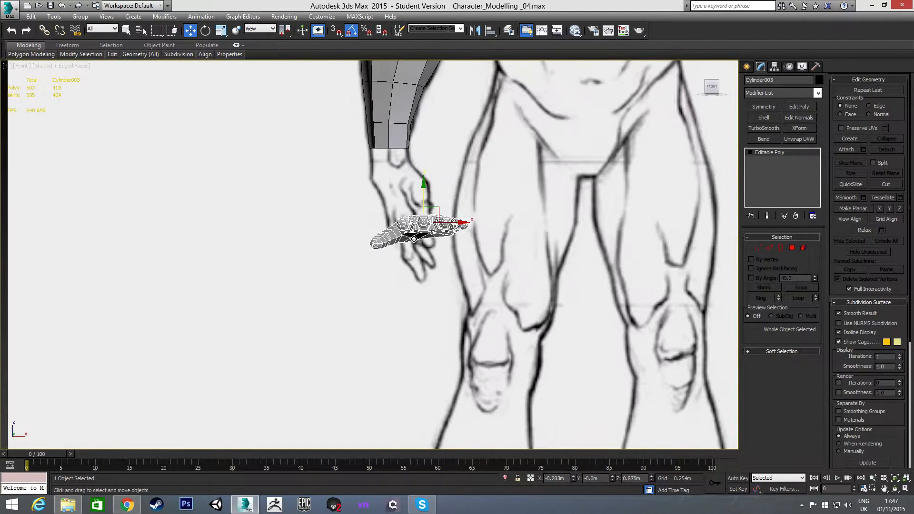
Rotate the hand so its fingers point straight down, then try a turn about its length and undo that turn.
key(e)
drag(421, 201, 416, 242)
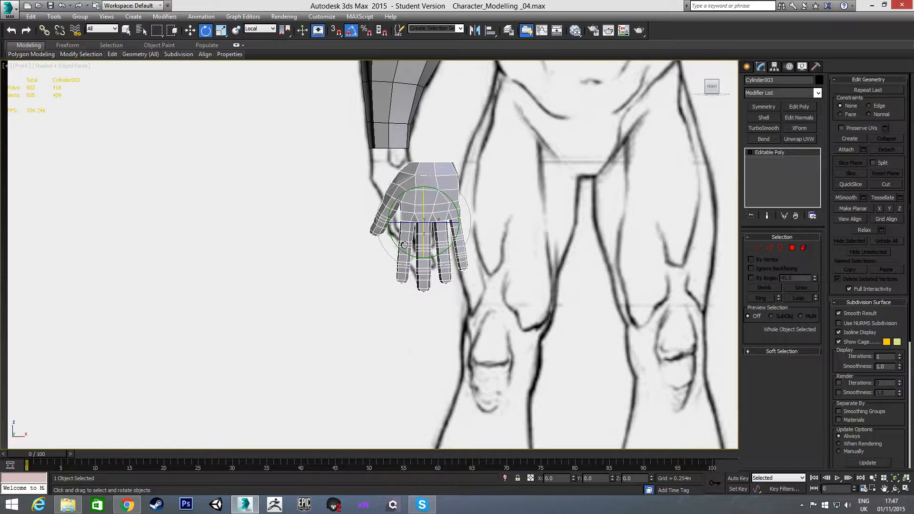
drag(400, 225, 417, 242)
key(ctrl+z)
Mirror the hand across X without cloning and turn it about its length so it stands side-on in the front view.
click(475, 30)
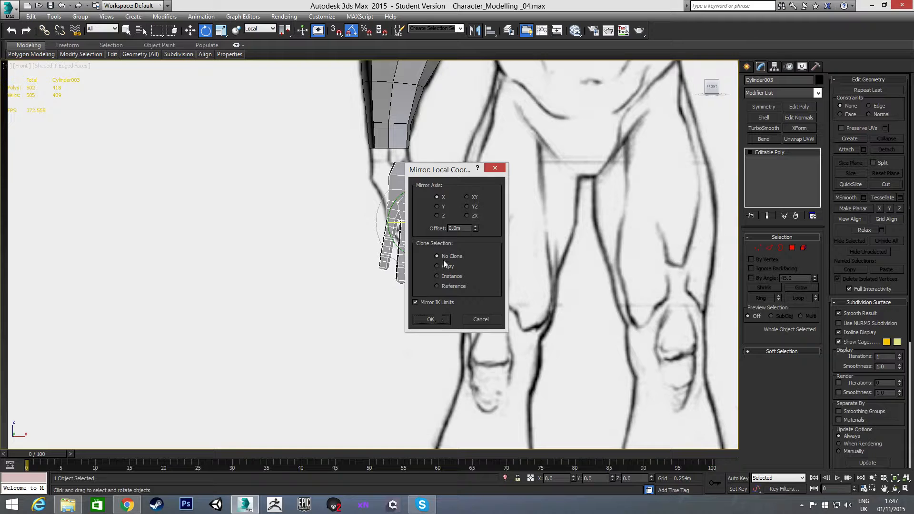
click(429, 318)
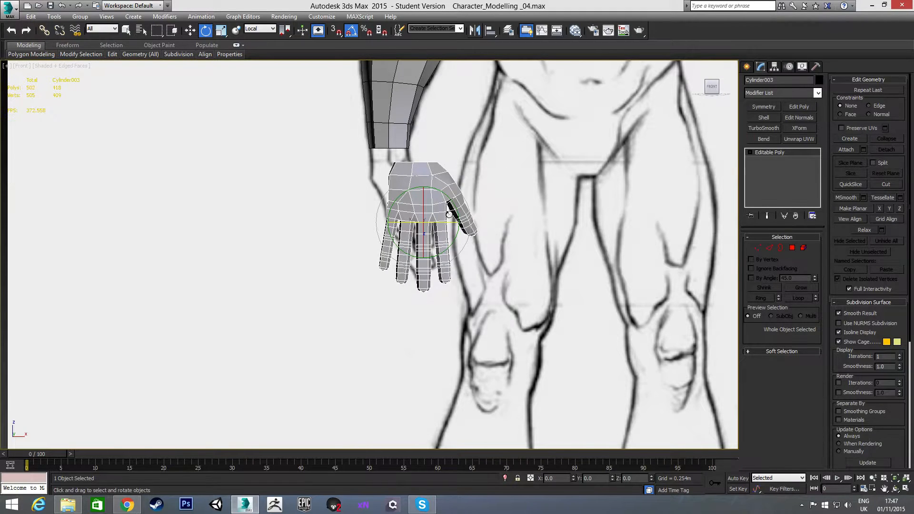
drag(441, 222, 402, 220)
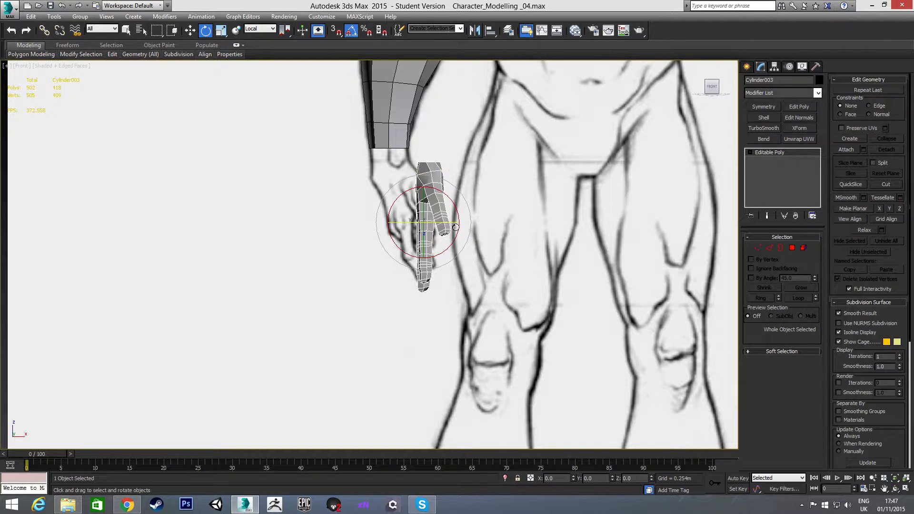
Move the hand under the end of the forearm and scale it slightly to fit the reference.
key(w)
drag(437, 209, 398, 199)
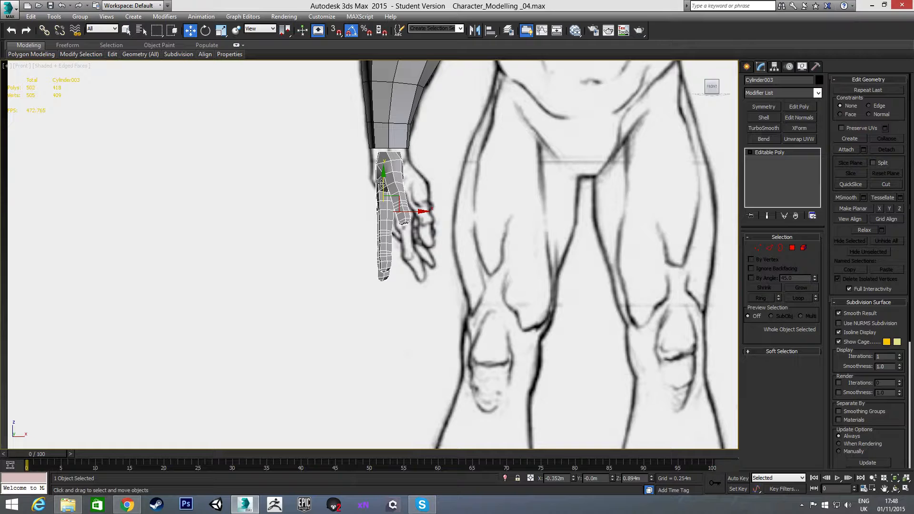
key(r)
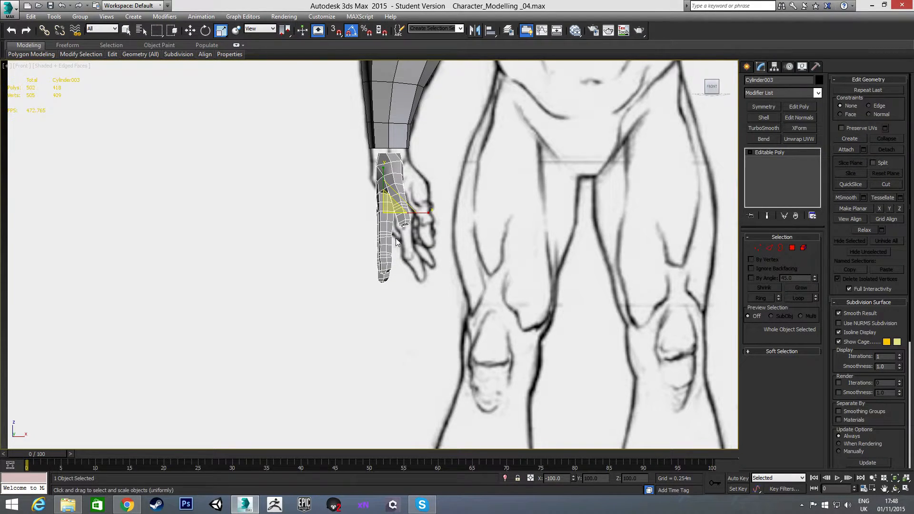
drag(385, 206, 385, 195)
Align the hand under the forearm in the left view, moving its wrist opening up against the arm's open end.
key(w)
key(l)
scroll(409, 221, down, 8)
drag(481, 210, 324, 211)
scroll(264, 192, up, 5)
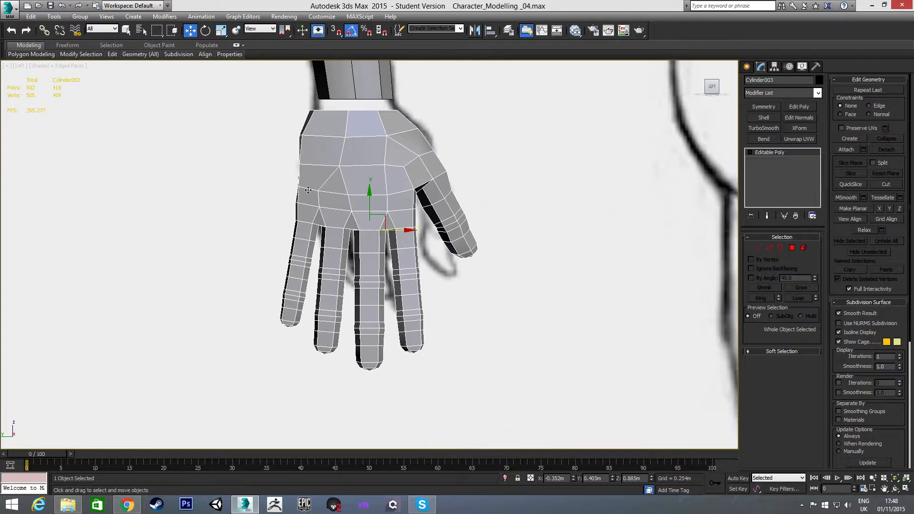
scroll(384, 220, up, 2)
drag(427, 271, 427, 260)
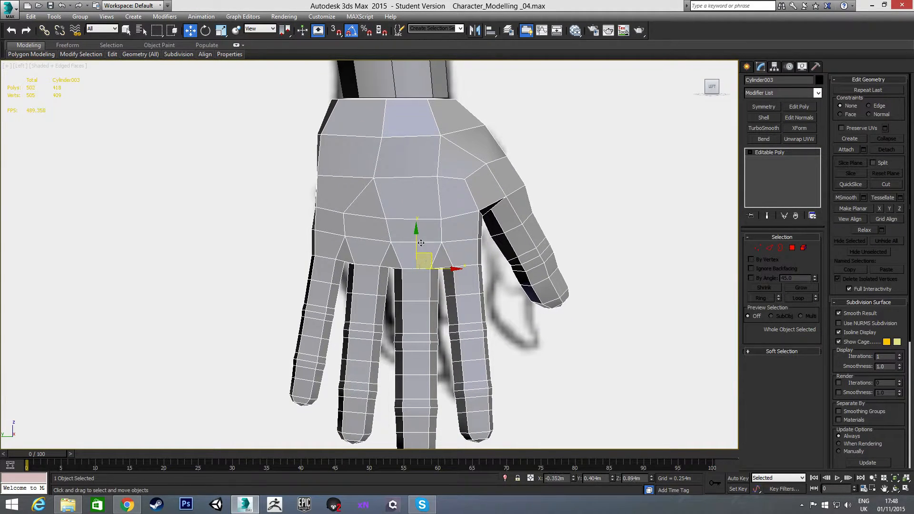
middle_drag(401, 187, 425, 251)
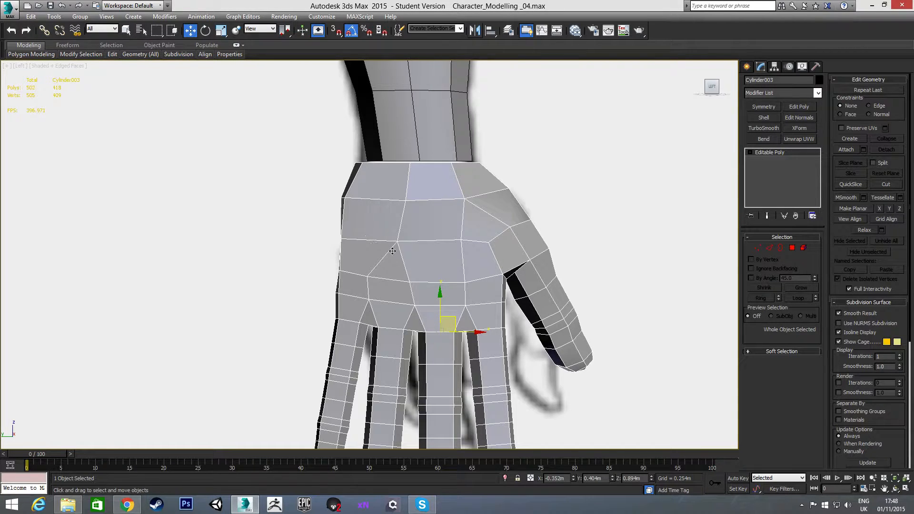
scroll(428, 234, down, 2)
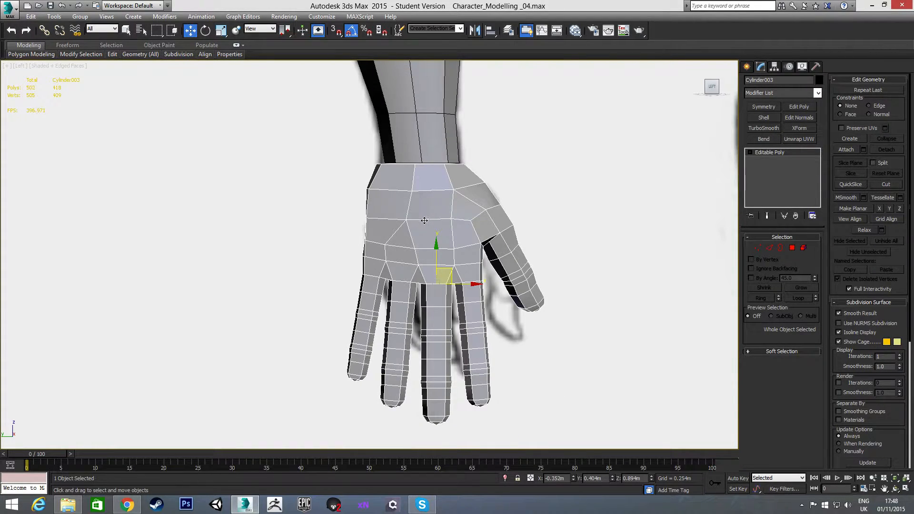
Shift the three vertices on the little-finger side next to the wrist slightly toward the thumb.
key(1)
scroll(363, 229, up, 2)
click(362, 211)
ctrl+click(363, 170)
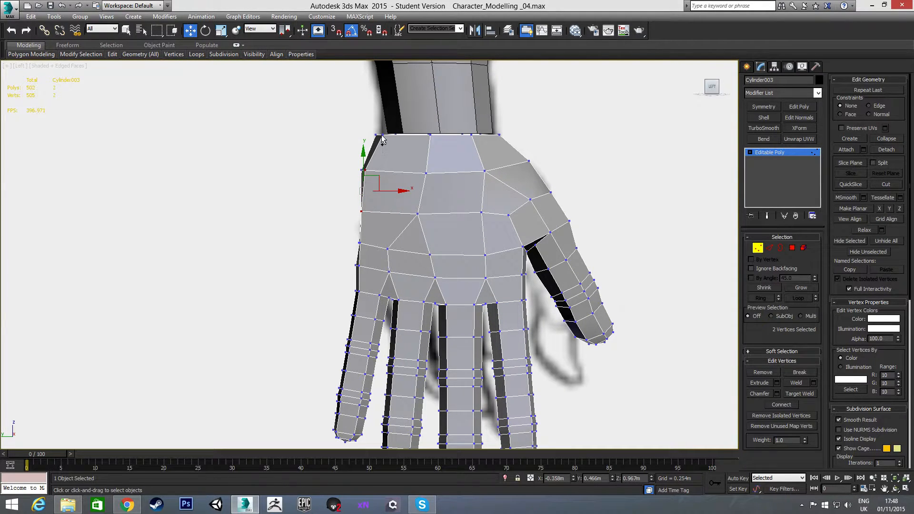
ctrl+click(383, 135)
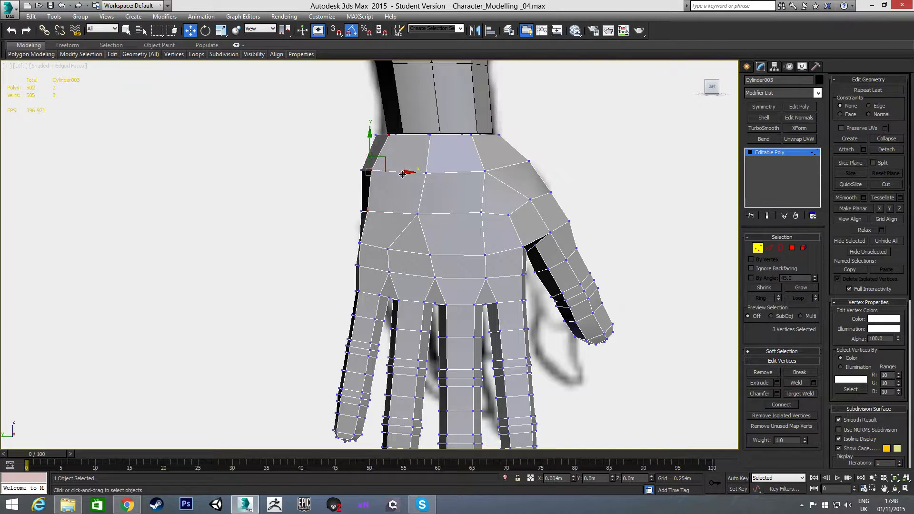
Nudge the side vertices above the little finger outward, moving the pair midway up the palm by about 0.002 m.
click(361, 244)
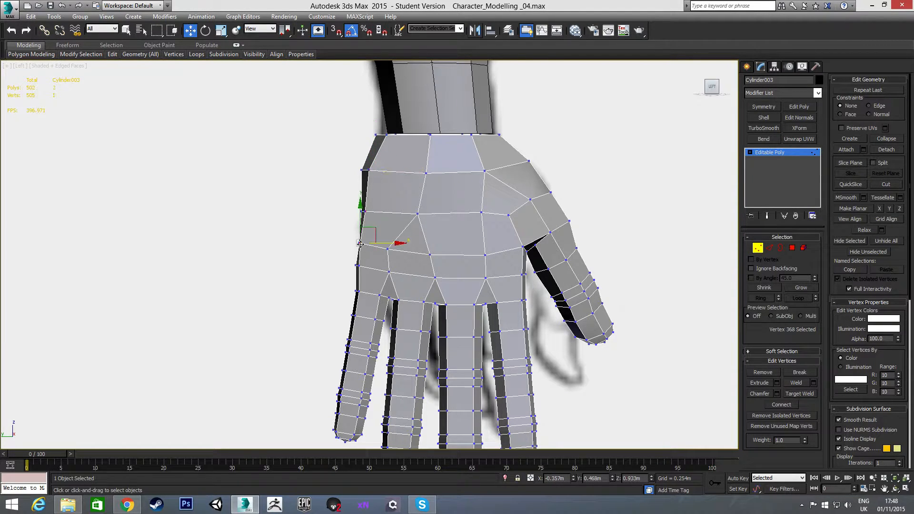
drag(386, 244, 365, 244)
click(330, 261)
drag(352, 208, 378, 220)
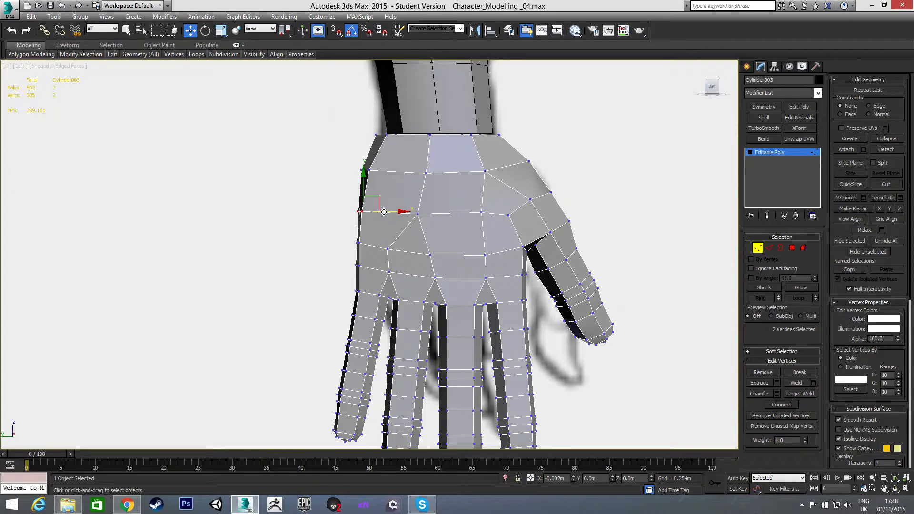
click(400, 280)
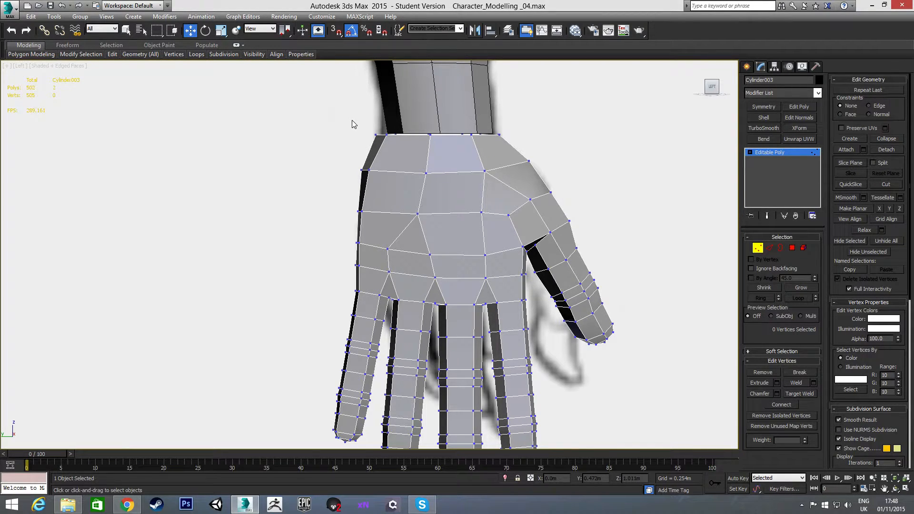
Narrow the wrist opening's vertex row to 90% of its width and shift it about 0.007 m toward the little-finger side.
drag(351, 123, 526, 150)
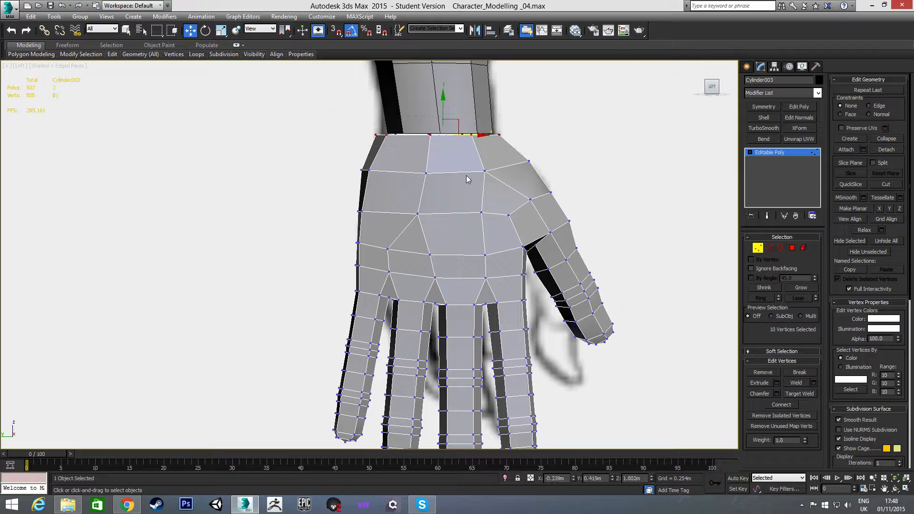
key(r)
drag(484, 136, 483, 137)
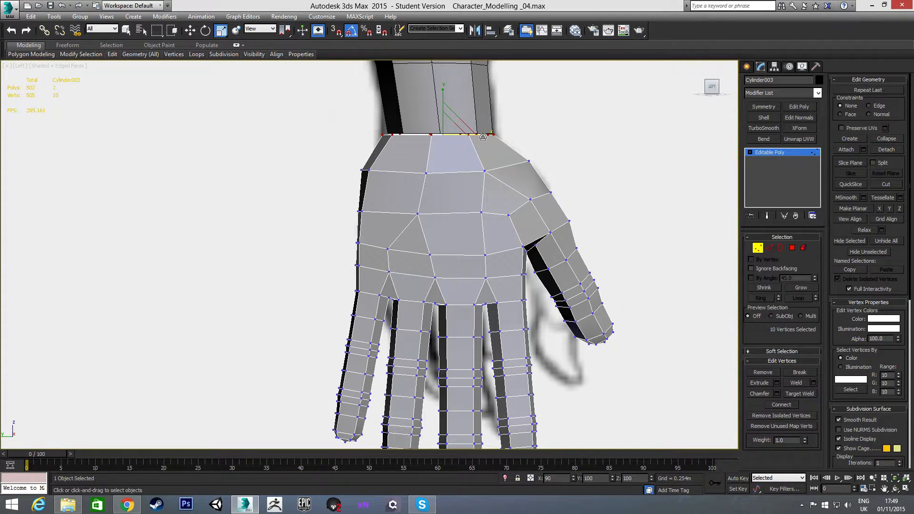
key(w)
drag(476, 137, 461, 135)
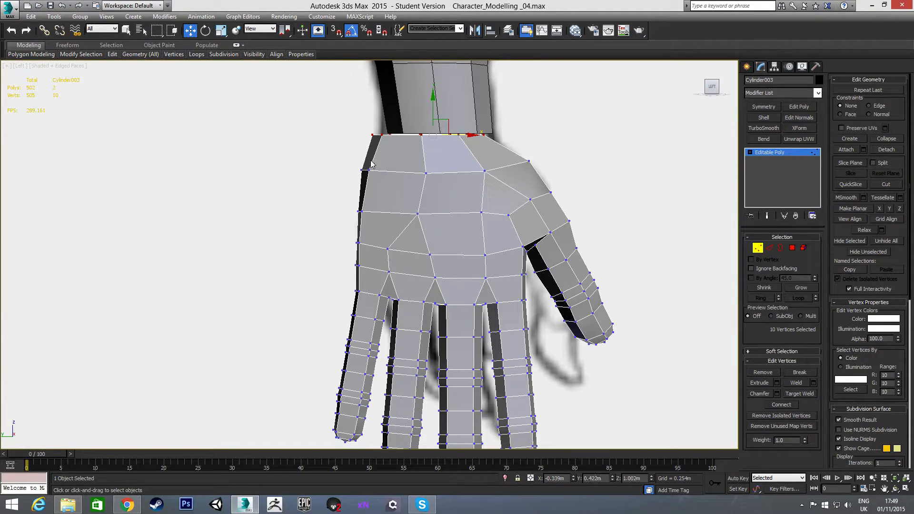
Pull the thumb-base vertices just below the wrist inward to follow the hand outline in the reference.
drag(555, 157, 512, 174)
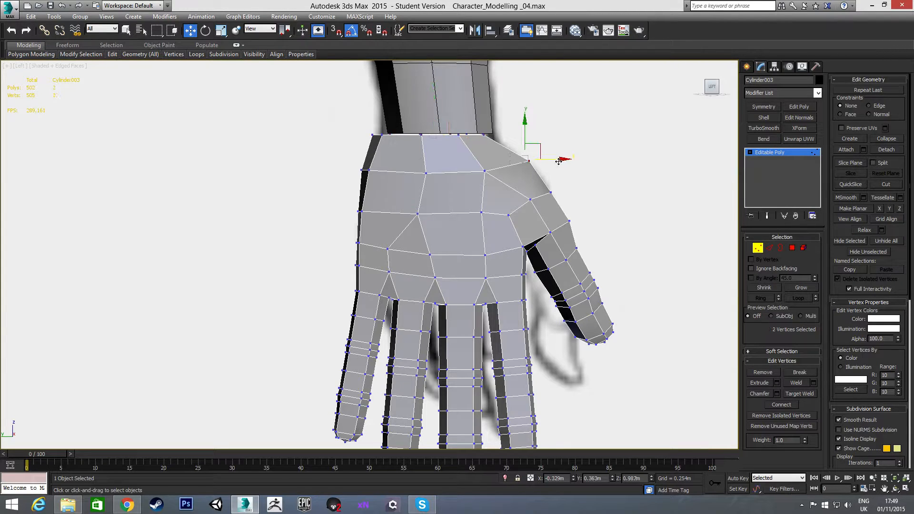
key(F3)
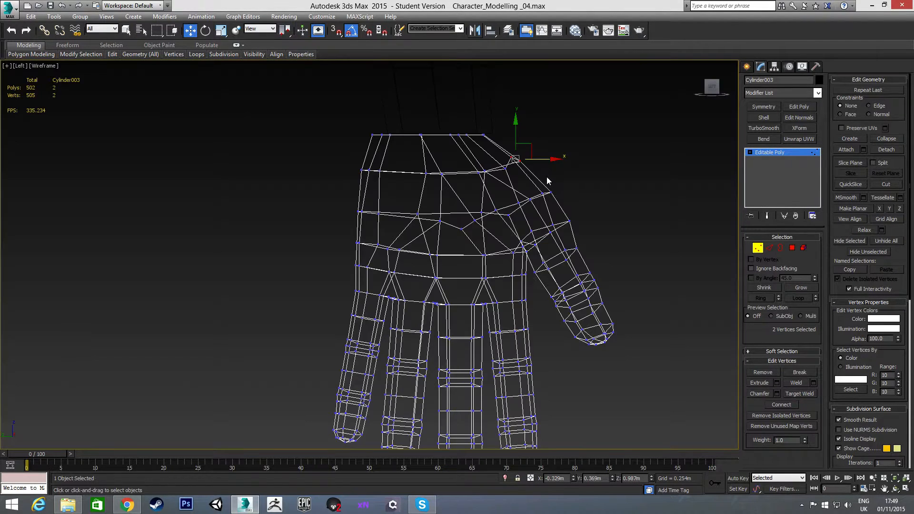
click(505, 168)
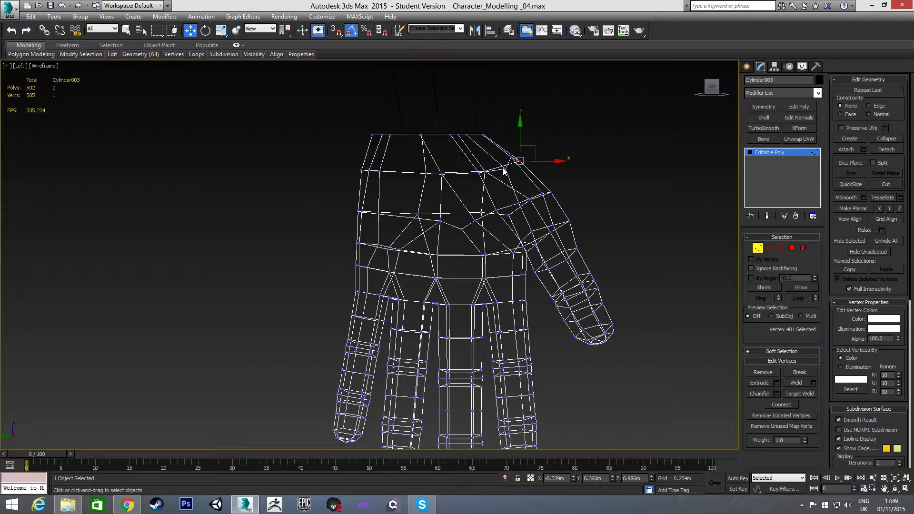
drag(529, 169, 524, 169)
key(F3)
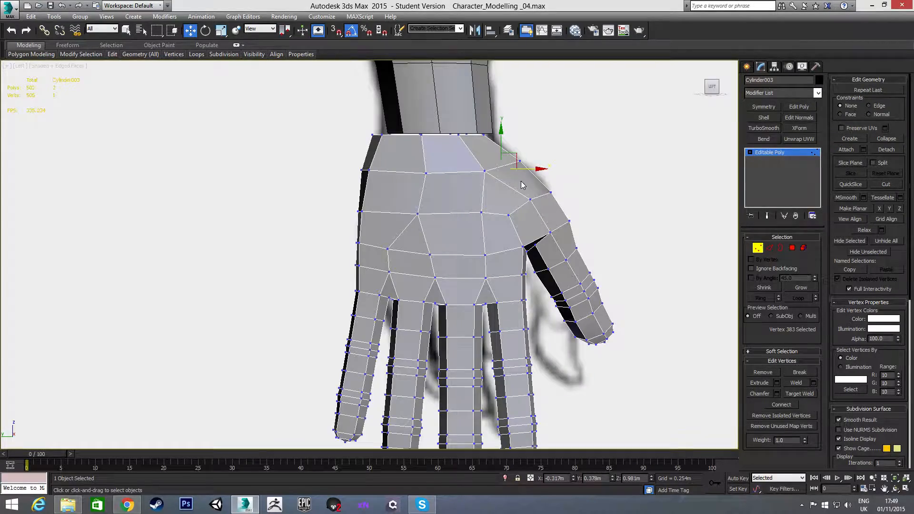
Shift the thumb-side vertex below the wrist about 0.004 m toward the back of the hand.
alt+middle_drag(525, 181, 469, 168)
scroll(471, 166, up, 3)
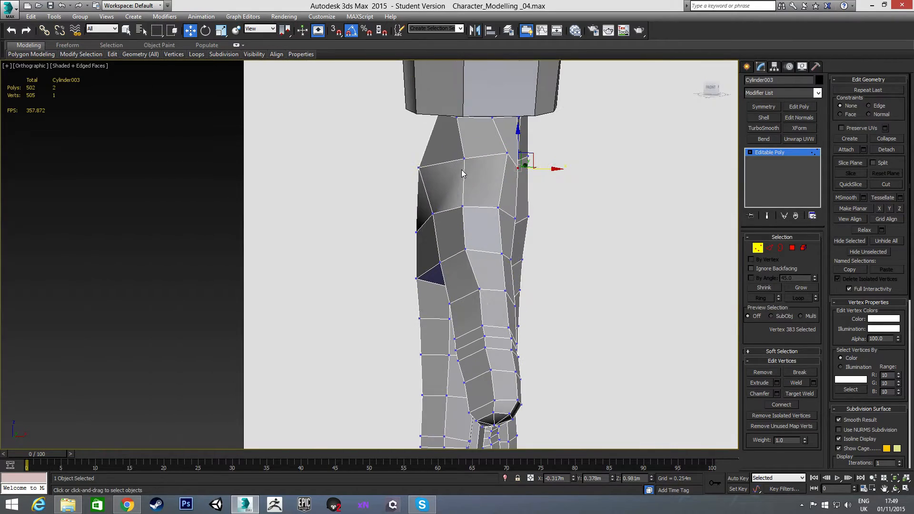
click(507, 153)
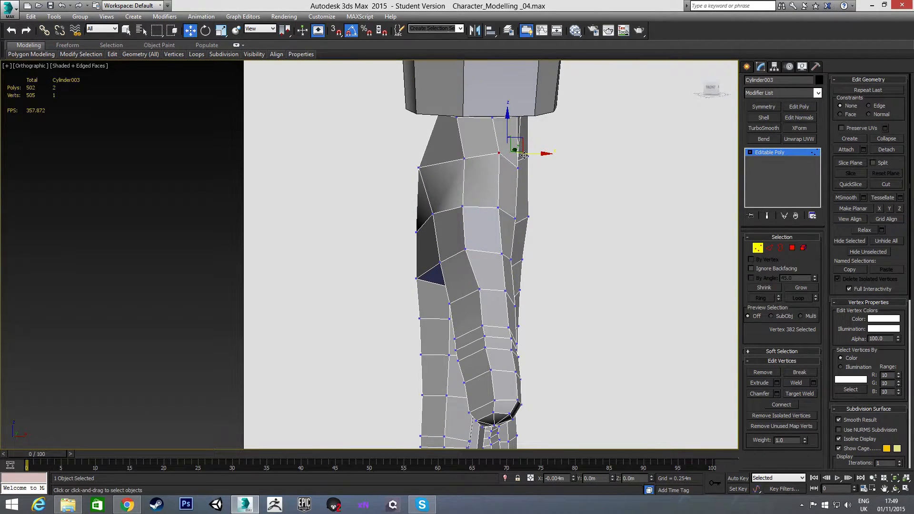
Shift the outermost thumb-side vertex just below the wrist toward the back of the hand.
alt+middle_drag(490, 180, 439, 213)
click(479, 168)
drag(510, 167, 497, 169)
alt+middle_drag(497, 169, 380, 183)
Leave vertex editing and move the whole hand about 0.007 m toward the thumb side to centre it under the forearm in the side view.
alt+middle_drag(526, 200, 499, 200)
key(l)
scroll(476, 201, down, 10)
key(z)
scroll(351, 253, up, 2)
middle_drag(365, 243, 400, 211)
scroll(355, 233, up, 3)
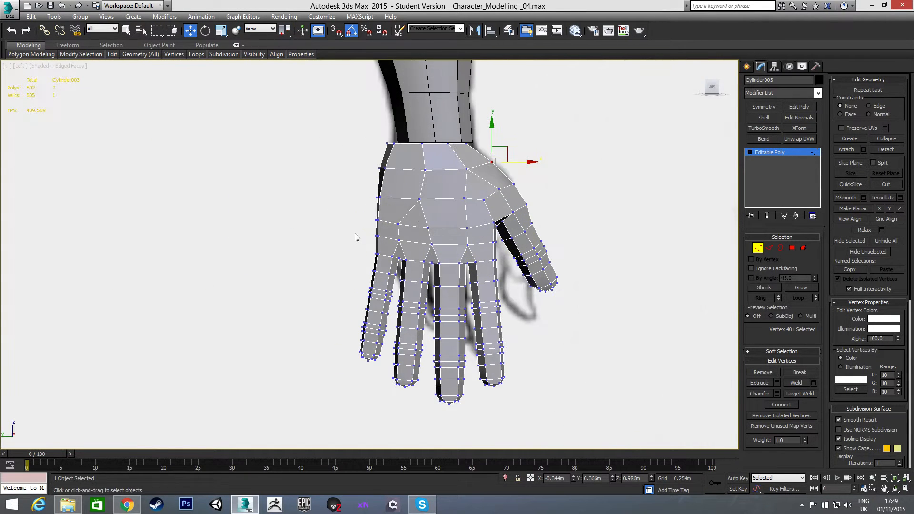
click(758, 248)
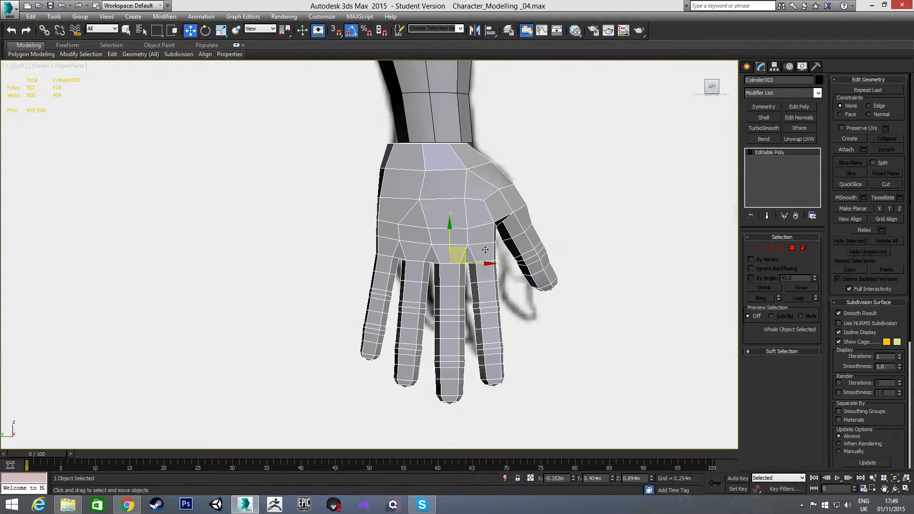
drag(475, 264, 485, 264)
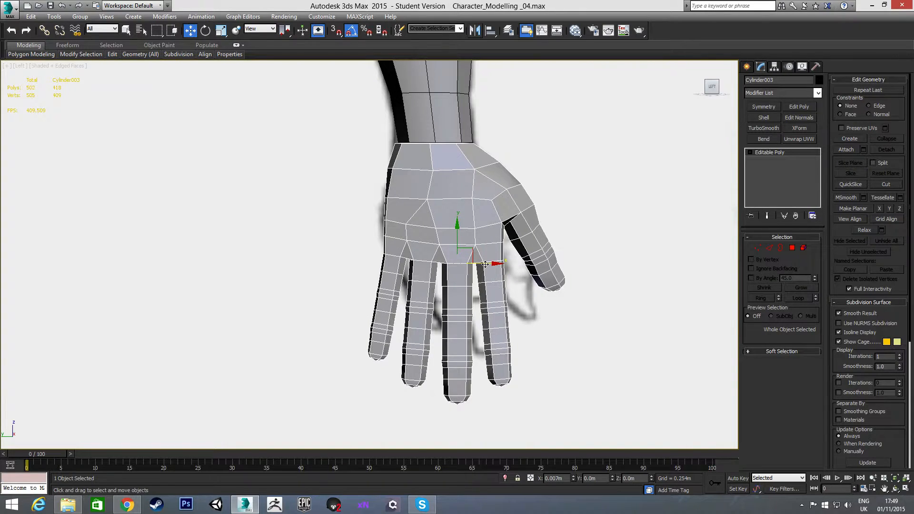
Scale the hand's thickness to about 117% in the front view and nudge the hand about 0.001 m outward.
scroll(417, 163, up, 2)
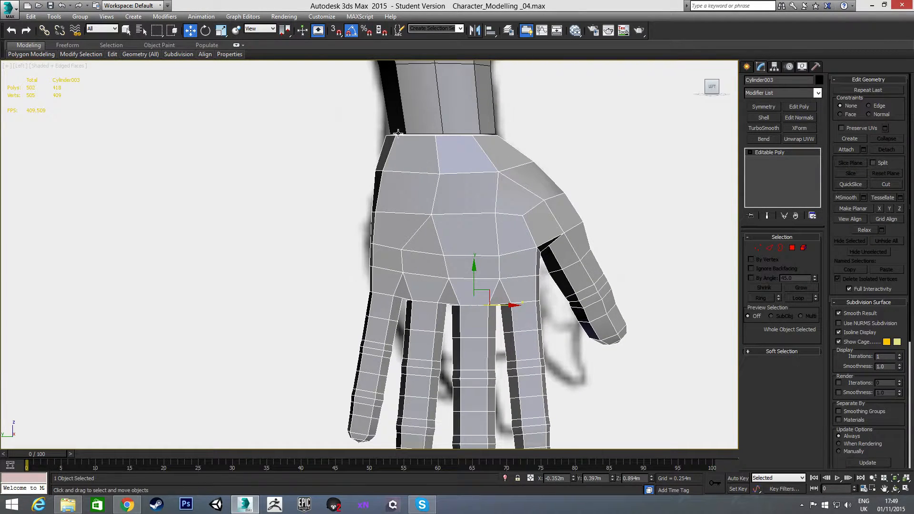
key(f)
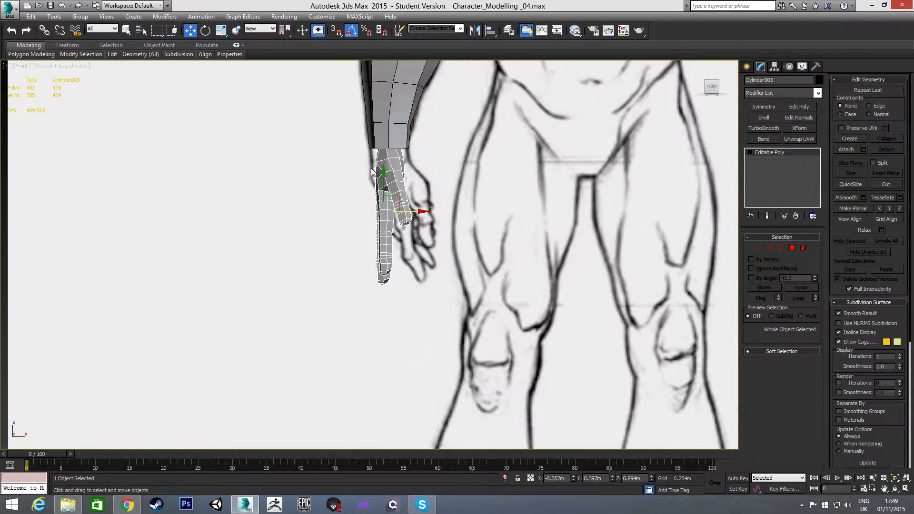
scroll(364, 169, up, 4)
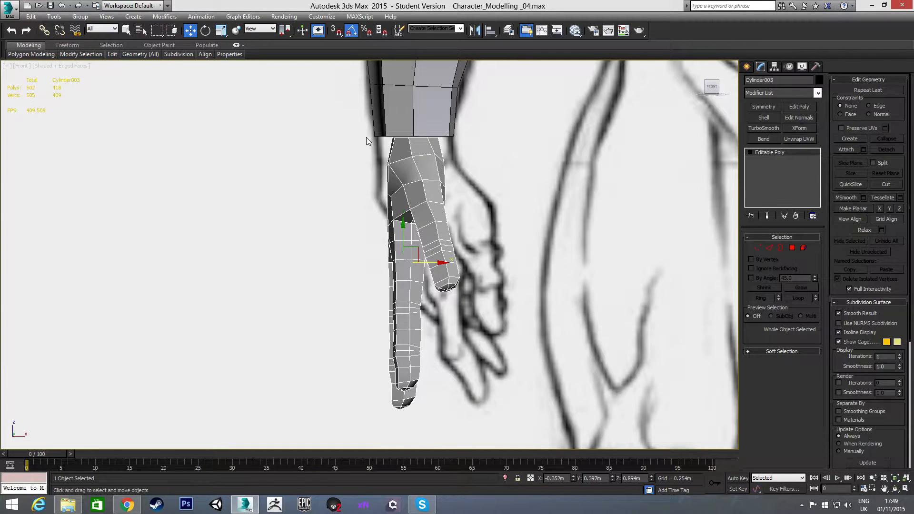
key(r)
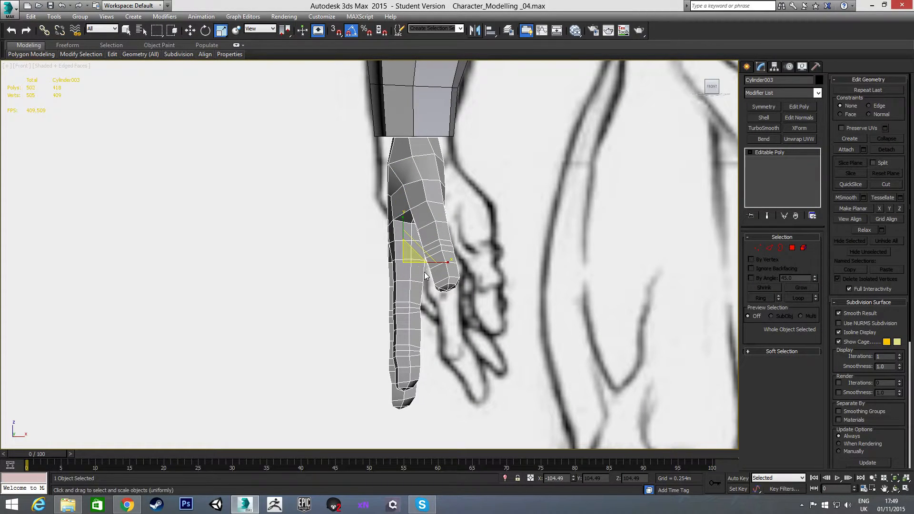
mouse_move(445, 263)
mouse_down()
mouse_move(451, 234)
mouse_move(448, 258)
mouse_up()
key(ctrl+z)
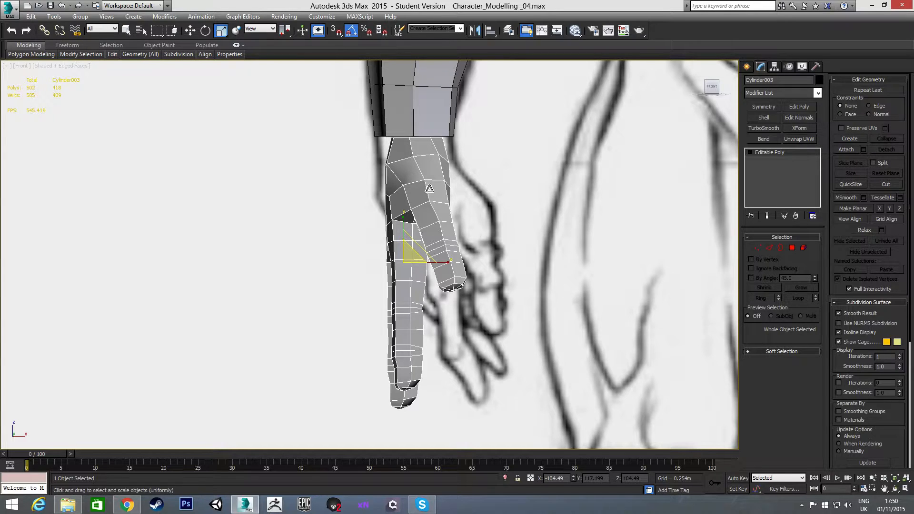
key(w)
drag(431, 263, 429, 261)
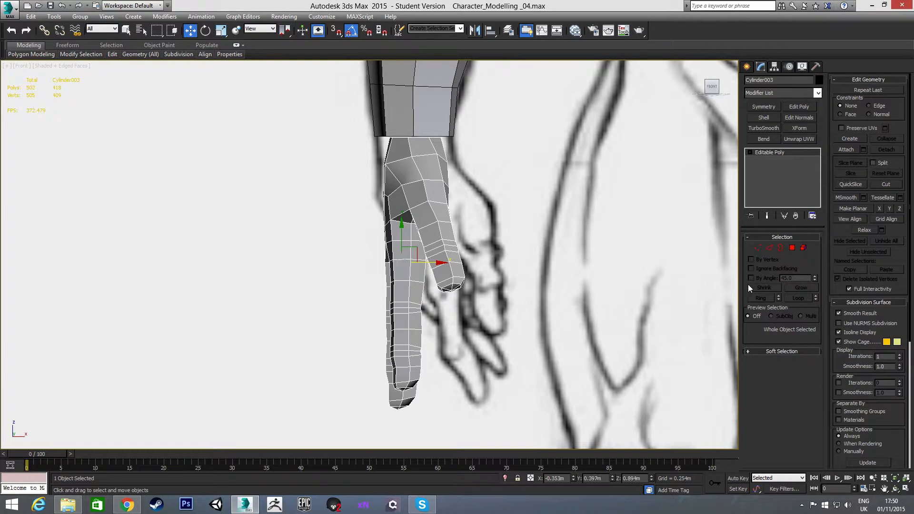
Attach the arm mesh to the hand object.
click(844, 150)
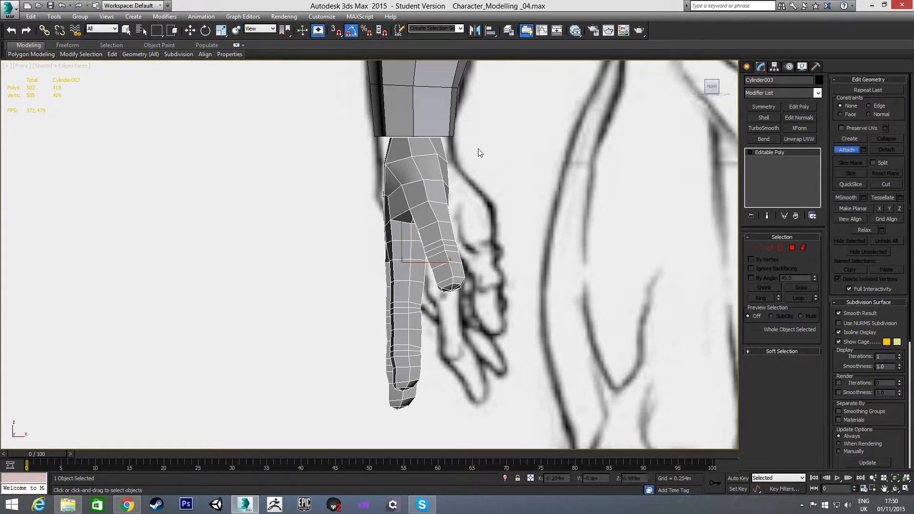
click(418, 101)
click(837, 150)
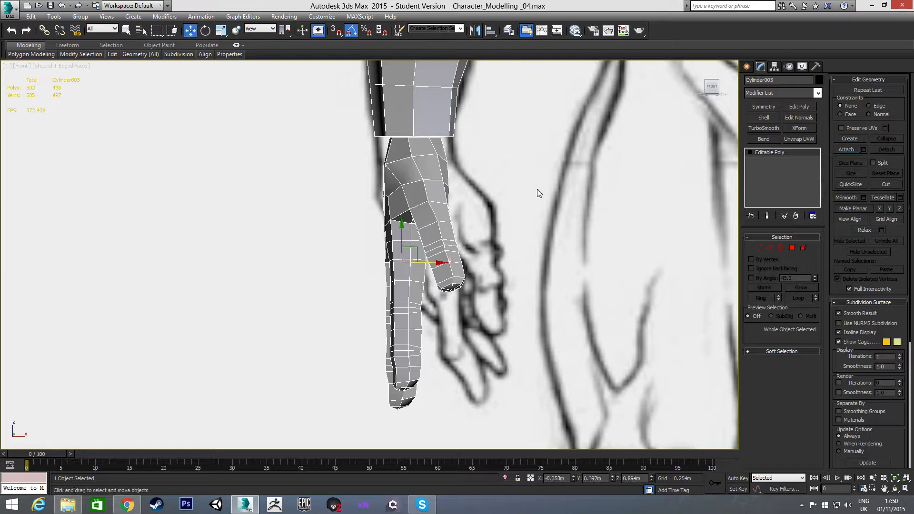
Select the eight vertices at the forearm's open end and scale them narrower to match the hand's wrist width.
scroll(403, 163, up, 2)
key(1)
drag(350, 112, 491, 138)
scroll(438, 134, up, 3)
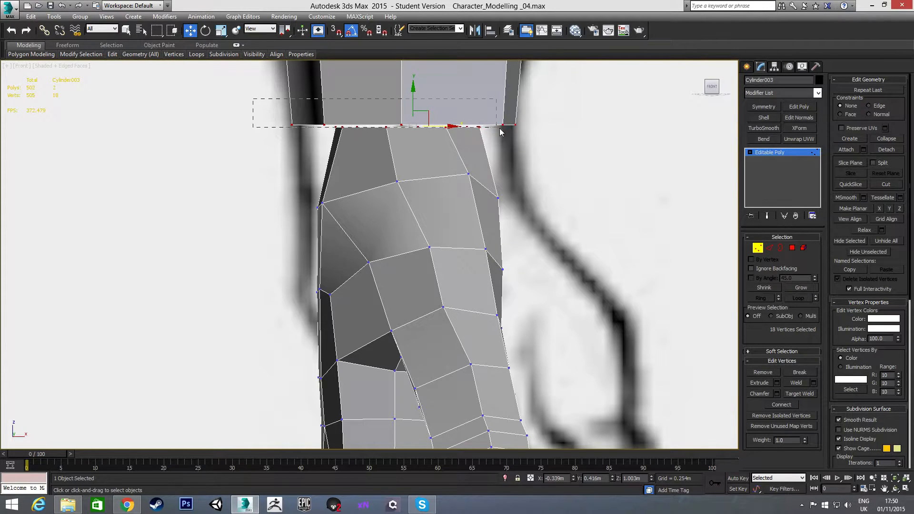
drag(536, 127, 536, 127)
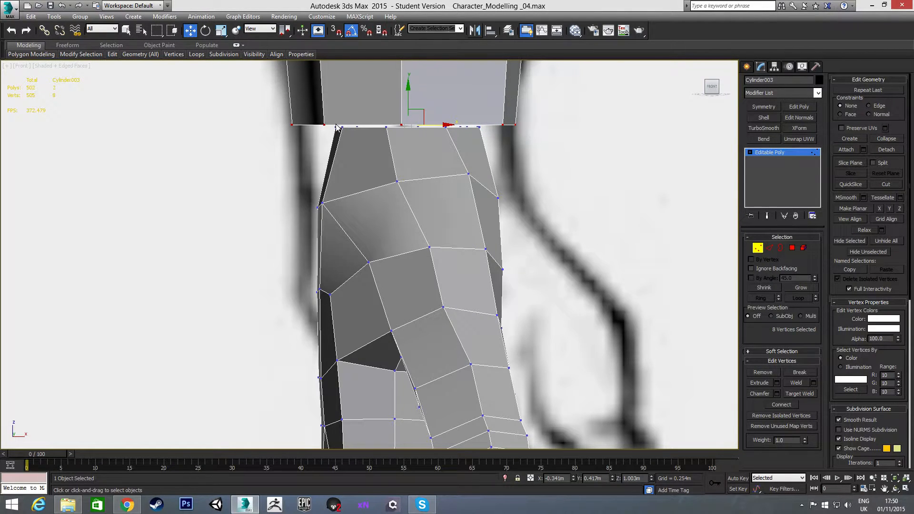
key(r)
drag(445, 123, 432, 124)
Narrow the first forearm vertex loop above the wrist along its width in the front view.
middle_drag(452, 92, 451, 207)
scroll(446, 196, down, 2)
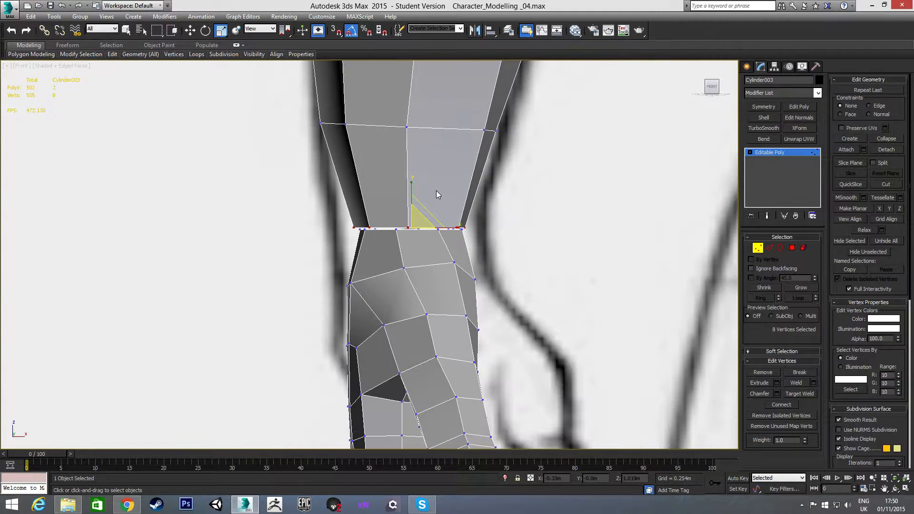
middle_drag(325, 129, 325, 198)
scroll(325, 198, down, 2)
drag(478, 219, 477, 220)
drag(425, 198, 417, 198)
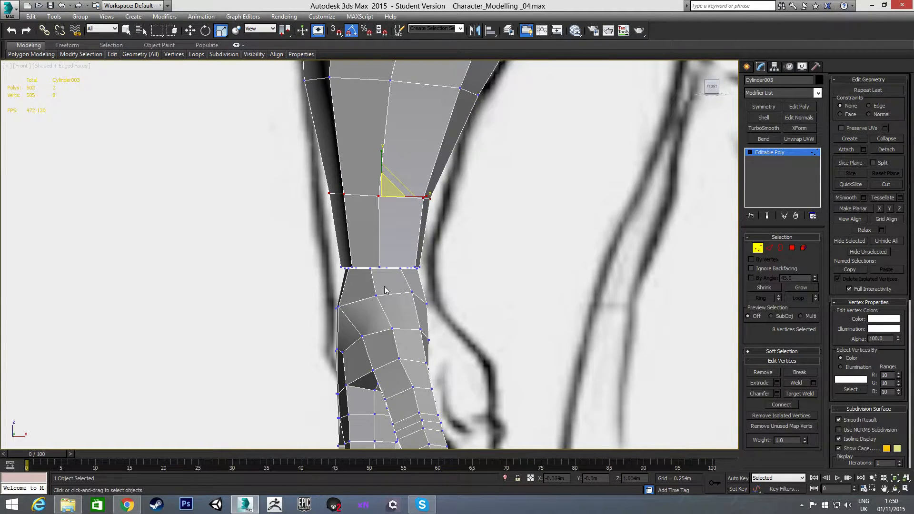
Narrow the mid-forearm vertex loop along its width and nudge it slightly toward the body.
middle_drag(400, 181, 396, 272)
drag(268, 142, 501, 223)
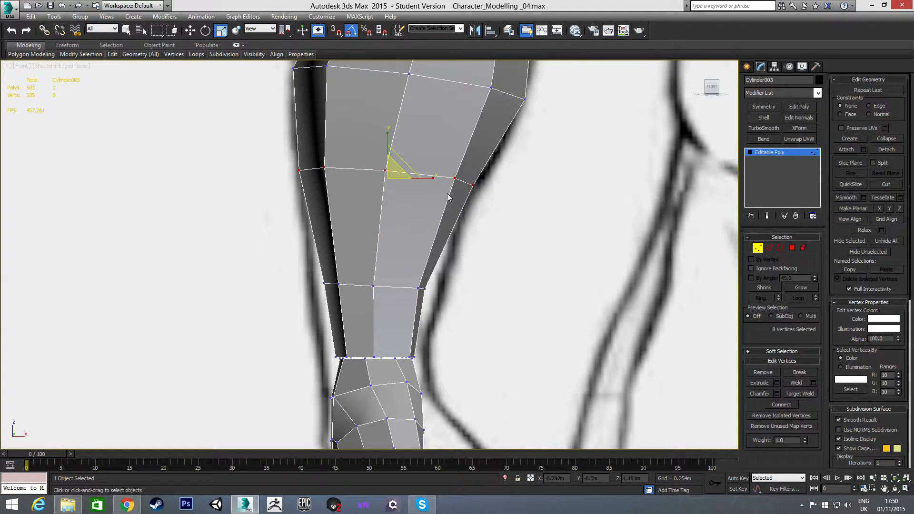
drag(430, 179, 422, 179)
middle_drag(422, 179, 436, 220)
key(w)
drag(421, 222, 423, 223)
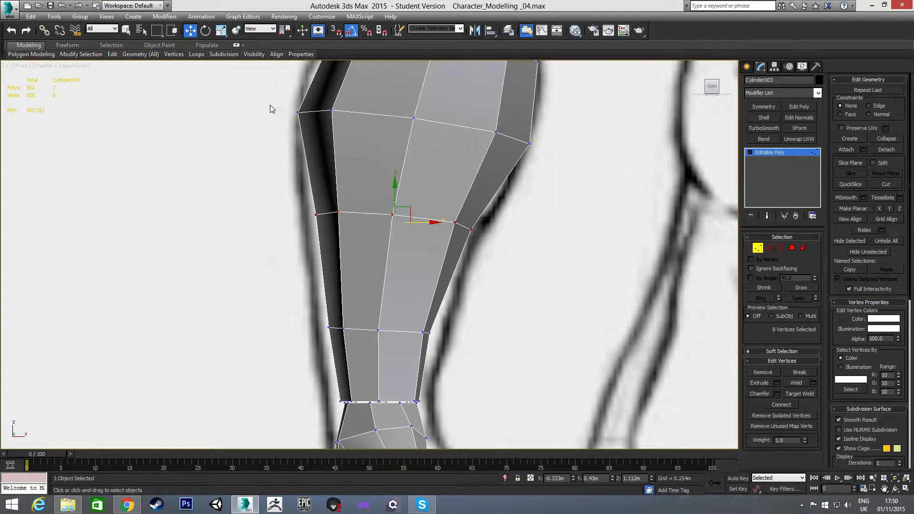
Scale the vertex loop above the middle of the forearm to 85% of its width and clear the selection.
drag(581, 173, 581, 173)
key(r)
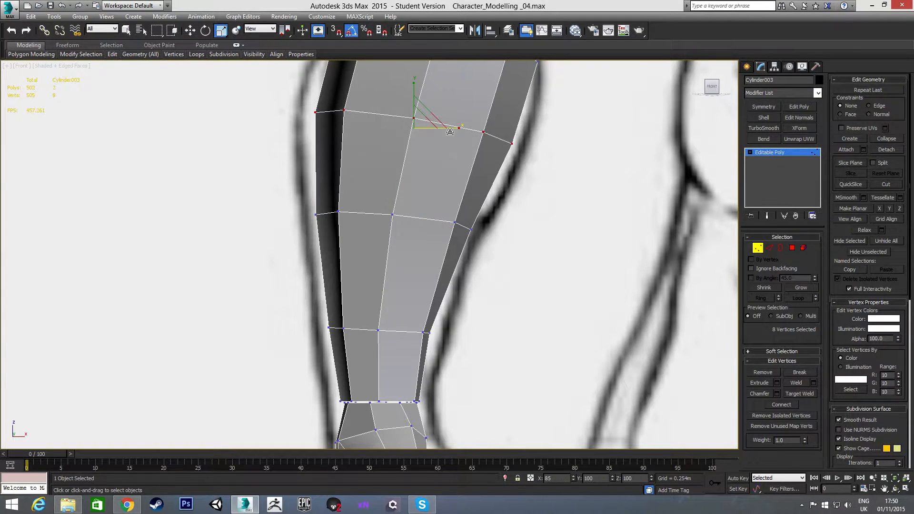
middle_drag(536, 147, 560, 209)
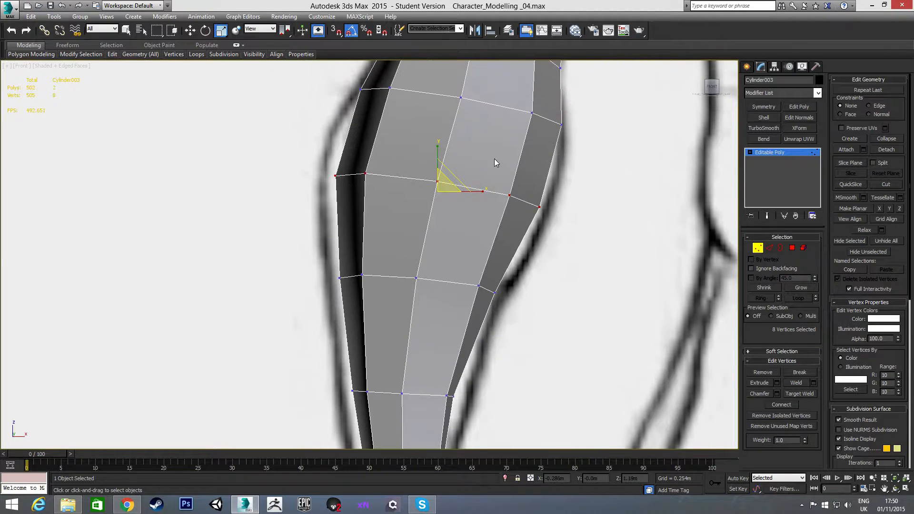
drag(384, 101, 434, 104)
click(333, 165)
Pull the mid-forearm vertex on the body-facing edge slightly inward to smooth the forearm outline.
scroll(466, 218, down, 3)
middle_drag(484, 285, 479, 275)
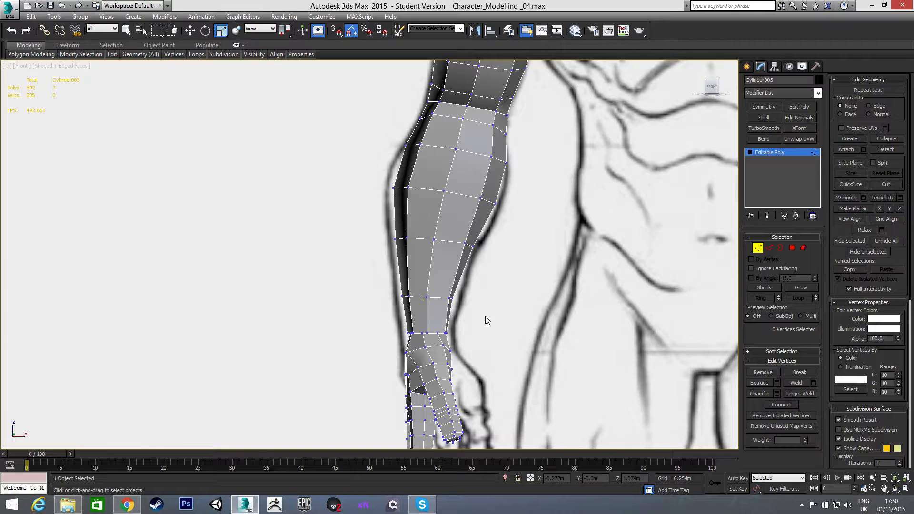
middle_drag(484, 316, 477, 291)
click(463, 219)
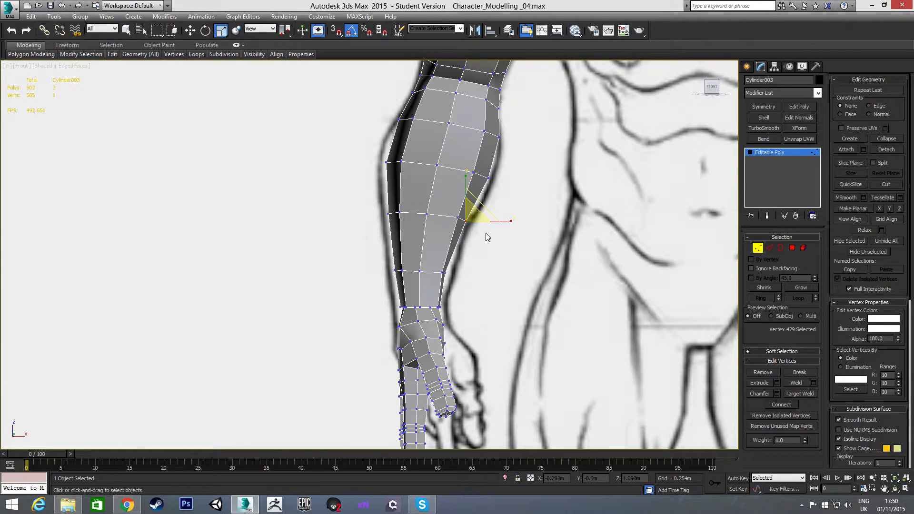
key(w)
scroll(487, 232, up, 2)
drag(486, 219, 482, 219)
Move the body-facing edge vertices of the forearm's end loop and the loop above it about 0.001 m inward.
middle_drag(477, 275, 510, 215)
scroll(485, 260, up, 2)
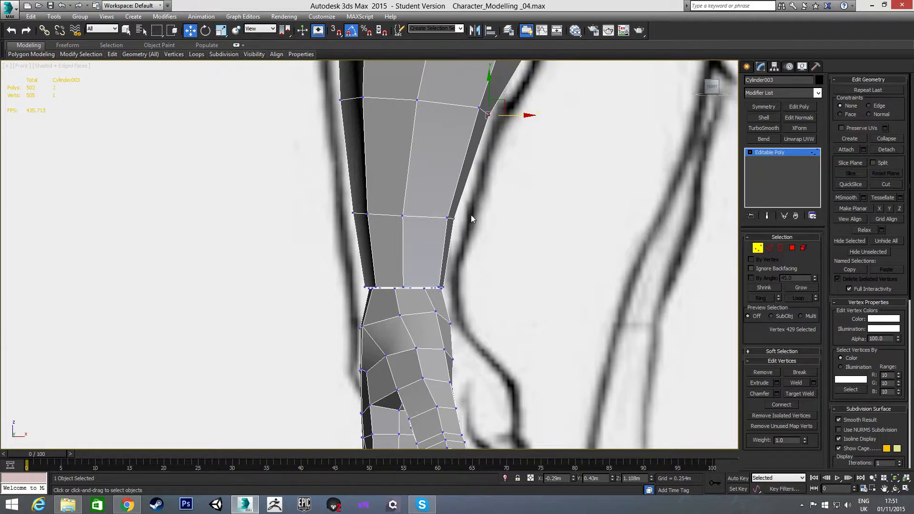
click(452, 218)
ctrl+click(442, 287)
drag(477, 254, 474, 253)
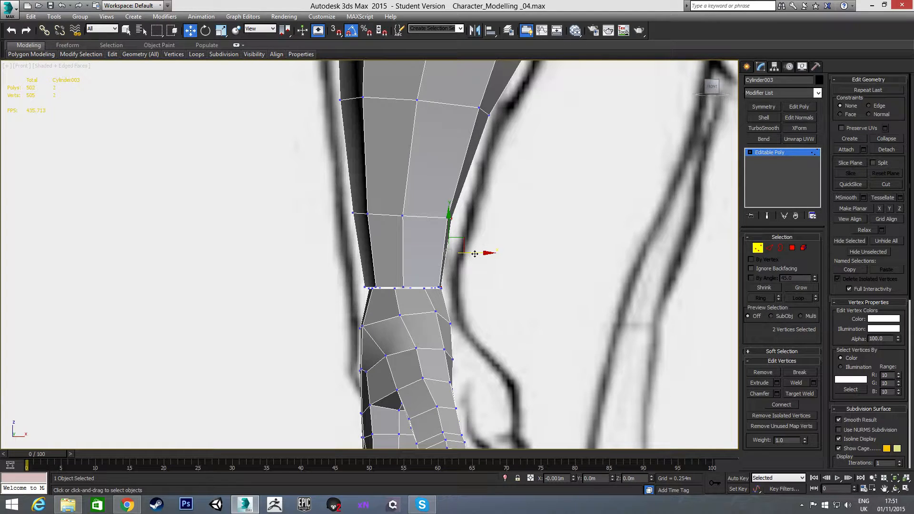
click(483, 320)
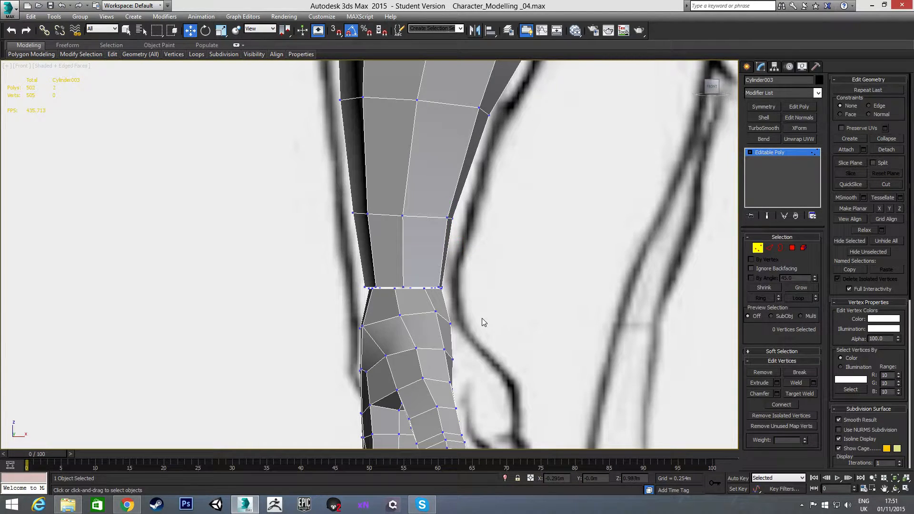
Pull the outer-edge vertices of the forearm's last two loops inward above the wrist.
click(370, 288)
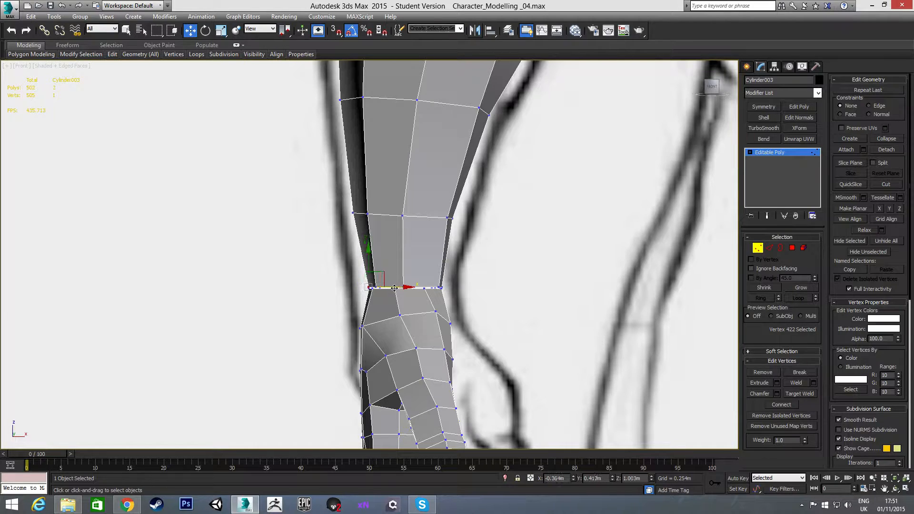
click(353, 214)
drag(381, 215, 386, 215)
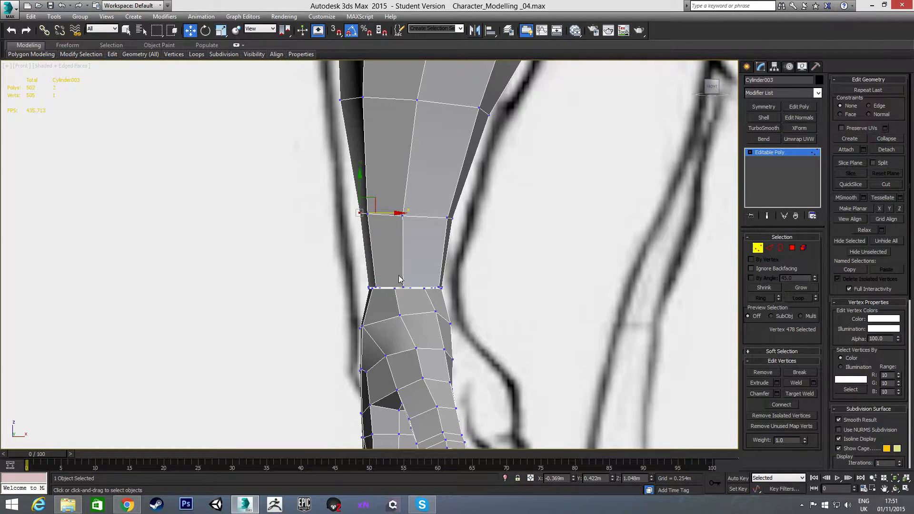
Slide the hand's wrist vertices sideways to line them up with the matching vertices at the forearm's end.
alt+middle_drag(460, 260, 476, 295)
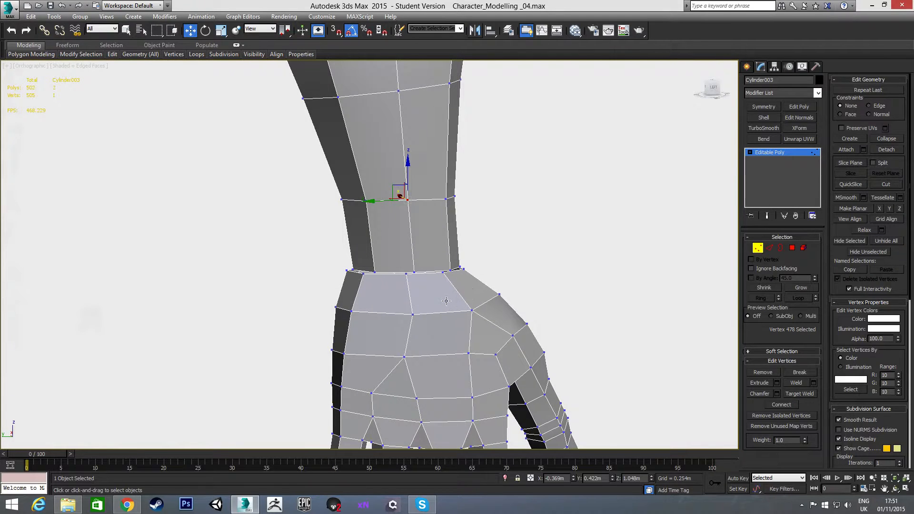
key(l)
scroll(447, 238, up, 5)
click(418, 217)
drag(443, 217, 456, 217)
click(492, 216)
drag(511, 217, 516, 217)
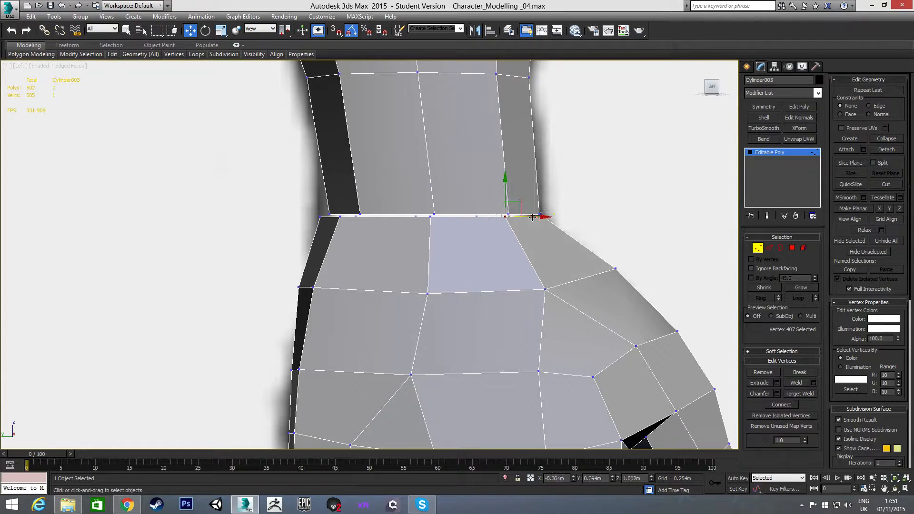
alt+middle_drag(424, 227, 531, 201)
click(540, 181)
drag(569, 180, 550, 180)
mouse_move(550, 180)
alt+middle_down()
mouse_move(508, 271)
mouse_move(530, 271)
mouse_move(409, 276)
mouse_move(535, 260)
mouse_move(377, 250)
mouse_move(406, 256)
alt+middle_up()
Target-weld the first two wrist vertices of the hand to the matching forearm end vertices.
click(551, 251)
right_click(550, 251)
click(535, 309)
alt+middle_drag(432, 249, 466, 260)
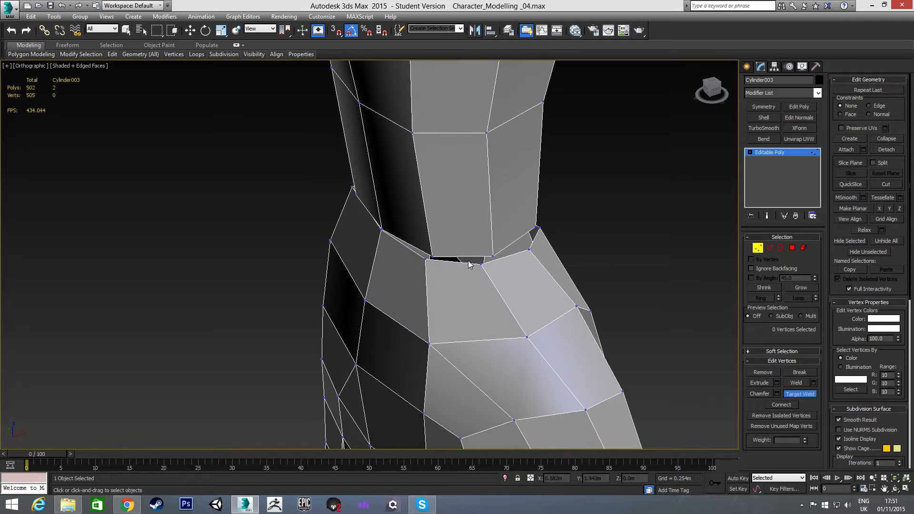
click(481, 265)
click(493, 257)
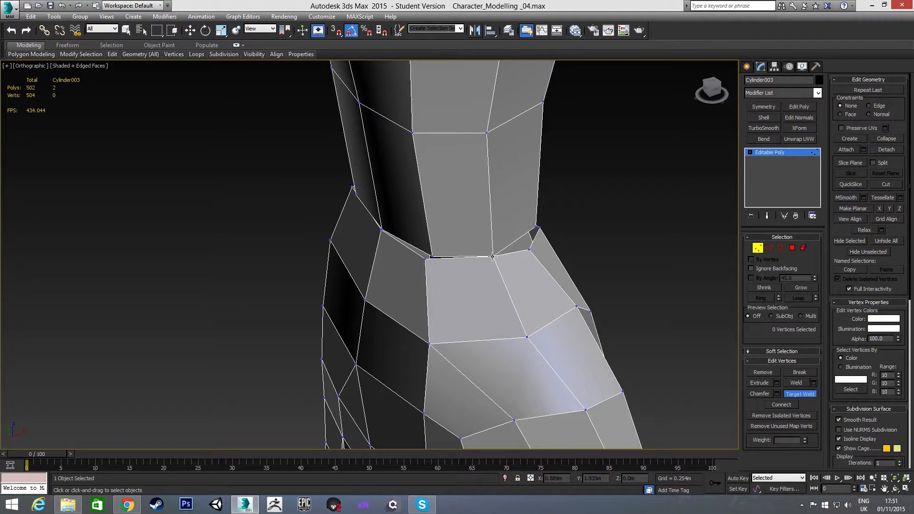
click(432, 257)
Target-weld the next three hand vertices around the wrist to the adjacent forearm end vertices.
alt+middle_drag(435, 257, 478, 246)
scroll(479, 243, up, 4)
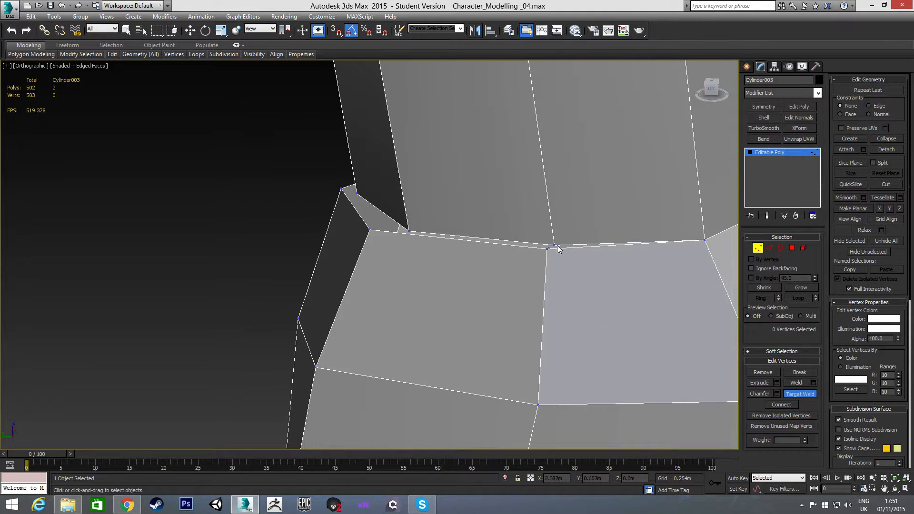
click(556, 246)
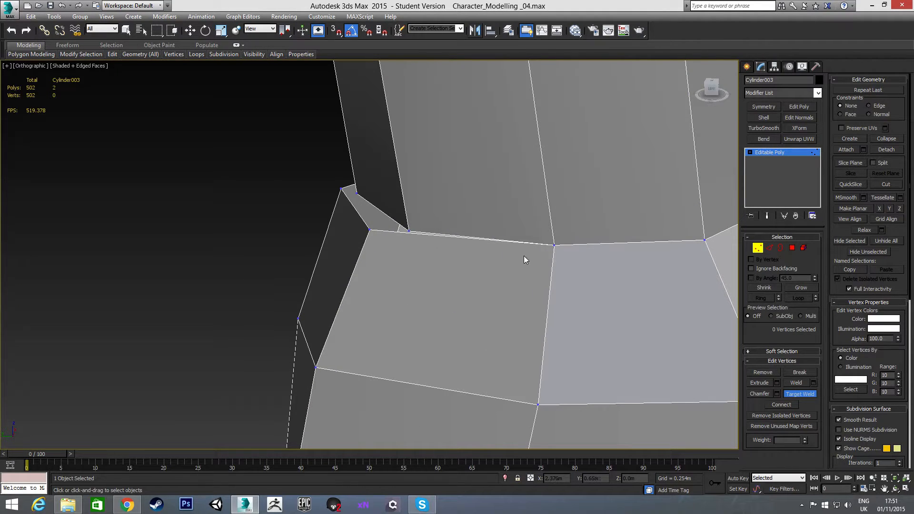
click(408, 231)
middle_drag(409, 231, 490, 249)
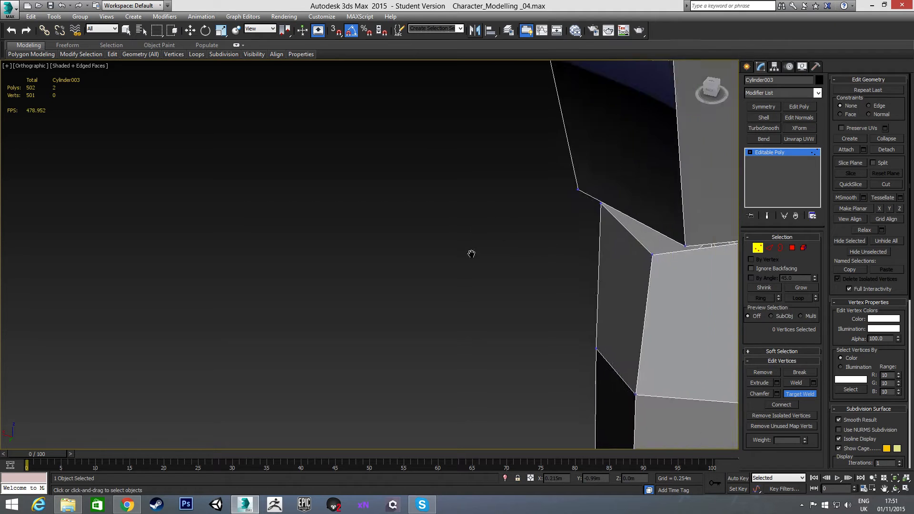
scroll(490, 249, down, 3)
scroll(526, 282, up, 4)
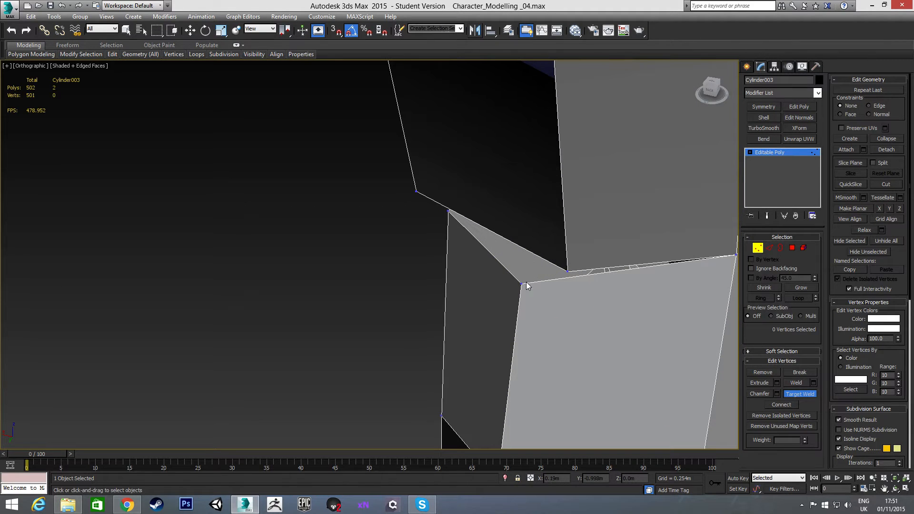
click(562, 270)
scroll(475, 242, down, 6)
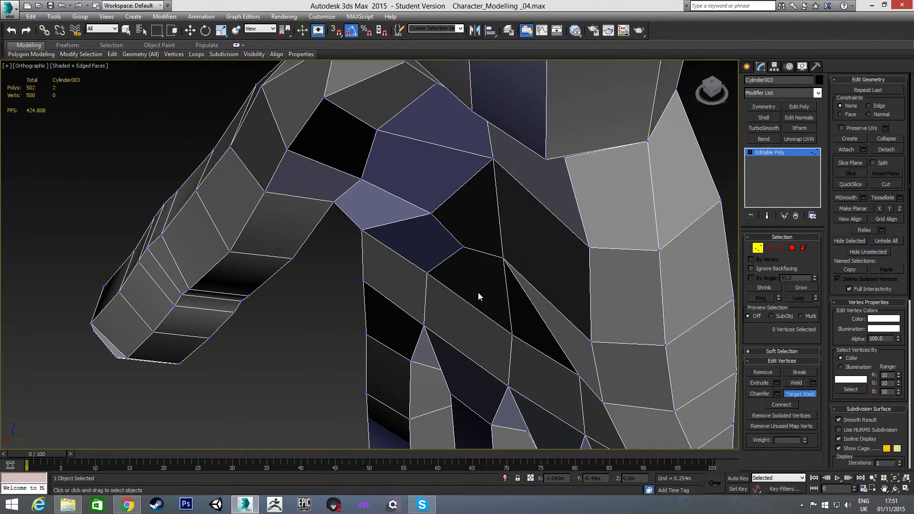
Target-weld the hand's next two open wrist vertices to the matching vertices at the forearm's end.
scroll(515, 268, up, 3)
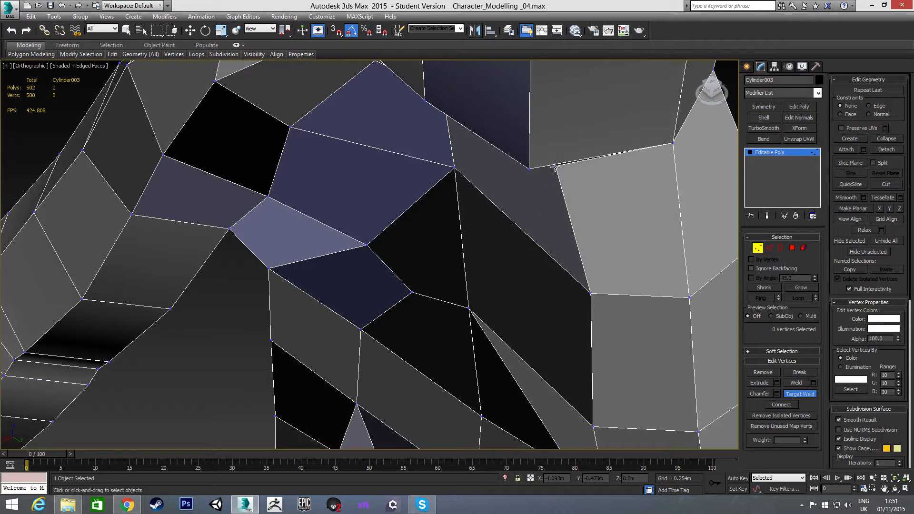
click(530, 169)
scroll(497, 178, down, 5)
alt+middle_drag(472, 239, 486, 266)
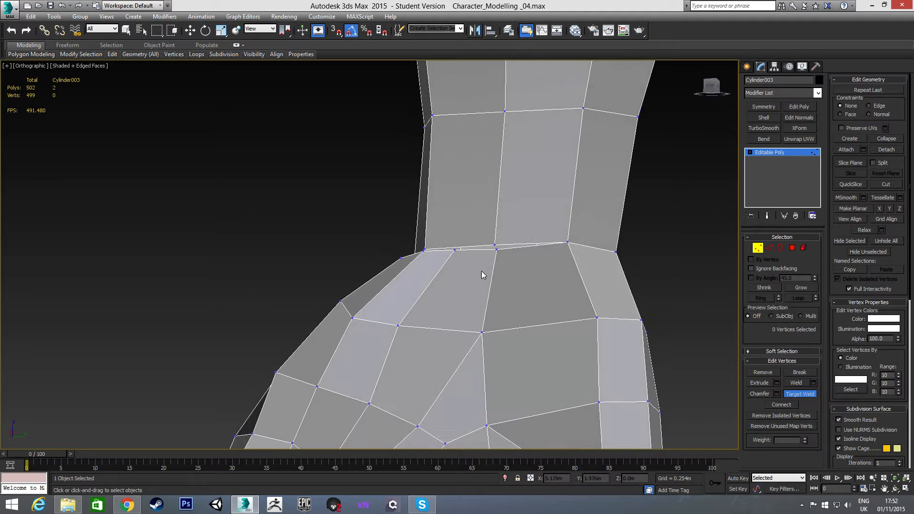
scroll(485, 266, up, 3)
drag(511, 222, 509, 213)
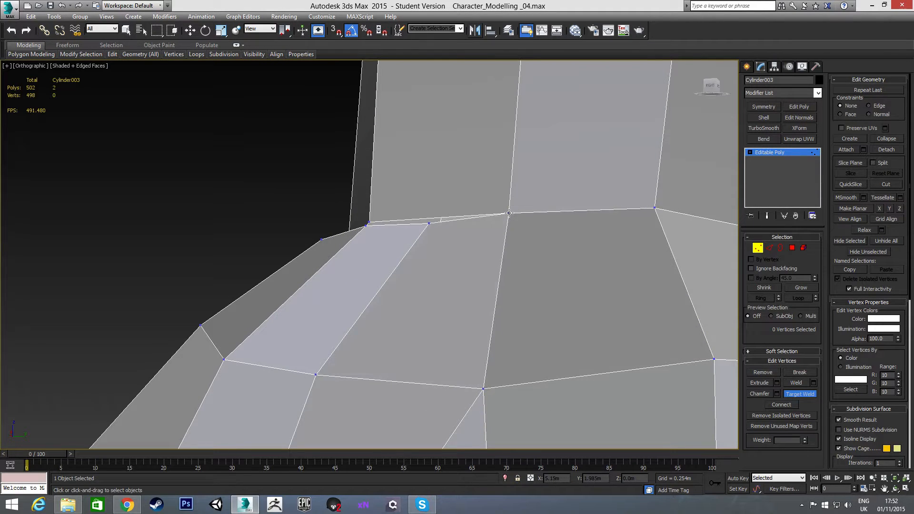
Target-weld the last three open vertices above the thumb base, two onto one forearm end vertex and one onto its neighbour.
alt+middle_drag(421, 229, 469, 291)
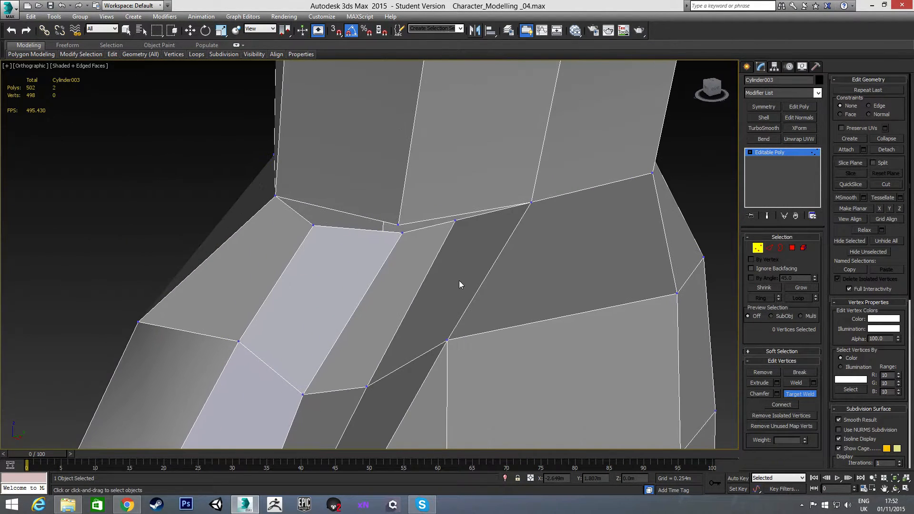
drag(454, 220, 399, 225)
alt+middle_drag(429, 287, 406, 238)
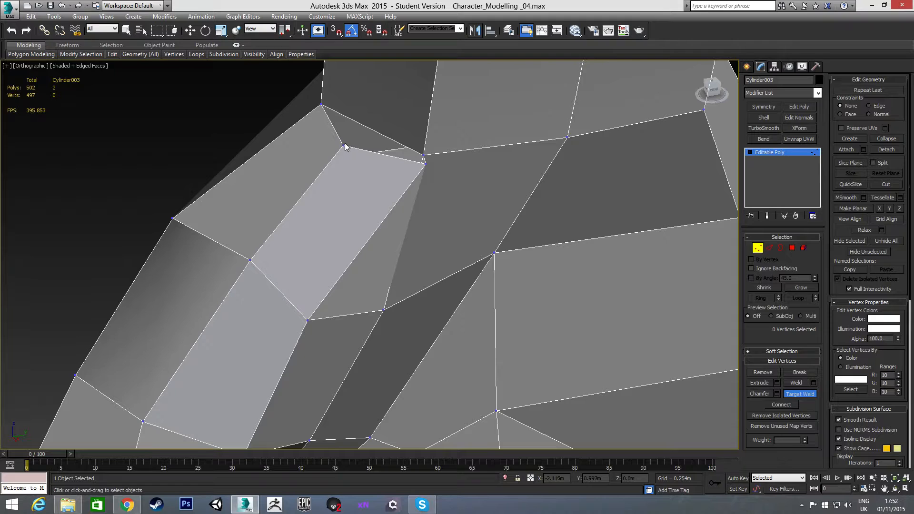
middle_drag(421, 167, 430, 246)
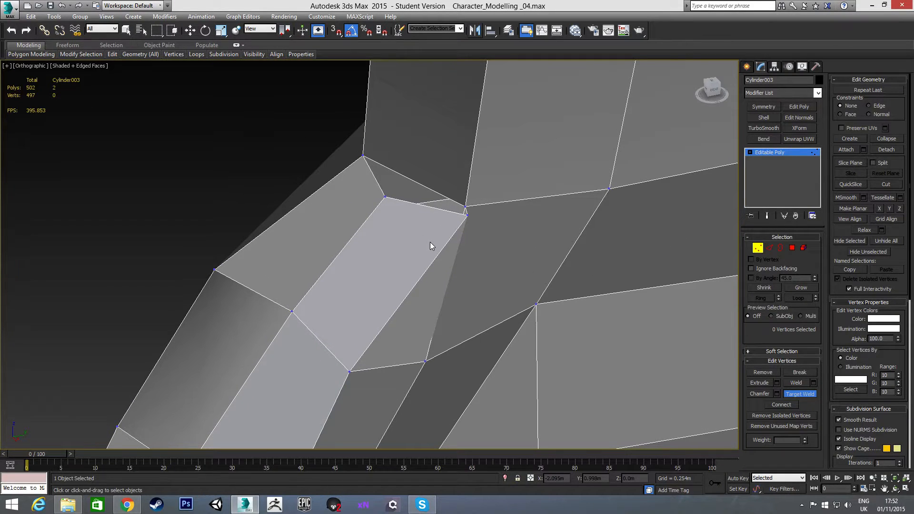
scroll(435, 253, up, 2)
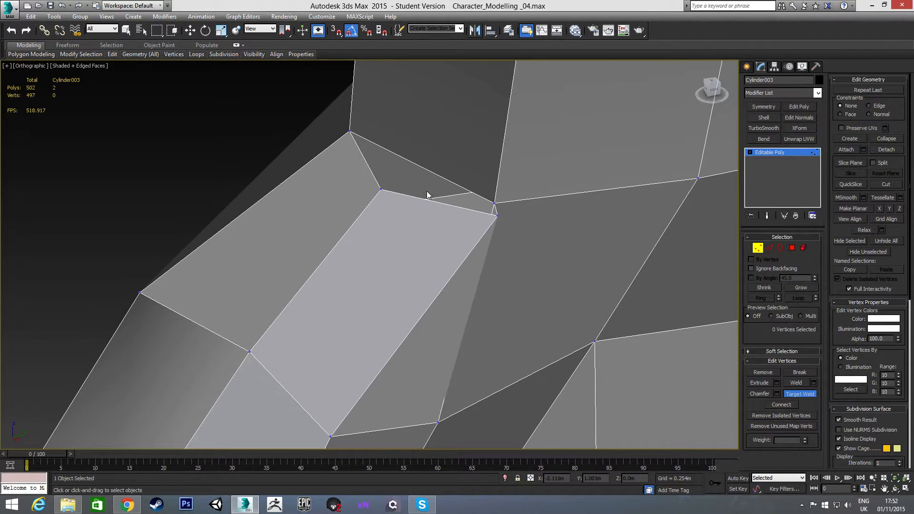
click(493, 204)
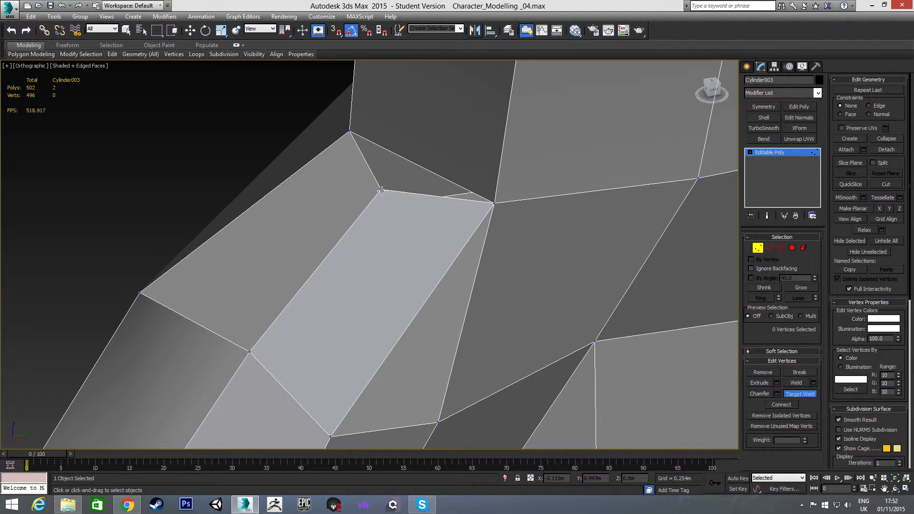
click(350, 134)
key(w)
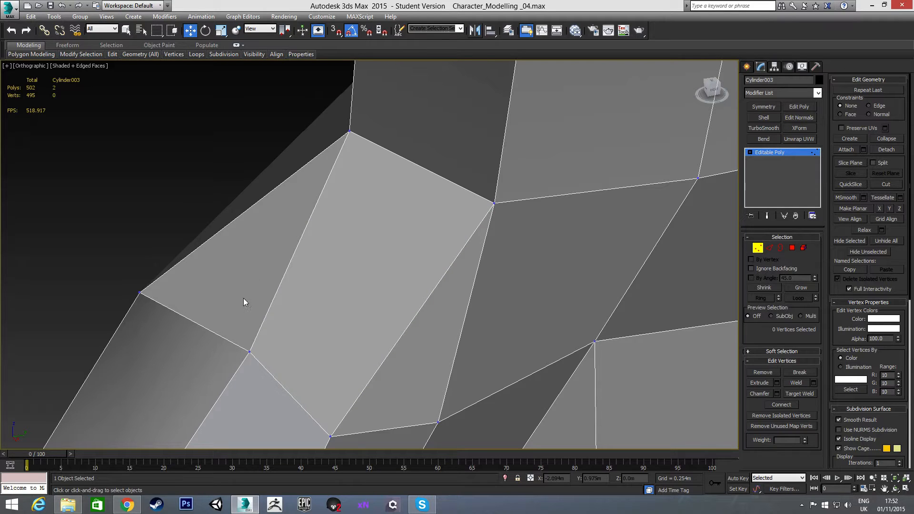
Cut a new edge across the long face between the thumb base and the wrist, joining its two side edges.
scroll(322, 270, down, 5)
alt+middle_drag(324, 281, 315, 315)
middle_drag(333, 201, 369, 283)
middle_drag(359, 229, 397, 247)
scroll(393, 249, up, 2)
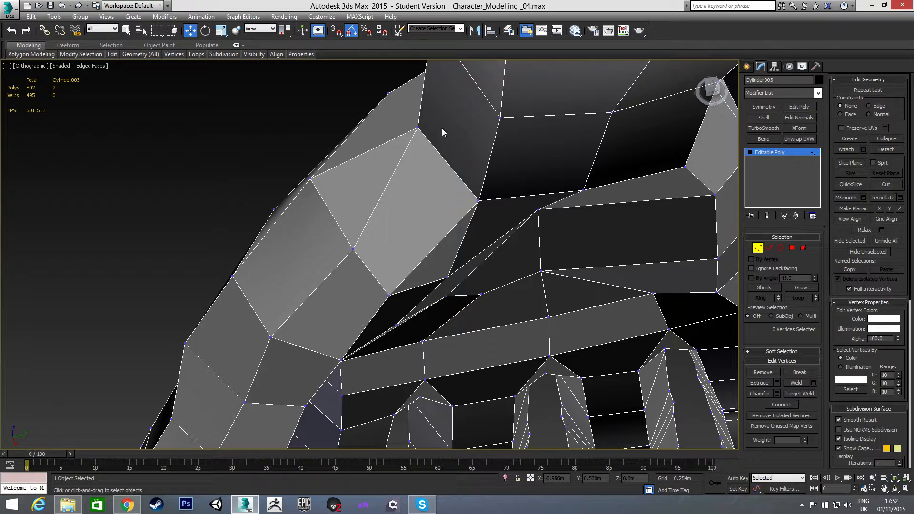
right_click(431, 196)
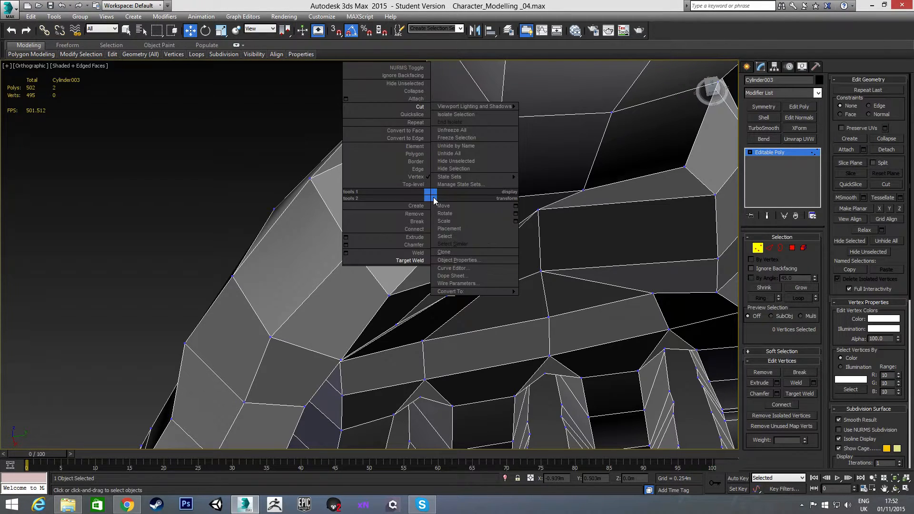
click(417, 107)
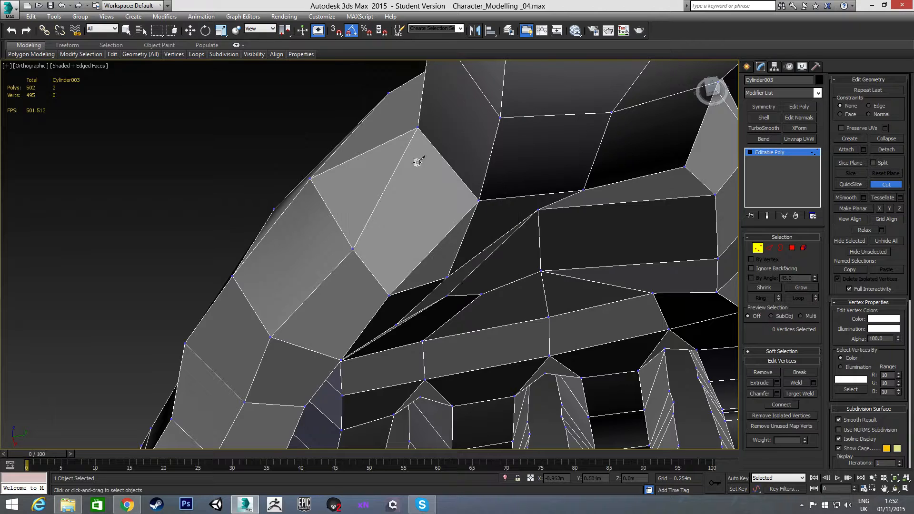
click(433, 247)
click(385, 189)
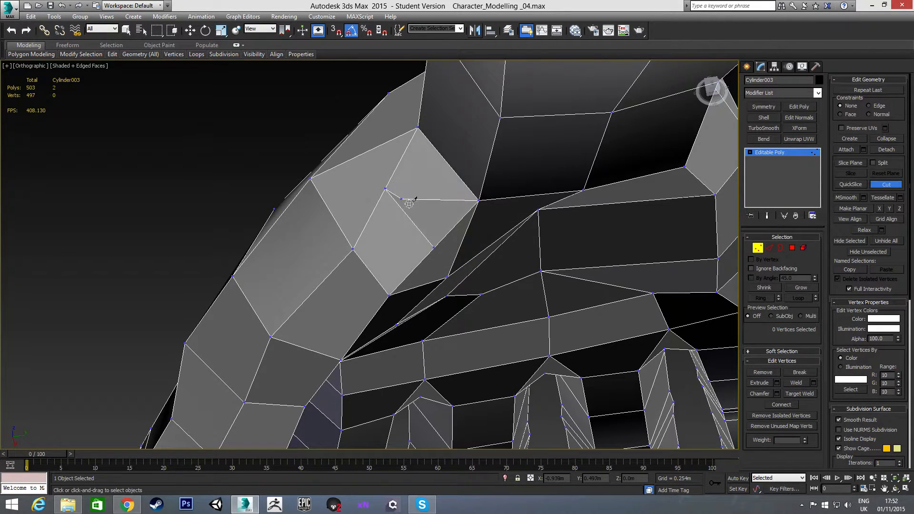
key(w)
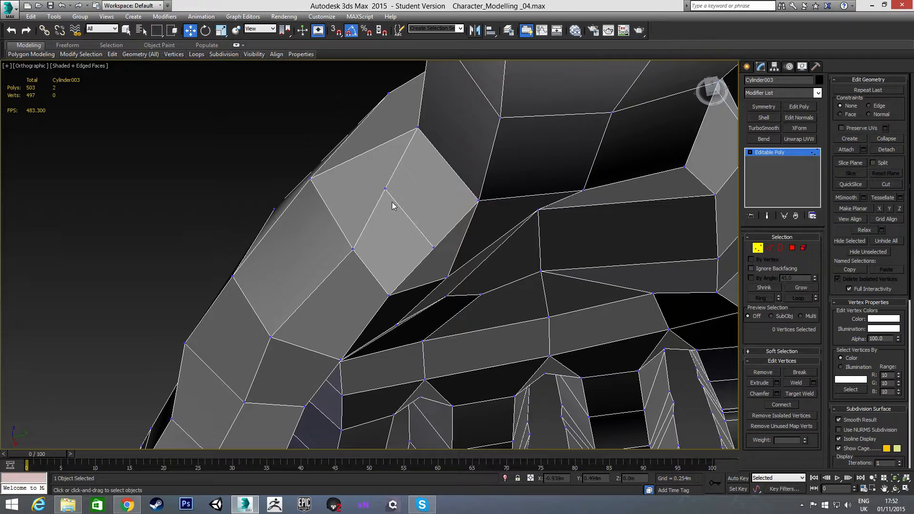
Scale the two vertices of the new cut above the thumb closer together along X.
click(385, 189)
ctrl+click(434, 248)
alt+middle_drag(474, 226, 530, 200)
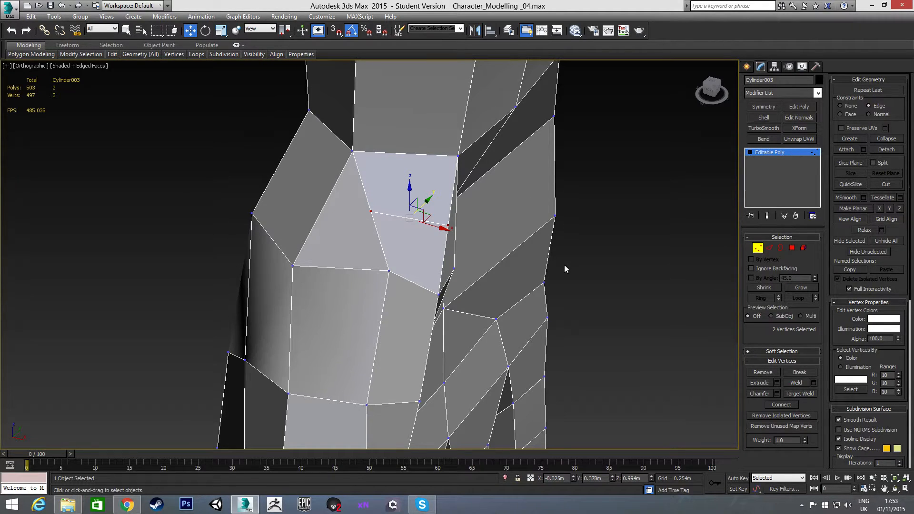
key(r)
drag(448, 228, 429, 229)
key(w)
alt+middle_drag(442, 259, 414, 251)
Turn on the Edge constraint, try sliding the palm-side vertex below the new cut, and undo the move.
click(404, 287)
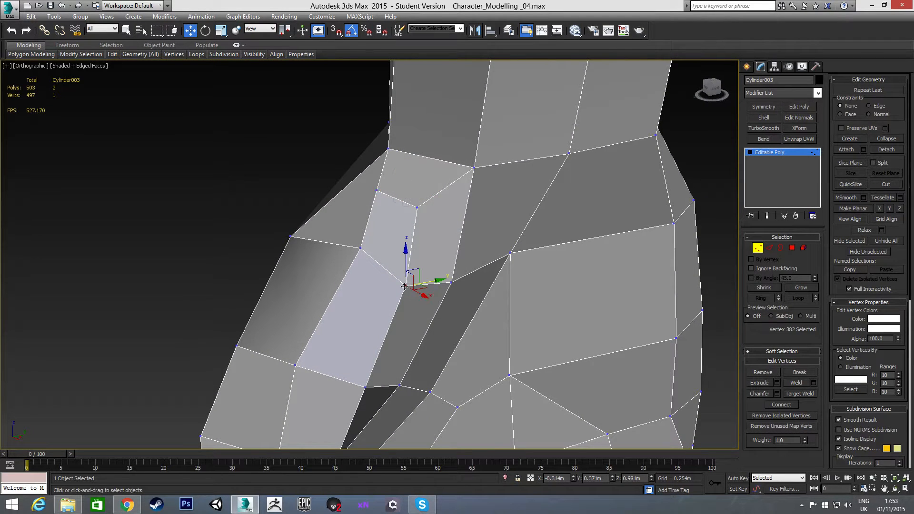
click(868, 106)
mouse_move(428, 267)
alt+middle_down()
mouse_move(388, 261)
mouse_move(413, 275)
alt+middle_up()
drag(420, 273, 395, 259)
key(ctrl+z)
alt+middle_drag(395, 259, 474, 302)
Slide the other vertex below the cut along its edge to even the thumb base, and reset the constraint to None.
click(401, 301)
alt+middle_drag(401, 302, 334, 298)
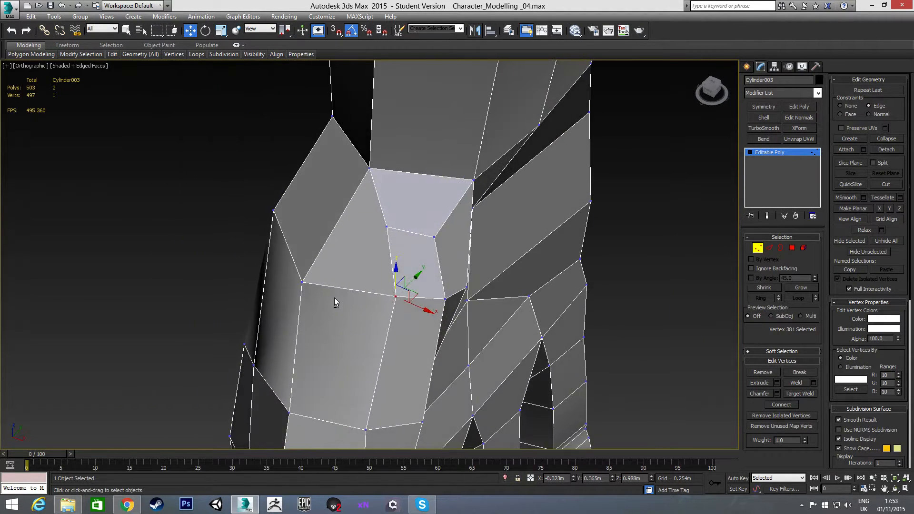
drag(414, 303, 398, 298)
alt+middle_drag(394, 307, 461, 253)
alt+middle_drag(448, 285, 480, 276)
alt+middle_drag(381, 324, 414, 276)
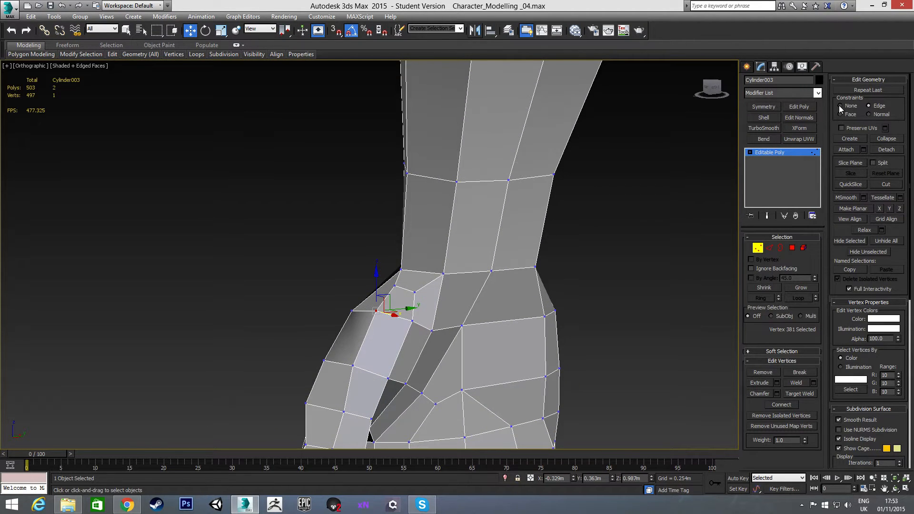
alt+middle_drag(494, 272, 427, 271)
click(482, 264)
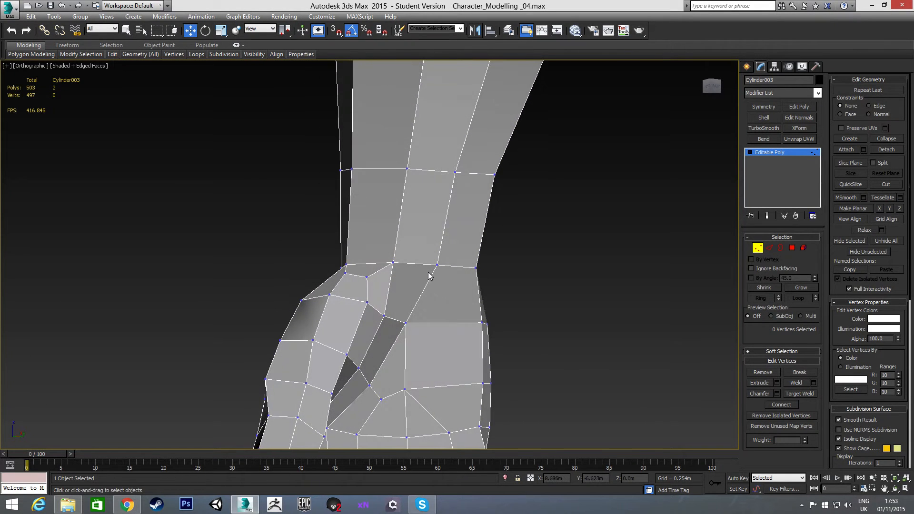
In the front view, move the wrist vertices on the thumb side slightly outward toward the reference outline.
key(f)
scroll(419, 229, up, 6)
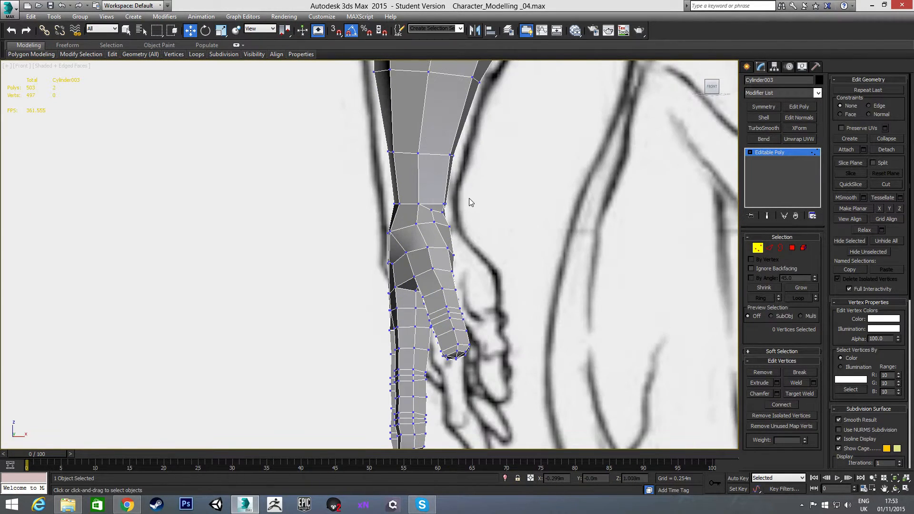
scroll(417, 216, up, 2)
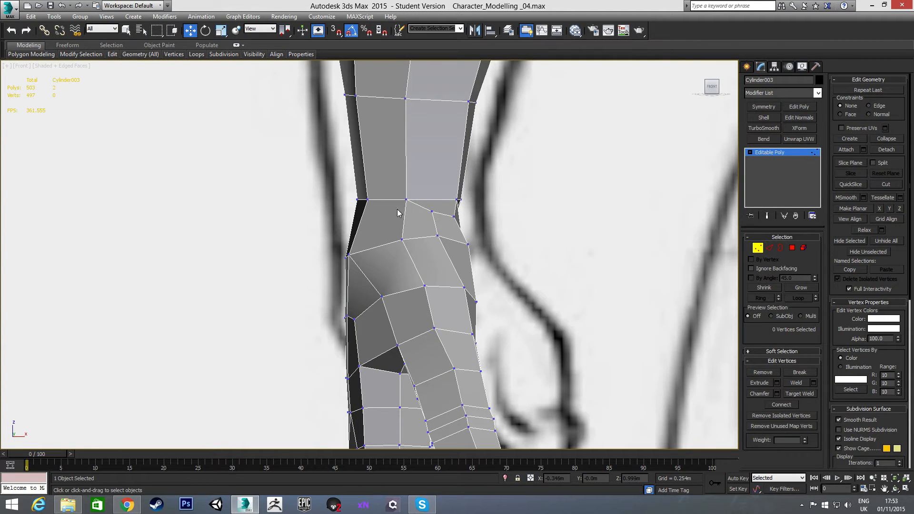
scroll(375, 208, down, 2)
mouse_move(374, 208)
mouse_down()
mouse_move(356, 195)
mouse_move(386, 202)
mouse_up()
click(314, 215)
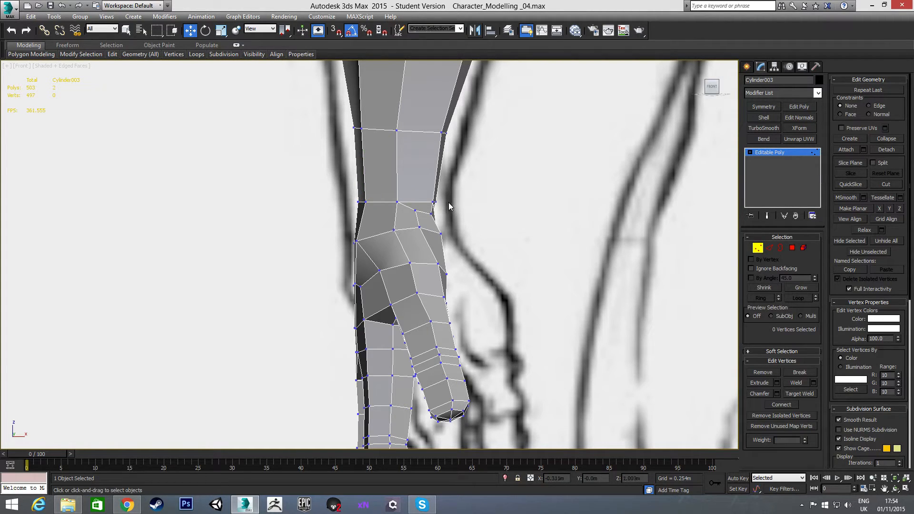
drag(444, 199, 430, 213)
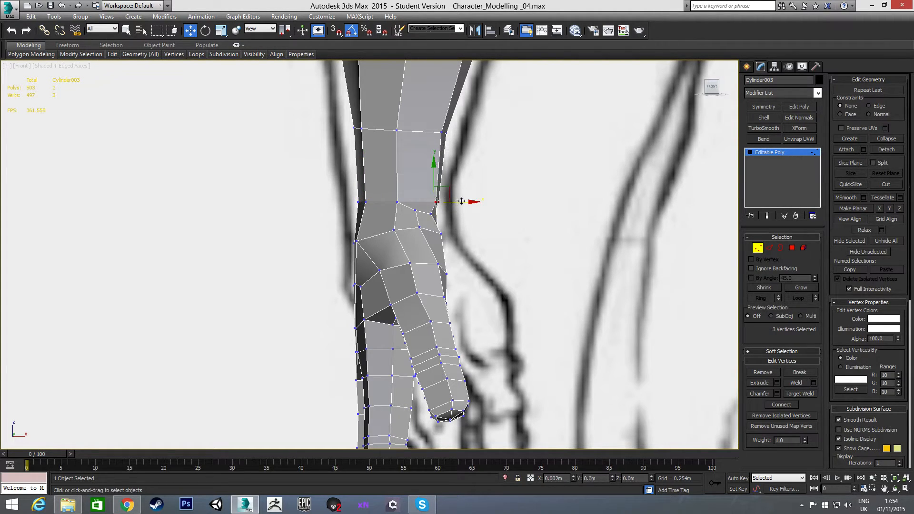
alt+middle_drag(460, 213, 437, 245)
alt+middle_drag(425, 241, 450, 229)
Connect the lengthwise forearm edges just above the wrist with one segment and a slide of 44.
key(f)
scroll(371, 129, up, 2)
scroll(408, 201, up, 2)
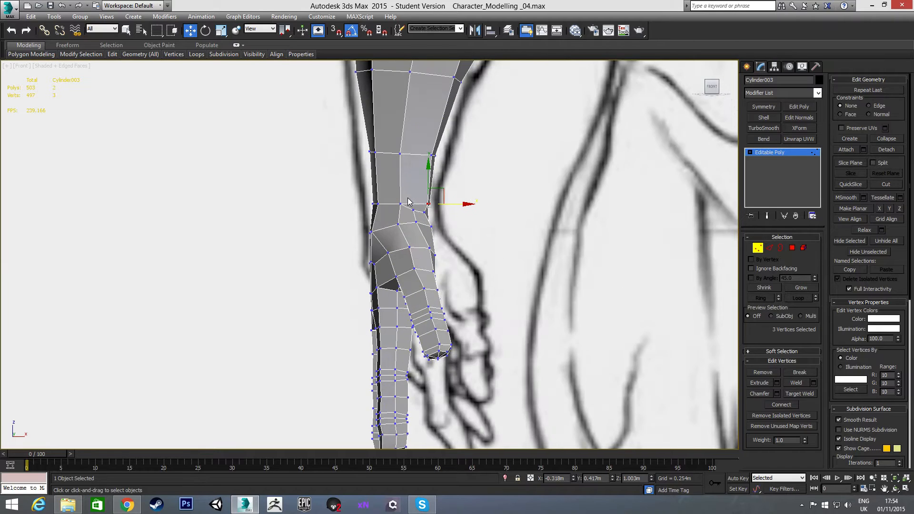
key(2)
scroll(386, 187, up, 1)
drag(355, 178, 509, 196)
right_click(487, 218)
click(404, 249)
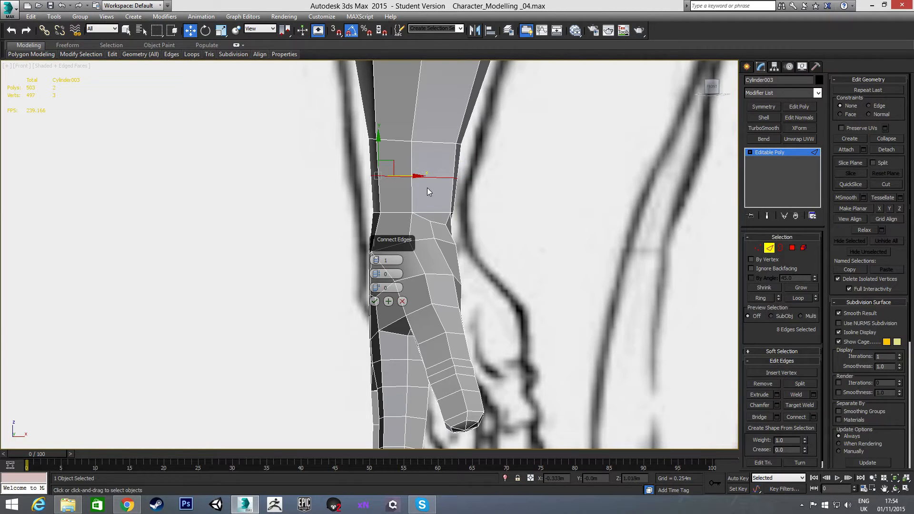
drag(376, 287, 392, 201)
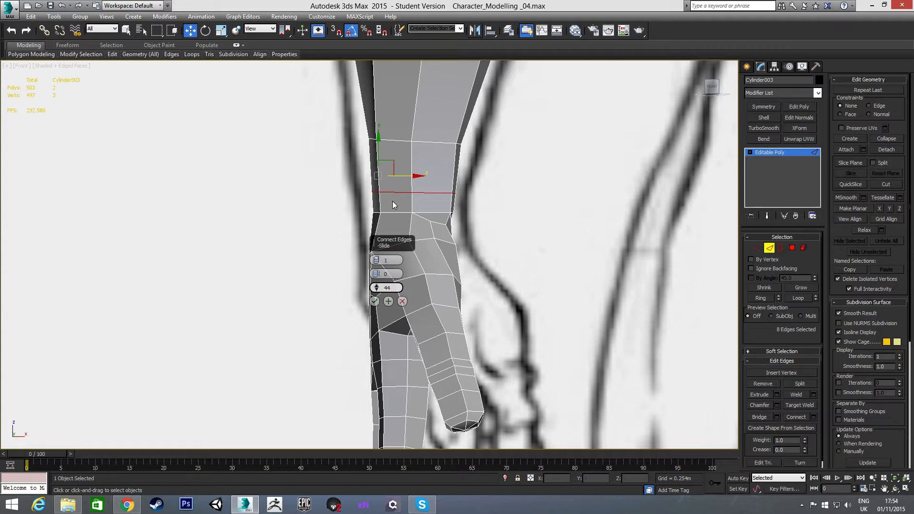
click(374, 301)
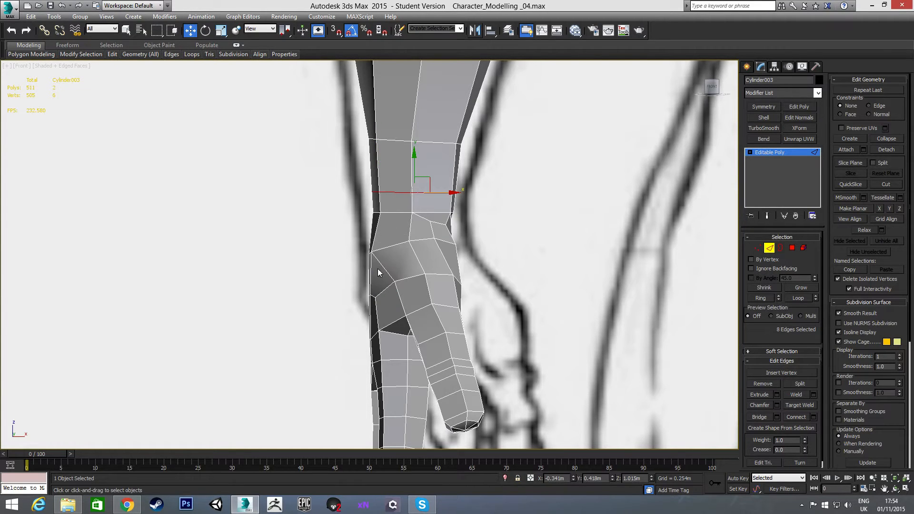
Scale the new forearm loop horizontally and nudge the side vertices of the wrist loops to fit the reference.
key(r)
drag(458, 191, 438, 192)
key(w)
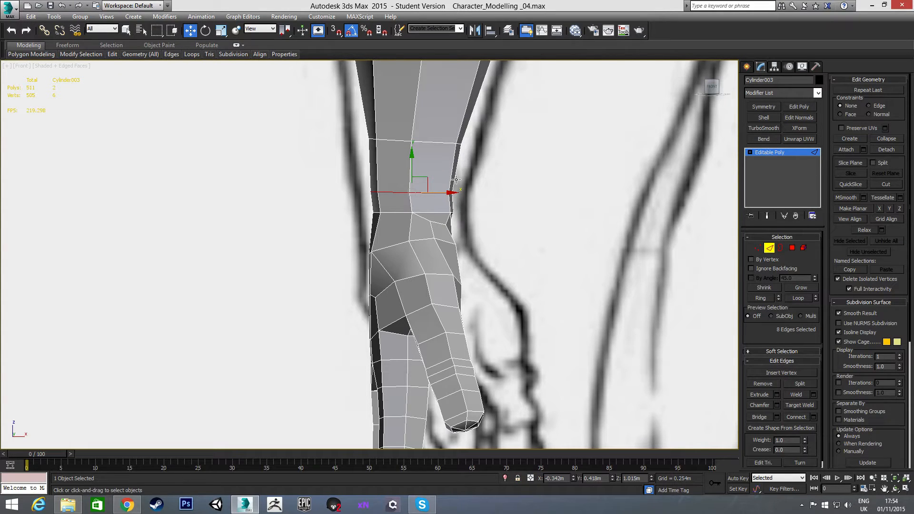
key(1)
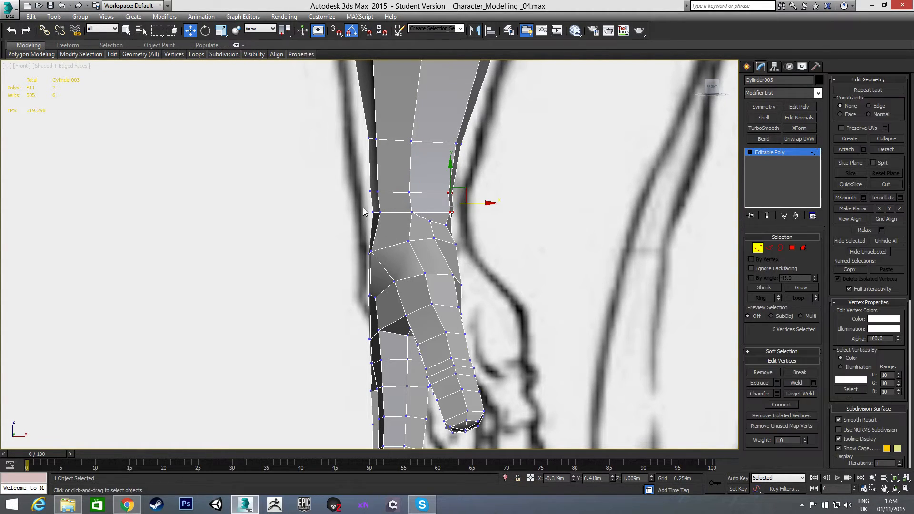
drag(405, 212, 407, 212)
click(316, 255)
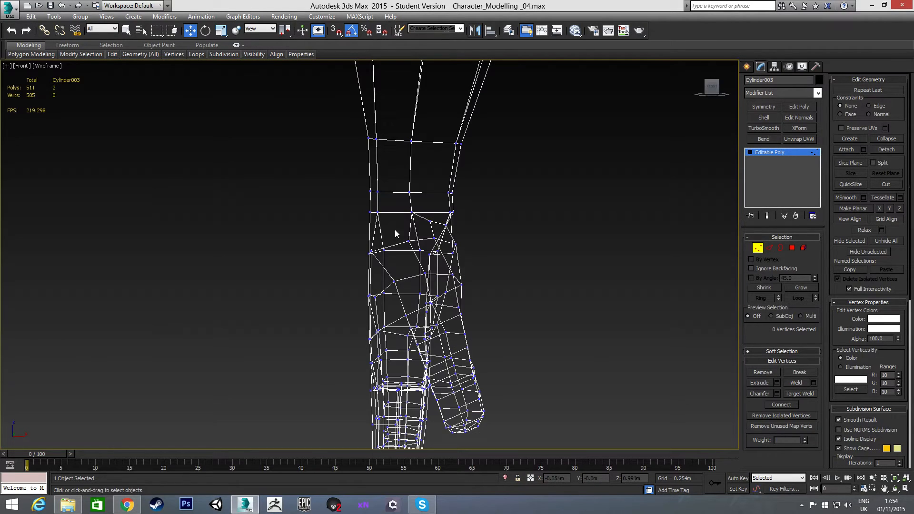
In the left view, select all vertices of the hand and fingers and shift them slightly sideways under the forearm.
key(l)
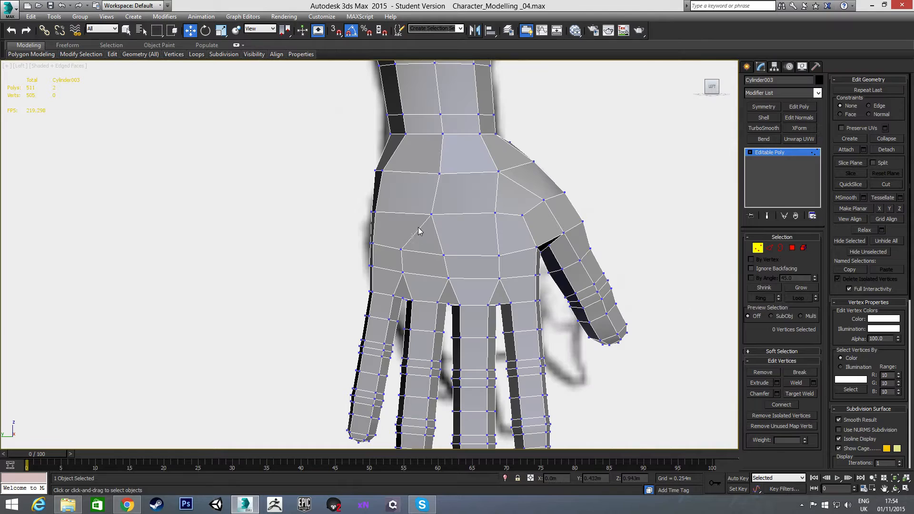
scroll(409, 251, down, 2)
middle_drag(411, 241, 422, 218)
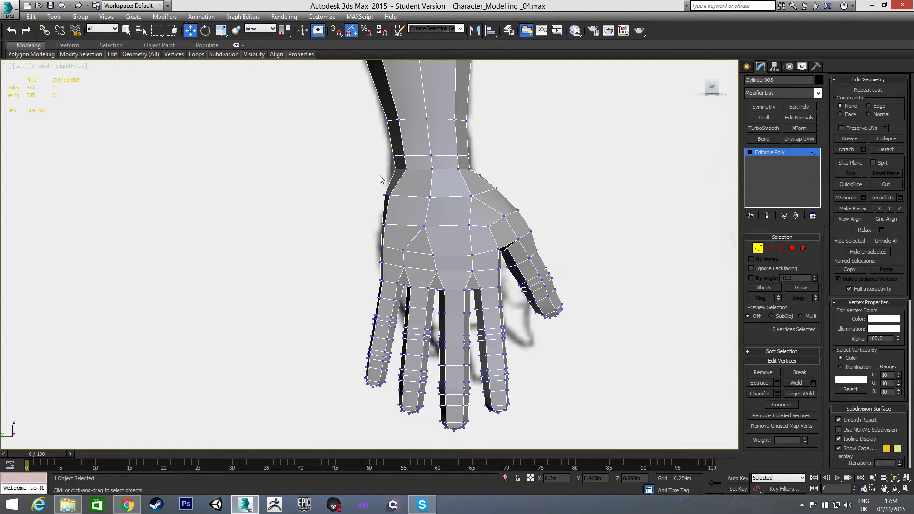
drag(376, 167, 625, 445)
ctrl+drag(328, 267, 501, 439)
drag(476, 327, 475, 327)
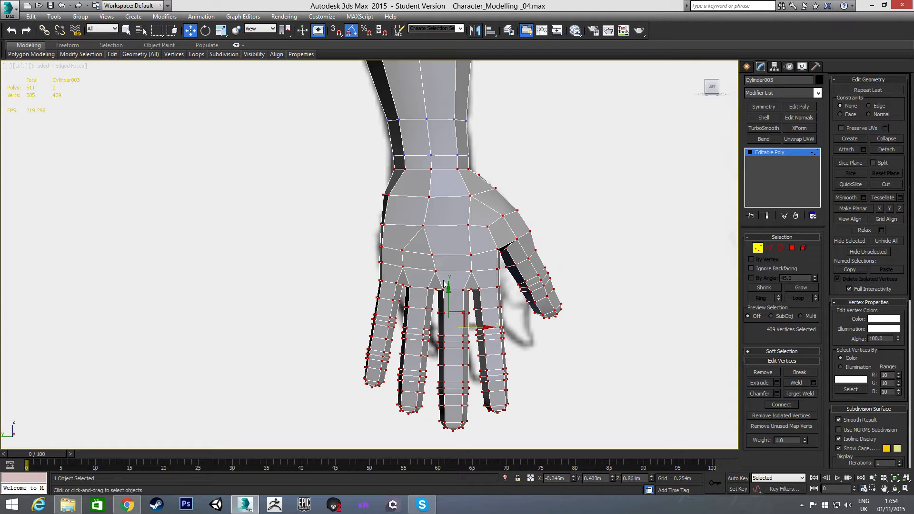
scroll(442, 187, up, 2)
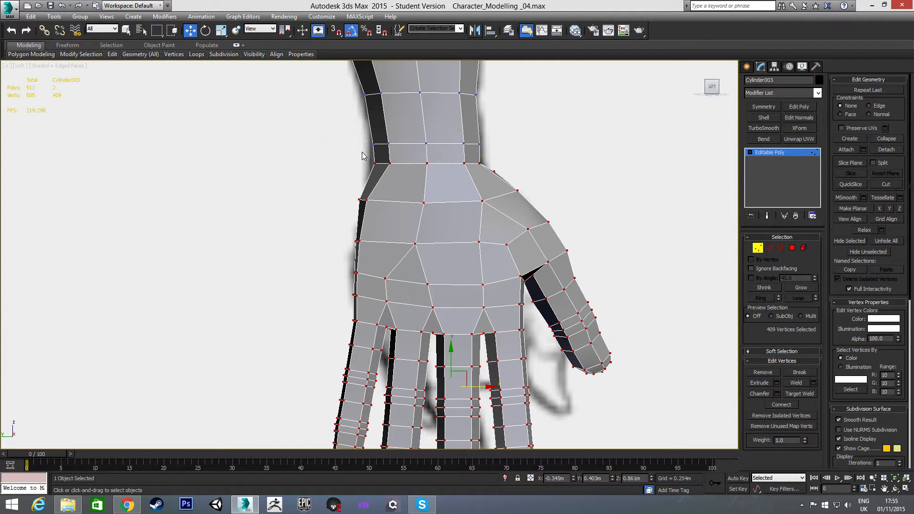
Scale the row of vertices where the hand joins the wrist to fit the reference, and clear the selection.
drag(354, 160, 481, 169)
key(r)
click(312, 159)
middle_drag(380, 145, 393, 199)
scroll(393, 200, down, 4)
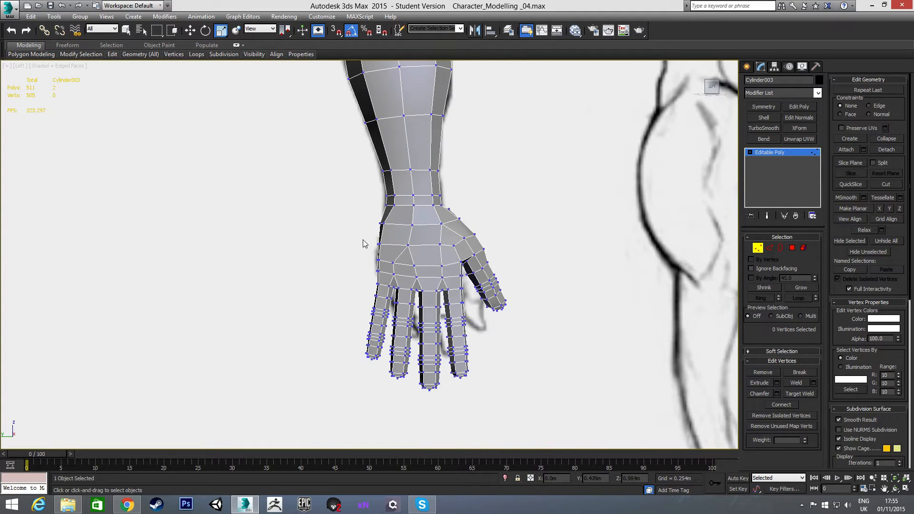
In the left view, select all hand and wrist vertices, move them slightly horizontally to fit the reference, and clear the selection.
middle_drag(367, 241, 366, 207)
drag(549, 370, 555, 386)
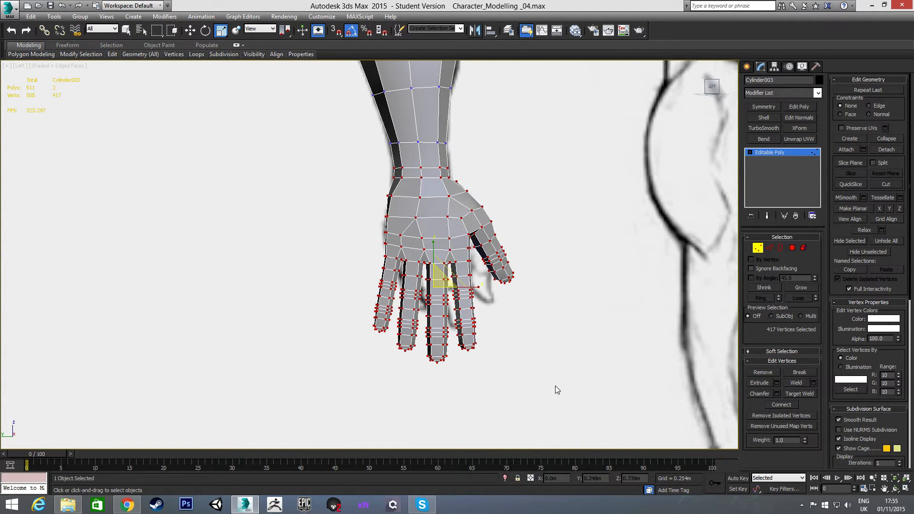
key(w)
drag(464, 288, 461, 288)
click(520, 185)
scroll(528, 173, down, 4)
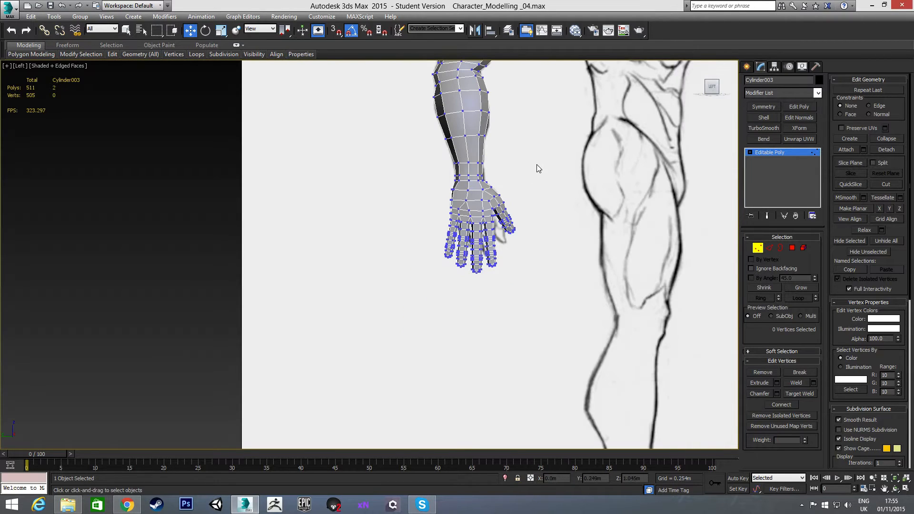
Leave vertex editing and examine the hand's alignment with the forearm in the front and perspective views.
key(f)
scroll(464, 268, up, 6)
scroll(464, 268, down, 5)
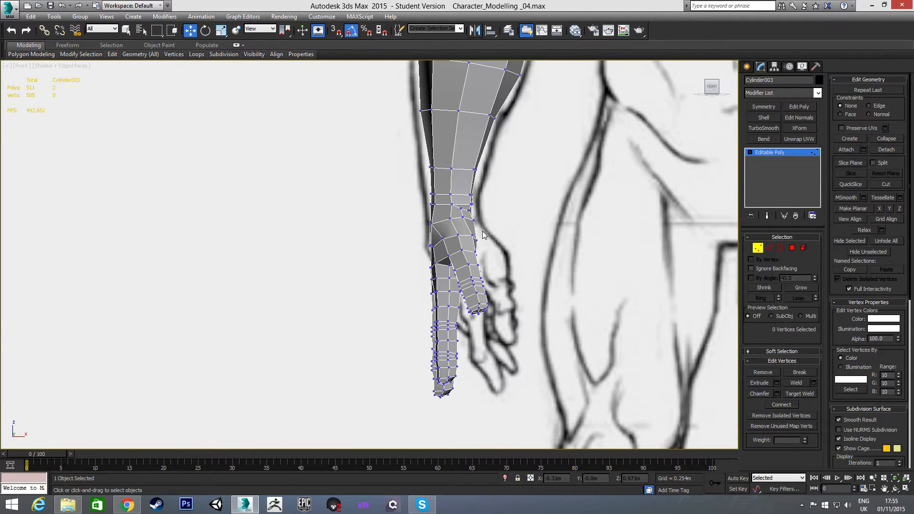
click(757, 248)
key(p)
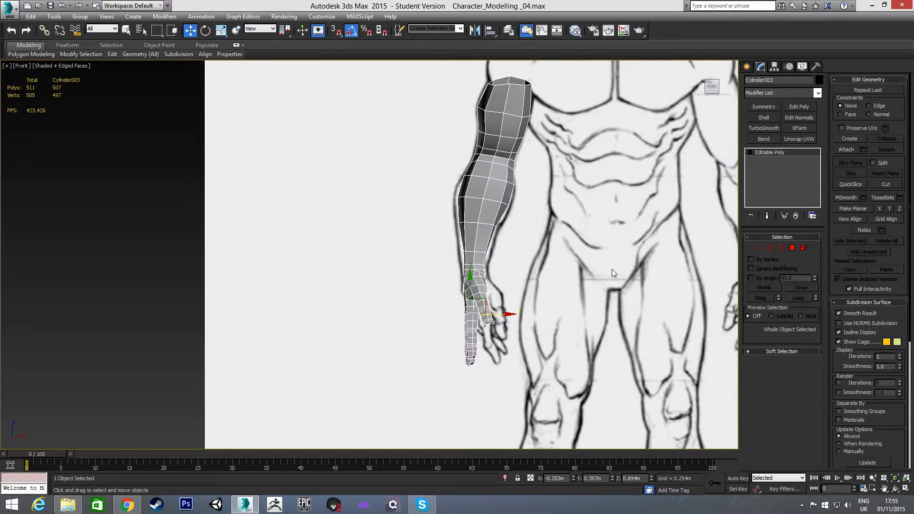
scroll(528, 262, down, 3)
mouse_move(528, 263)
alt+middle_down()
mouse_move(573, 270)
mouse_move(620, 263)
mouse_move(590, 276)
mouse_move(470, 252)
mouse_move(377, 275)
mouse_move(363, 261)
mouse_move(346, 269)
mouse_move(598, 272)
mouse_move(518, 312)
mouse_move(527, 272)
mouse_move(515, 273)
alt+middle_up()
alt+middle_drag(453, 231, 327, 251)
alt+middle_drag(520, 222, 498, 234)
Select the vertex on the little-finger edge of the palm just below the wrist and nudge it slightly along X.
key(1)
click(534, 190)
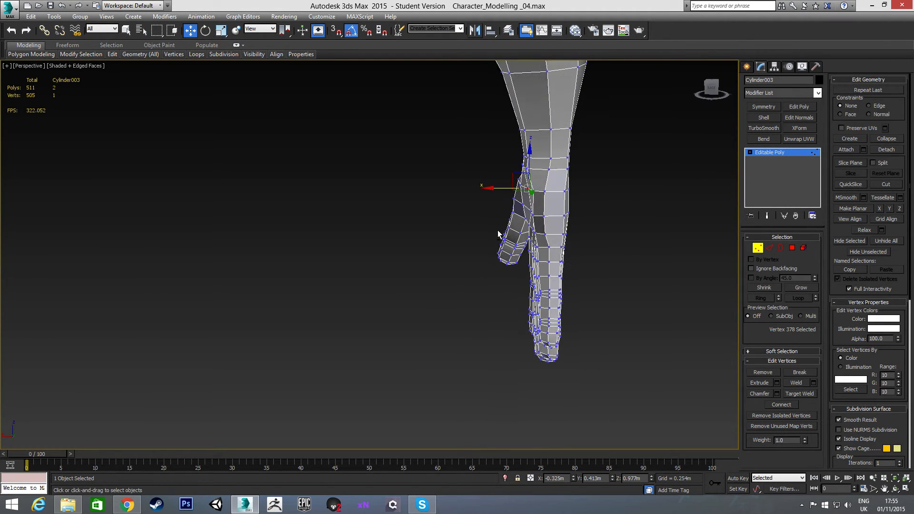
click(532, 191)
drag(510, 191, 508, 190)
alt+middle_drag(505, 218, 504, 189)
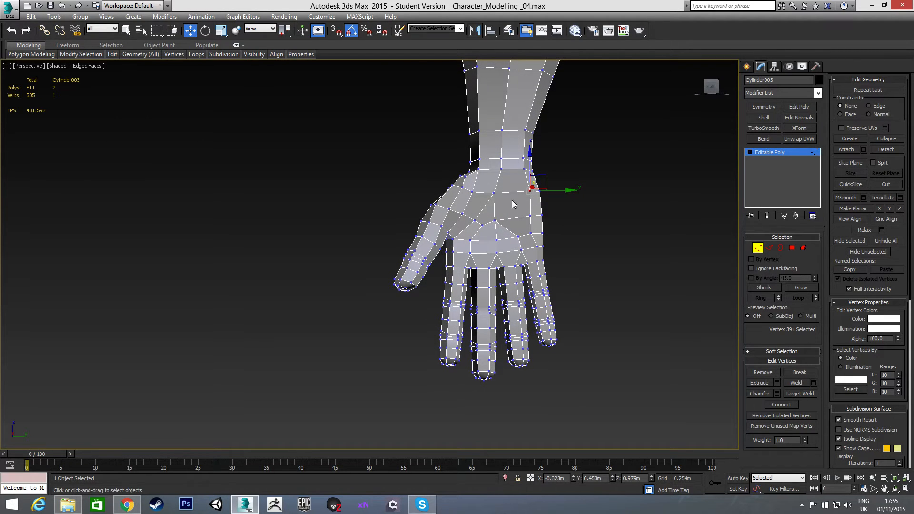
Leave vertex editing and apply a TurboSmooth modifier to the arm and hand mesh.
alt+middle_drag(509, 204, 489, 237)
scroll(462, 190, up, 5)
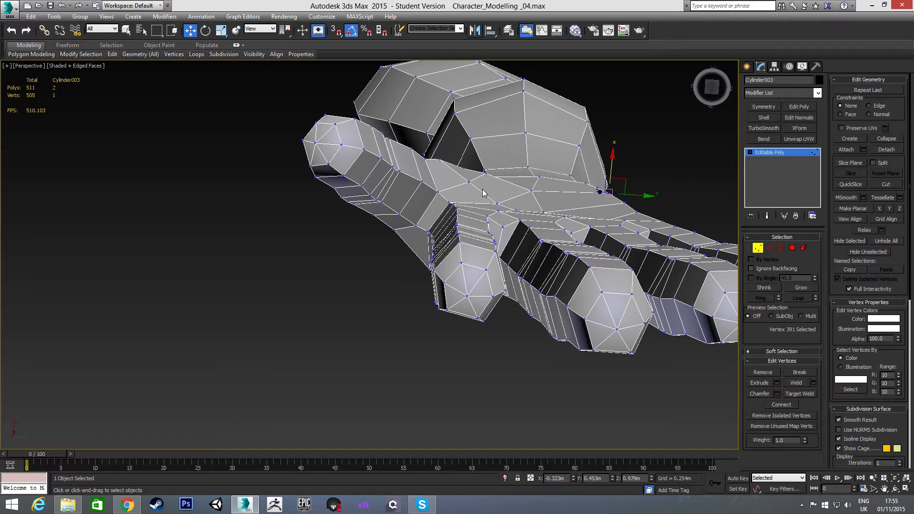
ctrl+click(470, 182)
alt+middle_drag(475, 205, 613, 256)
click(757, 248)
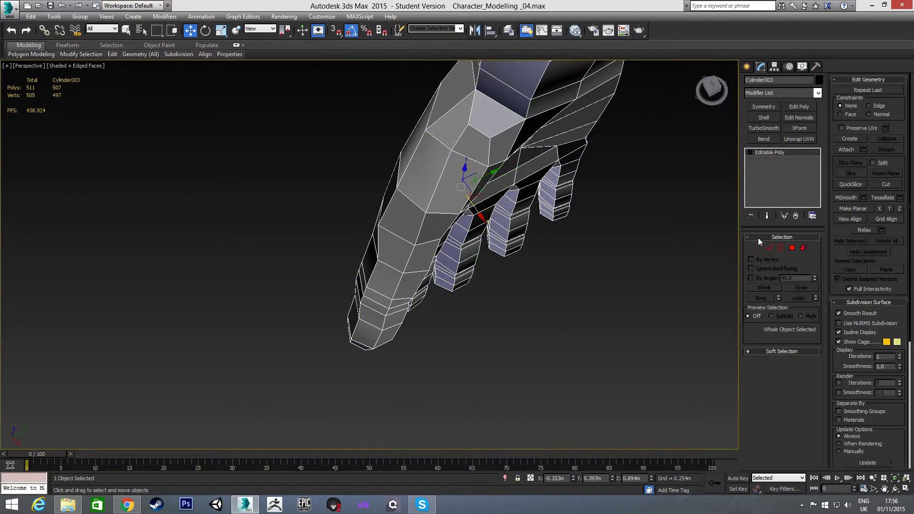
click(760, 130)
Examine the smoothed topology of the wrist, palm, thumb base and forearm from several angles.
middle_drag(591, 199, 570, 247)
scroll(554, 241, down, 2)
mouse_move(515, 300)
middle_down()
mouse_move(526, 238)
mouse_move(504, 284)
mouse_move(542, 238)
mouse_move(541, 338)
mouse_move(572, 257)
mouse_move(506, 267)
mouse_move(454, 296)
mouse_move(443, 322)
mouse_move(453, 340)
mouse_move(577, 342)
mouse_move(535, 306)
mouse_move(626, 282)
mouse_move(599, 225)
mouse_move(607, 245)
mouse_move(499, 300)
mouse_move(505, 269)
mouse_move(418, 245)
middle_up()
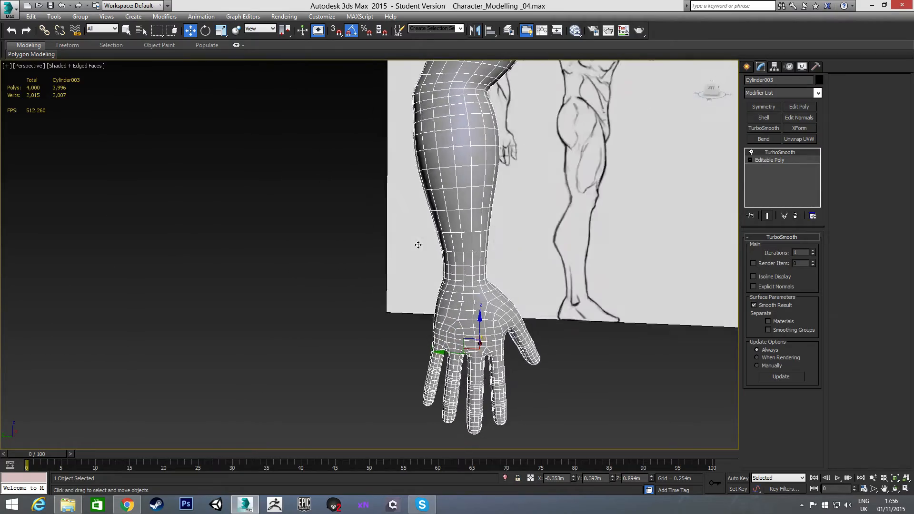
alt+middle_drag(469, 280, 376, 274)
scroll(446, 315, up, 5)
alt+middle_drag(445, 316, 498, 276)
scroll(508, 307, up, 3)
alt+middle_drag(506, 312, 464, 301)
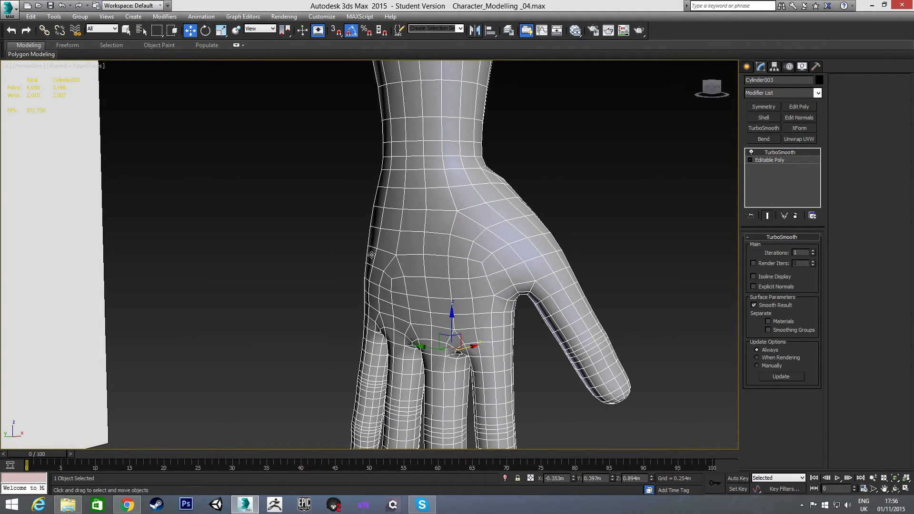
scroll(453, 307, down, 2)
alt+middle_drag(453, 306, 298, 259)
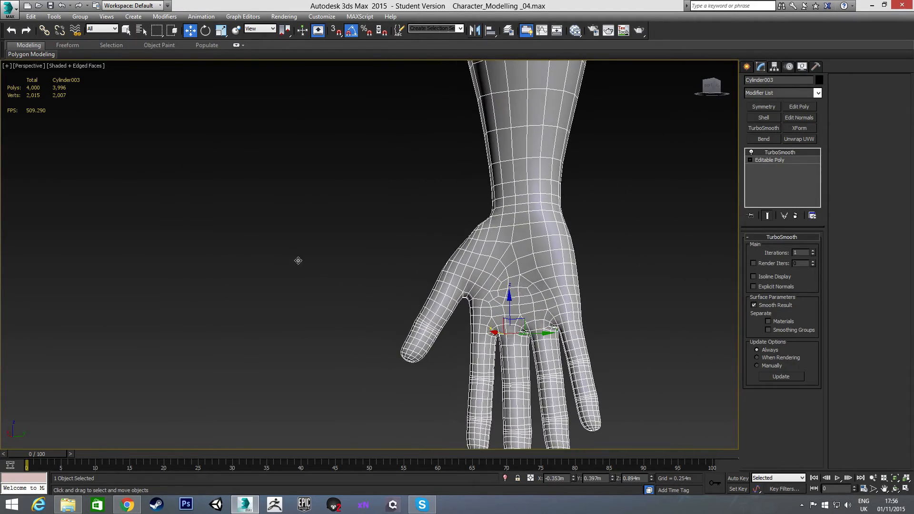
scroll(476, 227, up, 4)
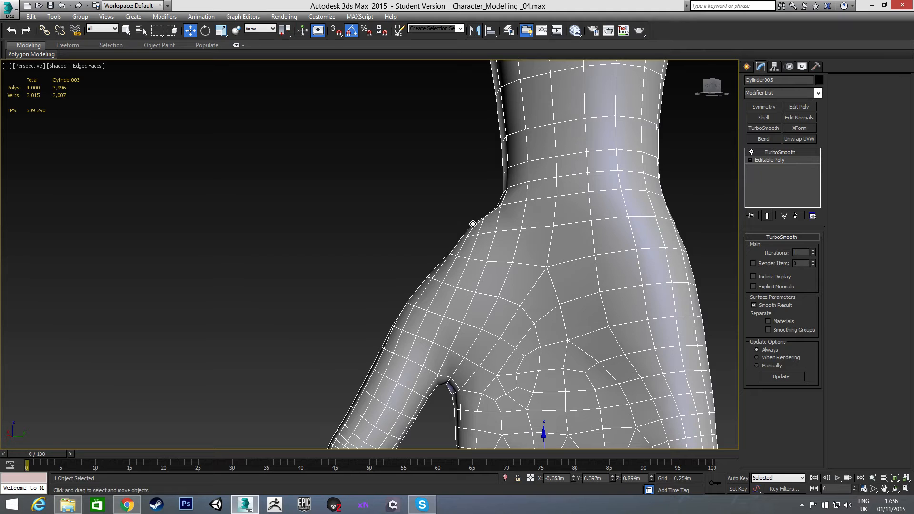
scroll(476, 226, down, 4)
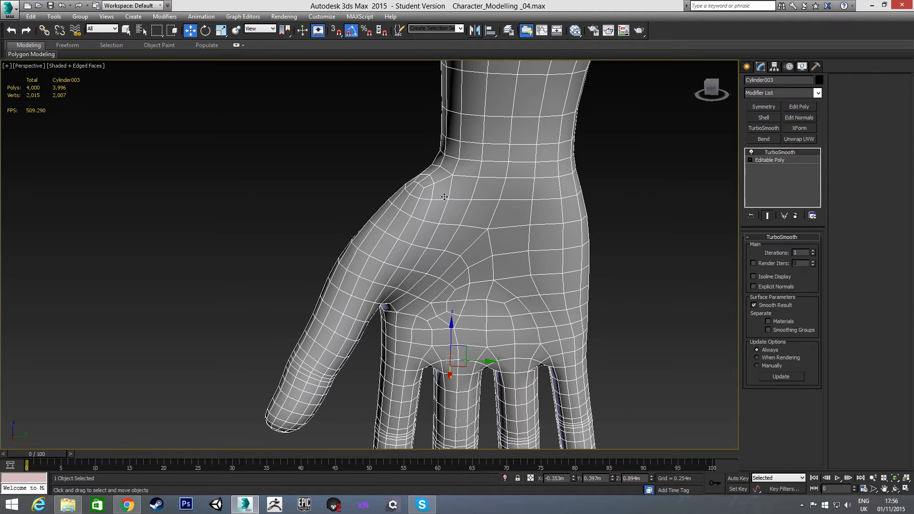
scroll(470, 220, down, 5)
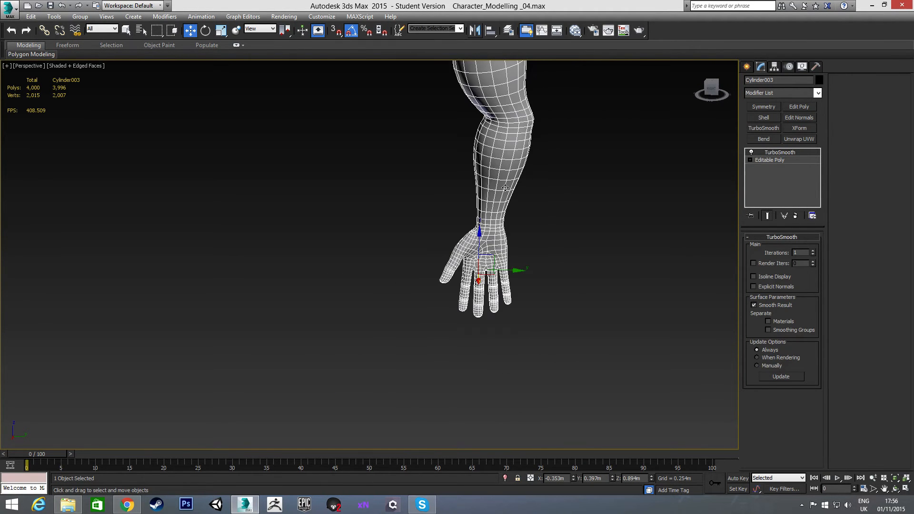
alt+middle_drag(505, 188, 430, 270)
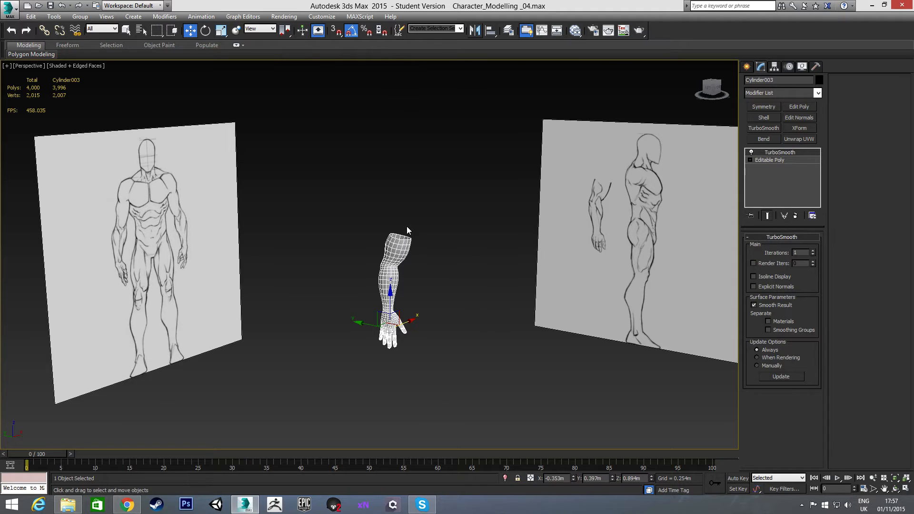
Examine the overall shape of the smoothed arm alongside the front and side reference planes.
click(449, 281)
mouse_move(449, 281)
middle_down()
mouse_move(443, 262)
mouse_move(445, 270)
middle_up()
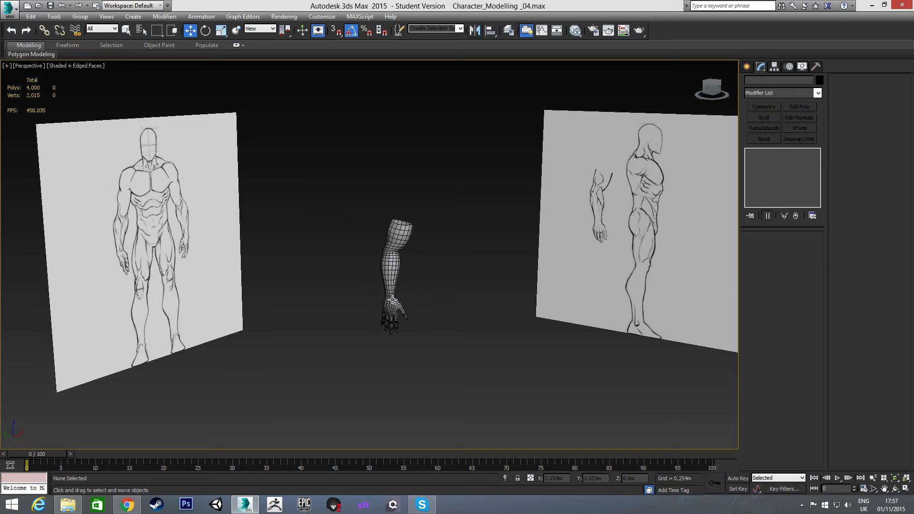
click(388, 308)
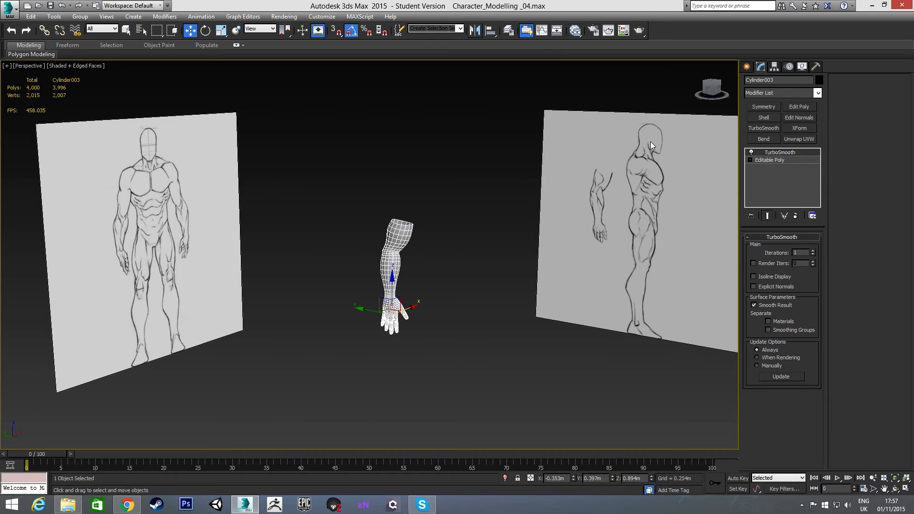
click(499, 267)
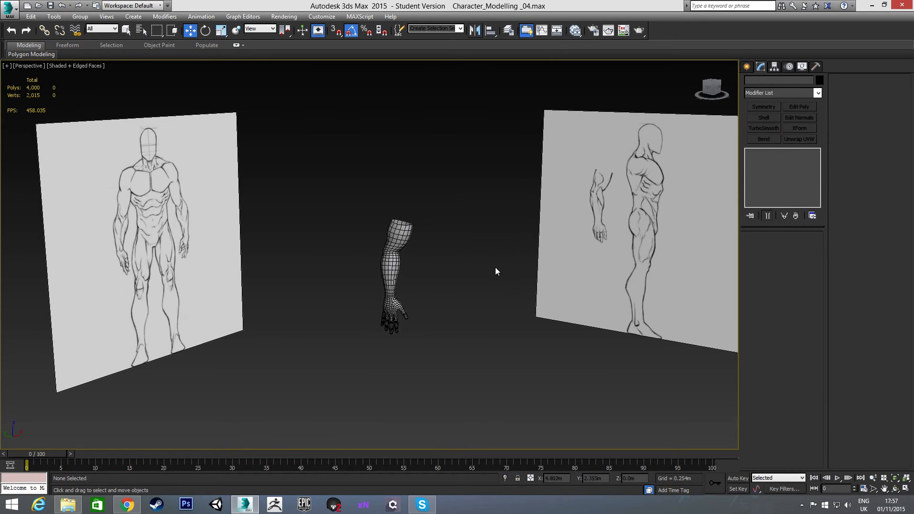
scroll(444, 253, up, 4)
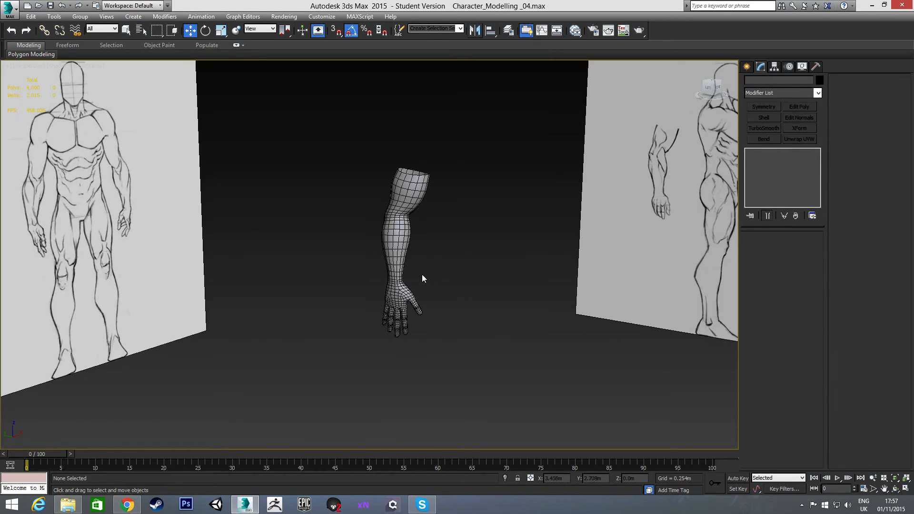
click(390, 263)
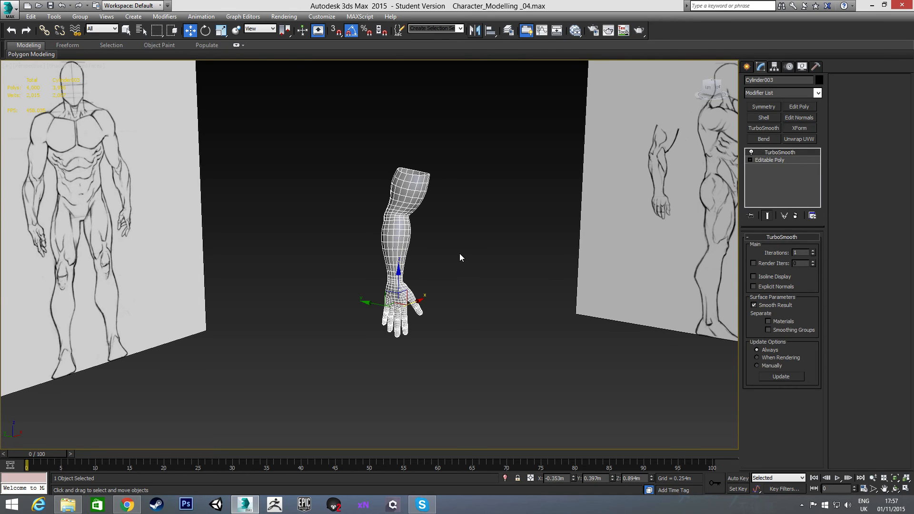
middle_drag(458, 253, 451, 280)
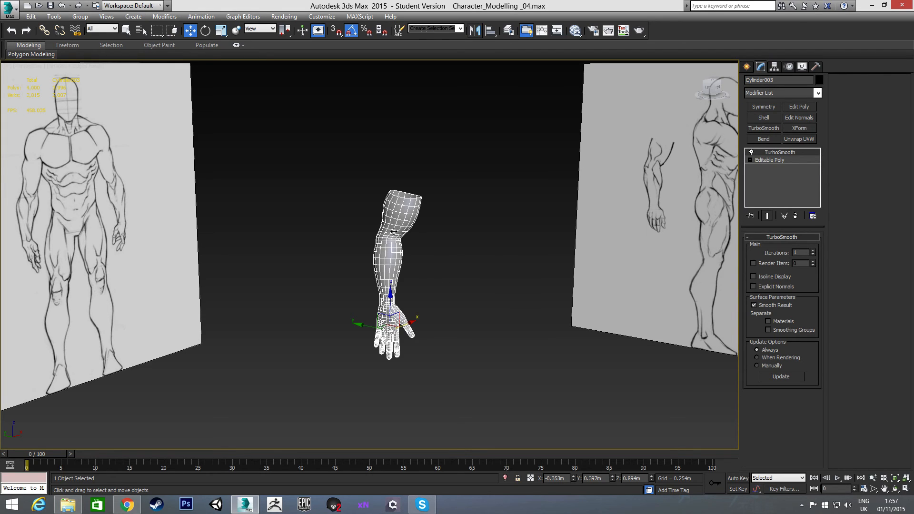
middle_drag(448, 215, 438, 224)
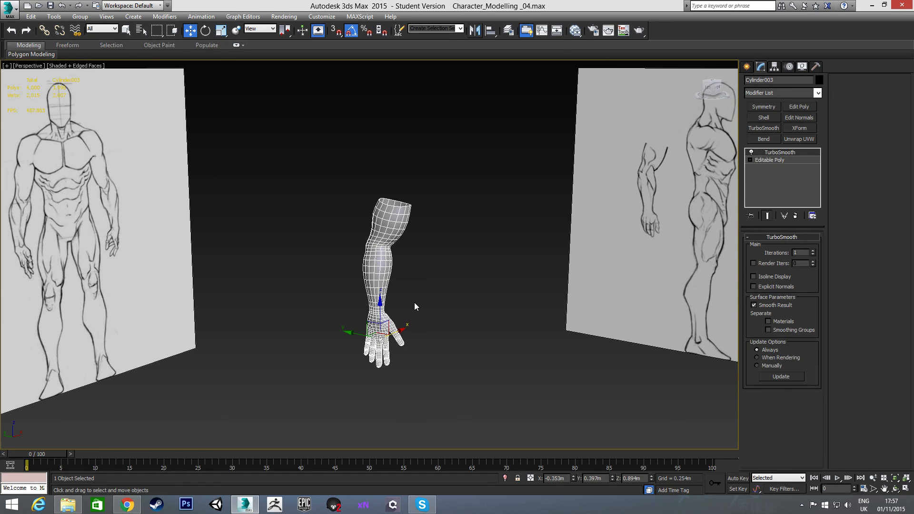
middle_drag(415, 296, 431, 256)
scroll(432, 214, up, 3)
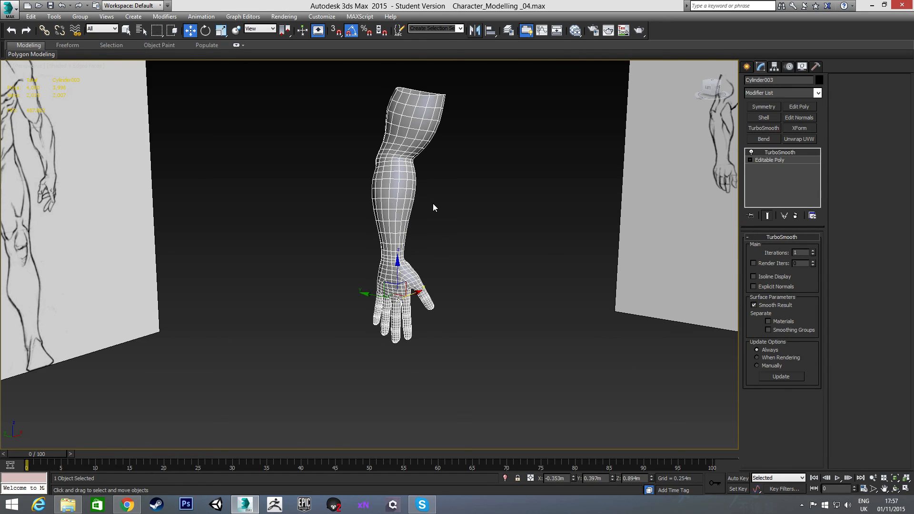
scroll(429, 229, down, 3)
scroll(431, 233, down, 5)
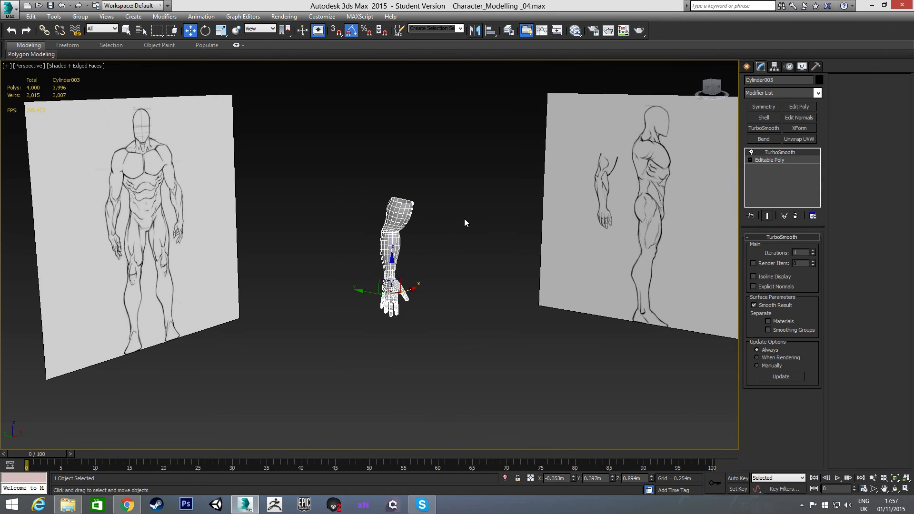
scroll(439, 242, down, 3)
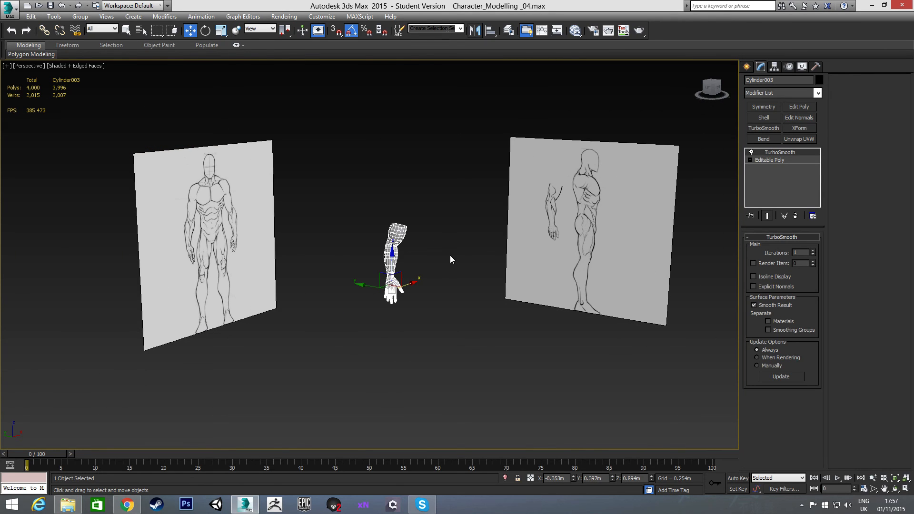